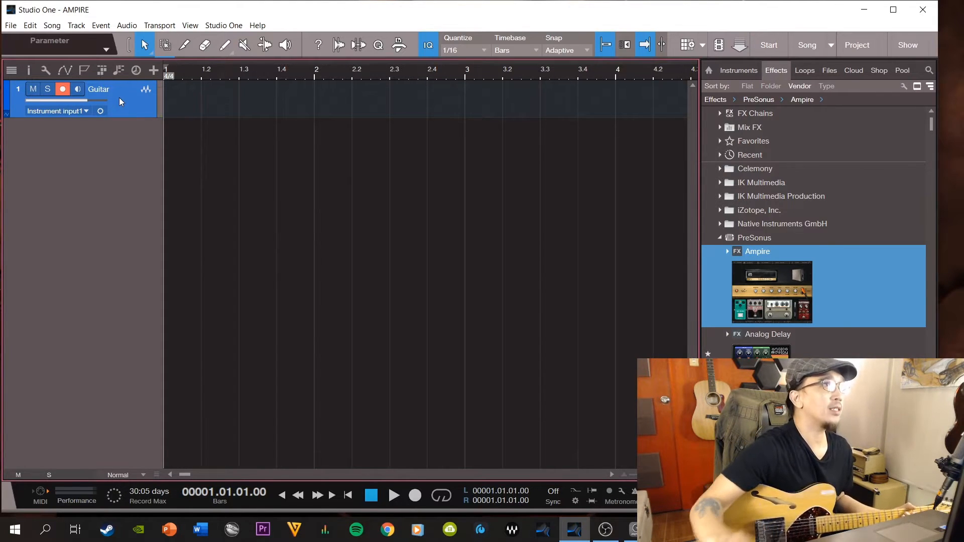
Show the mixer console and insert the Ampire amp simulator on the Guitar track, positioning its window over the arrangement.
key("F3")
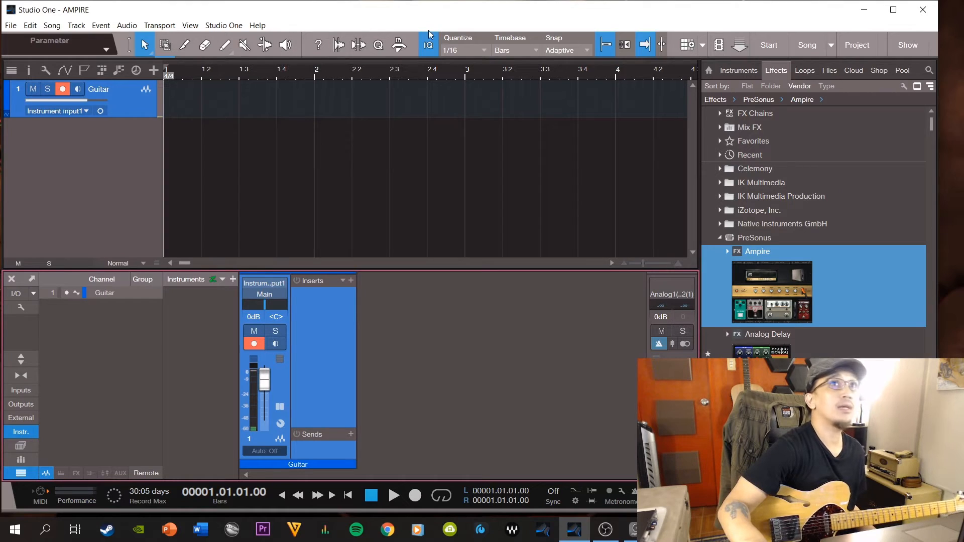
left_click_drag(806, 276, 169, 113)
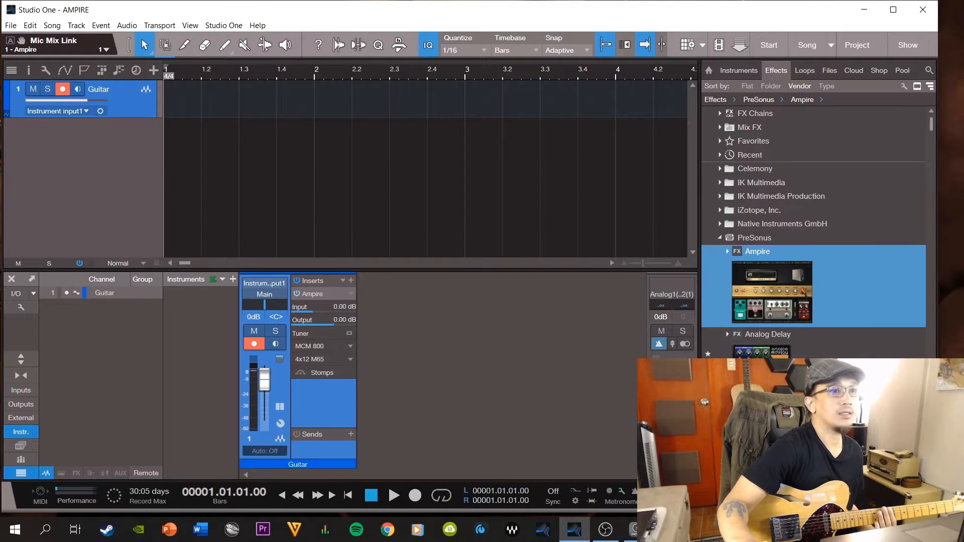
left_click_drag(0, 91, 576, 134)
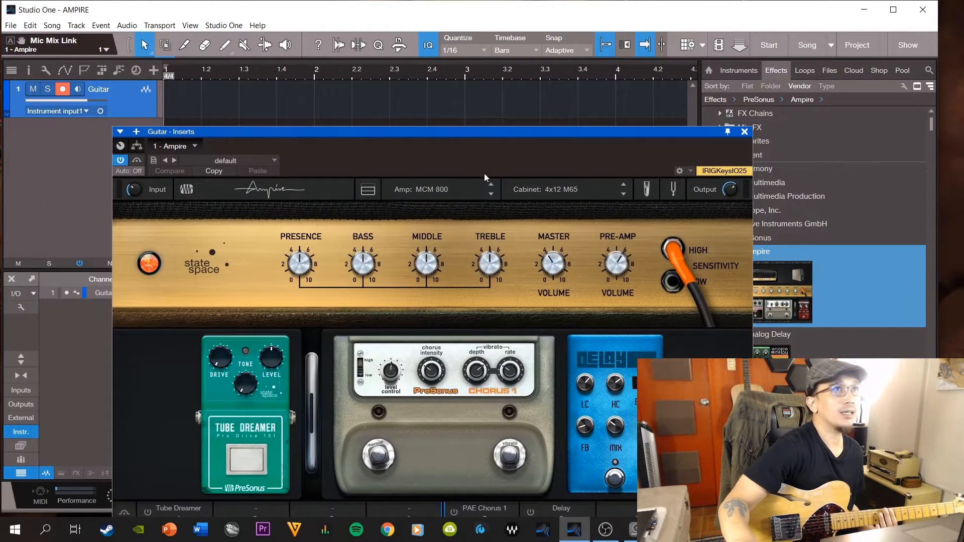
left_click_drag(477, 133, 549, 95)
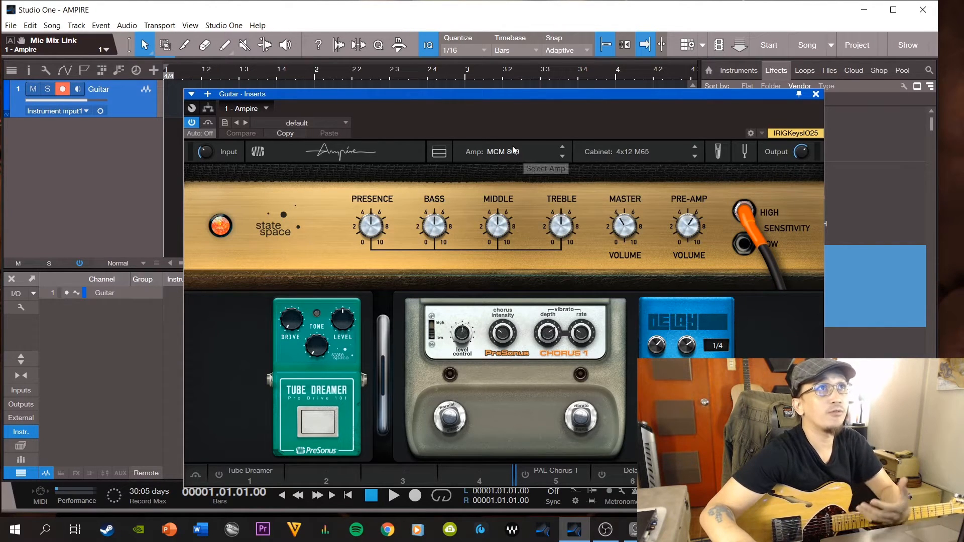
left_click_drag(528, 97, 478, 99)
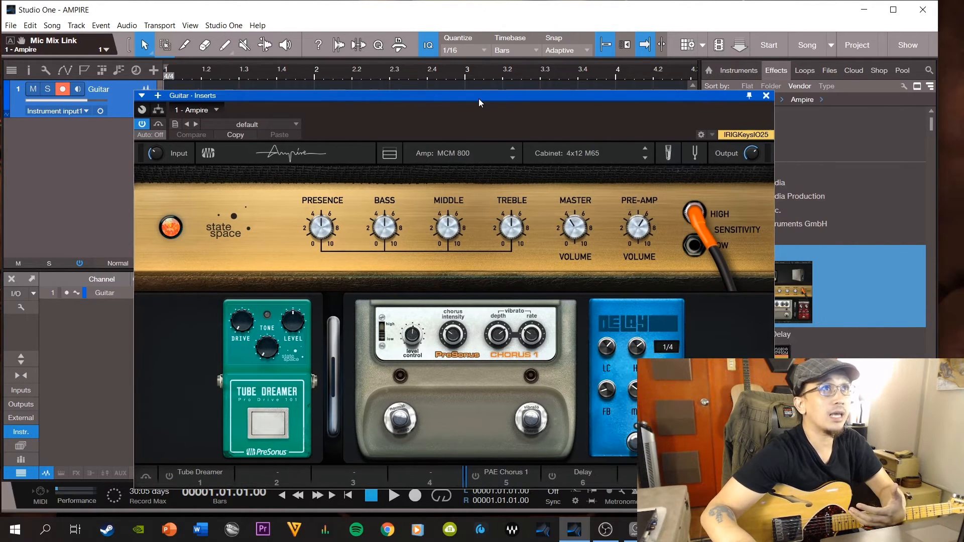
Cycle the Ampire amp model through Dual Amplifier, VC30, Blackface Twin and Amp STV, returning to MCM 800.
left_click(484, 153)
left_click(592, 198)
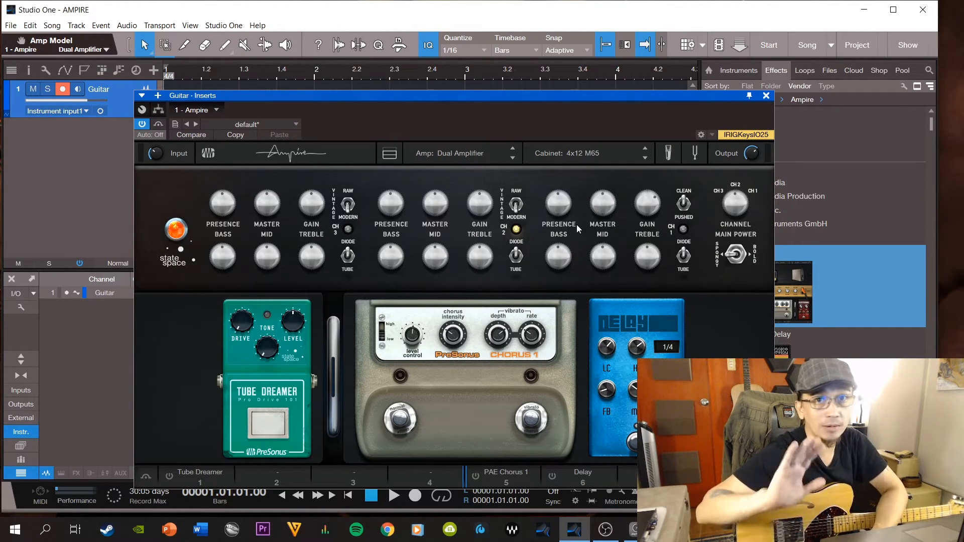
left_click(470, 152)
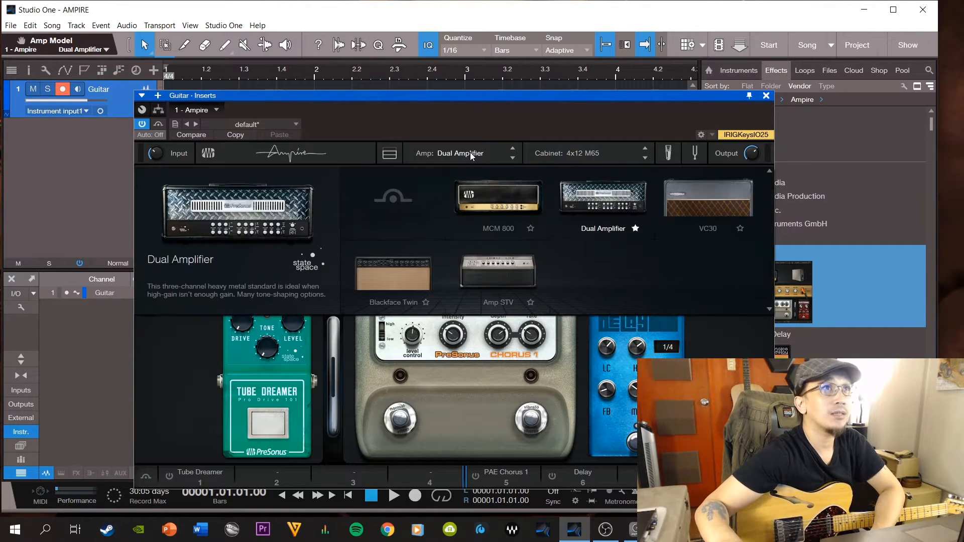
left_click(703, 211)
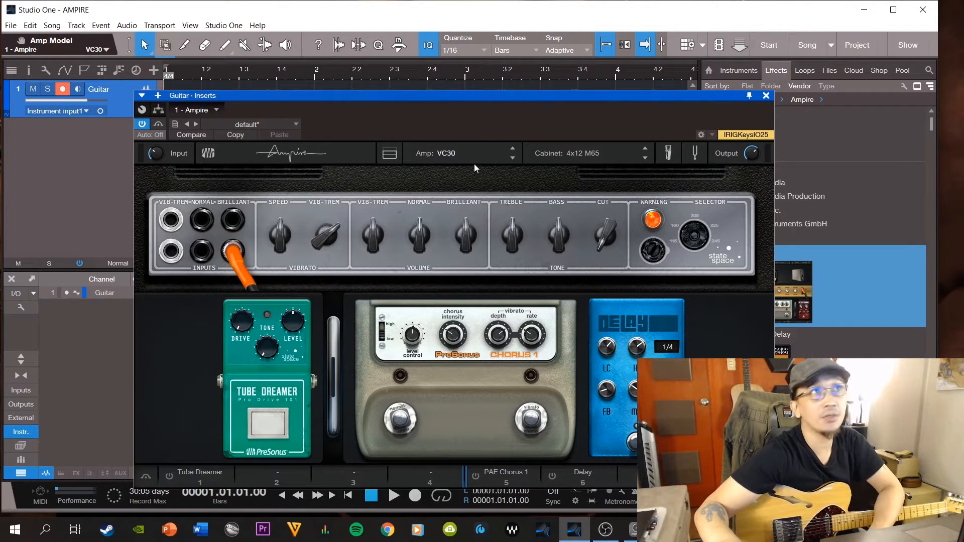
left_click(459, 157)
left_click(387, 282)
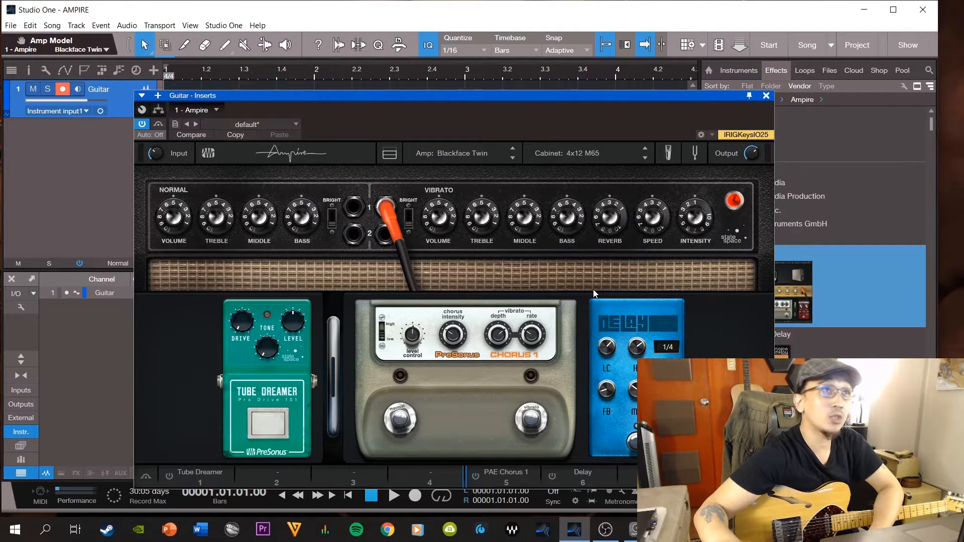
left_click(459, 154)
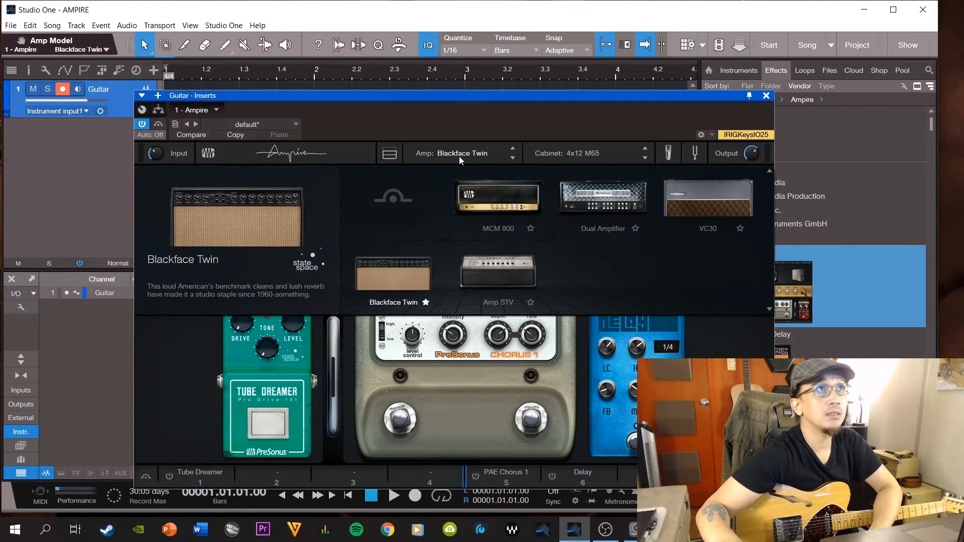
left_click(513, 286)
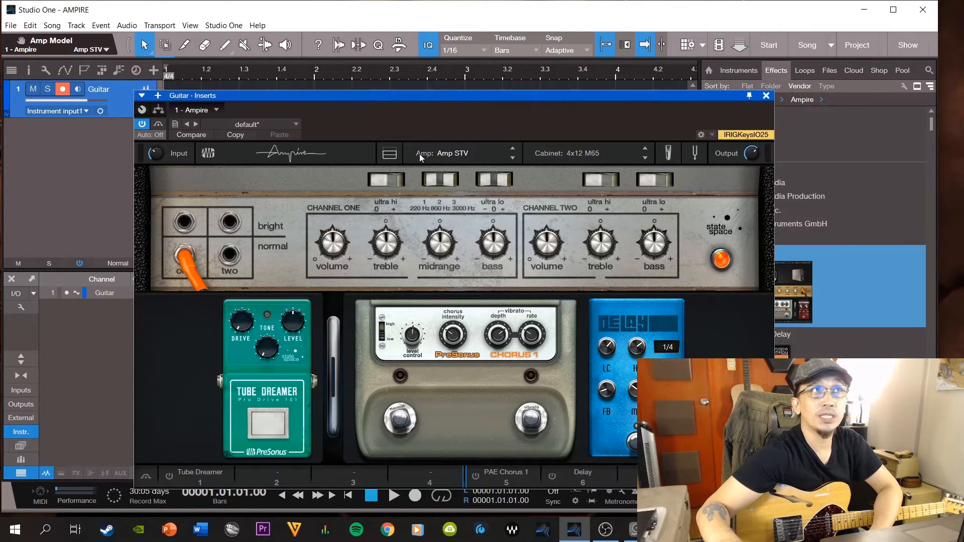
left_click(445, 153)
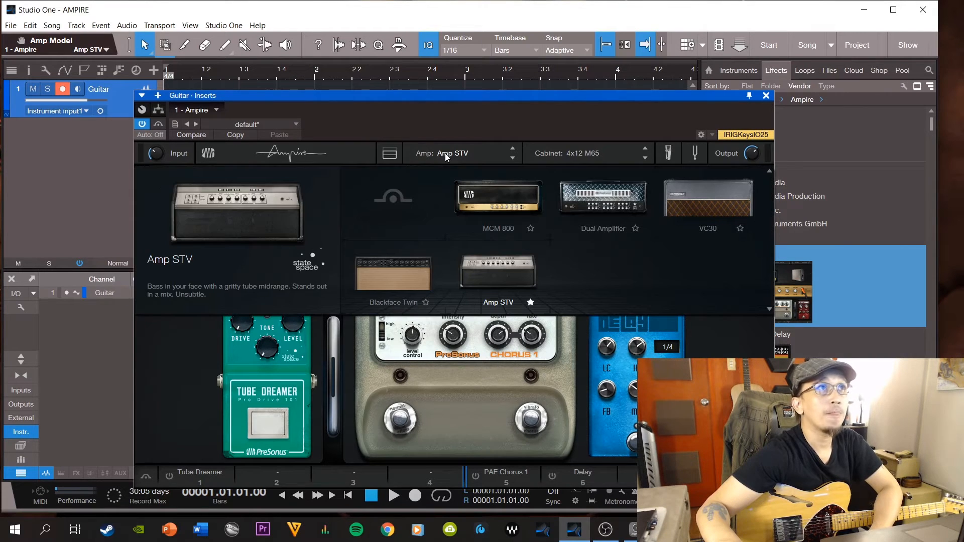
left_click(502, 191)
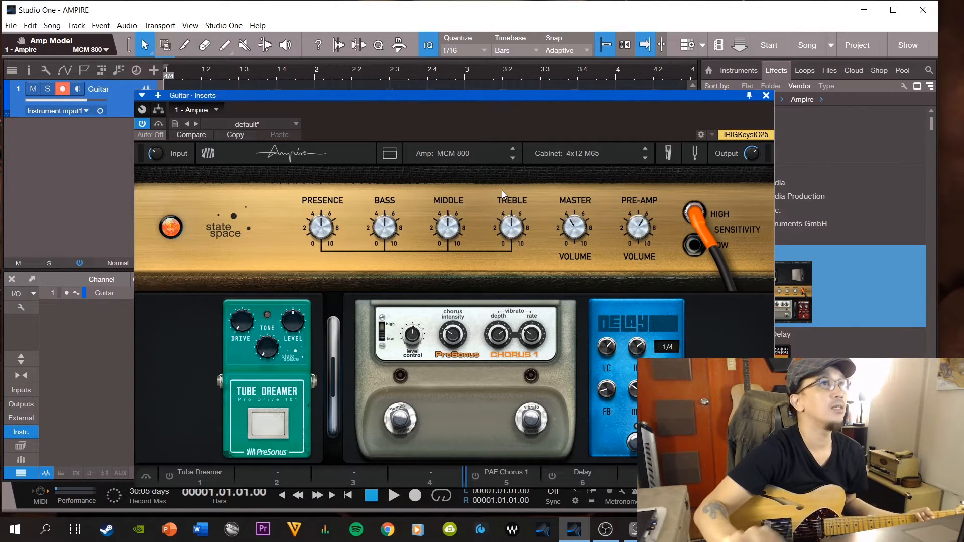
Turn on input monitoring for the Guitar track and record a guitar take of about six bars from bar 1.
left_click_drag(518, 96, 483, 145)
left_click(77, 90)
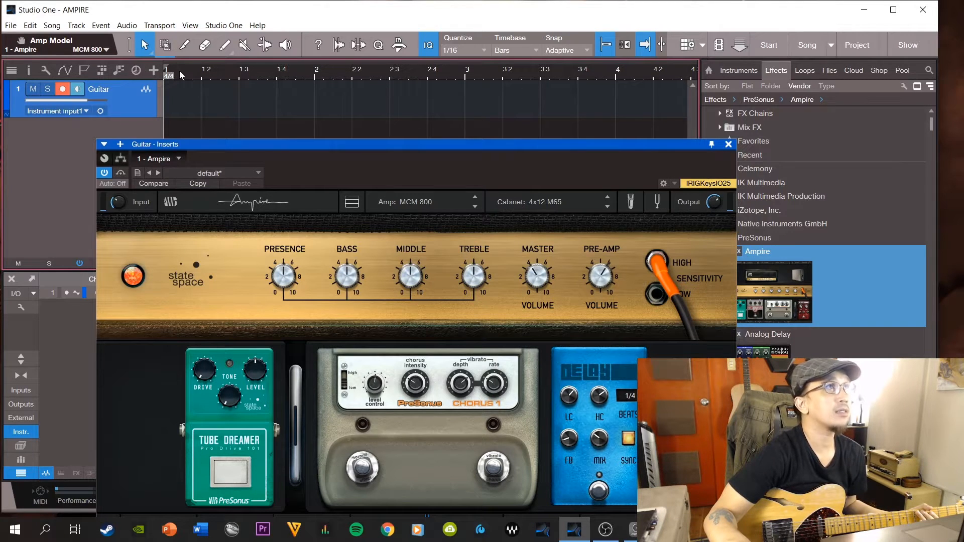
left_click_drag(444, 149, 622, 86)
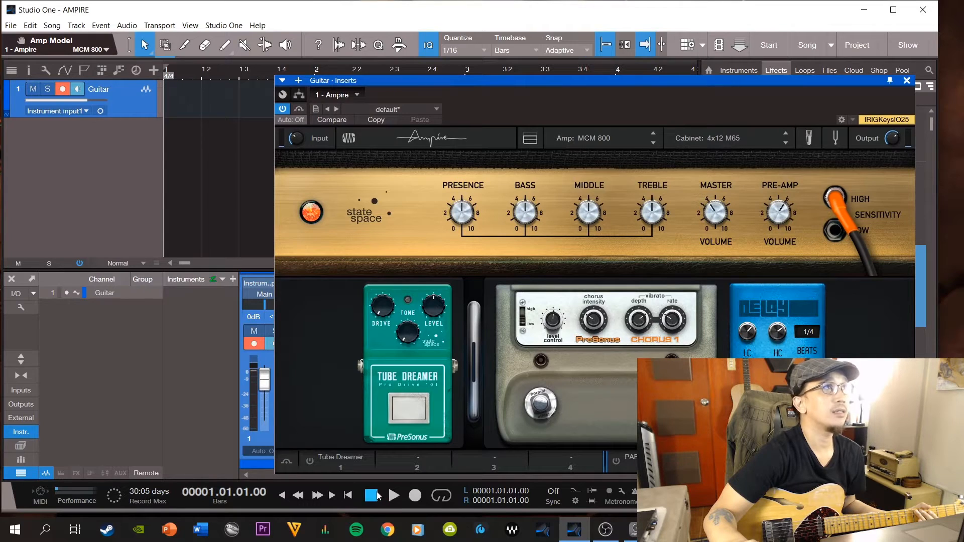
left_click(415, 496)
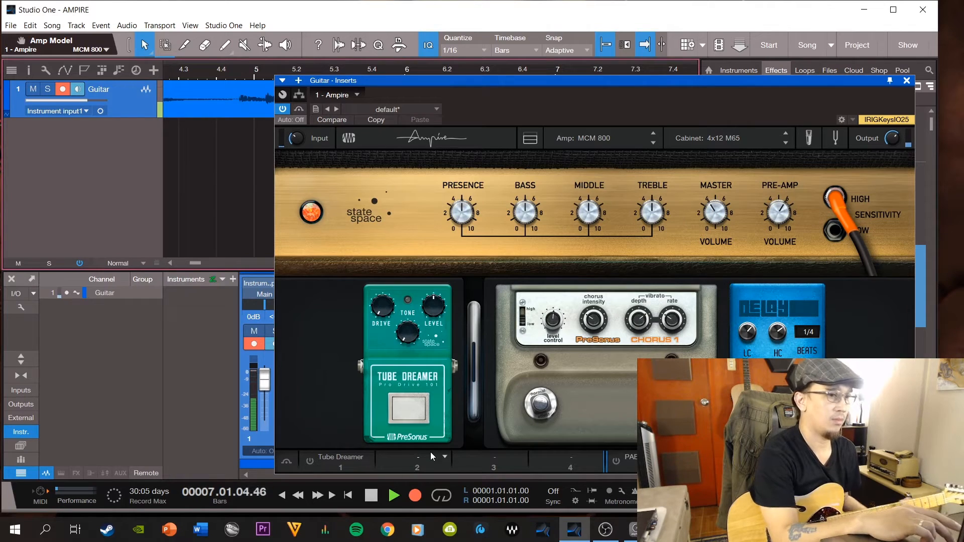
key("space")
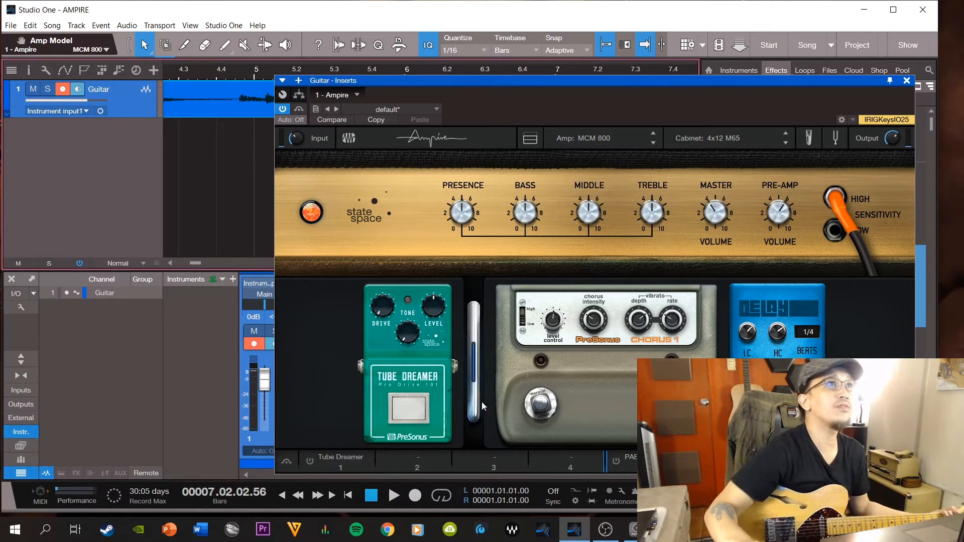
key("w")
left_click_drag(575, 82, 362, 174)
key("w")
key("w")
key("e")
key("e")
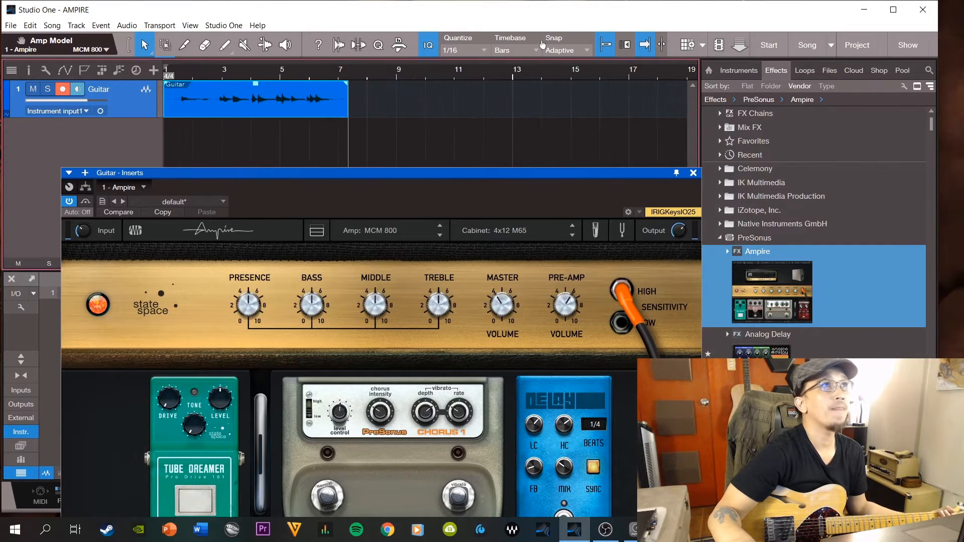
left_click(224, 75)
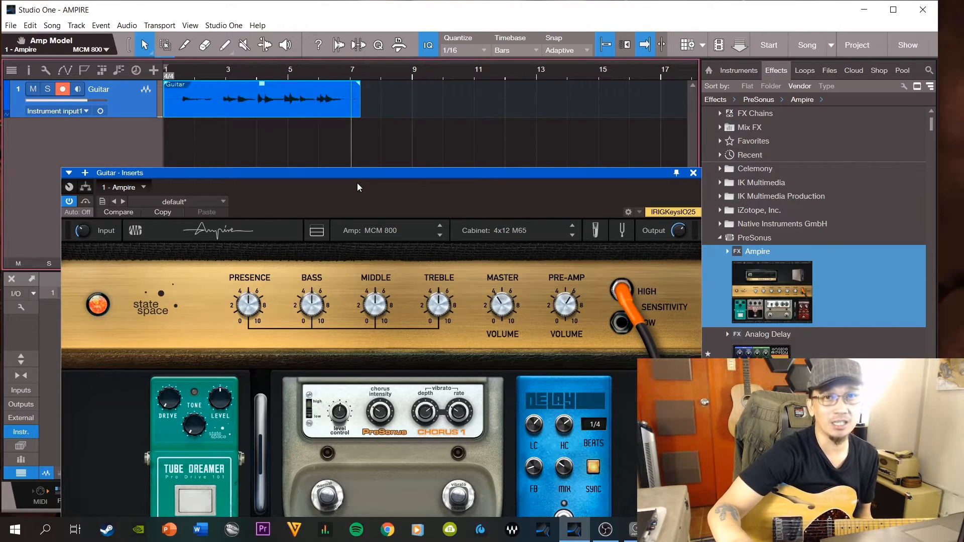
Set the MCM 800's Master Volume to 7.75 and its Pre-Amp Volume to 2.20.
left_click_drag(348, 175, 483, 139)
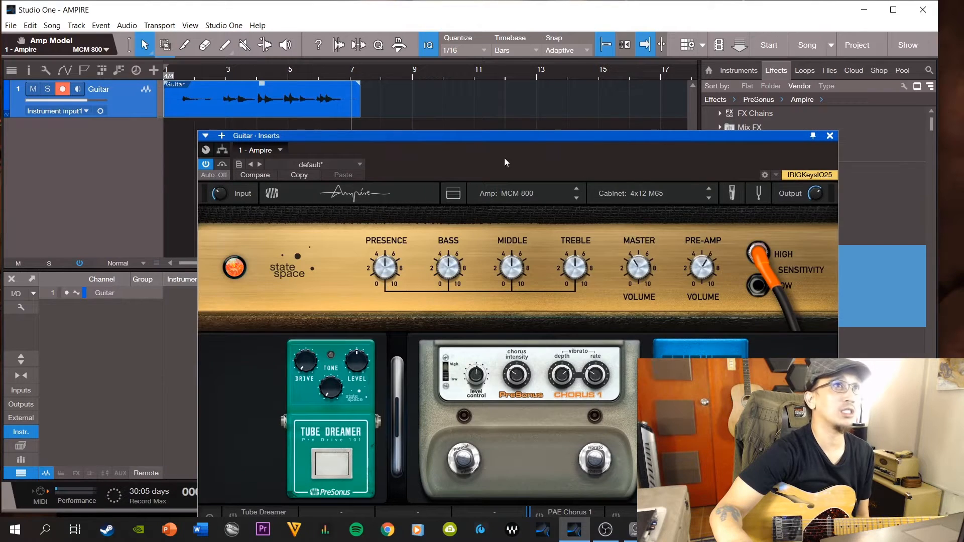
left_click(546, 193)
left_click(546, 191)
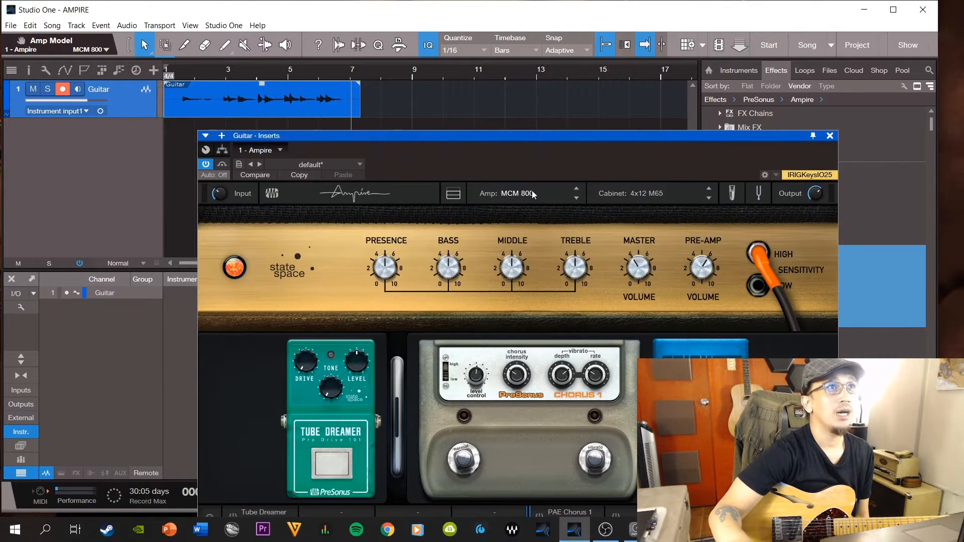
left_click_drag(624, 136, 673, 105)
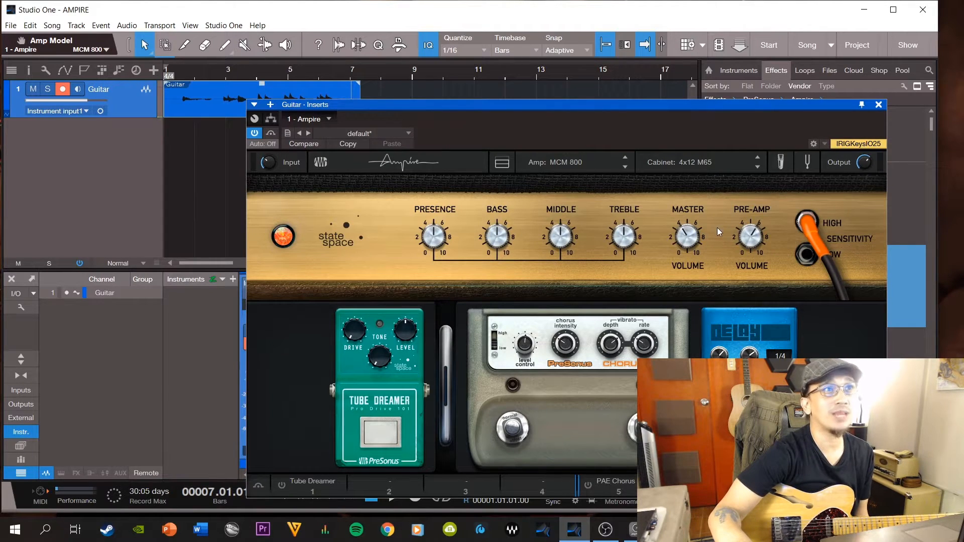
left_click_drag(752, 233, 739, 276)
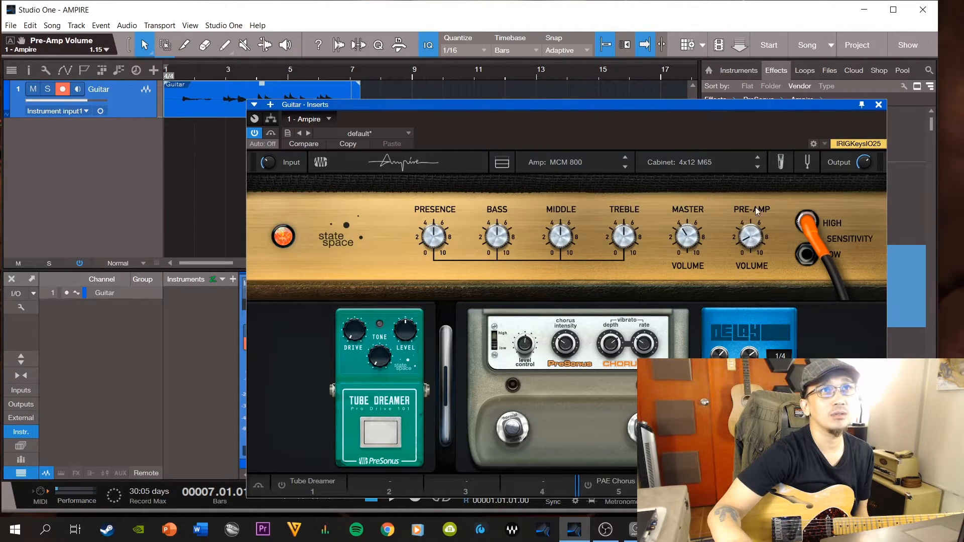
left_click_drag(688, 241, 710, 220)
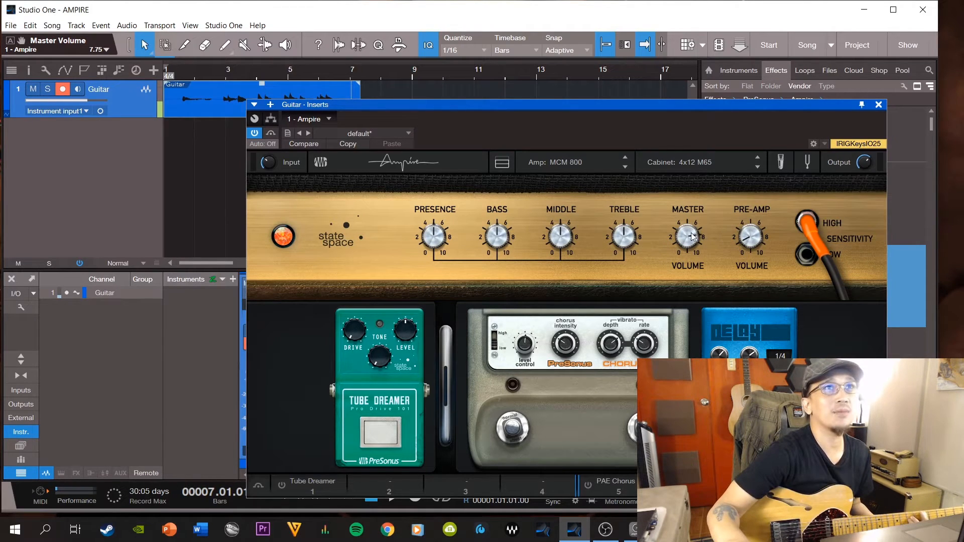
scroll(692, 237, "up", 1)
scroll(758, 243, "up", 6)
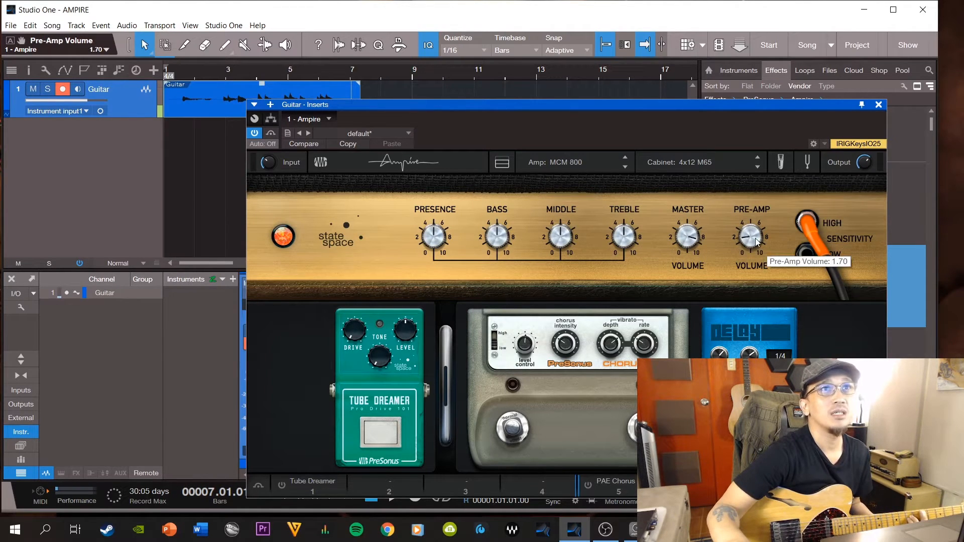
scroll(749, 240, "up", 4)
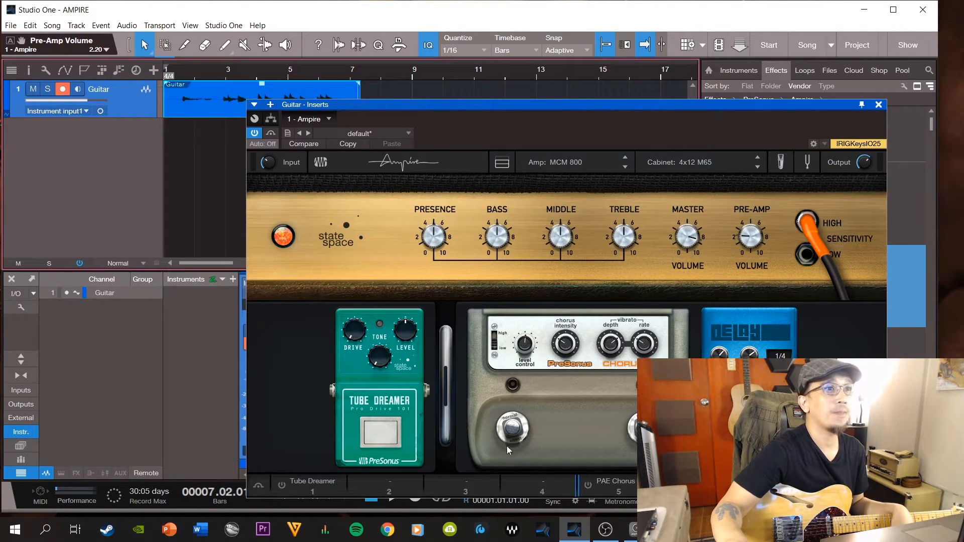
Record a second guitar take of about five bars directly after the first clip on the Guitar track.
left_click(421, 510)
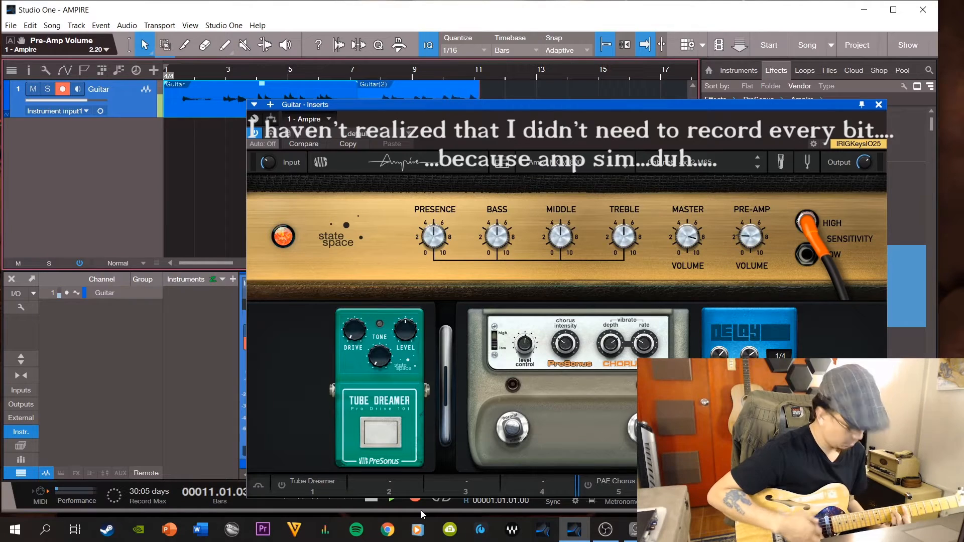
key("space")
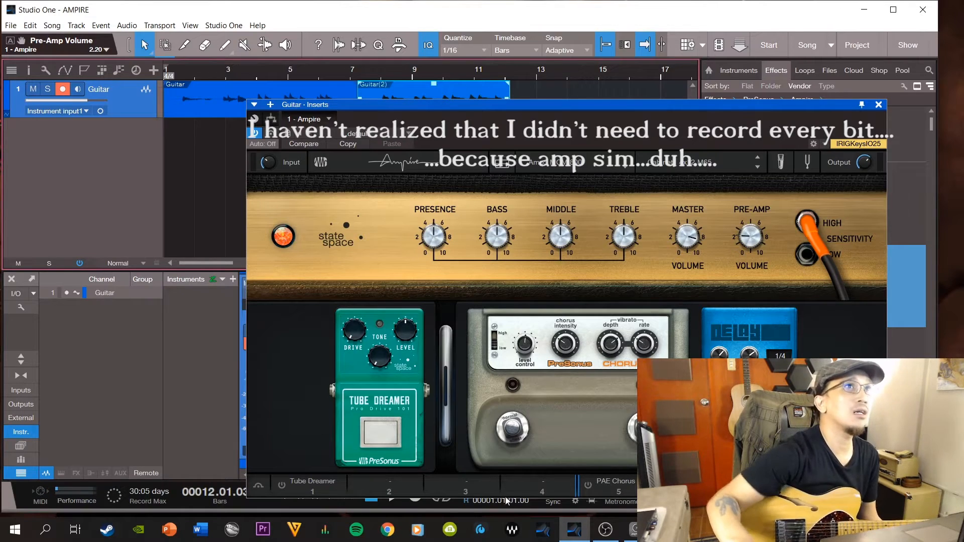
Review the MCM 800's tone controls and switch the Ampire amp model to Dual Amplifier.
left_click_drag(582, 106, 423, 94)
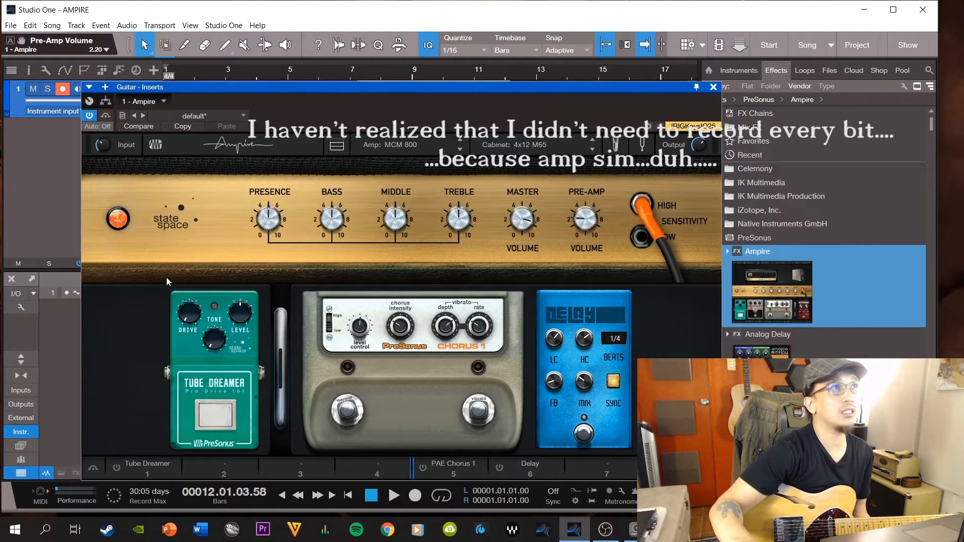
mouse_move(267, 219)
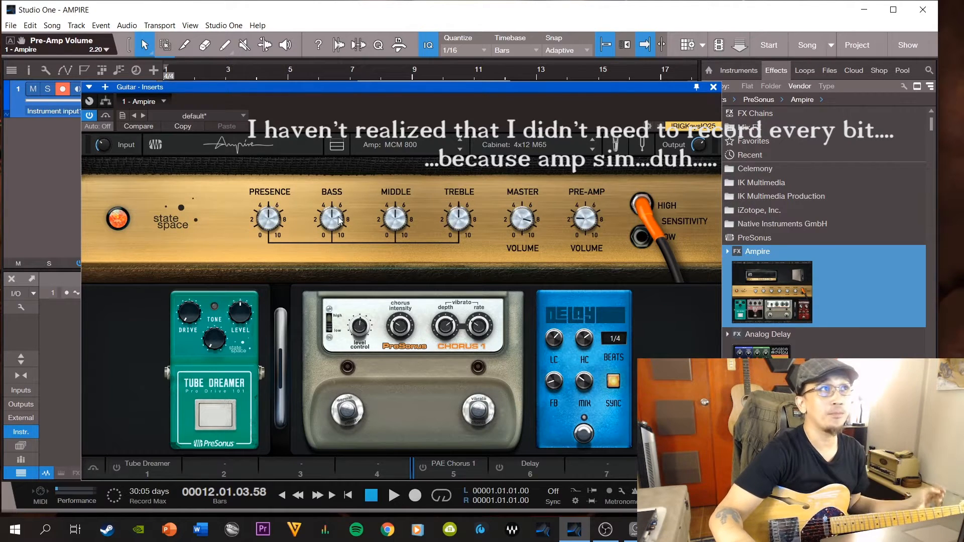
mouse_move(330, 217)
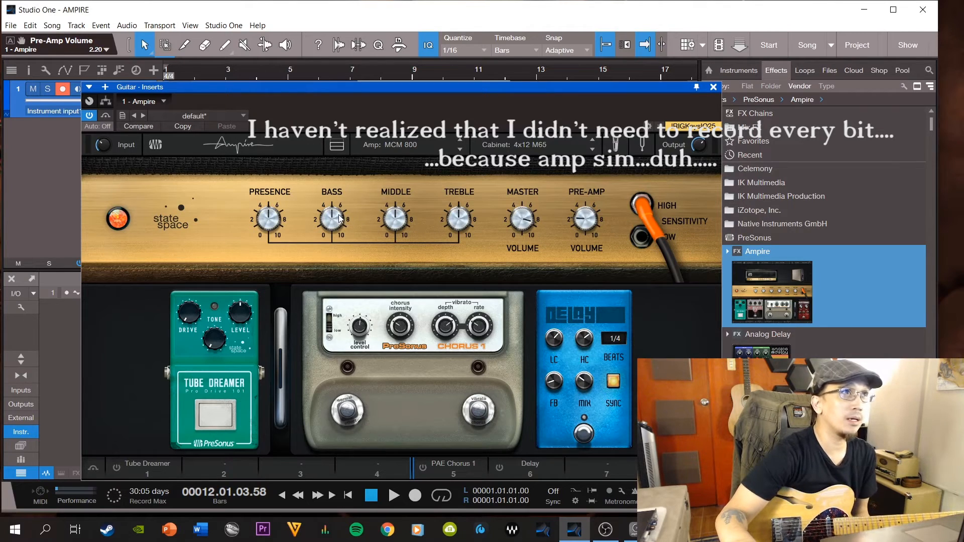
left_click_drag(408, 88, 463, 71)
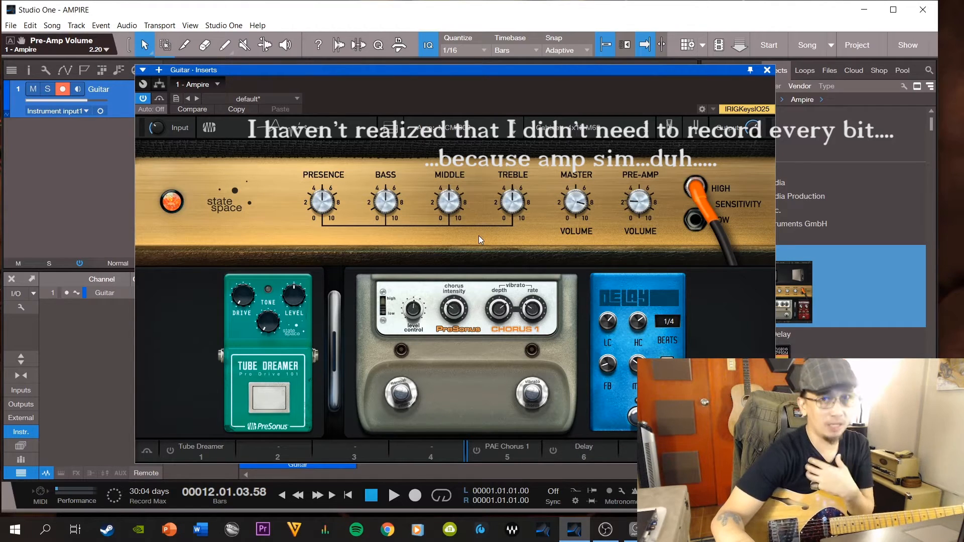
mouse_move(654, 200)
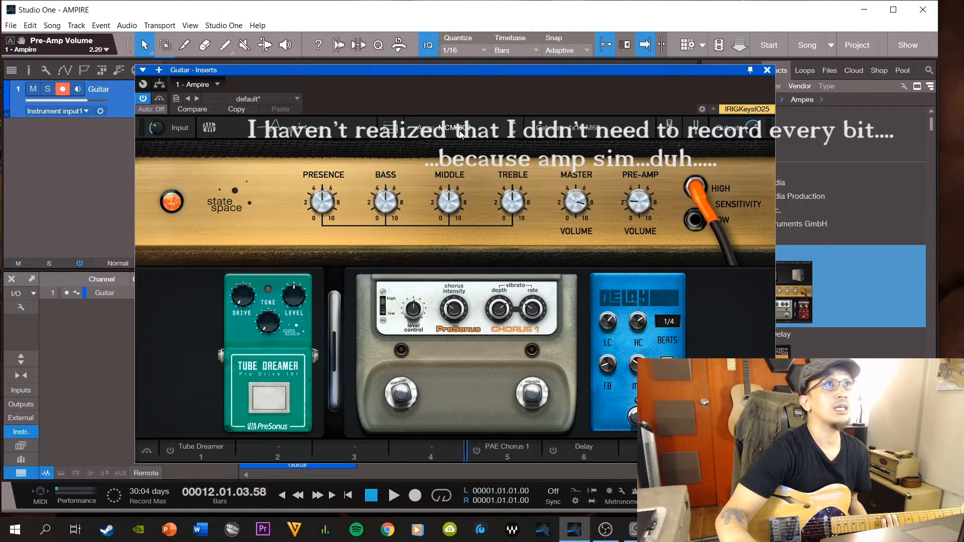
left_click(491, 128)
left_click(603, 176)
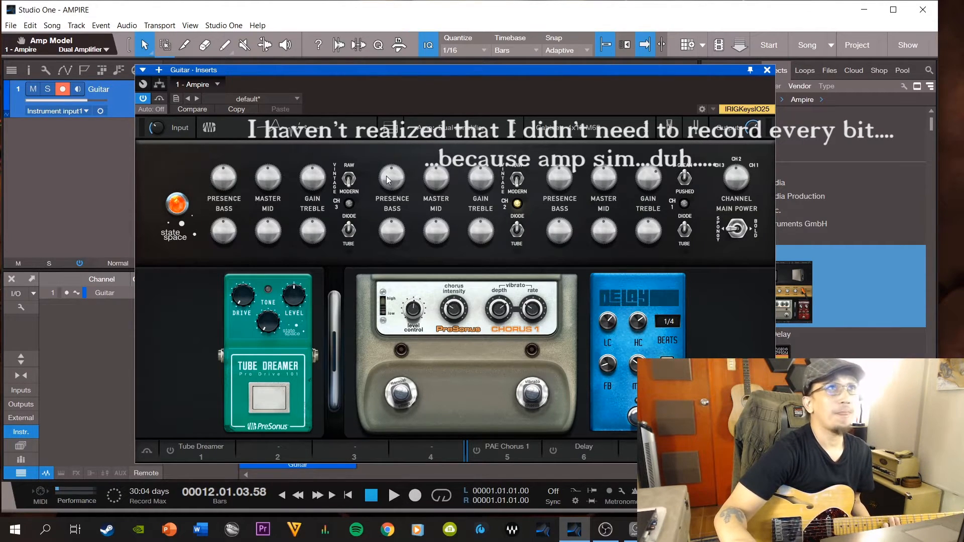
mouse_move(387, 177)
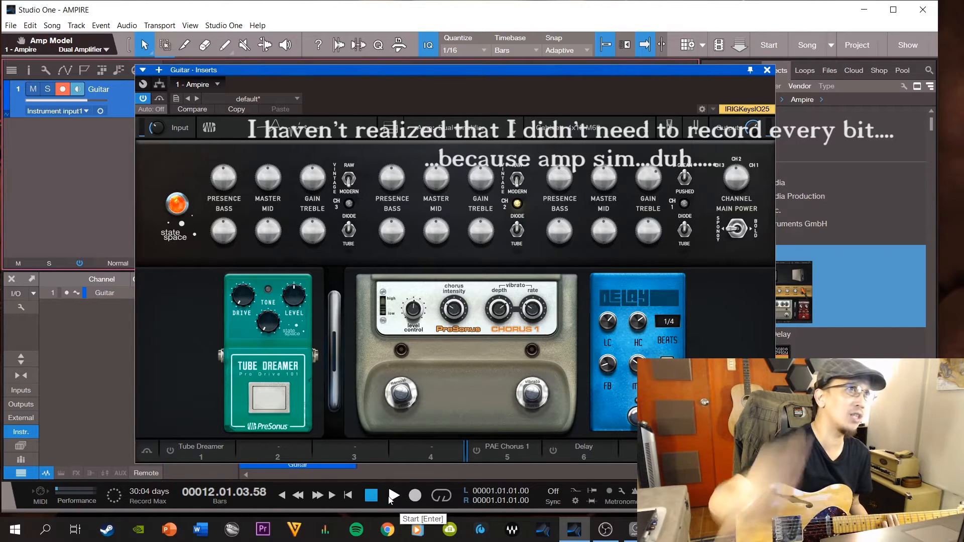
Record a guitar take of about nine bars through the Dual Amplifier from bar 12 and reposition the Ampire window.
left_click(414, 500)
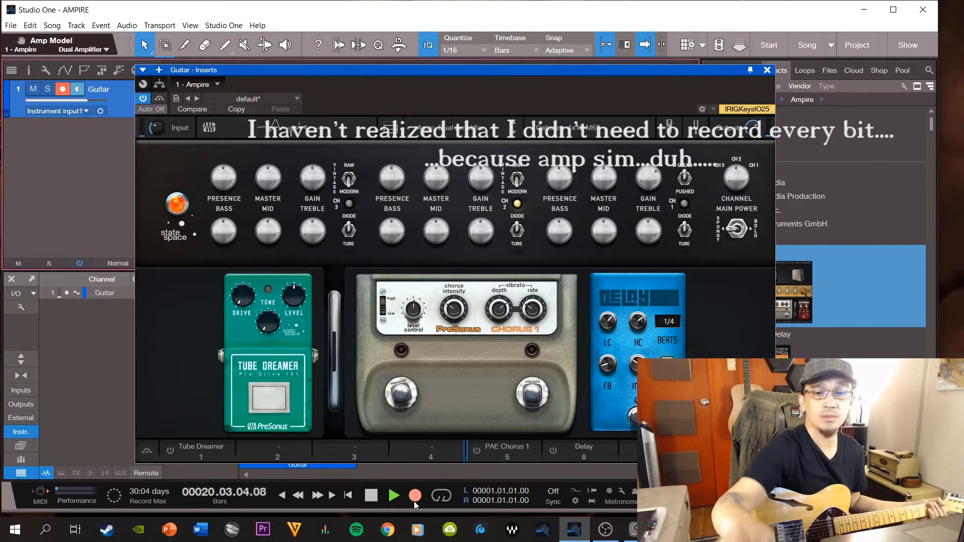
key("space")
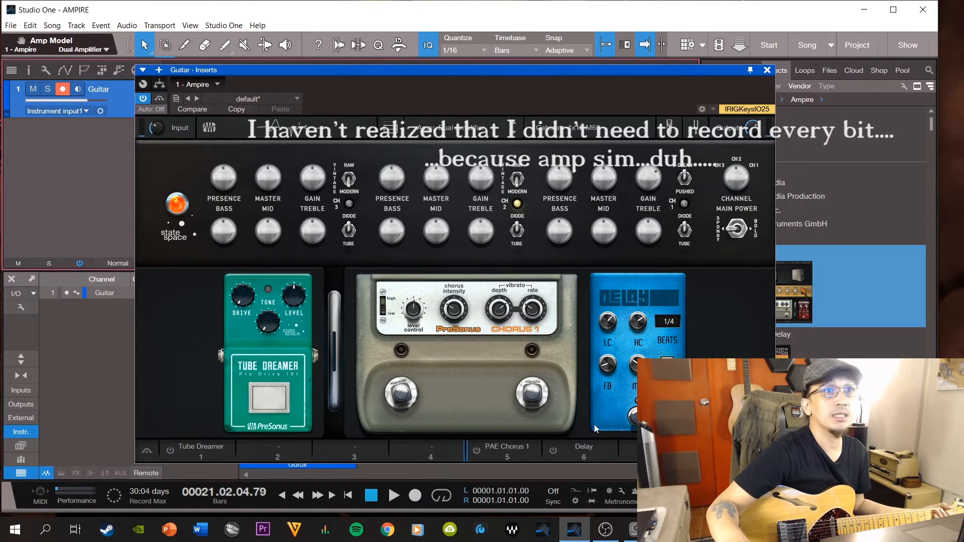
left_click(635, 534)
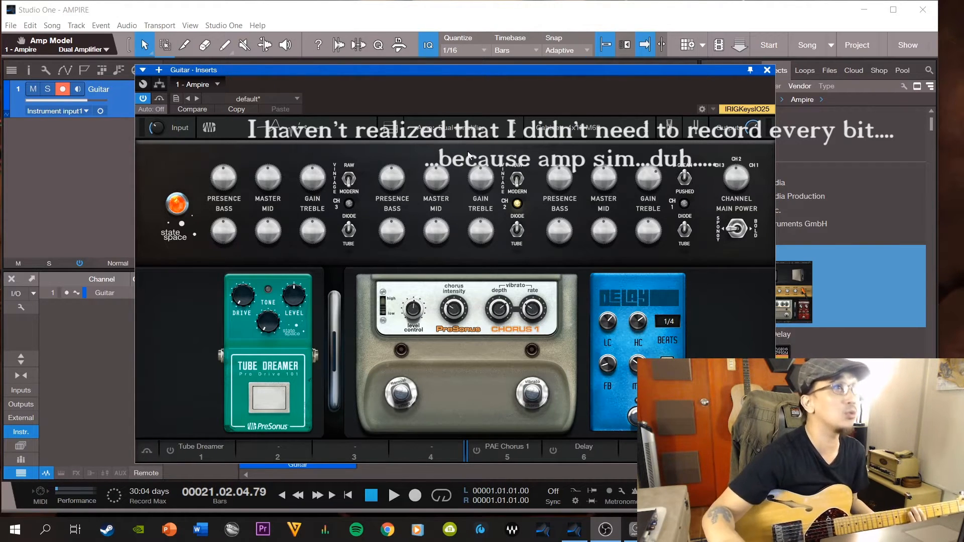
left_click_drag(379, 72, 501, 40)
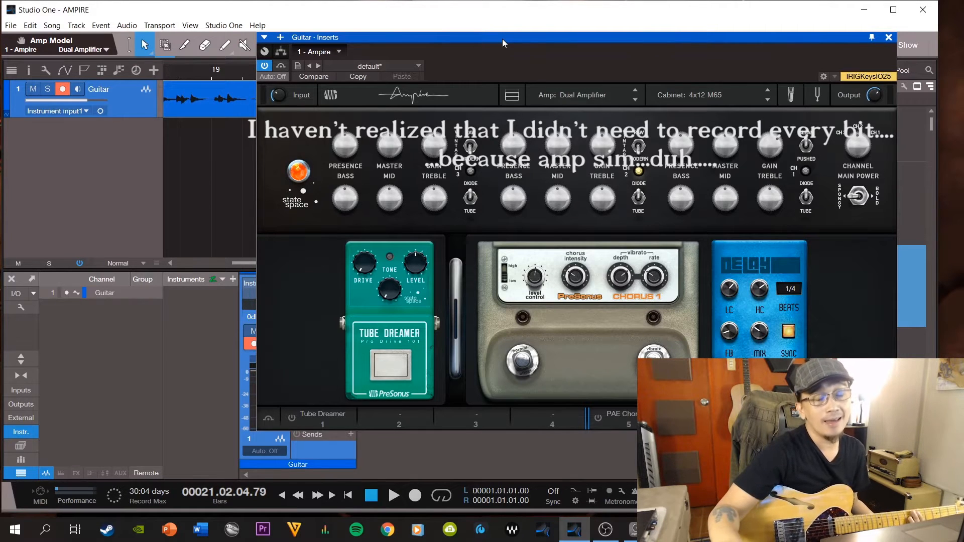
left_click_drag(503, 38, 447, 52)
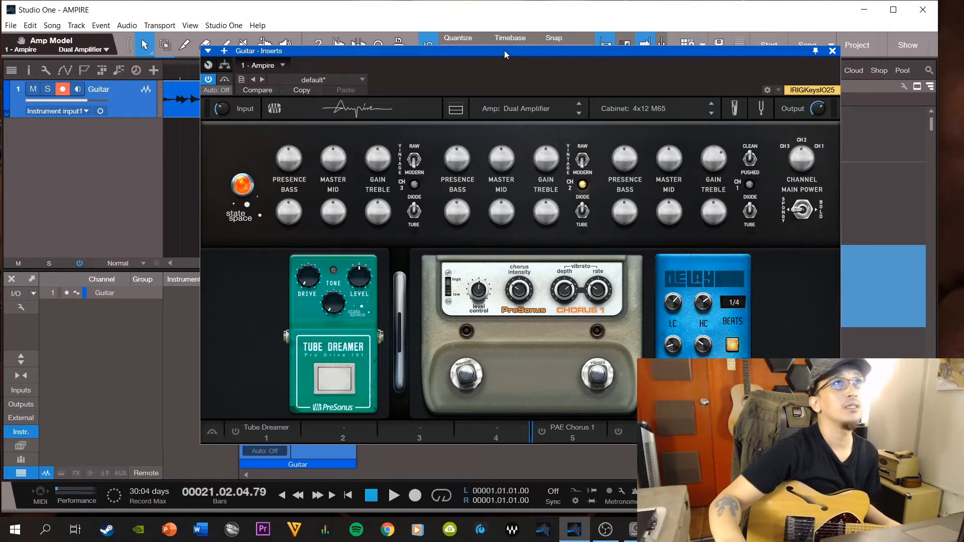
left_click_drag(505, 50, 499, 69)
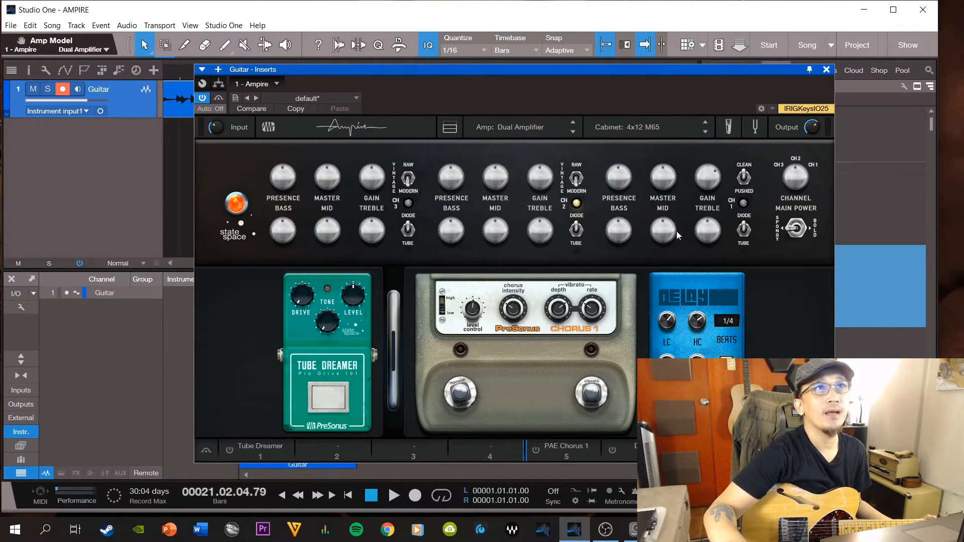
left_click(578, 181)
left_click(579, 184)
left_click(577, 182)
left_click(577, 182)
left_click(578, 181)
left_click(578, 182)
left_click(578, 182)
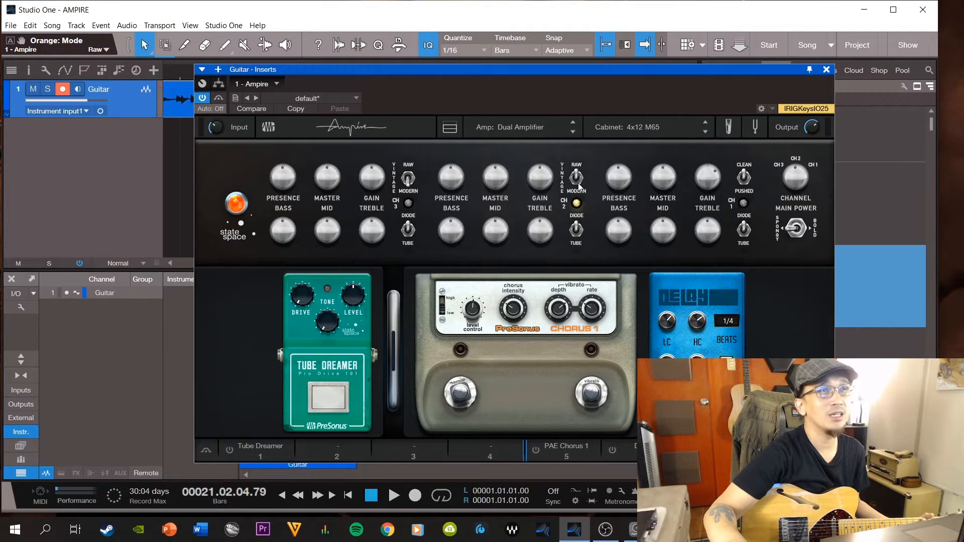
left_click(578, 182)
left_click(578, 182)
left_click(578, 182)
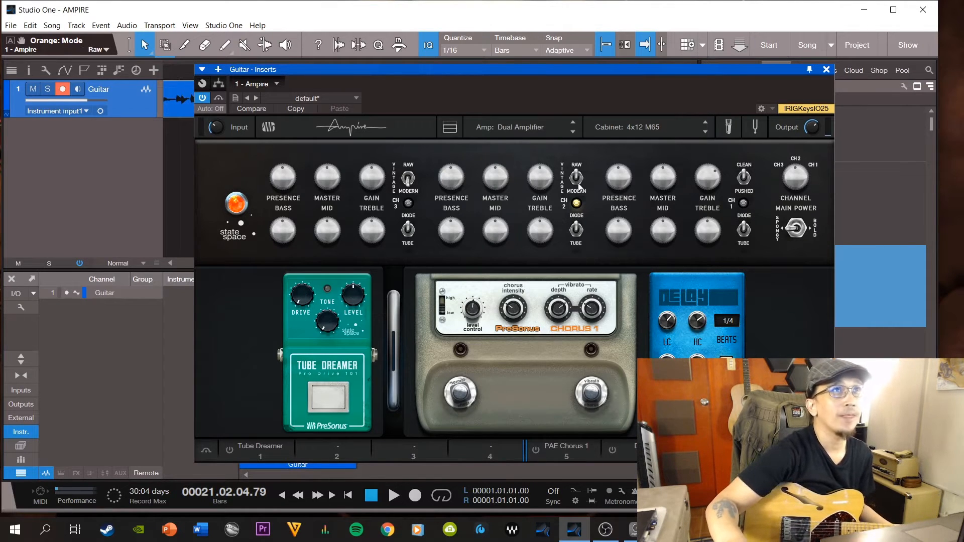
left_click(578, 184)
left_click(579, 183)
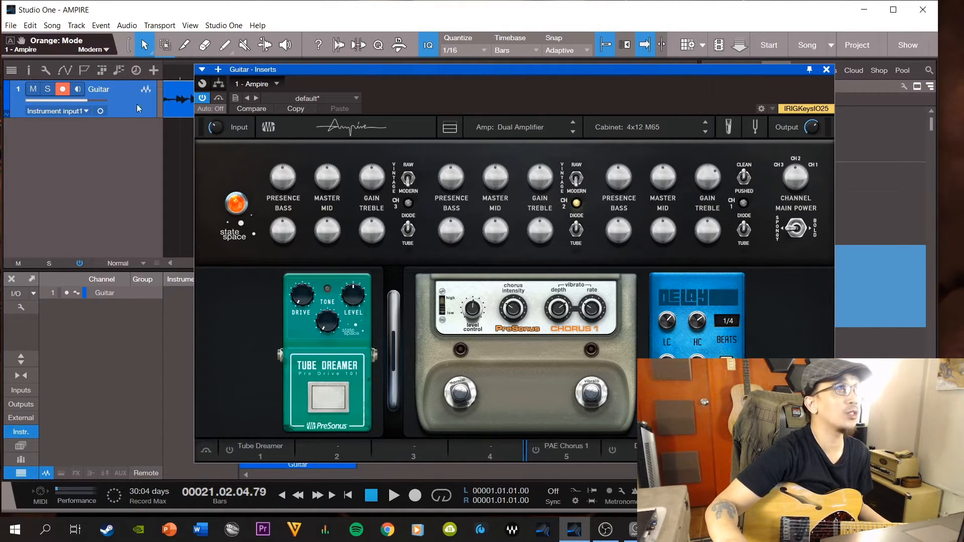
With input monitoring on and channel 2 in Raw mode, record a guitar take of about six bars from bar 21.
left_click(77, 90)
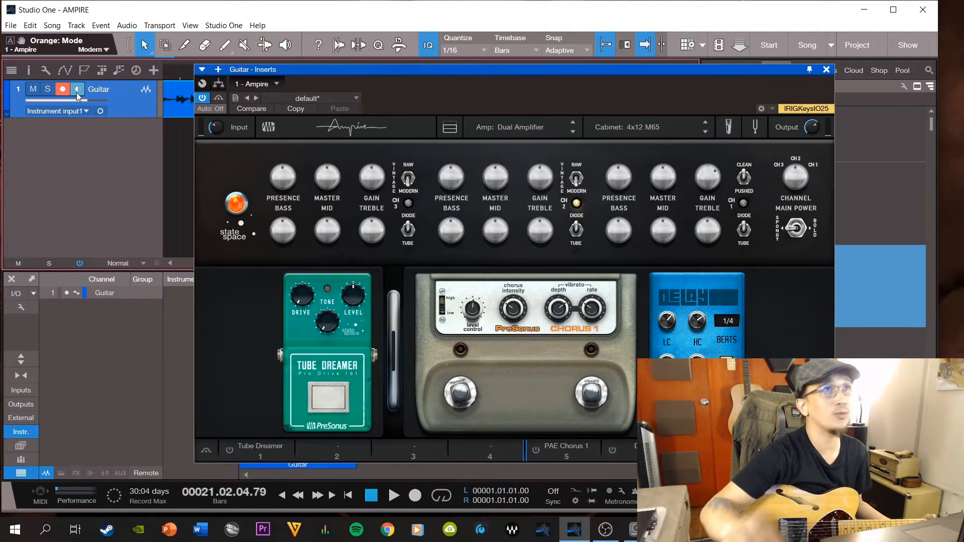
left_click(577, 181)
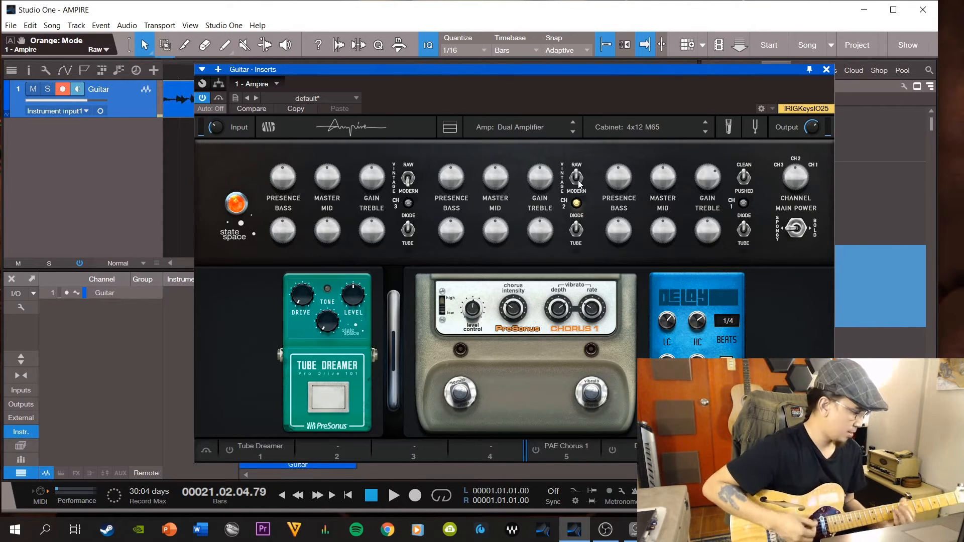
key("KP_Multiply")
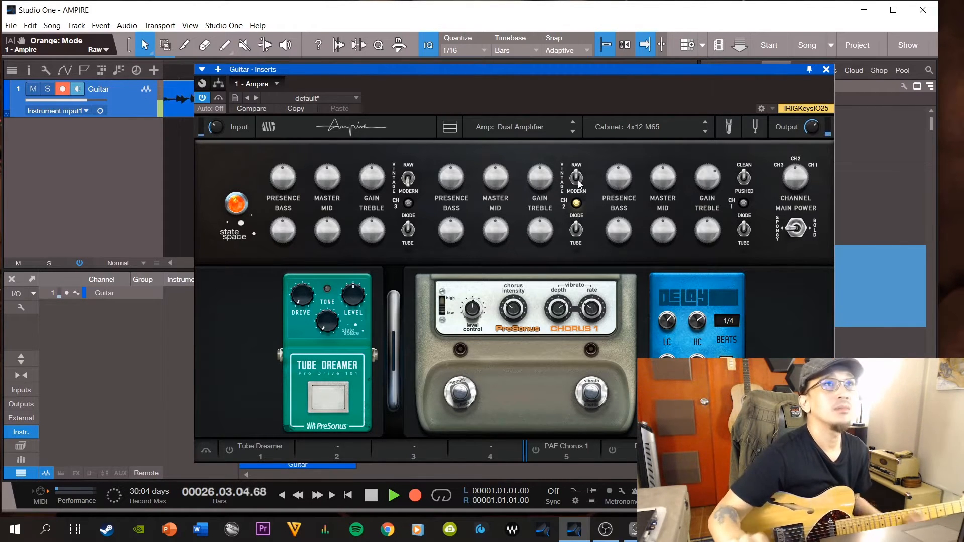
key("space")
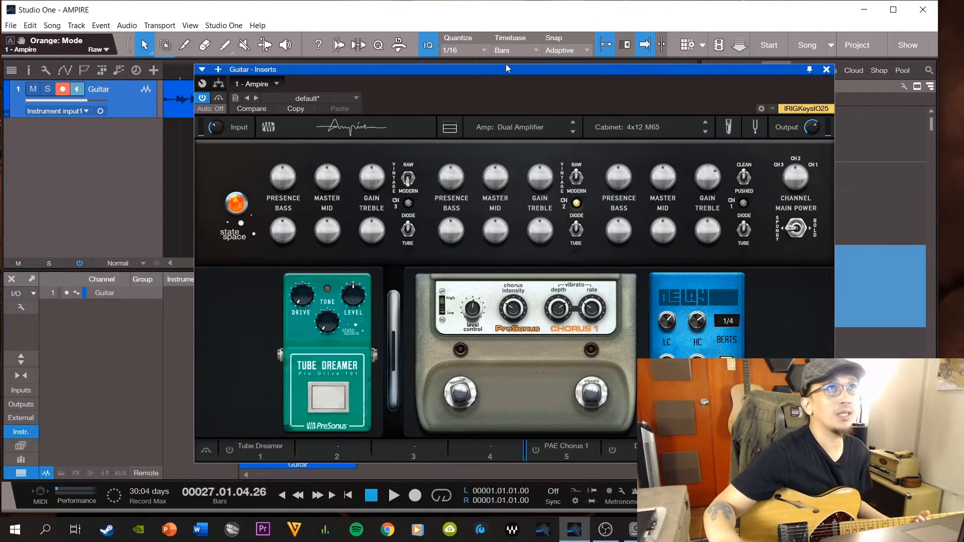
left_click_drag(502, 70, 527, 100)
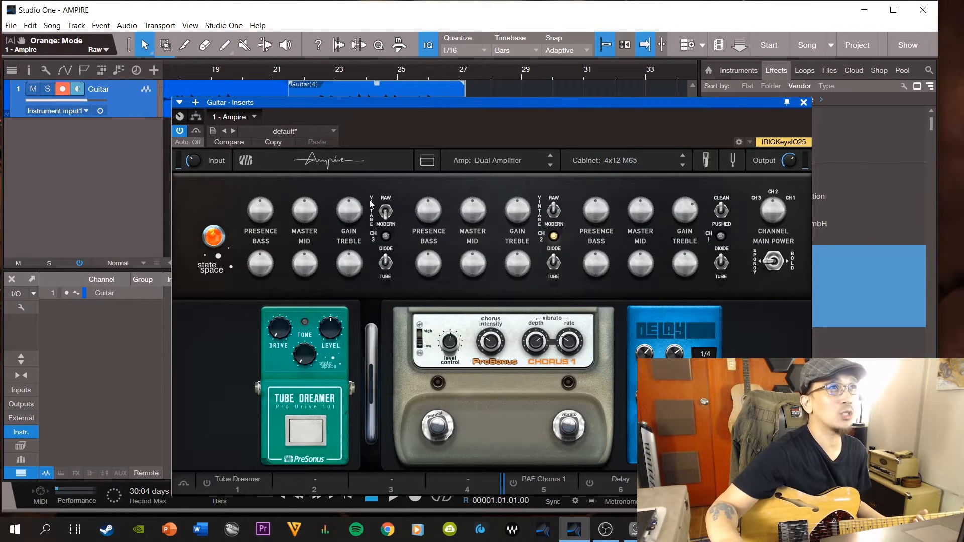
left_click_drag(344, 224, 351, 259)
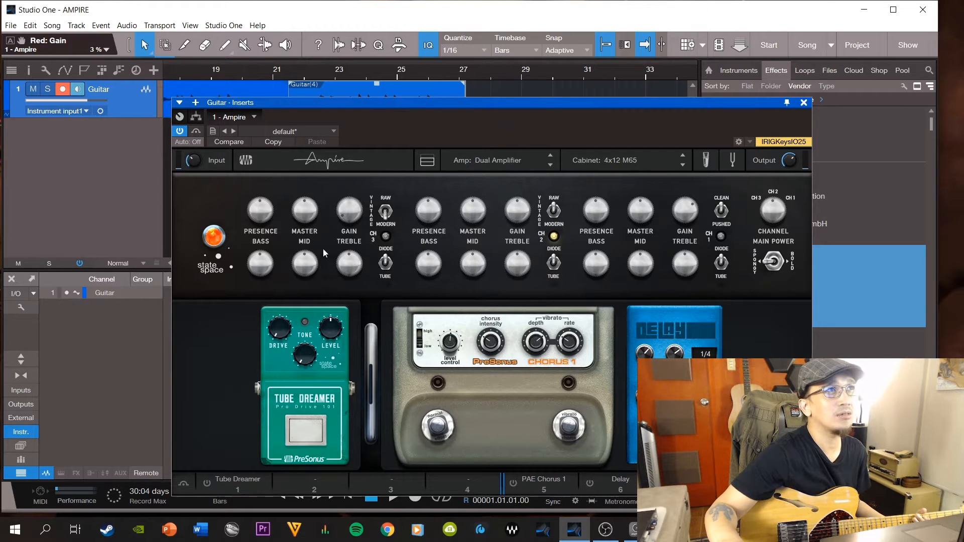
left_click_drag(305, 211, 317, 211)
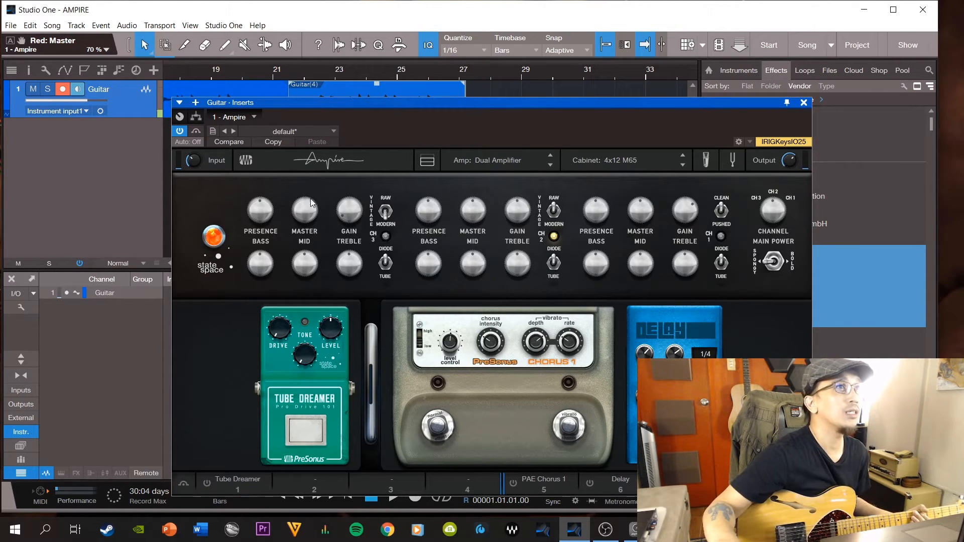
left_click_drag(352, 222, 362, 177)
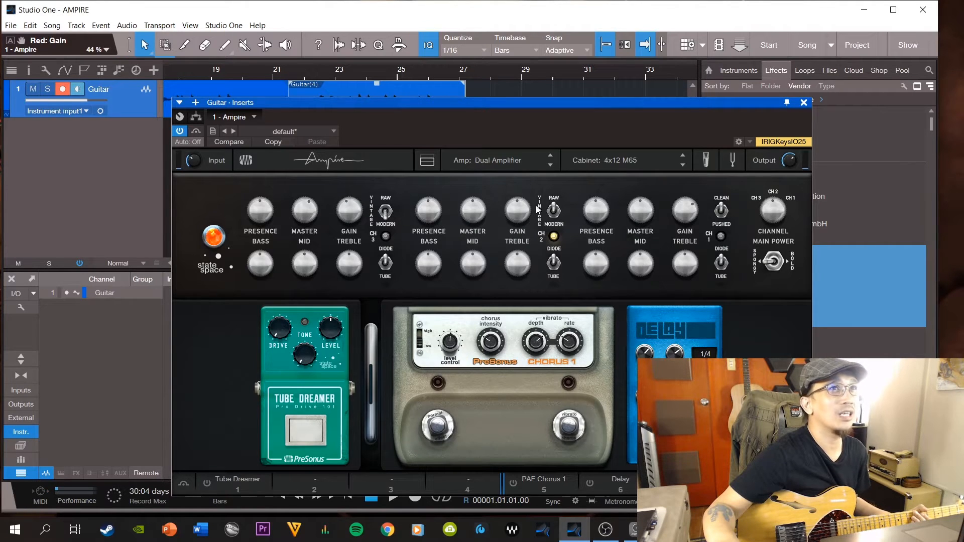
left_click_drag(519, 207, 514, 244)
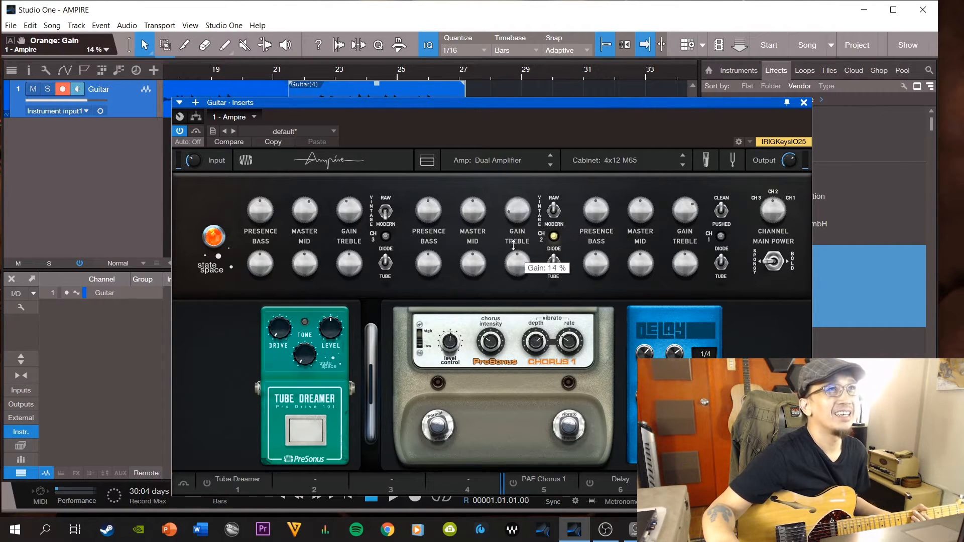
left_click_drag(475, 216, 481, 205)
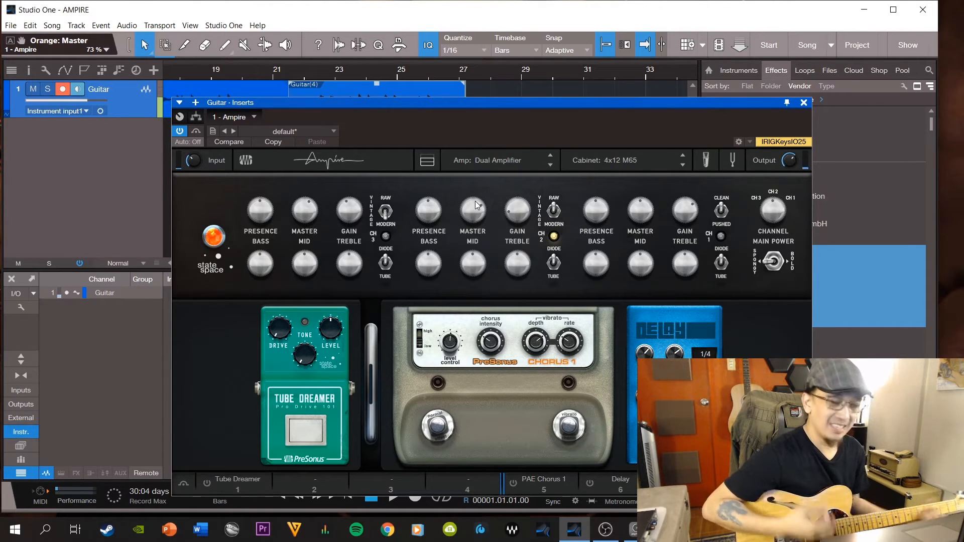
left_click_drag(513, 211, 515, 224)
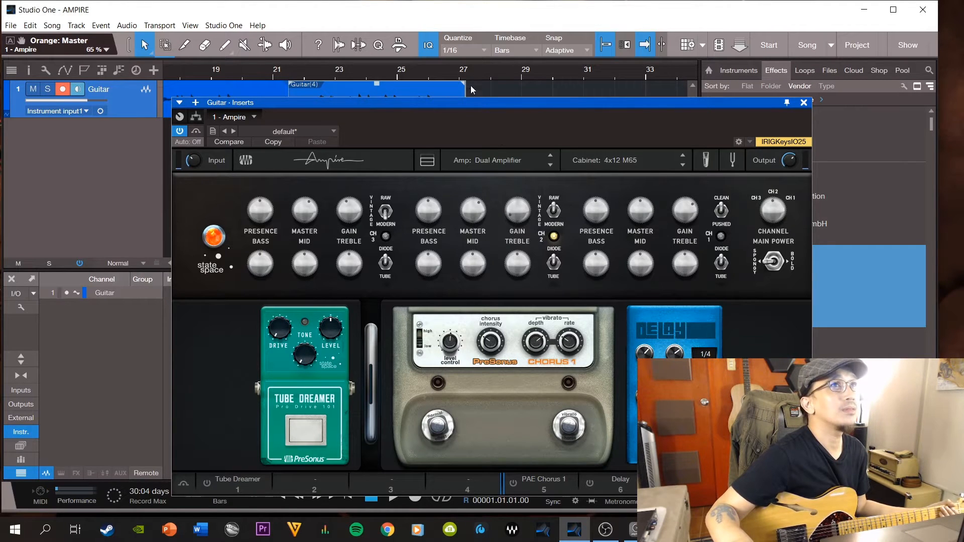
Record a guitar take of about six bars from bar 27 on the Guitar track with the adjusted Dual Amplifier settings.
left_click_drag(480, 105, 476, 145)
key("KP_Multiply")
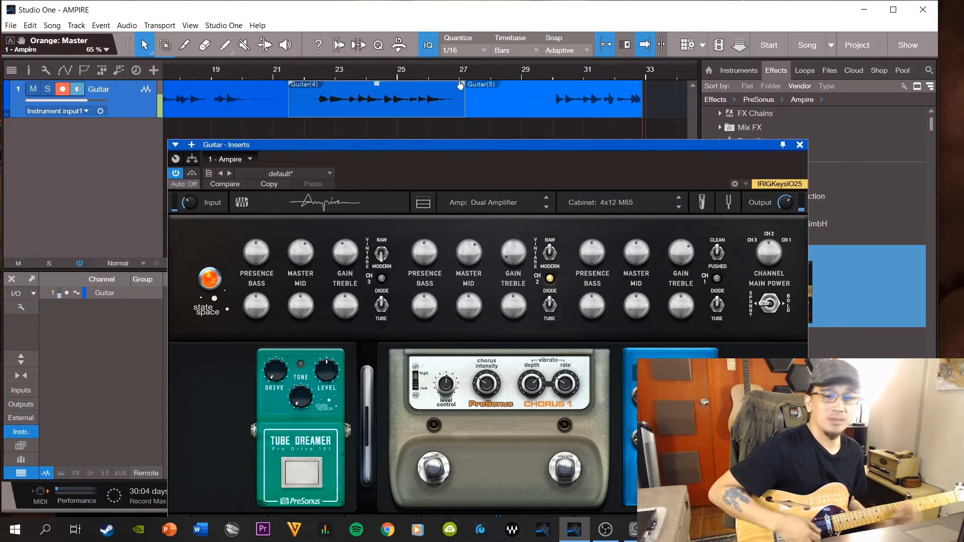
key("space")
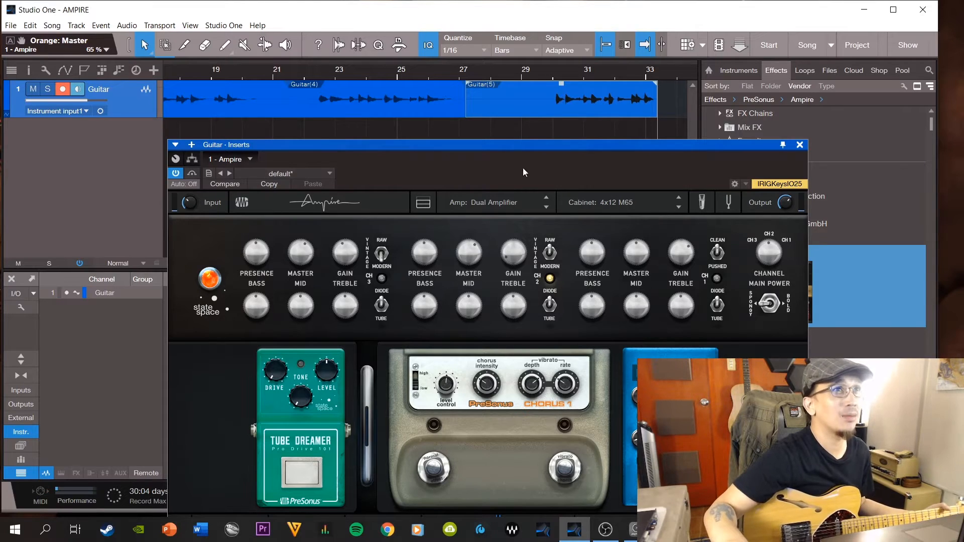
Switch the Ampire amp model from Dual Amplifier to VC30.
left_click_drag(486, 145, 447, 142)
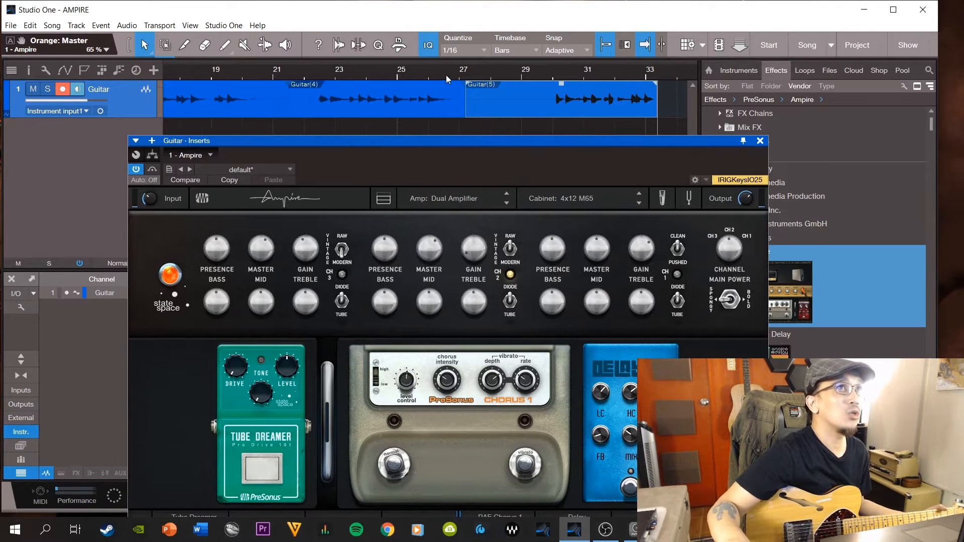
left_click_drag(445, 73, 442, 54)
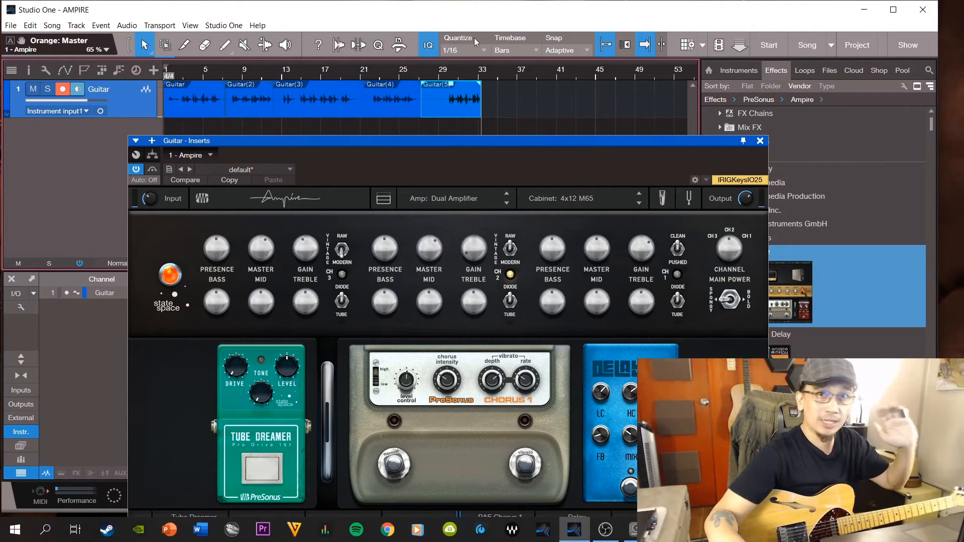
key("w")
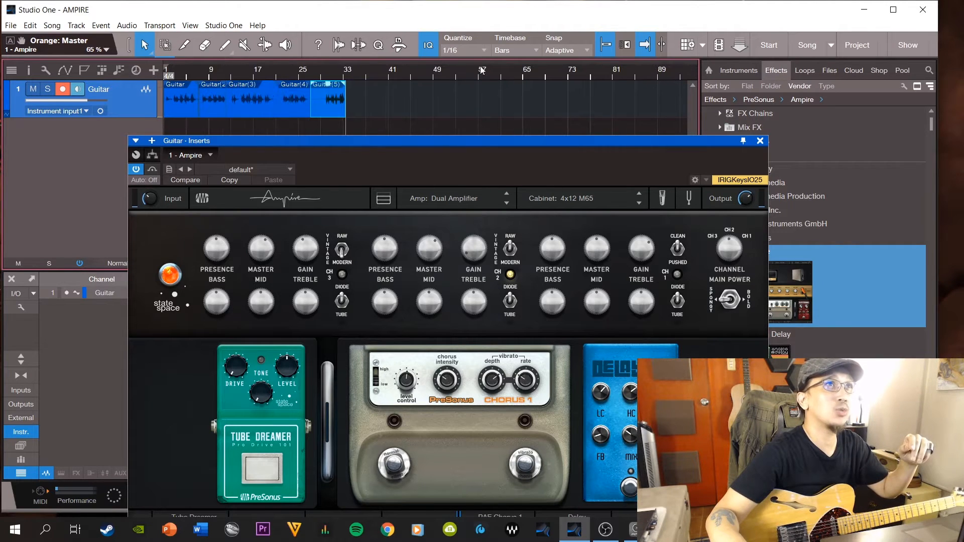
left_click(499, 199)
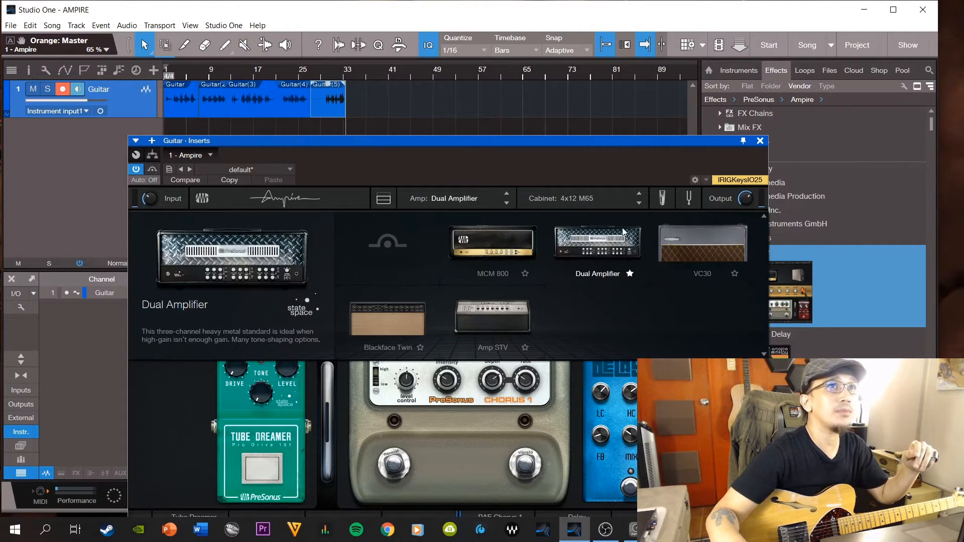
left_click(703, 243)
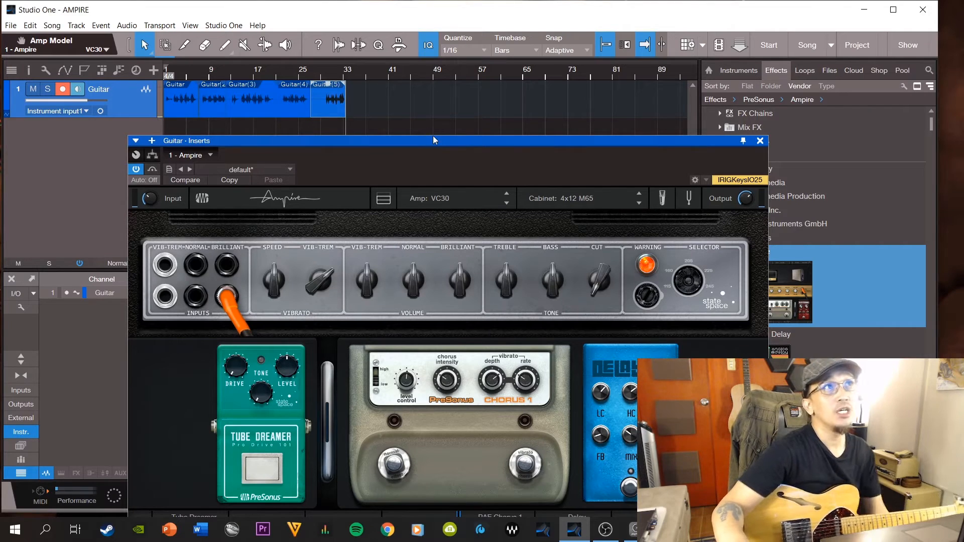
Record a guitar take of about seven bars through the VC30, starting just before bar 35 on the Guitar track.
key("e")
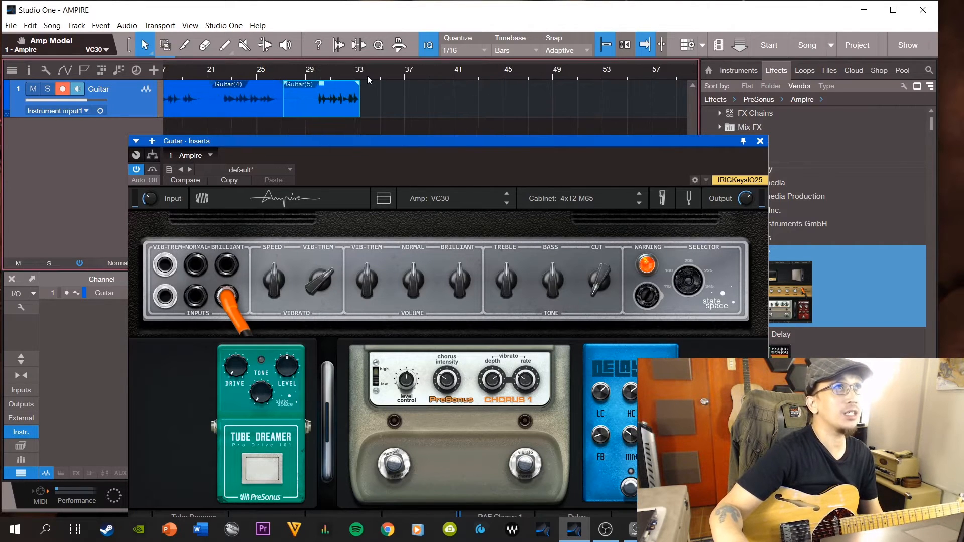
left_click(369, 80)
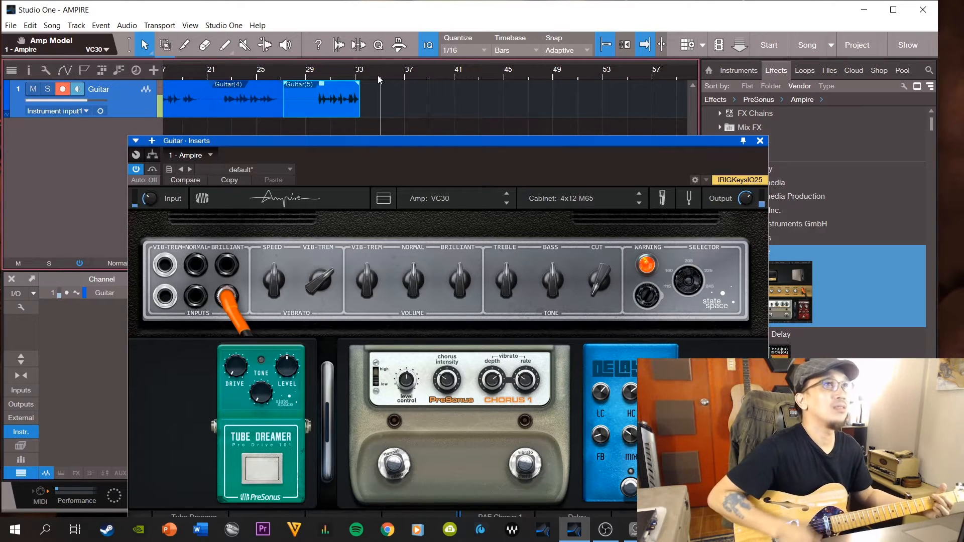
key("KP_Multiply")
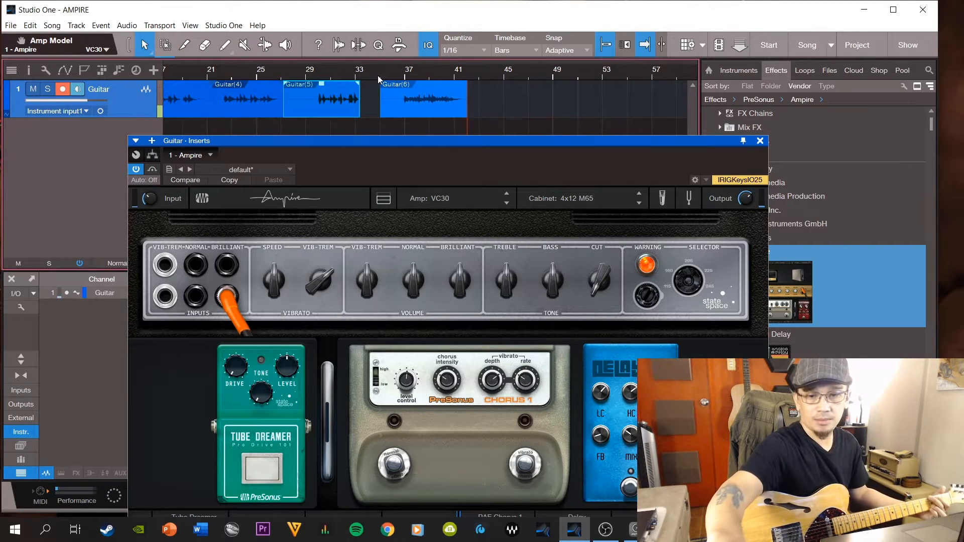
key("space")
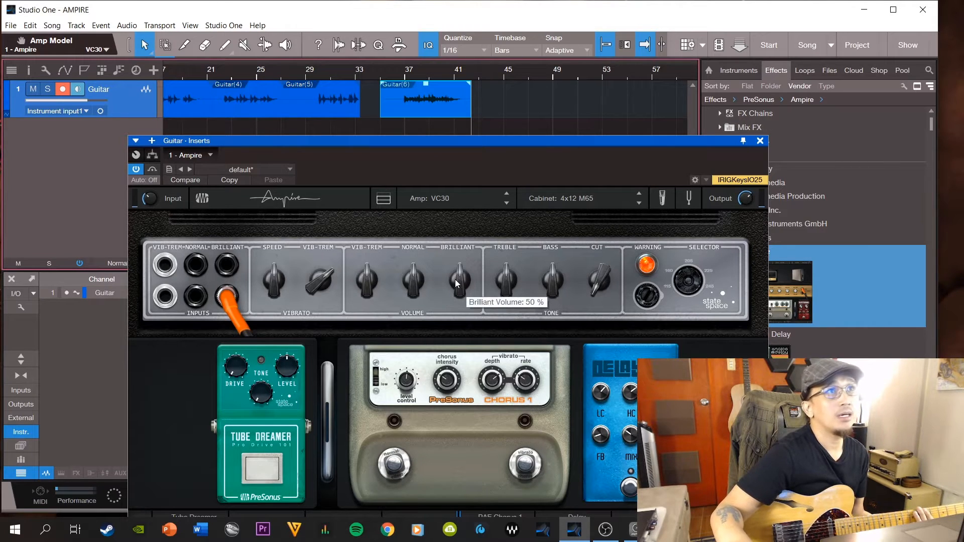
Set the VC30's Normal Volume to 26 % and record about three and a half more bars directly after the last clip.
mouse_move(413, 281)
left_click_drag(413, 281, 411, 304)
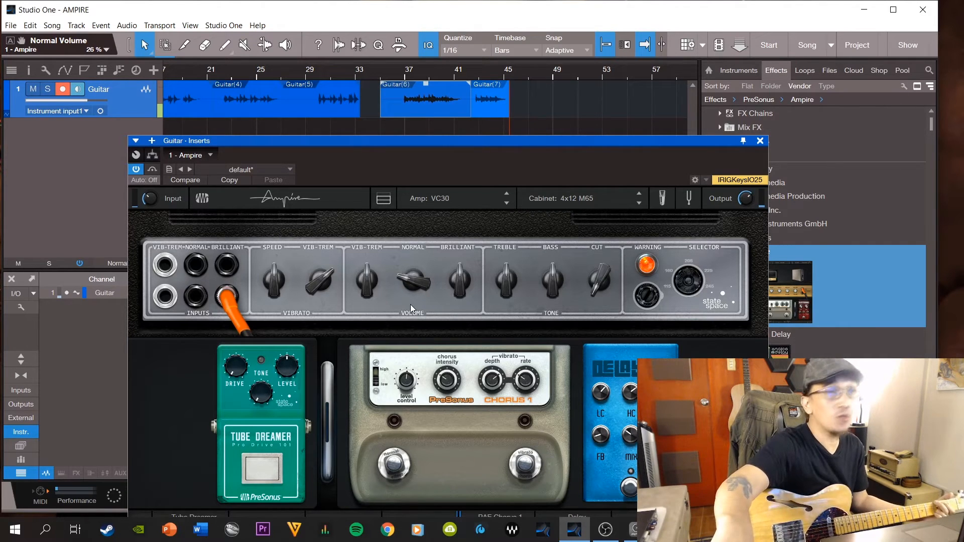
key("space")
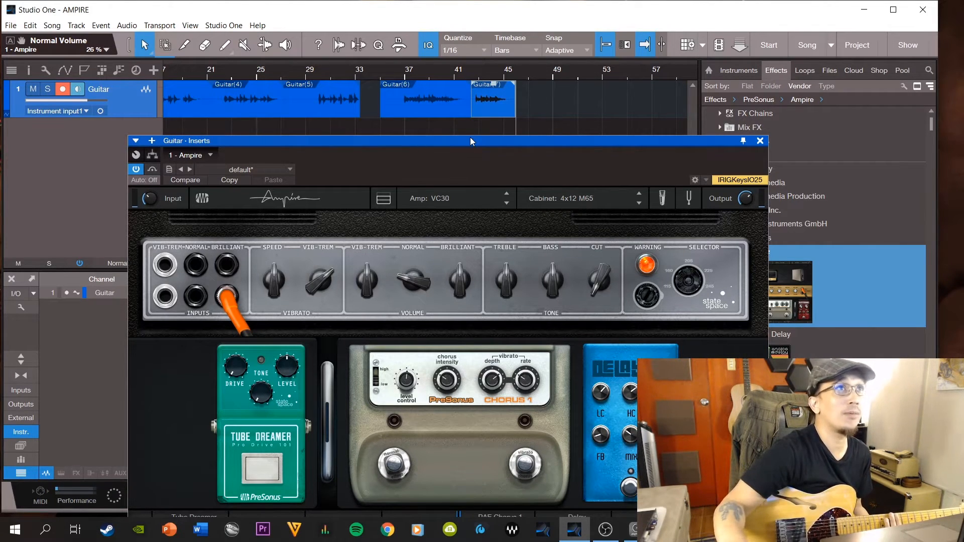
Switch the Ampire amp model from VC30 to Blackface Twin and record about eight bars directly after the last clip.
left_click_drag(471, 138, 502, 131)
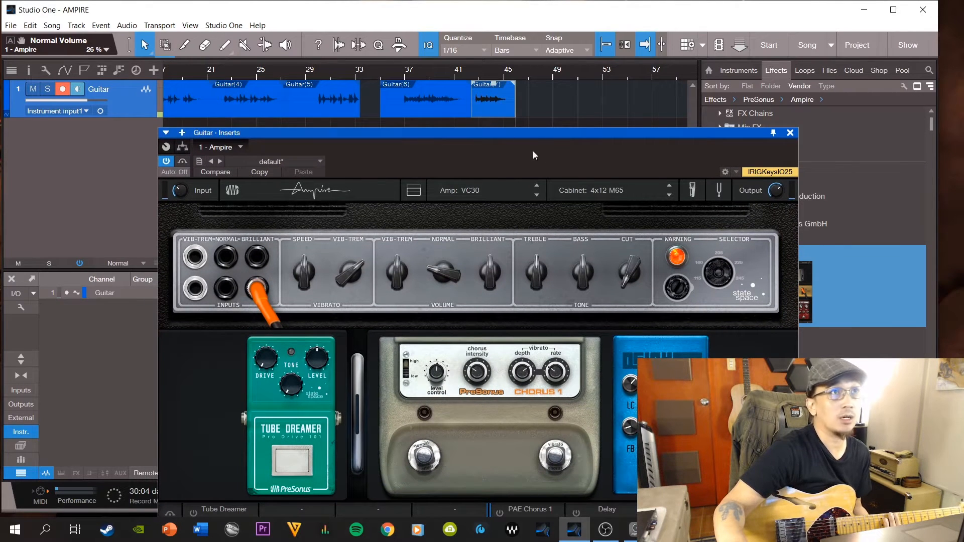
left_click(526, 191)
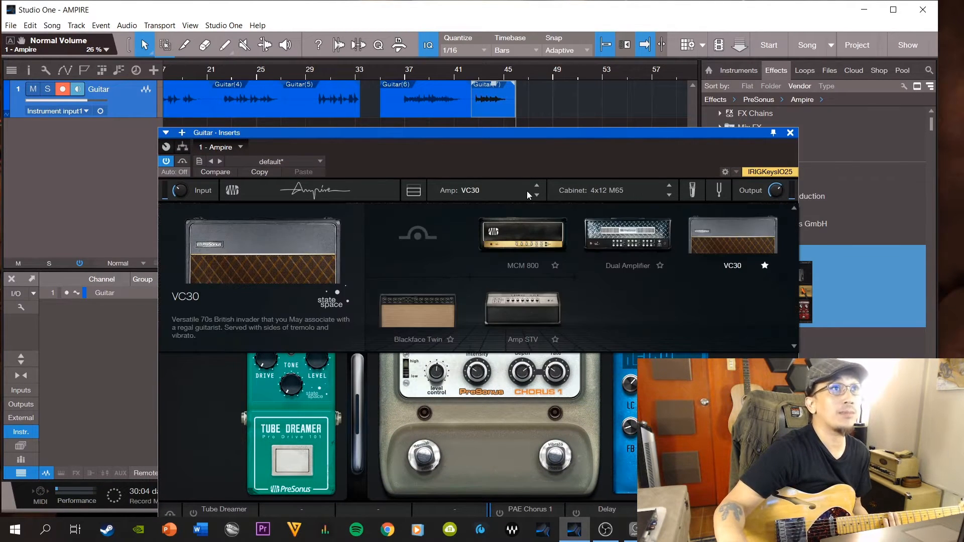
left_click(415, 321)
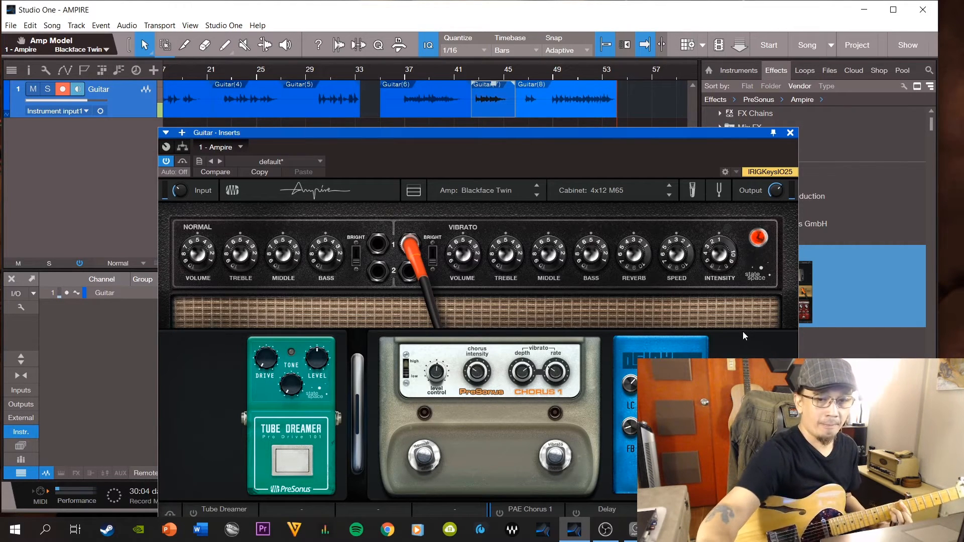
key("space")
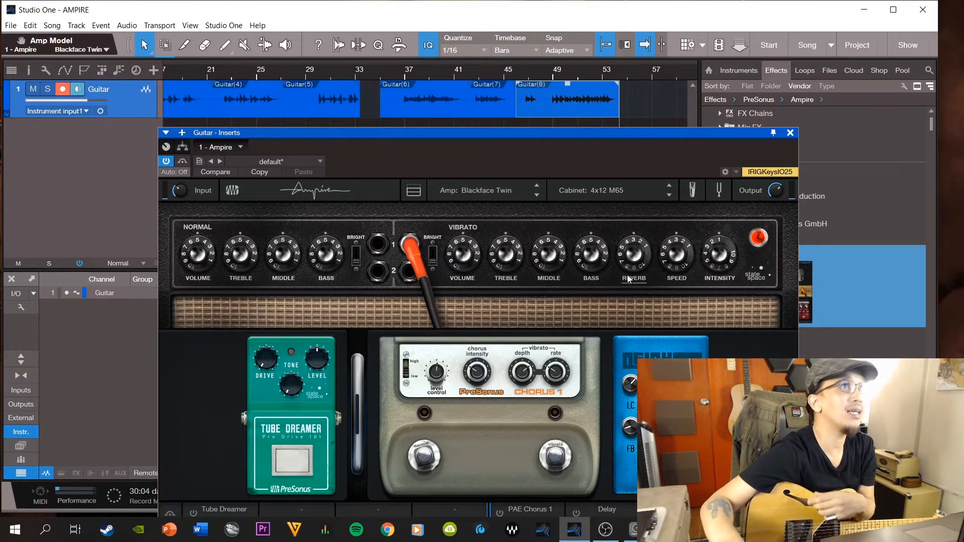
Bring all recorded clips into view on the timeline and switch the Ampire amp model to Amp STV.
left_click_drag(279, 76, 579, 70)
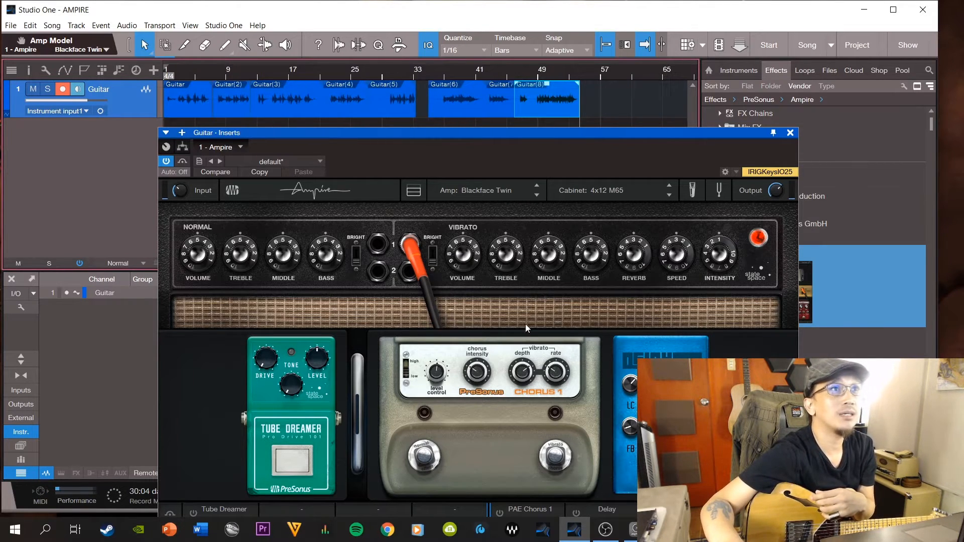
left_click(516, 193)
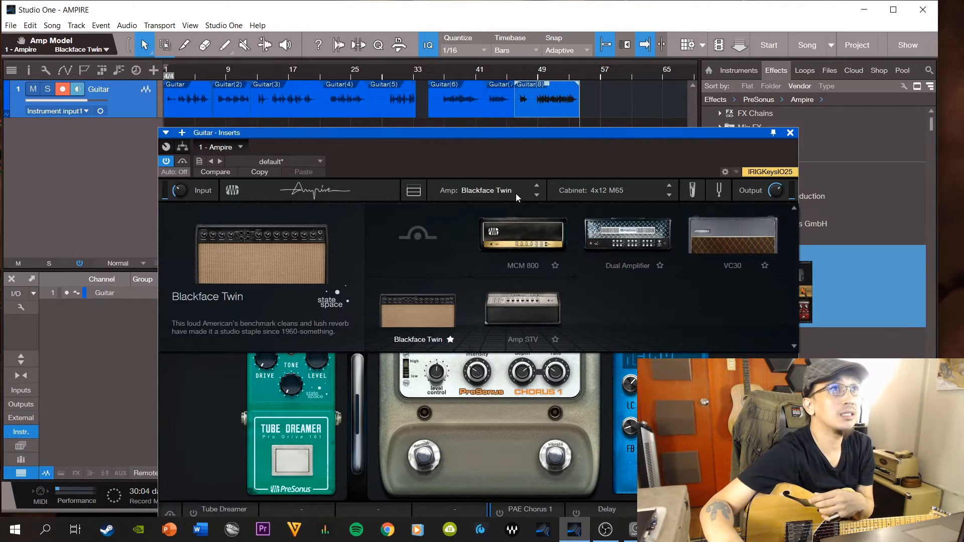
left_click(538, 300)
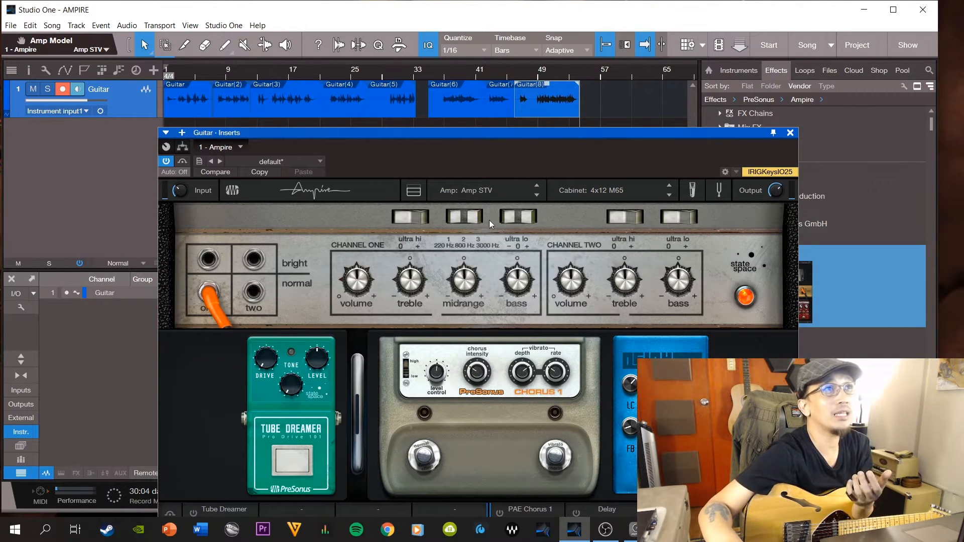
mouse_move(523, 274)
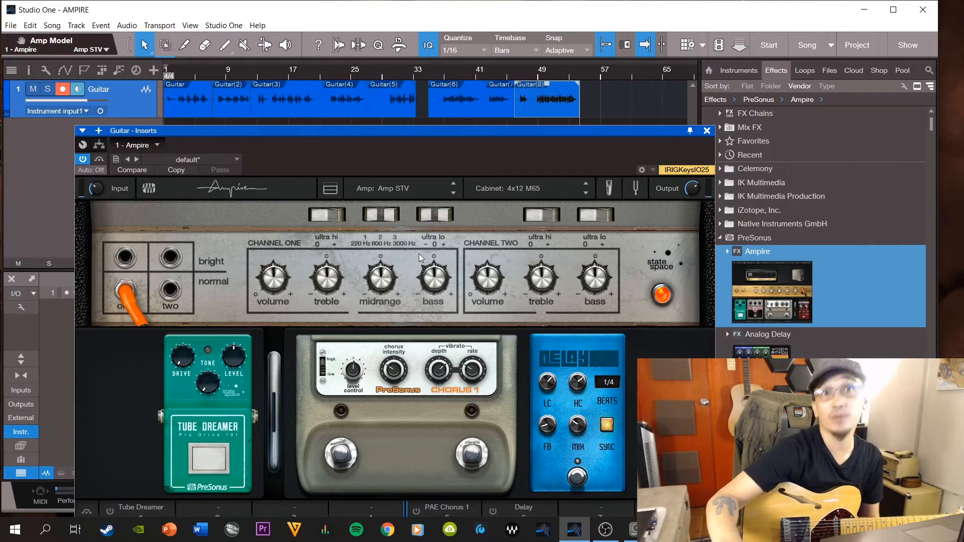
Zoom the timeline out to about 129 bars and place the Ampire window clear of the Guitar track's clips.
left_click_drag(446, 131, 442, 167)
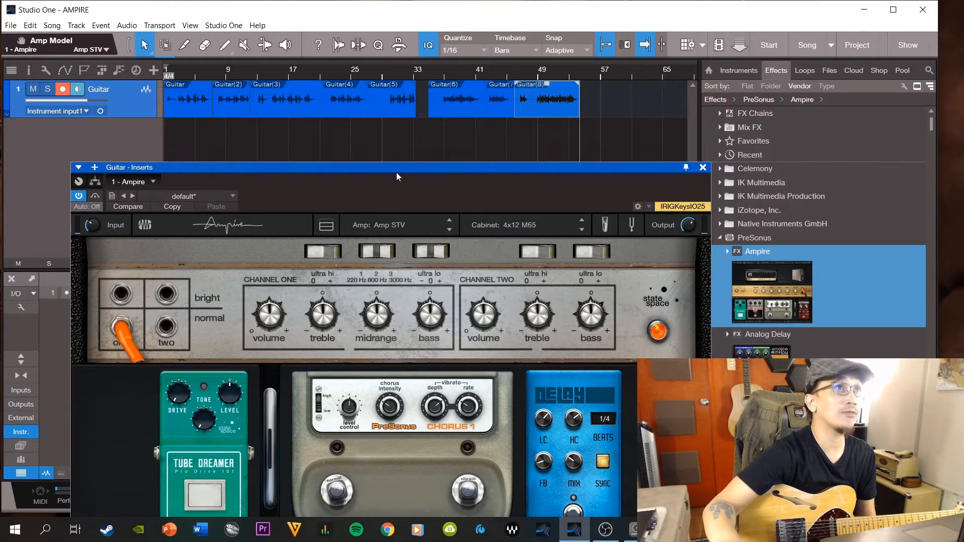
left_click_drag(401, 170, 489, 122)
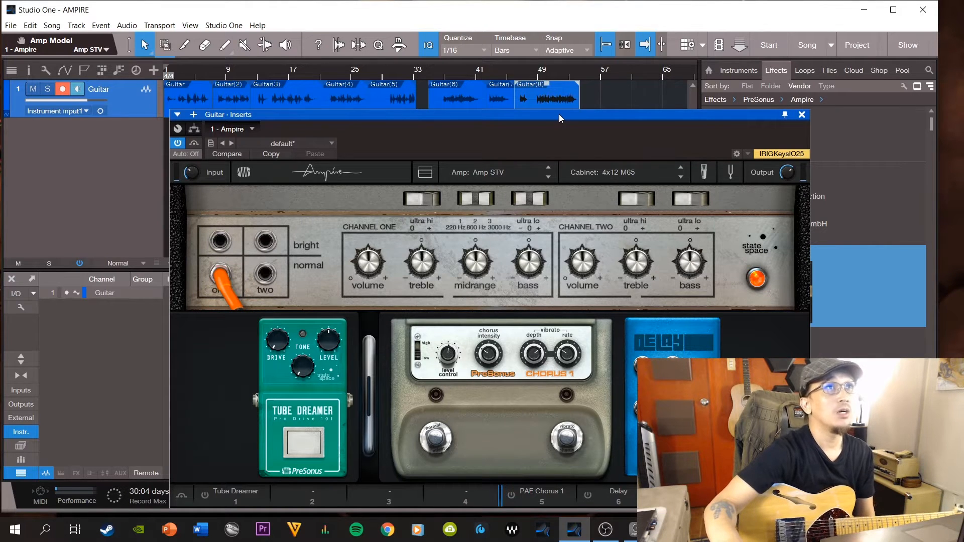
left_click_drag(481, 74, 438, 52)
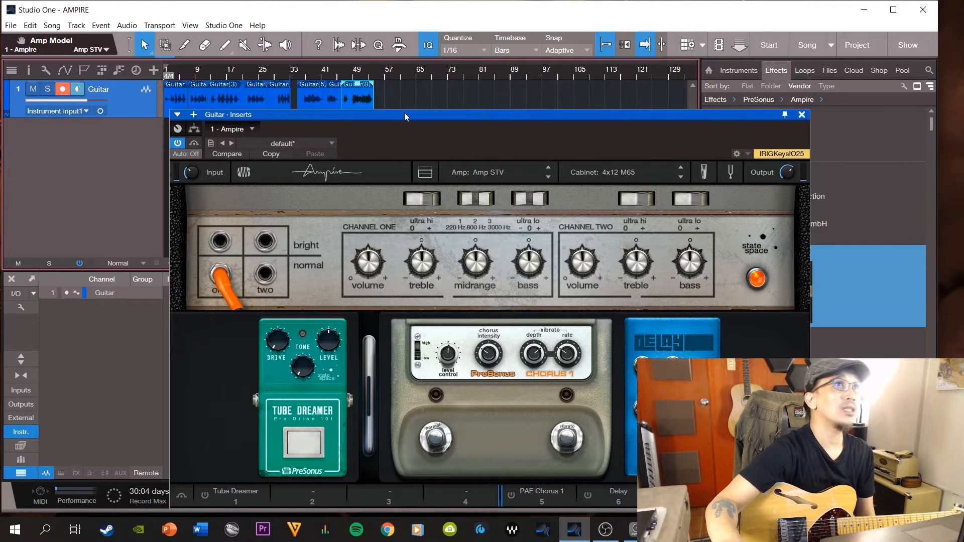
left_click_drag(405, 117, 364, 128)
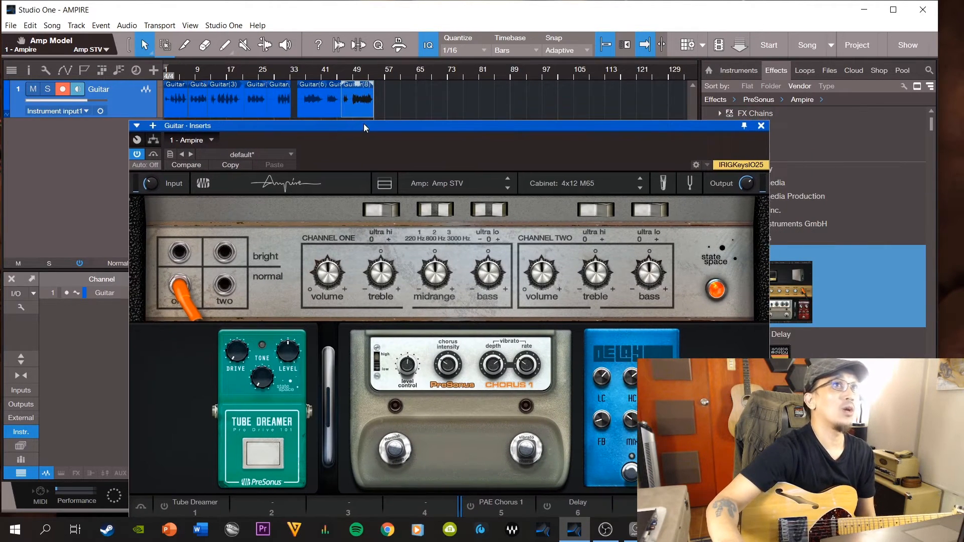
Look through the available Ampire cabinets, including the description of the 4x12 MFB.
left_click(586, 187)
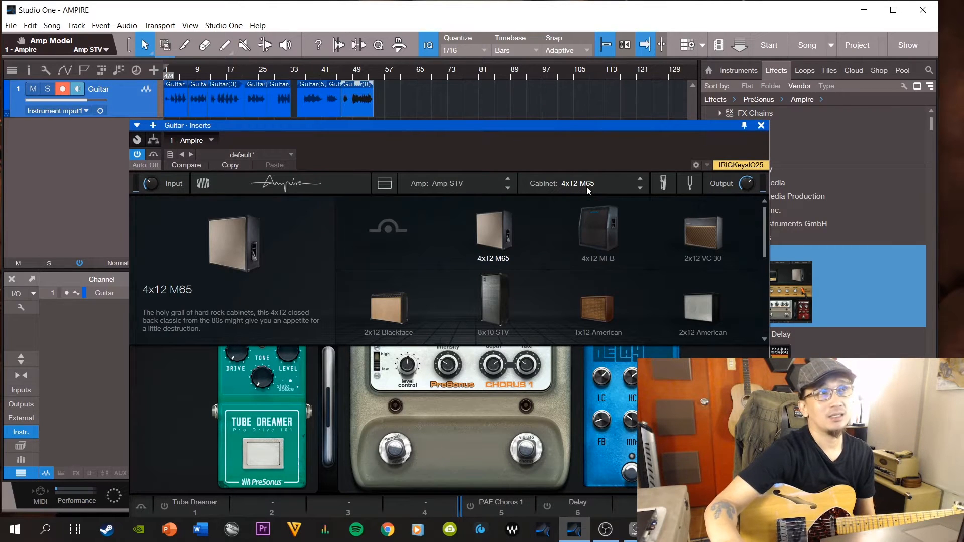
left_click(460, 180)
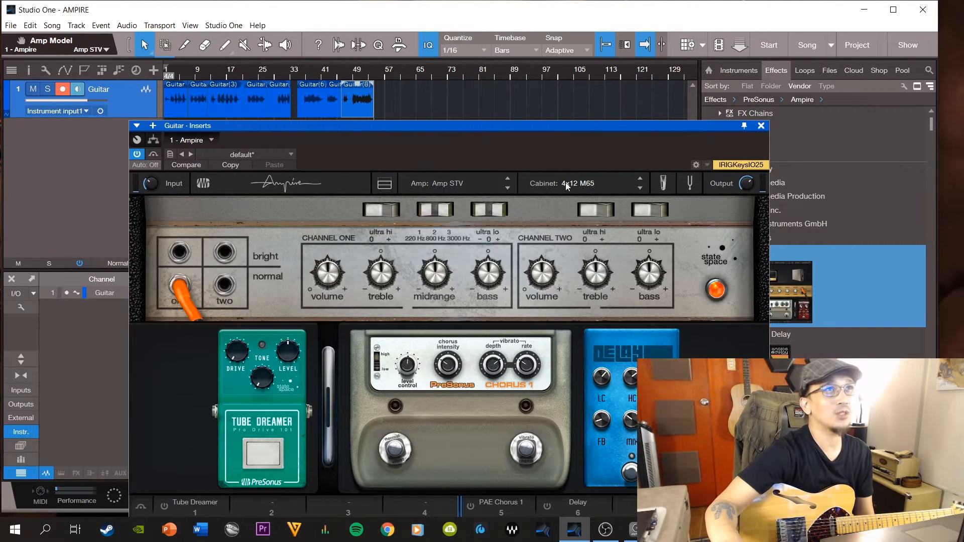
left_click(591, 183)
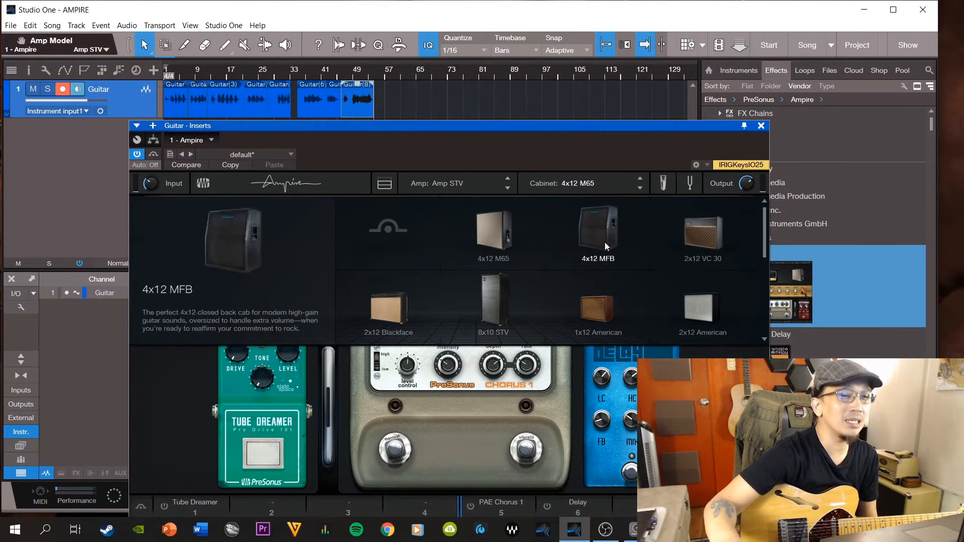
Switch the Ampire amp model from Amp STV to MCM 800.
left_click(380, 77)
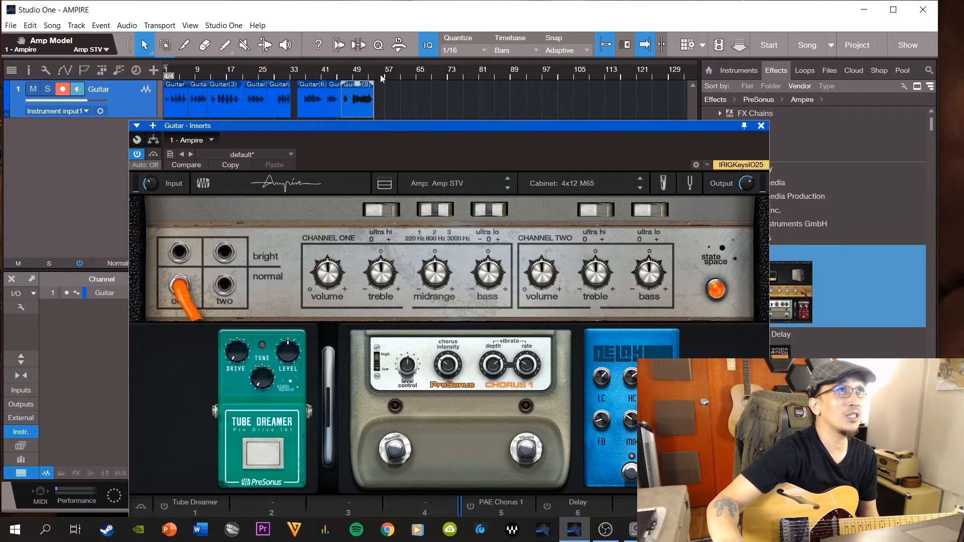
left_click(472, 181)
left_click(514, 240)
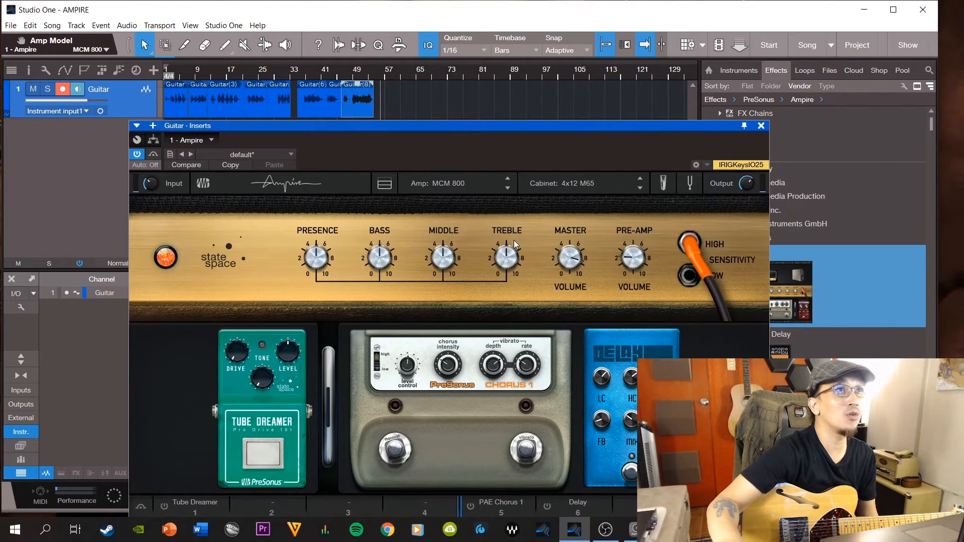
Try the 2x12 VC 30 cabinet with the MCM 800 and switch back to the 4x12 M65.
left_click(554, 184)
left_click(691, 234)
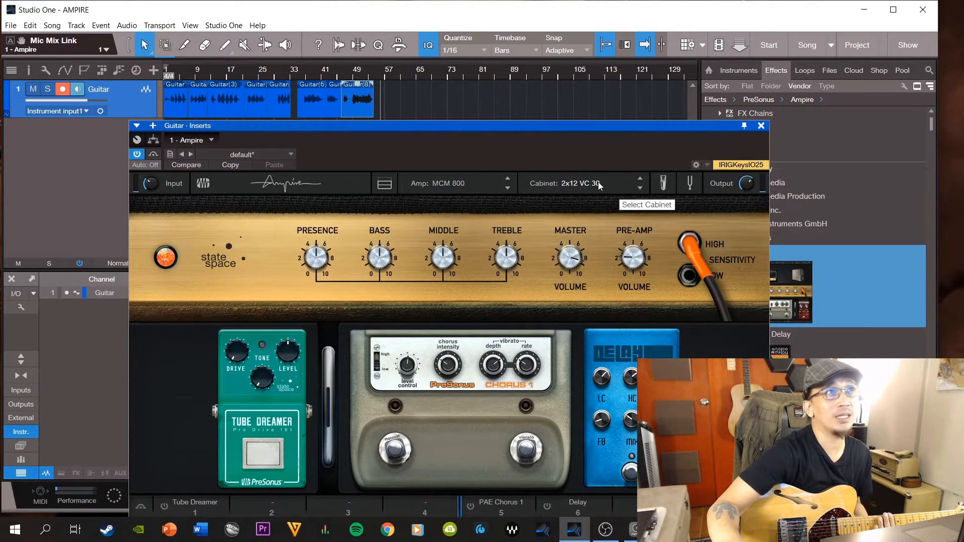
left_click(559, 183)
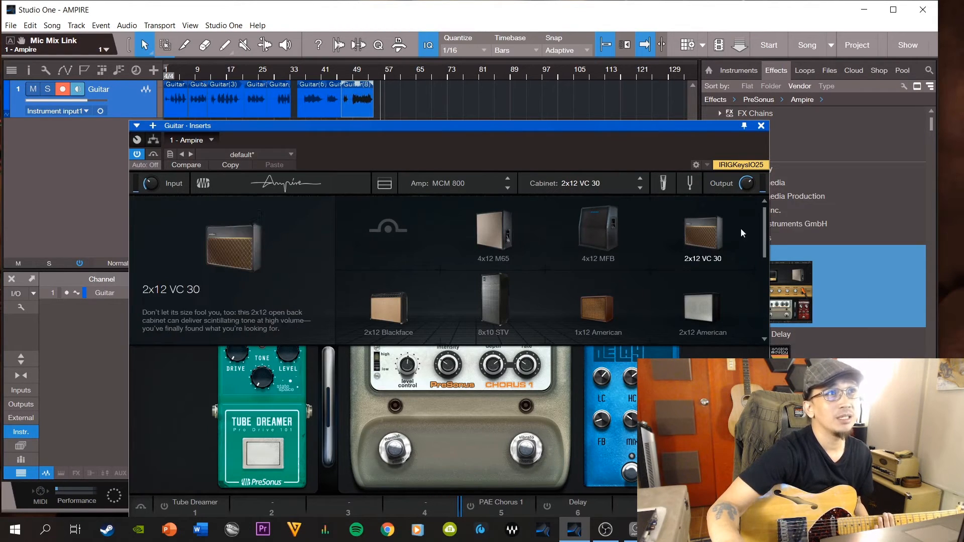
left_click(502, 226)
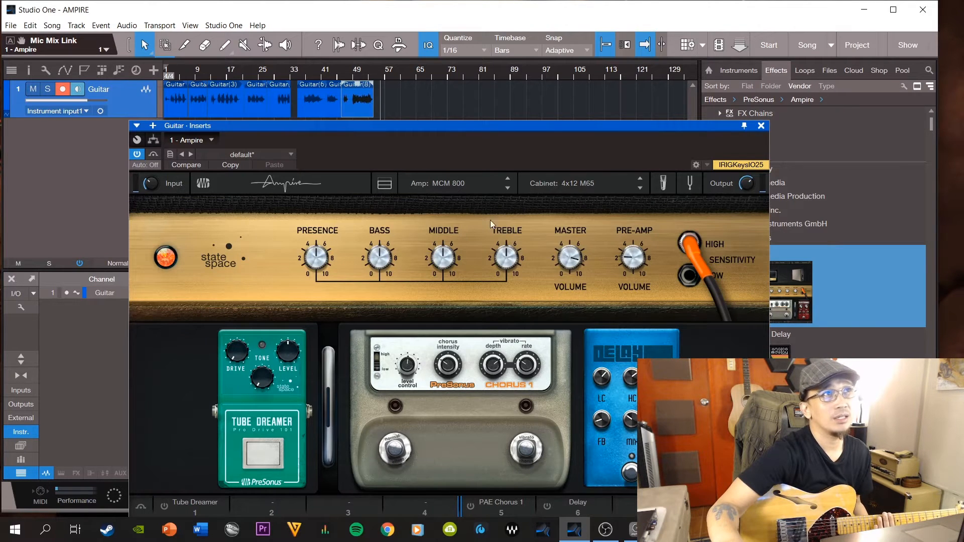
Examine the descriptions of the 4x12 M65 and 8x10 STV cabinets.
left_click(544, 186)
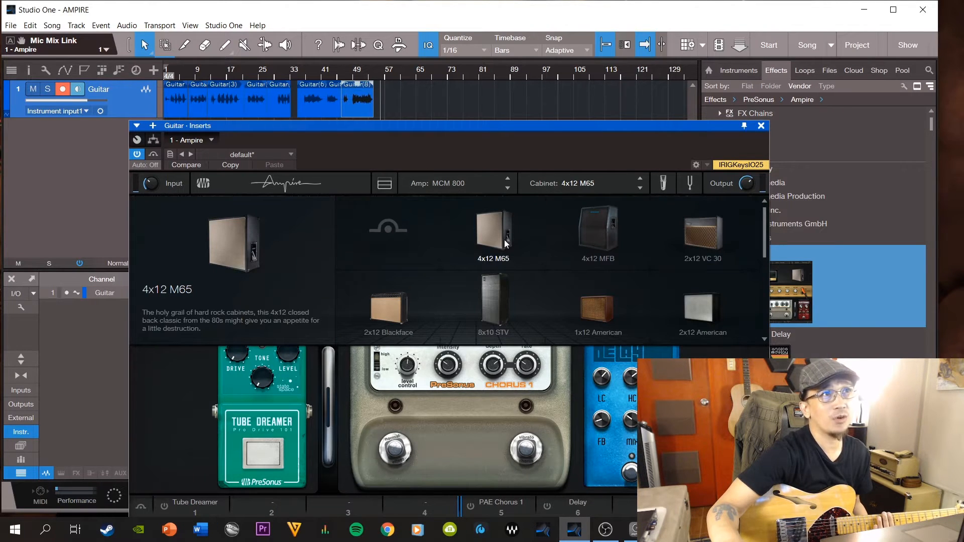
left_click(384, 74)
left_click(584, 191)
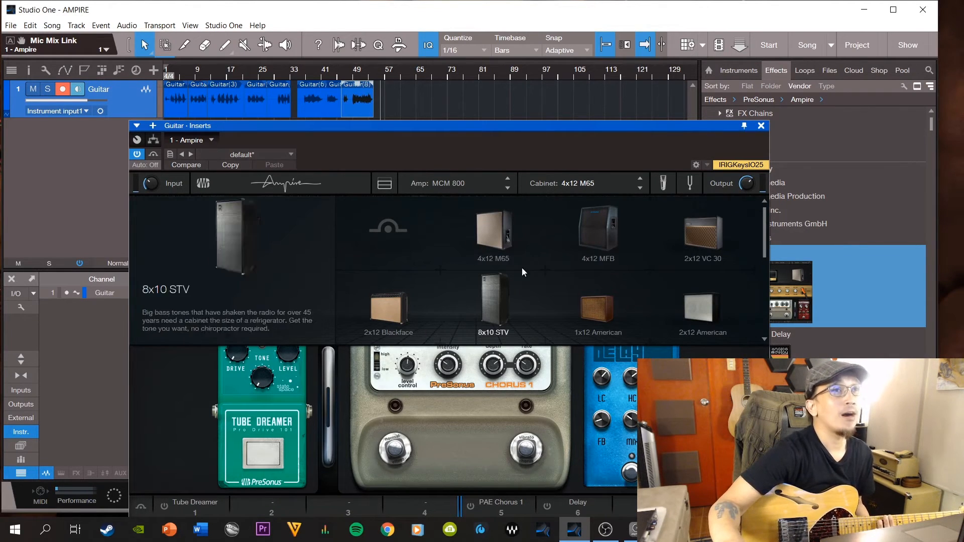
Close the Ampire window and record about seven bars from bar 58 through the MCM 800 and 4x12 M65 cabinet.
left_click(385, 77)
left_click(390, 77)
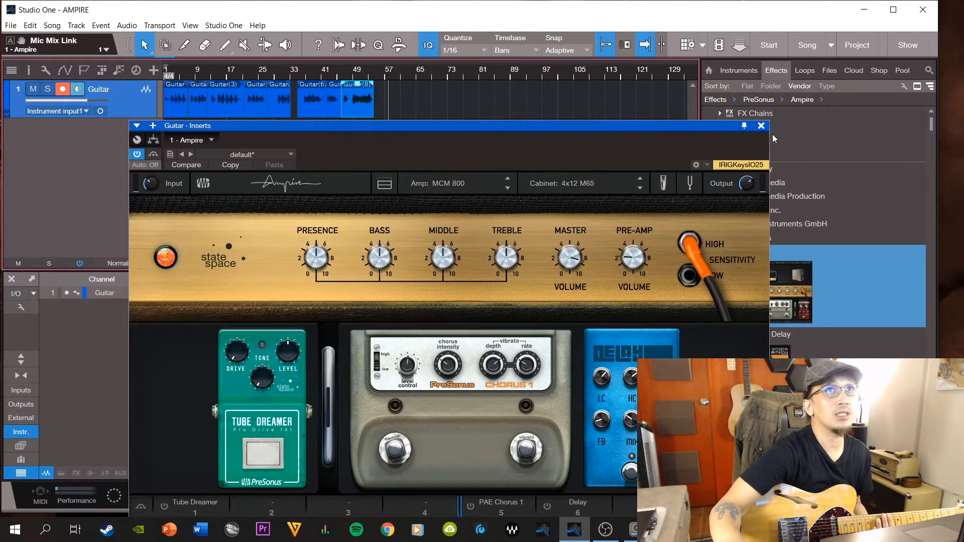
left_click(762, 126)
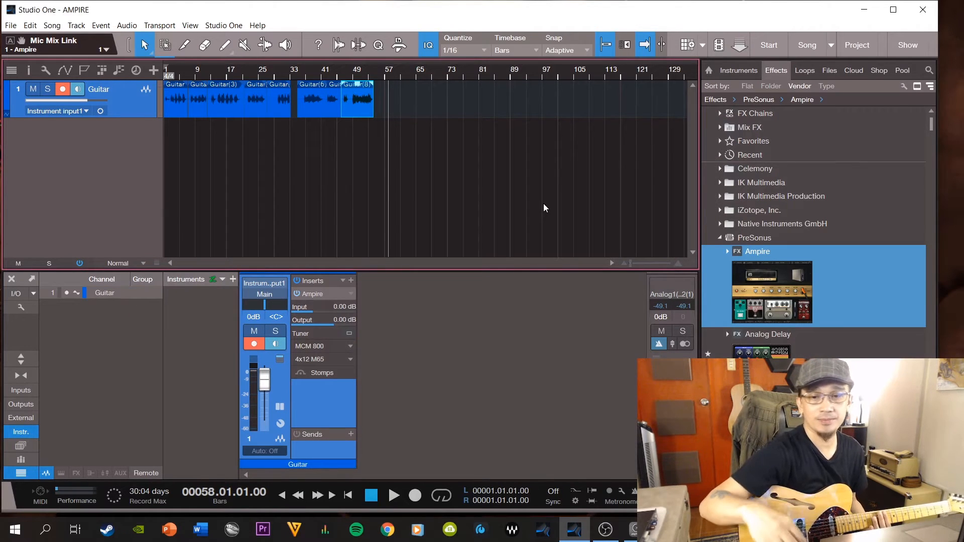
key("space")
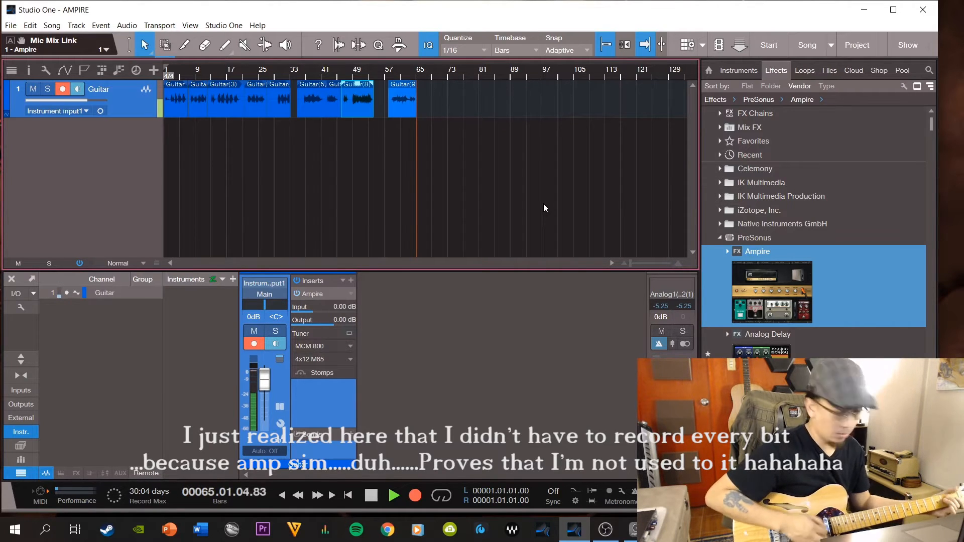
key("space")
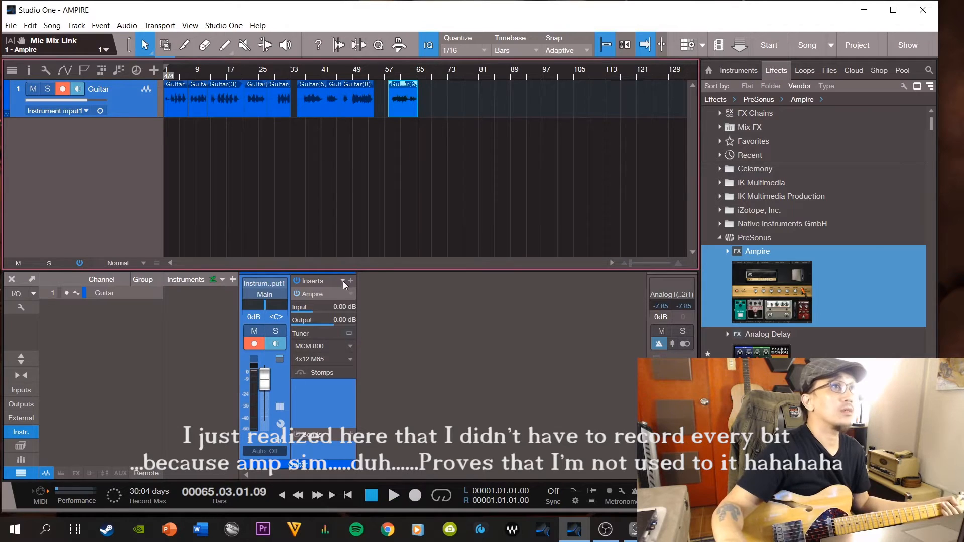
Reopen Ampire on the Guitar channel and switch its cabinet to the 2x12 VC 30.
left_click(331, 294)
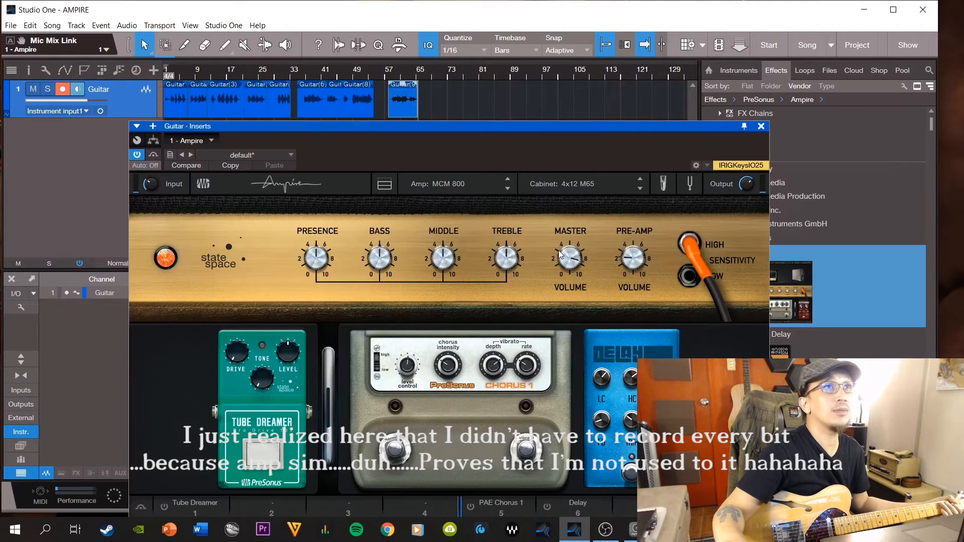
left_click(619, 195)
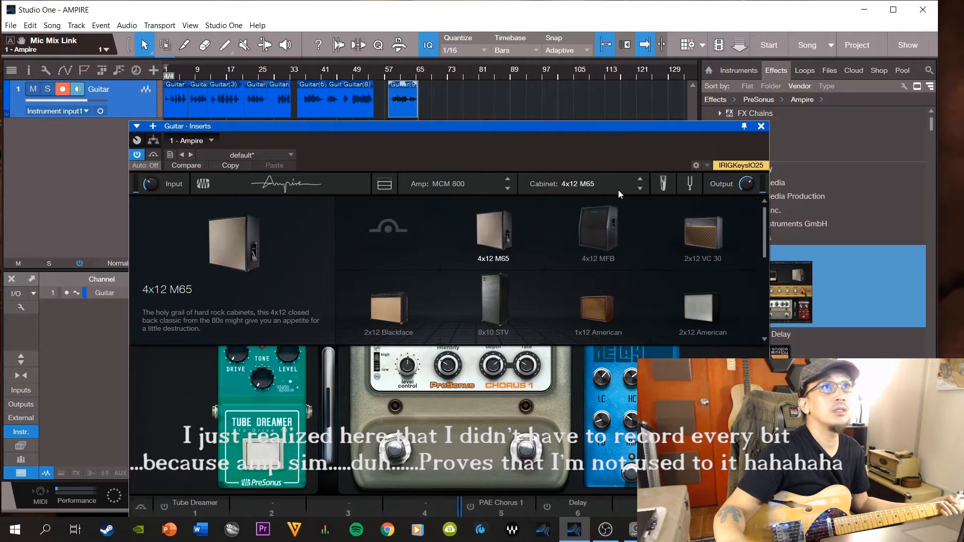
left_click(630, 243)
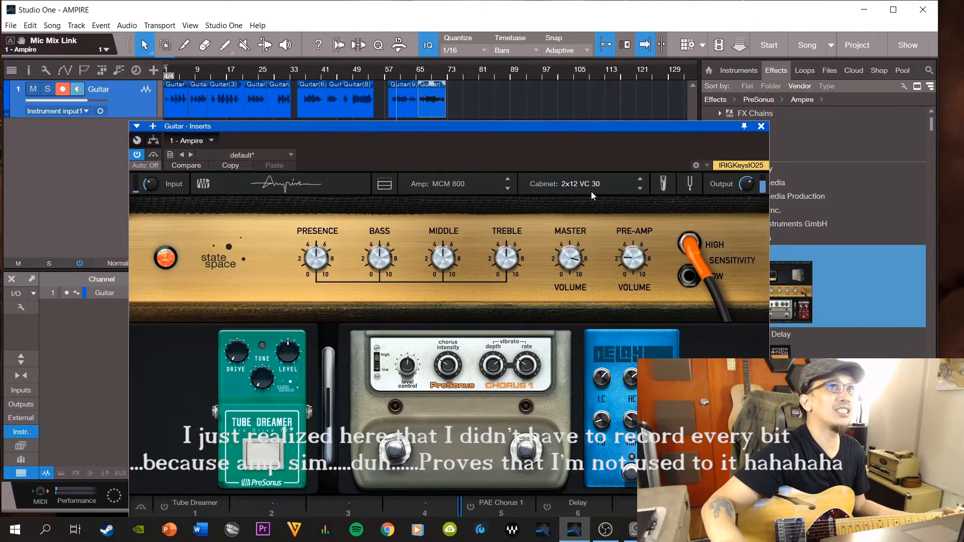
Compare the MCM 800 through the 4x12 MFB and 1x12 American cabinets, keeping the 1x12 American and moving the playhead to about bar 60.
left_click(574, 186)
left_click(610, 252)
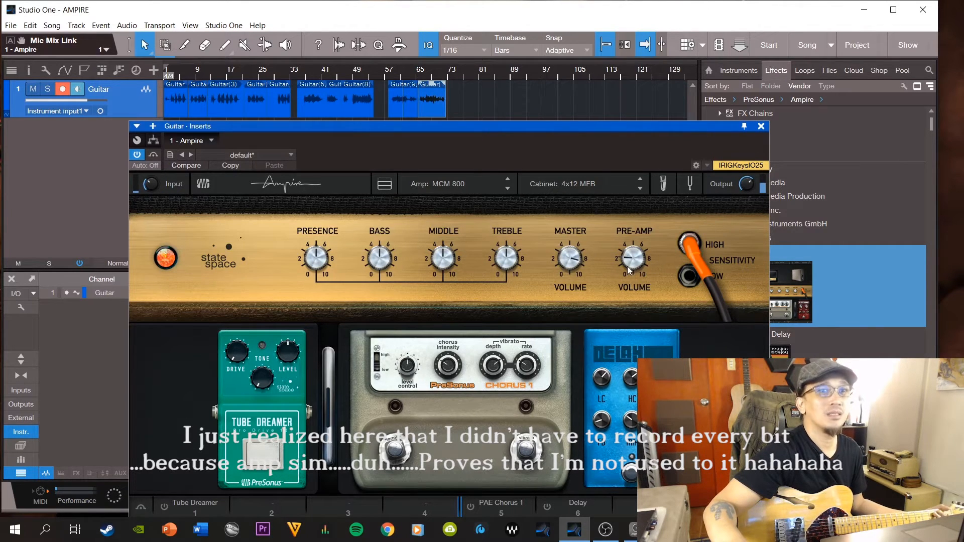
mouse_move(627, 269)
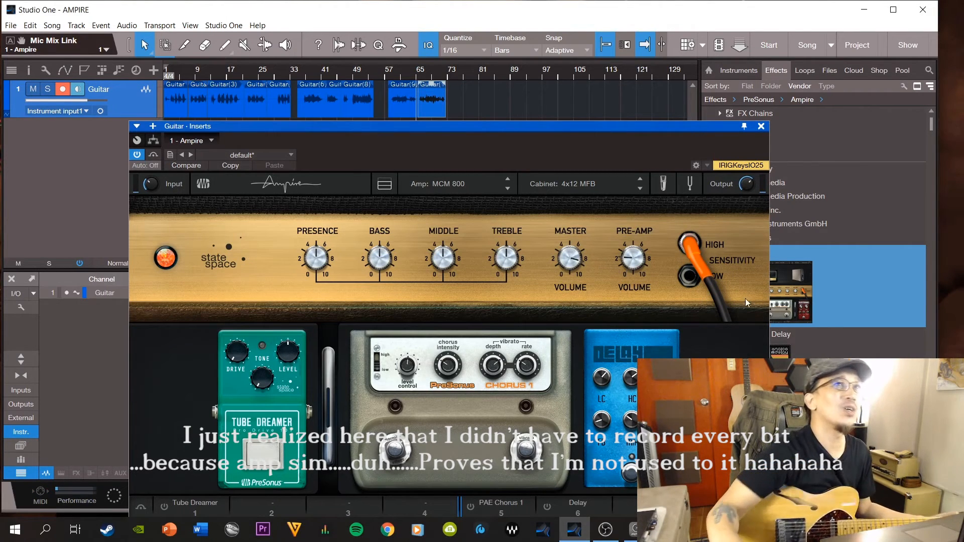
left_click(593, 185)
left_click(614, 299)
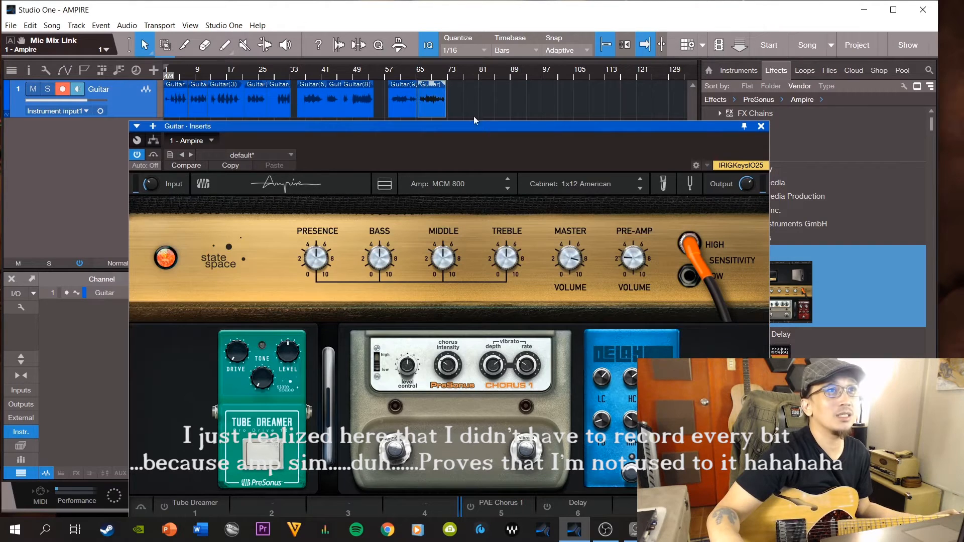
left_click(398, 70)
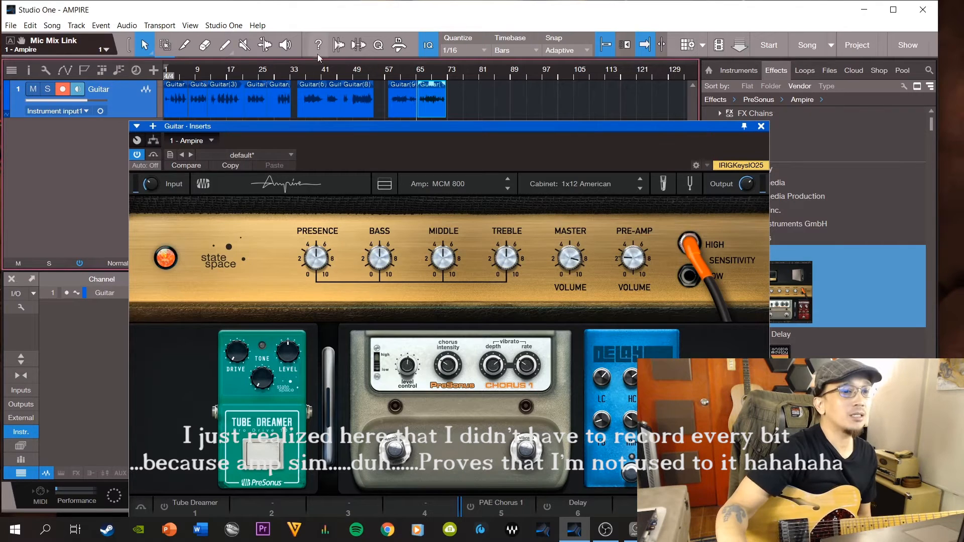
Examine the 1x12 American and 2x12 VC 30 cabinet descriptions, keeping the 1x12 American selected.
left_click_drag(567, 129, 587, 116)
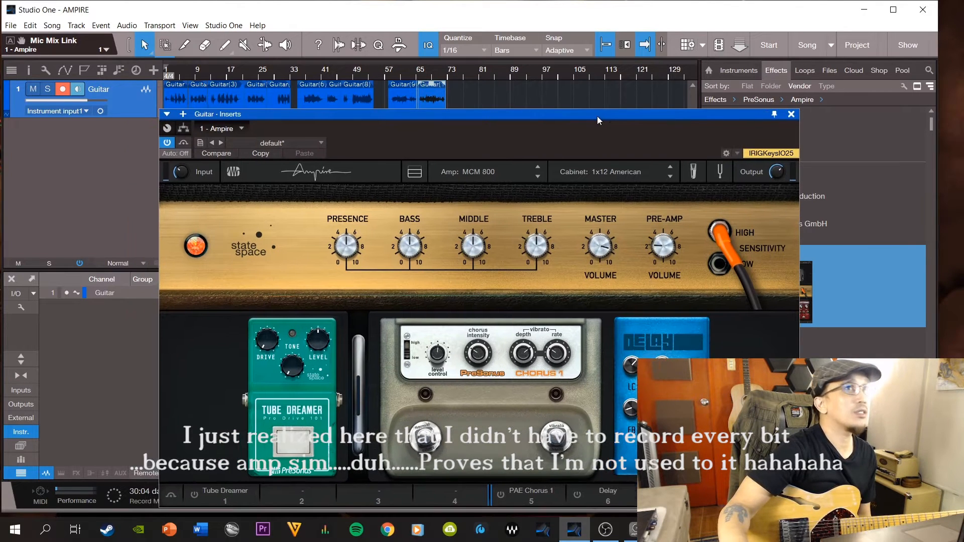
left_click(619, 174)
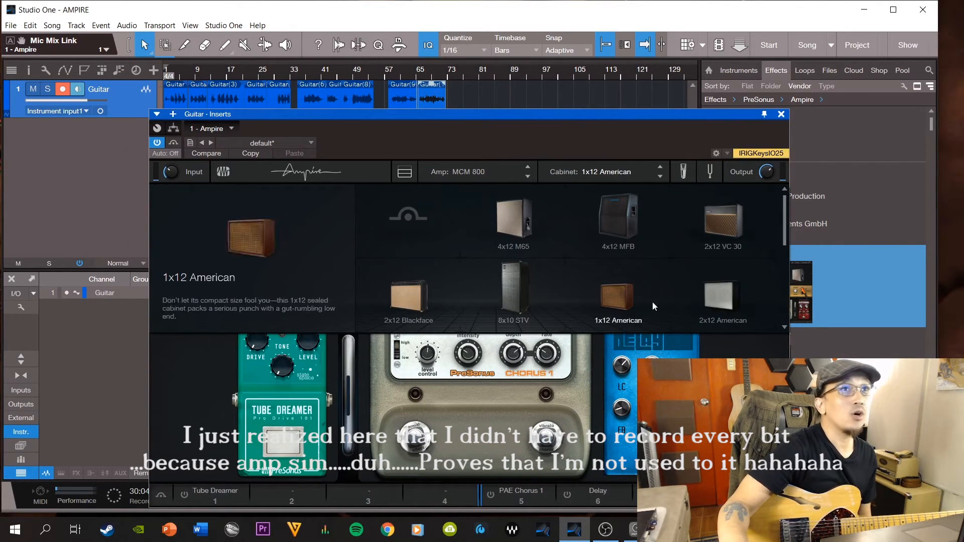
left_click(631, 293)
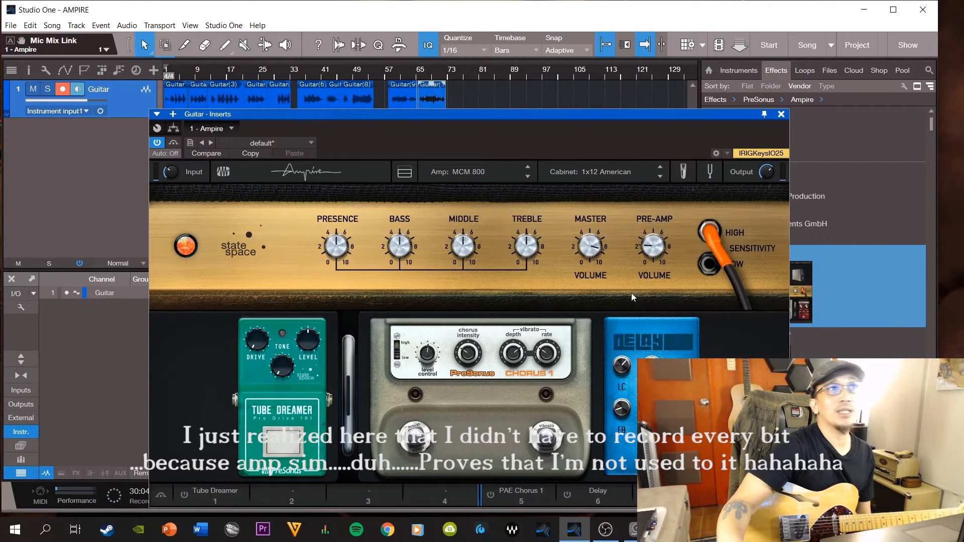
left_click(599, 175)
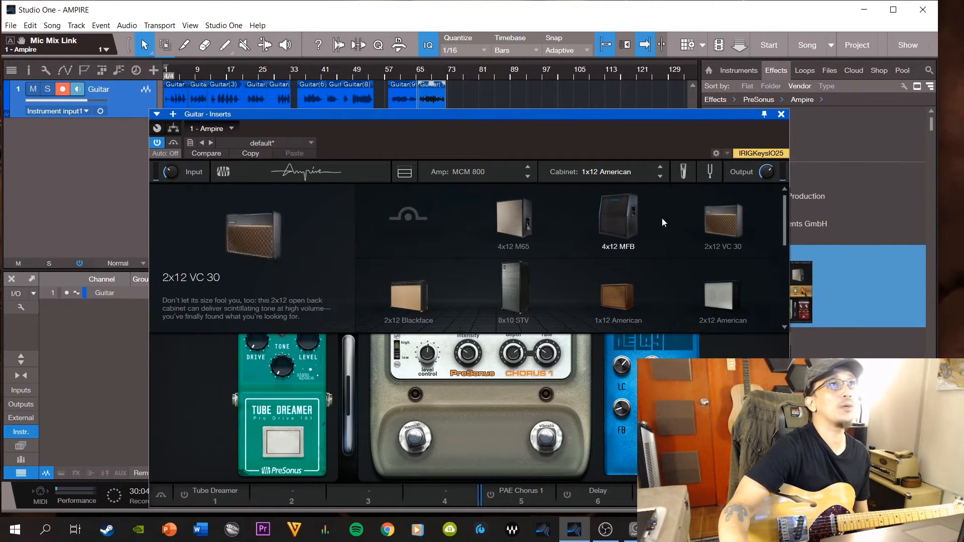
left_click(631, 303)
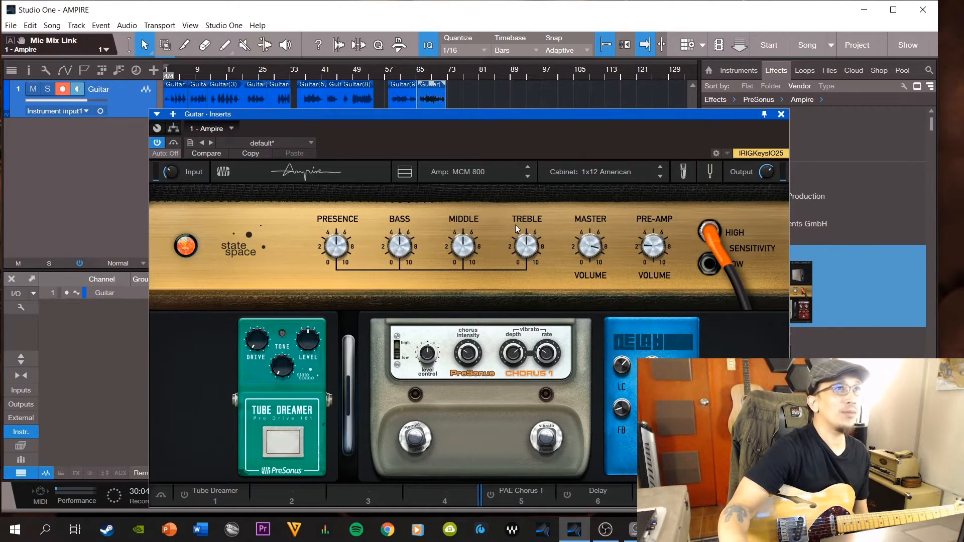
Play the takes from about bar 60, adjusting the MCM 800's master volume and setting its pre-amp volume to 0.40.
left_click_drag(447, 117, 463, 165)
left_click(397, 69)
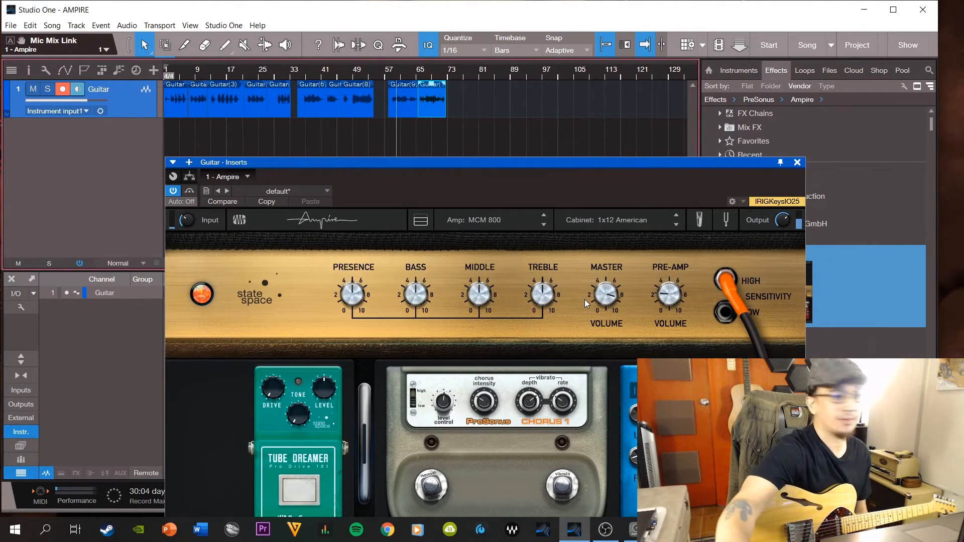
left_click_drag(605, 300, 605, 334)
left_click_drag(667, 301, 667, 321)
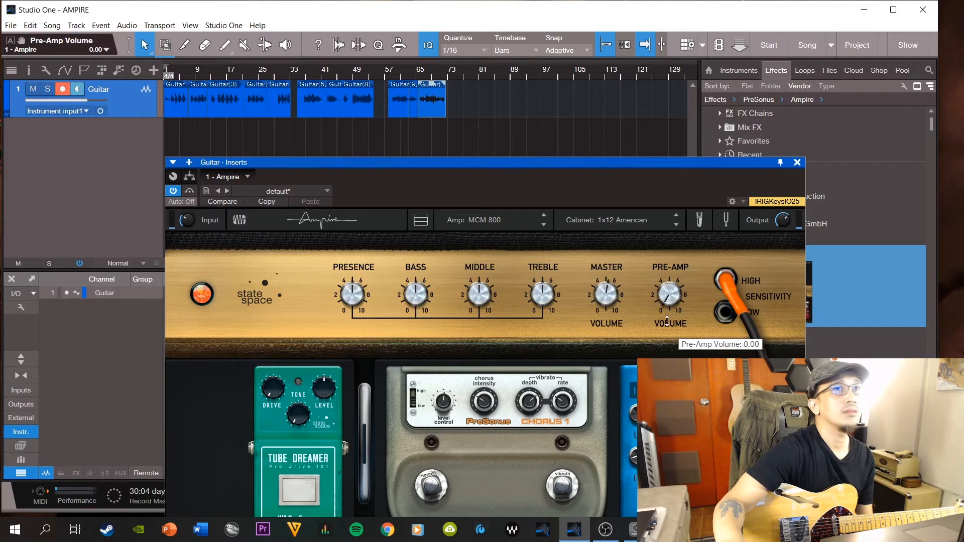
left_click_drag(610, 313, 664, 291)
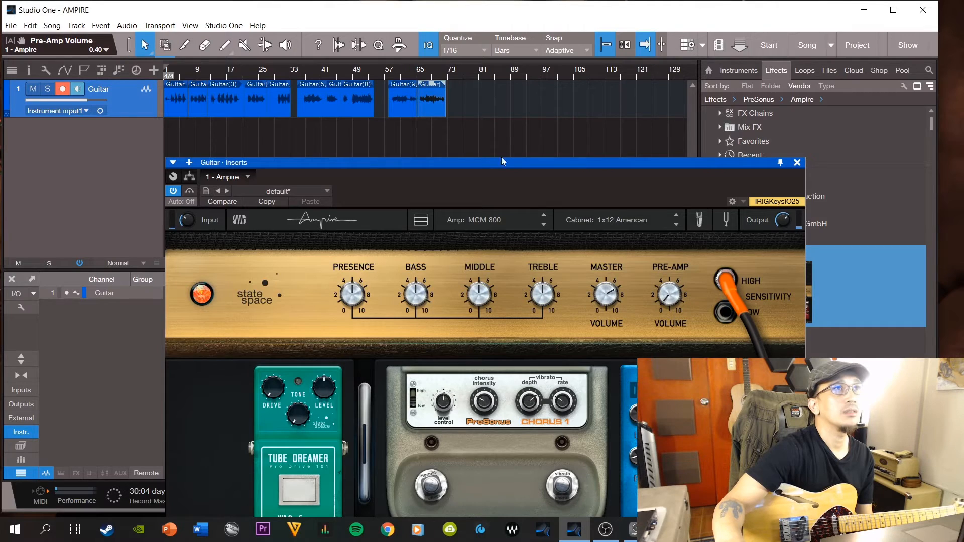
Select the take at about bar 65 and set bass to 3.60 and presence to 7.70, lowering the middle and raising the treble.
left_click(431, 91)
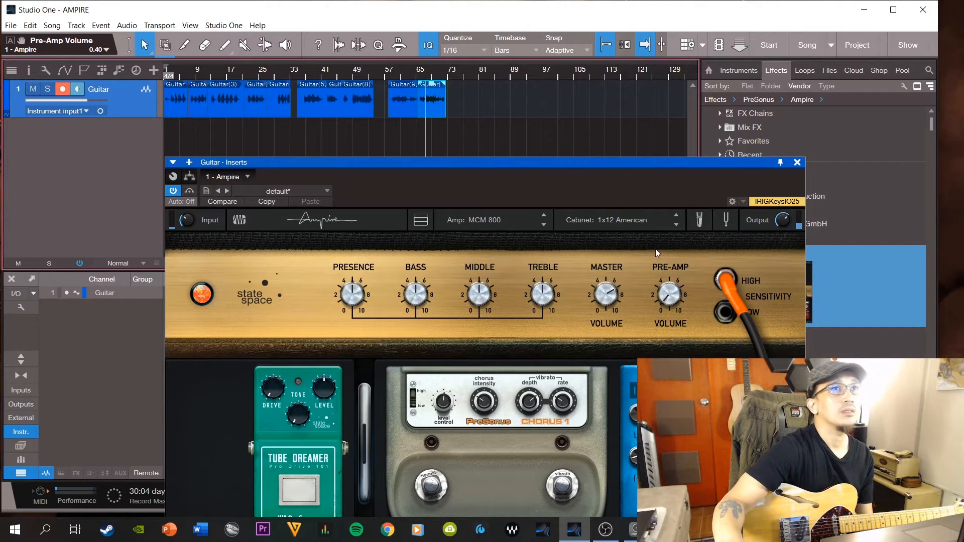
left_click_drag(431, 292, 483, 289)
left_click_drag(545, 293, 546, 288)
left_click_drag(417, 294, 426, 322)
left_click_drag(368, 292, 371, 272)
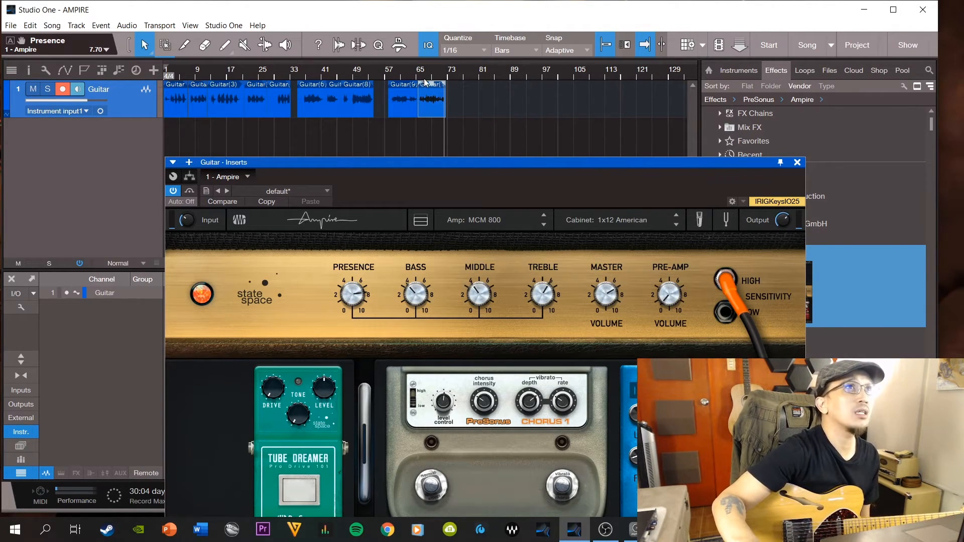
Place the playhead at about bar 66 and lower the MCM 800's presence to 1.20.
left_click_drag(427, 77, 408, 109)
left_click(380, 76)
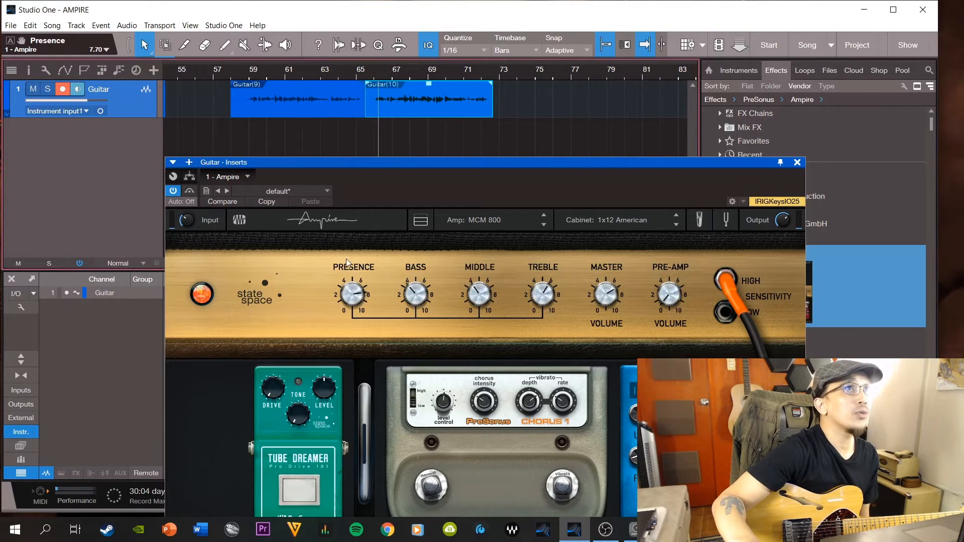
mouse_move(345, 301)
left_mouse_down()
mouse_move(343, 284)
mouse_move(359, 292)
mouse_move(355, 319)
mouse_move(356, 282)
mouse_move(346, 362)
mouse_move(351, 294)
left_mouse_up()
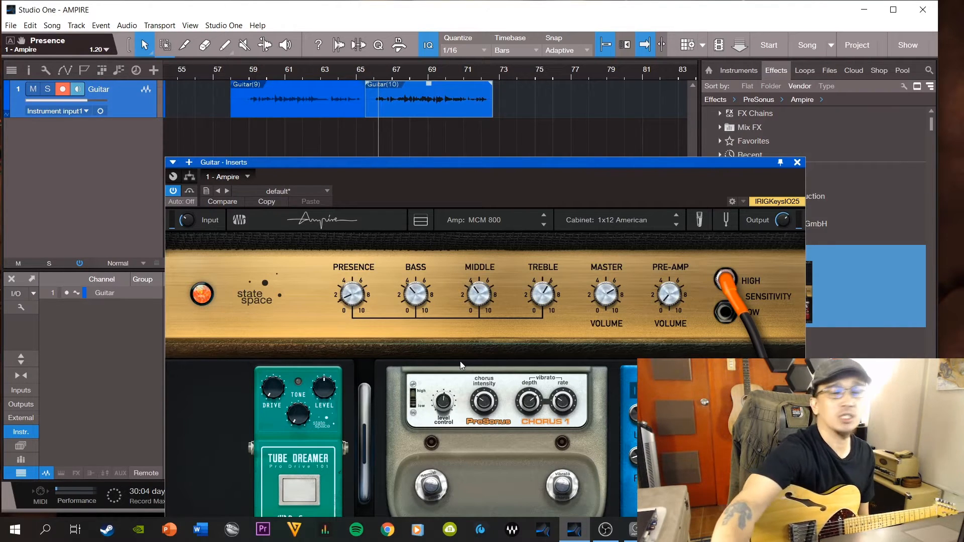
Try the Dual Amplifier model during playback and return the amp to MCM 800.
scroll(433, 225, "down", 1)
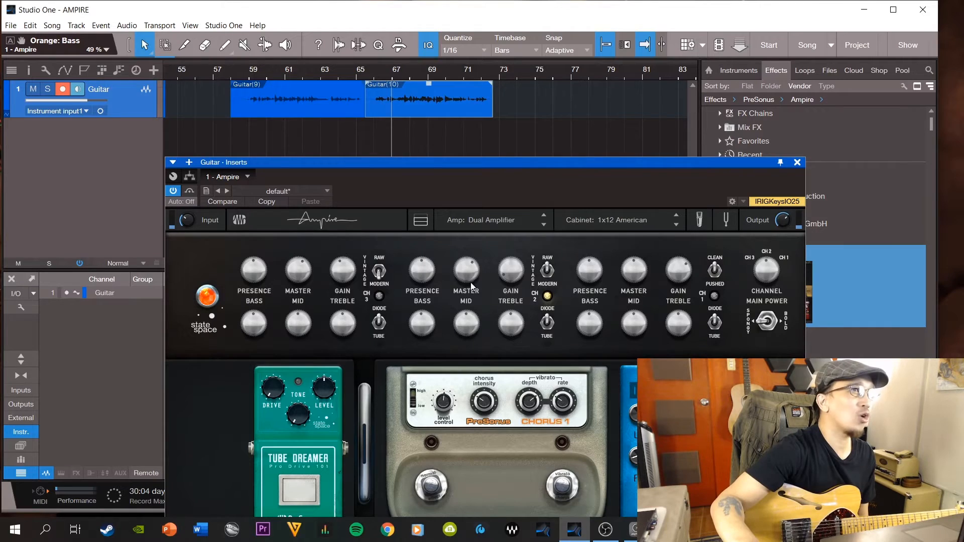
left_click(477, 221)
left_click(494, 261)
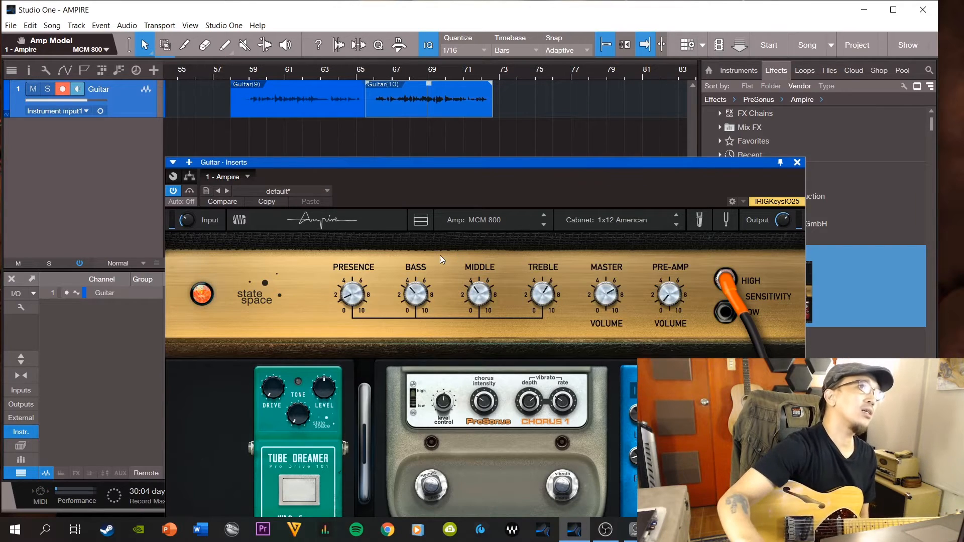
Try the MCM 800's presence at 10.00, settle it at 4.90 and set the bass to 2.20.
left_click_drag(362, 296, 385, 217)
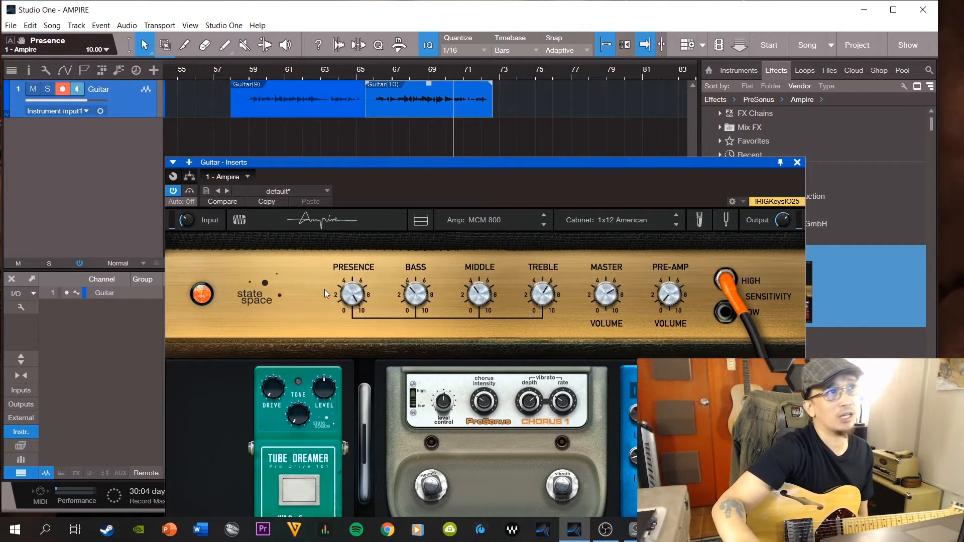
left_click_drag(355, 289, 346, 315)
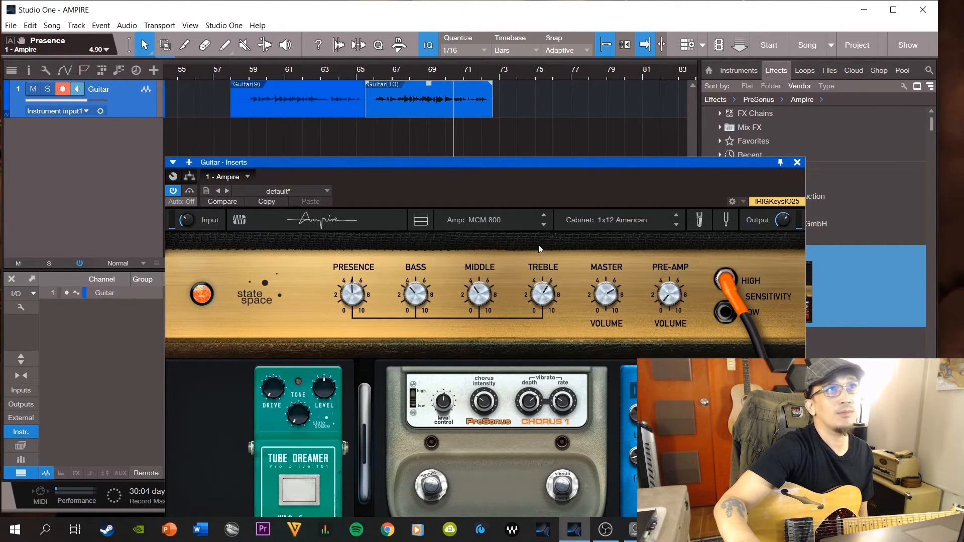
left_click(620, 220)
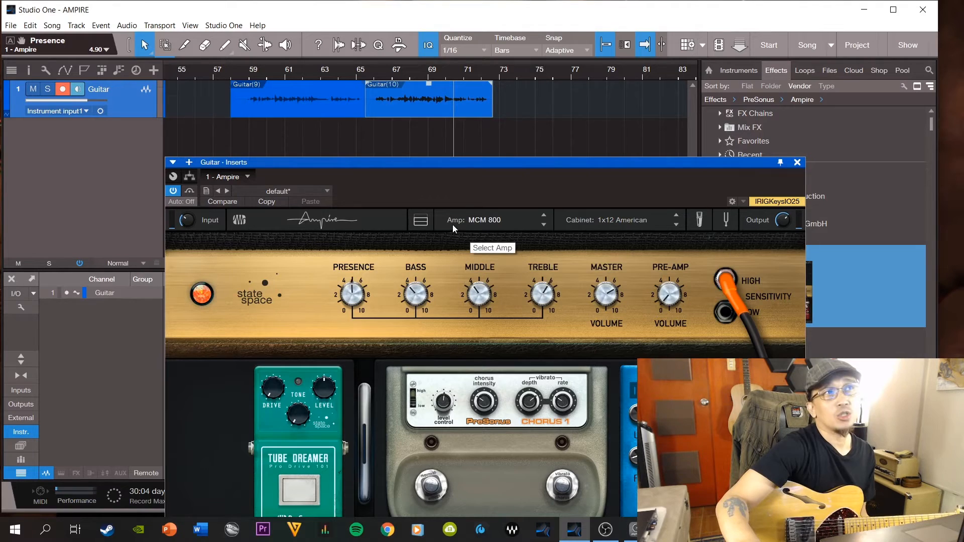
left_click_drag(532, 164, 574, 139)
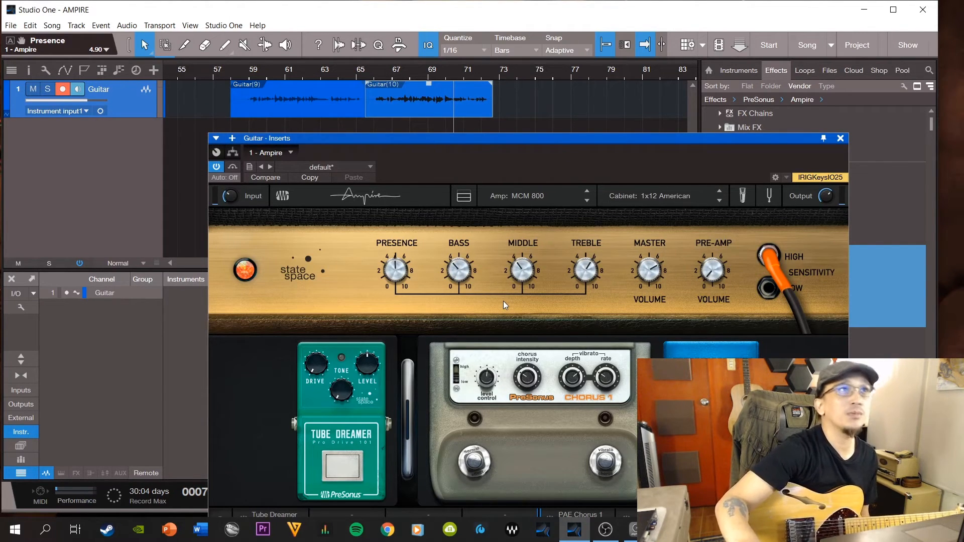
mouse_move(456, 274)
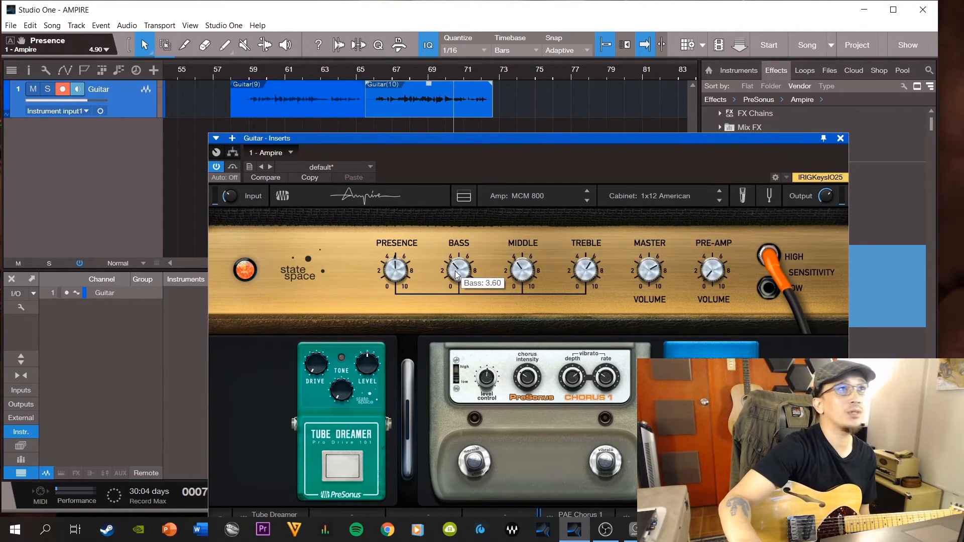
scroll(456, 274, "down", 7)
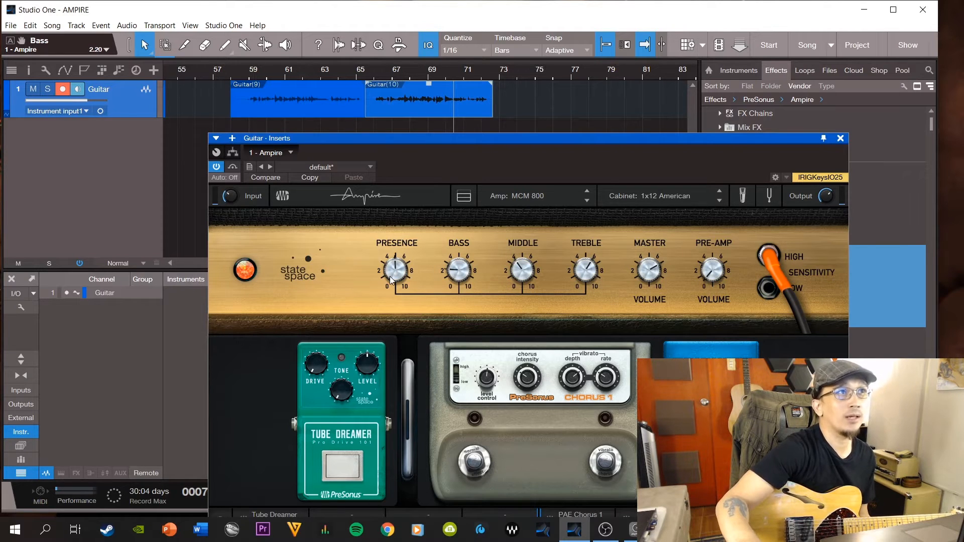
mouse_move(392, 280)
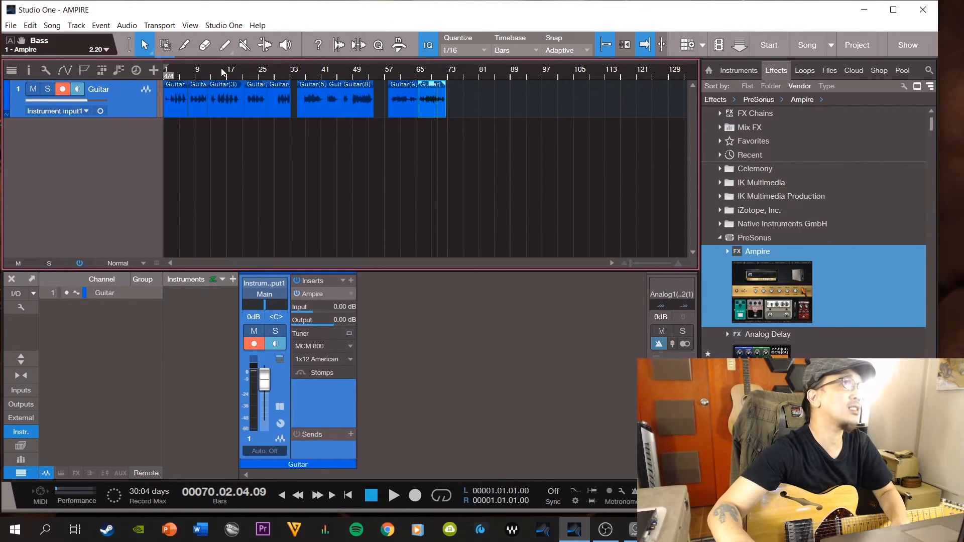
Collapse the PreSonus effects folder and import the five FunkGroove100-Vintagekit drum files as new tracks below Guitar.
left_click(449, 76)
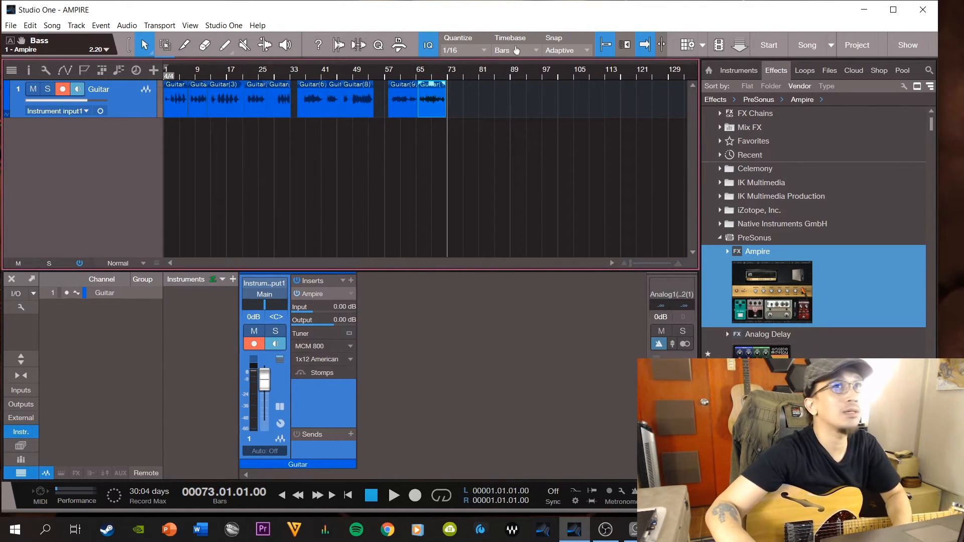
left_click(722, 238)
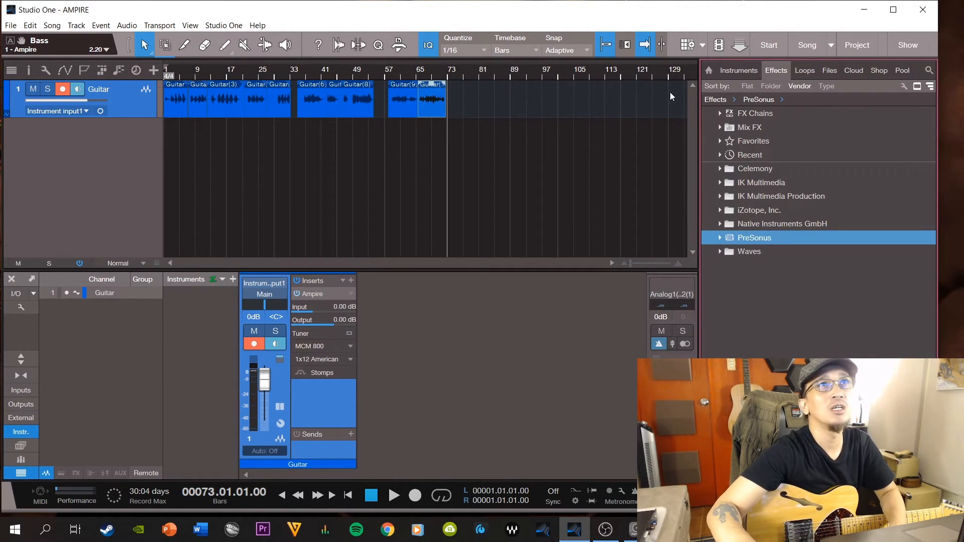
left_click(210, 74)
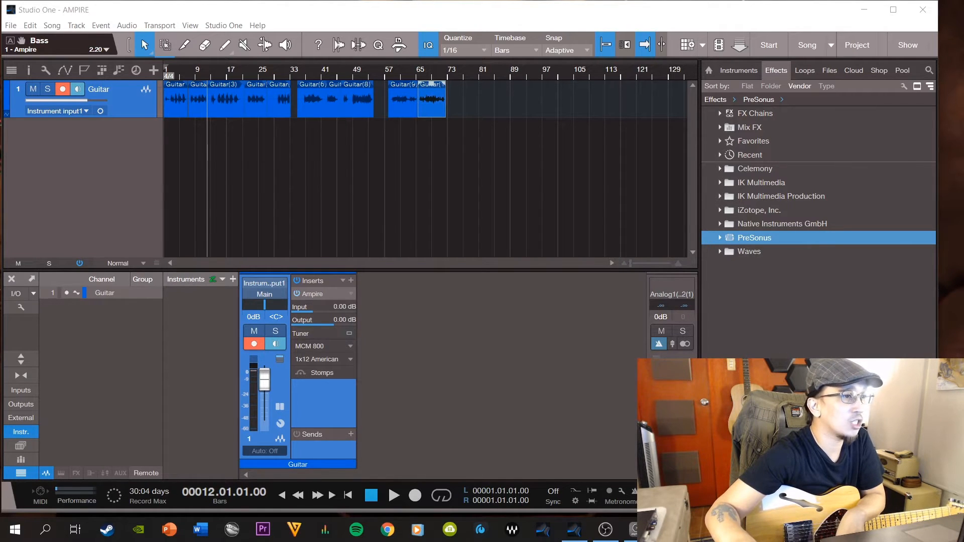
left_click_drag(339, 189, 172, 191)
scroll(237, 113, "up", 2)
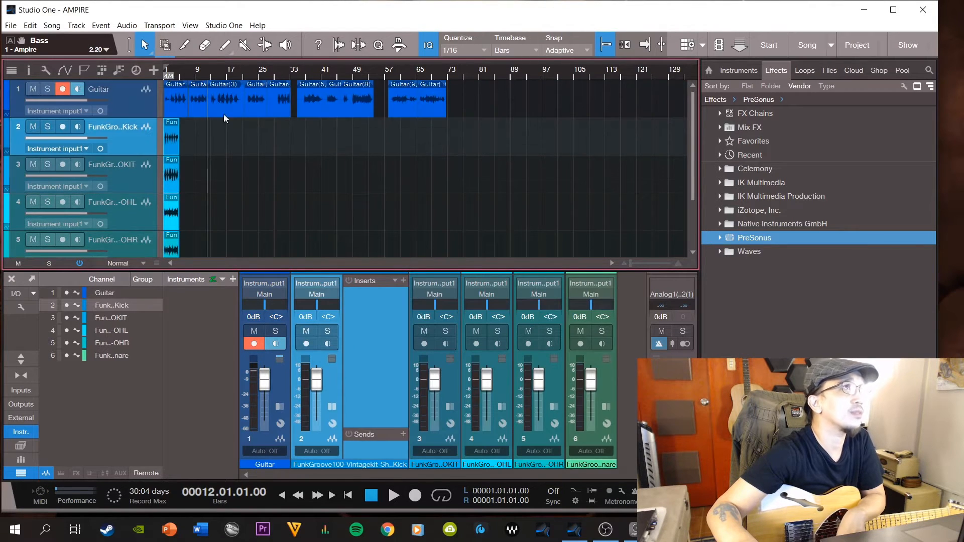
Mute the Guitar track and play the drum loop from bar 1 to about bar 5.
left_click(33, 89)
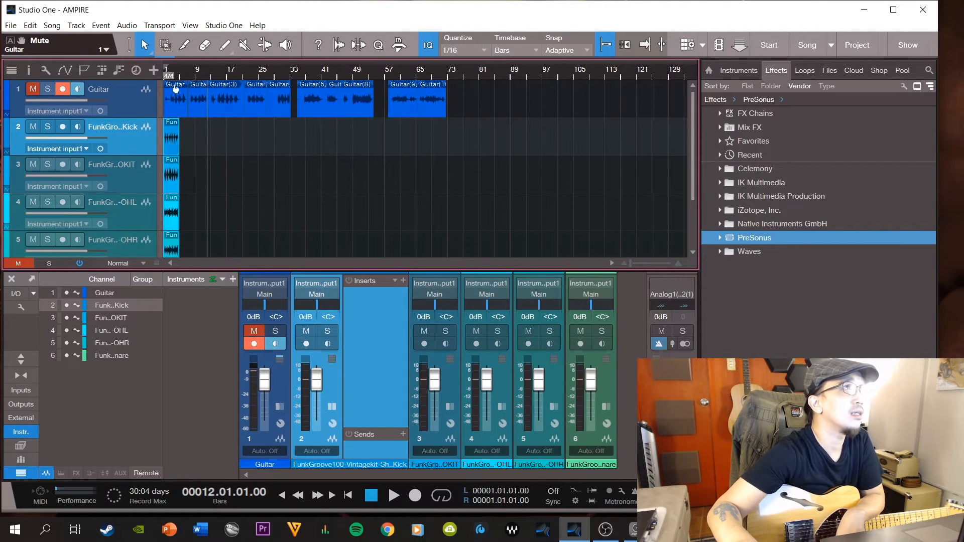
left_click(371, 496)
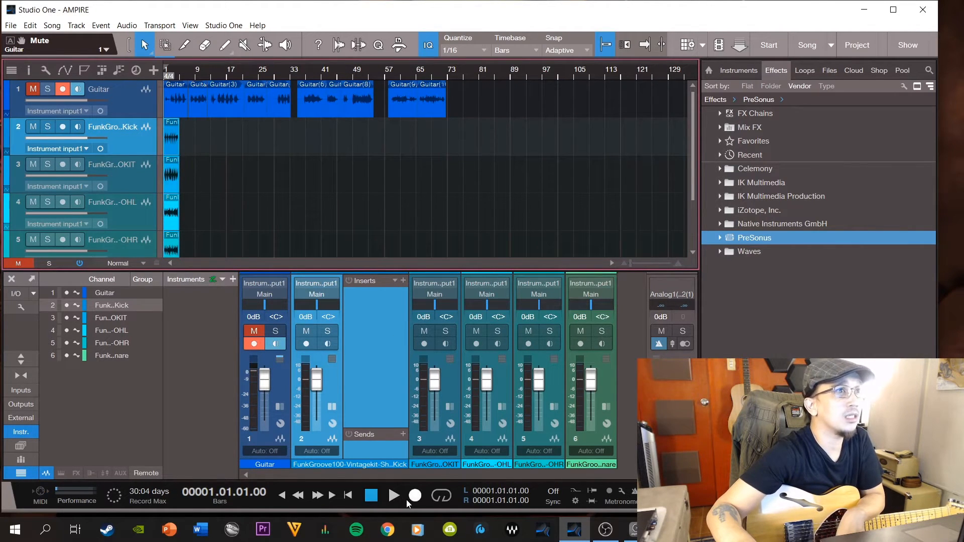
left_click(394, 496)
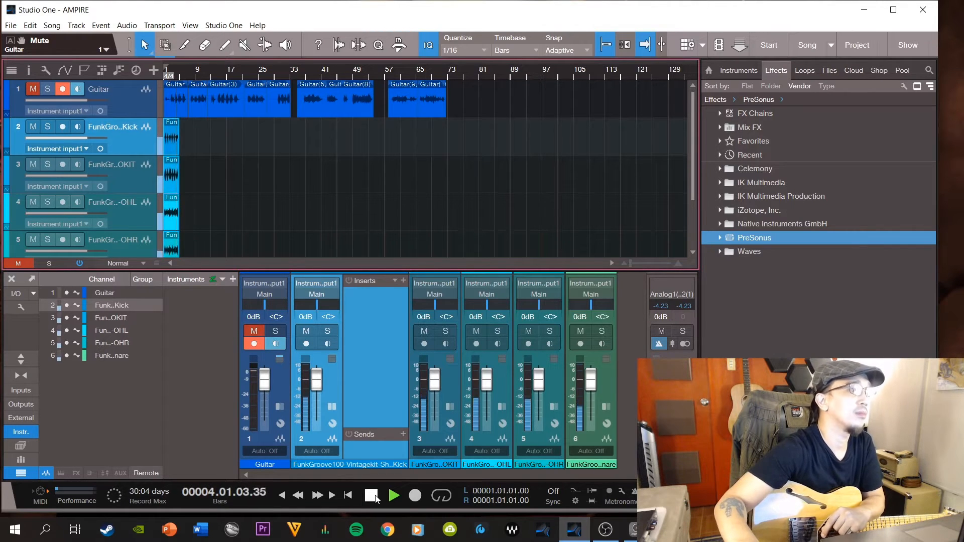
left_click(372, 496)
Duplicate the drum events twice and butt the copies against each other at bars 5 and 9.
left_click_drag(190, 76, 419, 107)
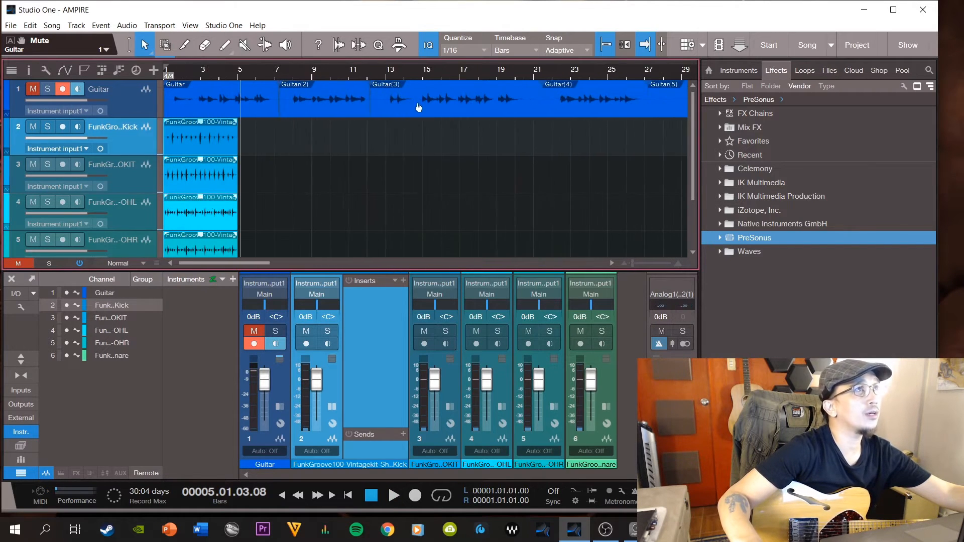
key("d")
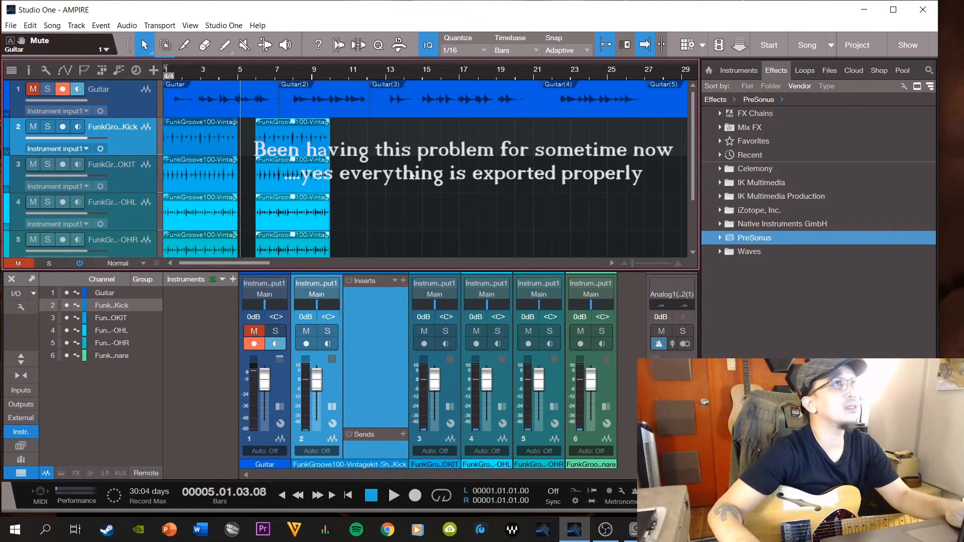
left_click_drag(309, 153, 291, 153)
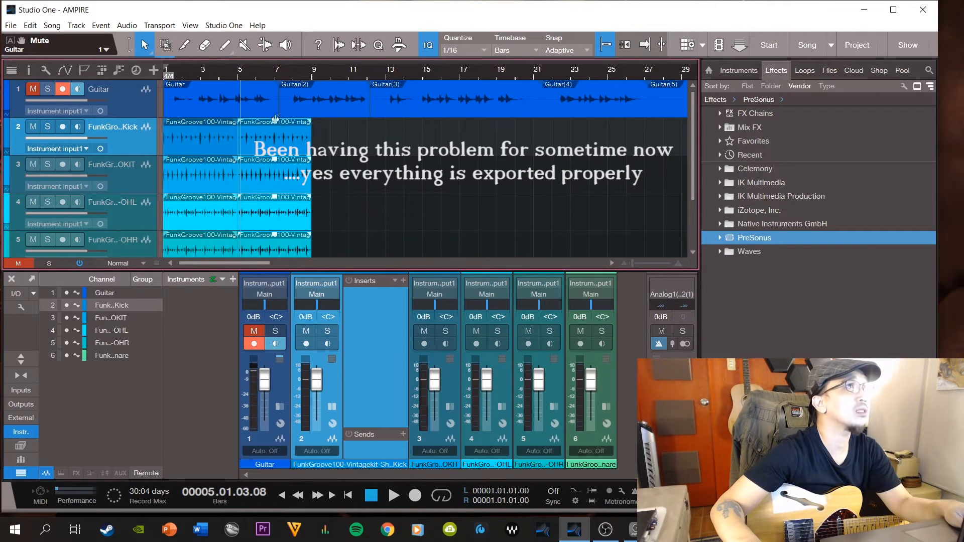
key("d")
left_click_drag(362, 154, 344, 155)
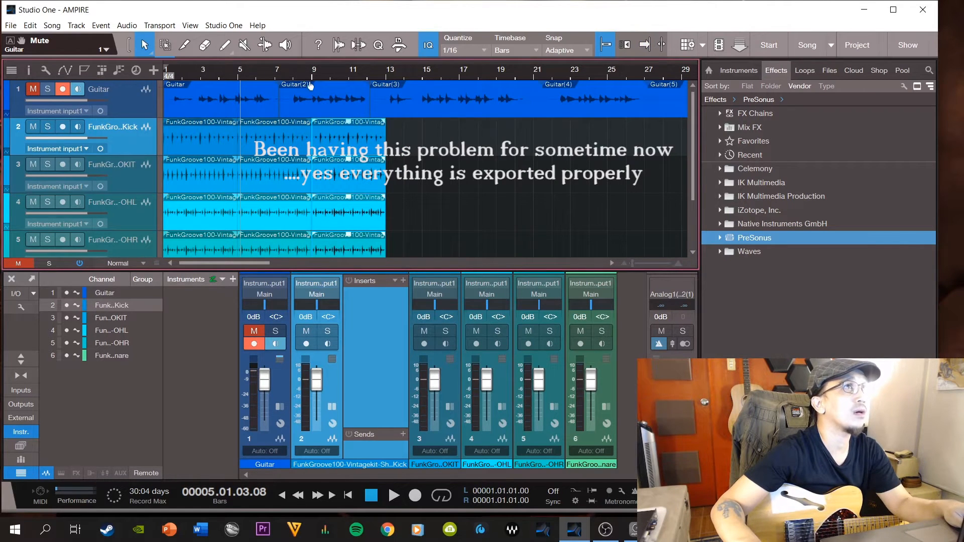
Duplicate the drum events two more times past bar 13 and undo the move that shifted only the kick copy.
scroll(308, 72, "down", 4)
key("d")
key("d")
left_click_drag(294, 155, 286, 155)
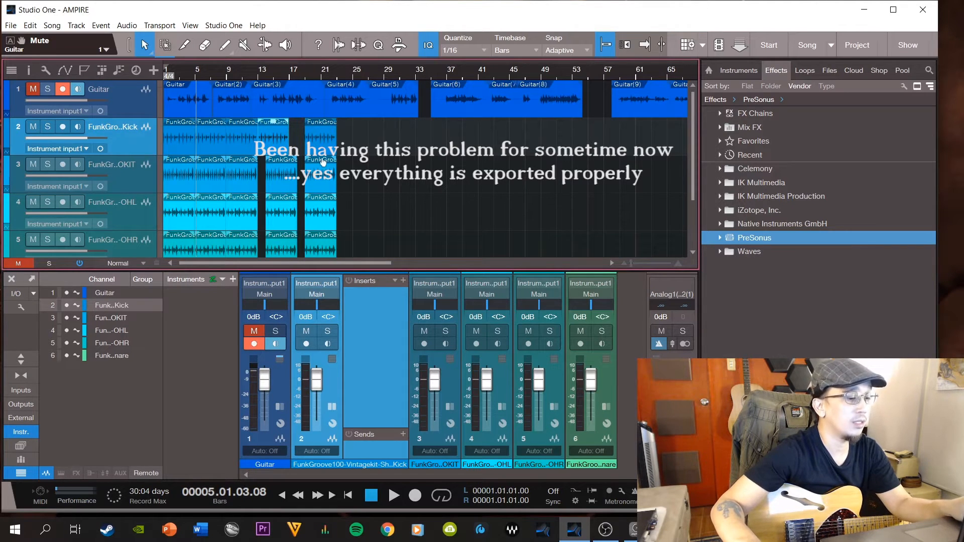
key("ctrl+z")
Shift the detached drum copies back together across all drum tracks so they continue from bar 13, and undo the stray empty event.
left_click_drag(369, 147, 274, 243)
scroll(355, 224, "up", 3)
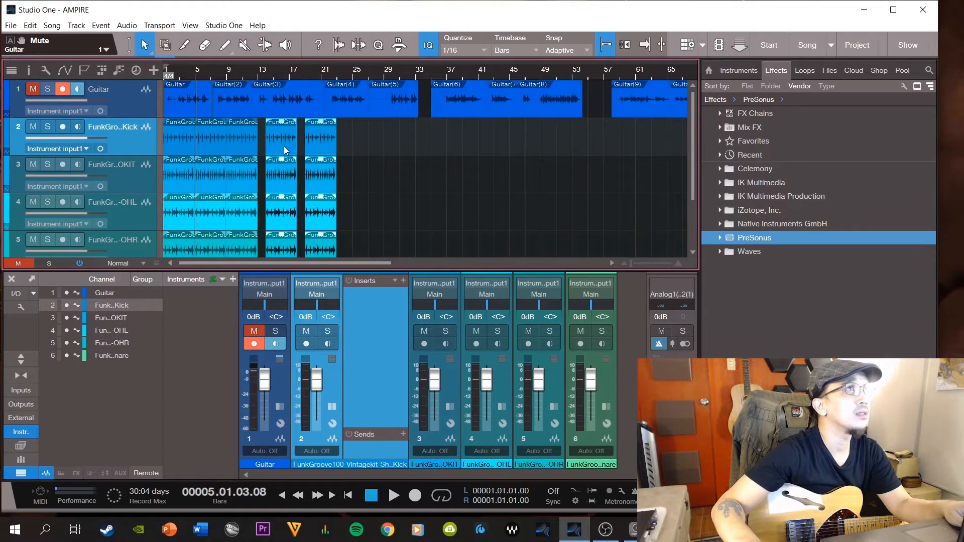
left_click_drag(285, 146, 282, 146)
double_click(348, 147)
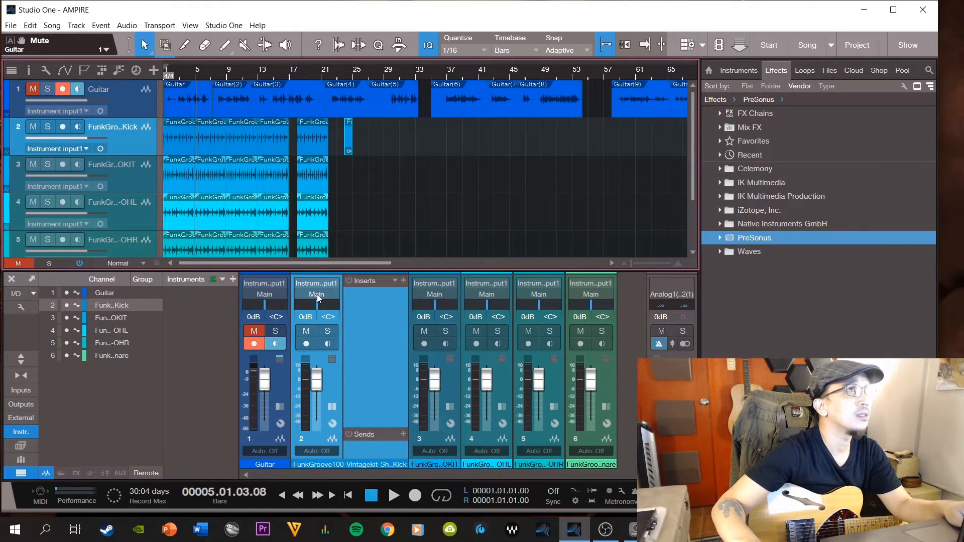
key("ctrl+z")
Close the gap after bar 17 and keep duplicating the drum events on all five tracks up to bar 29.
left_click_drag(360, 120, 307, 273)
scroll(311, 201, "up", 2)
left_click_drag(317, 152, 368, 152)
key("d")
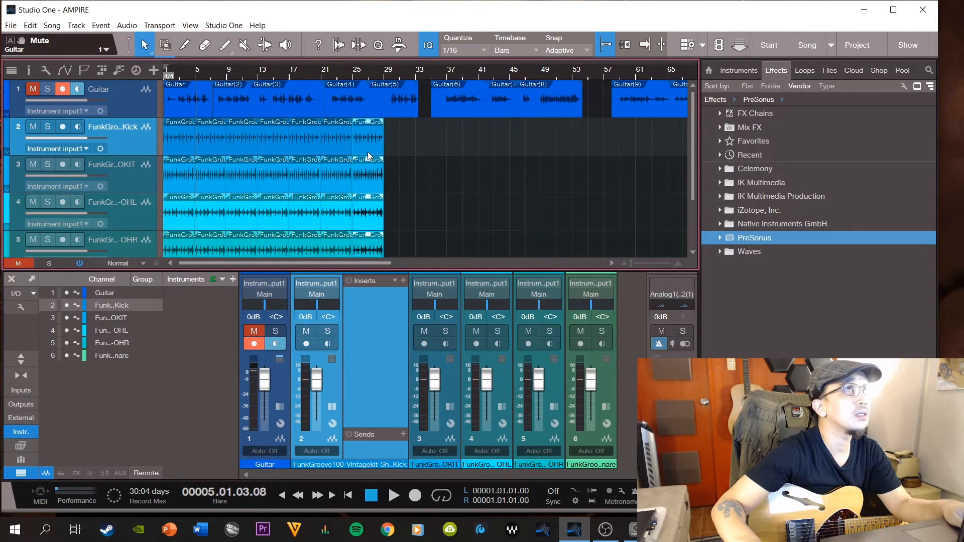
Return to the song start and play the extended drum loop from bar 1 to about bar 2.
left_click_drag(298, 73, 374, 83)
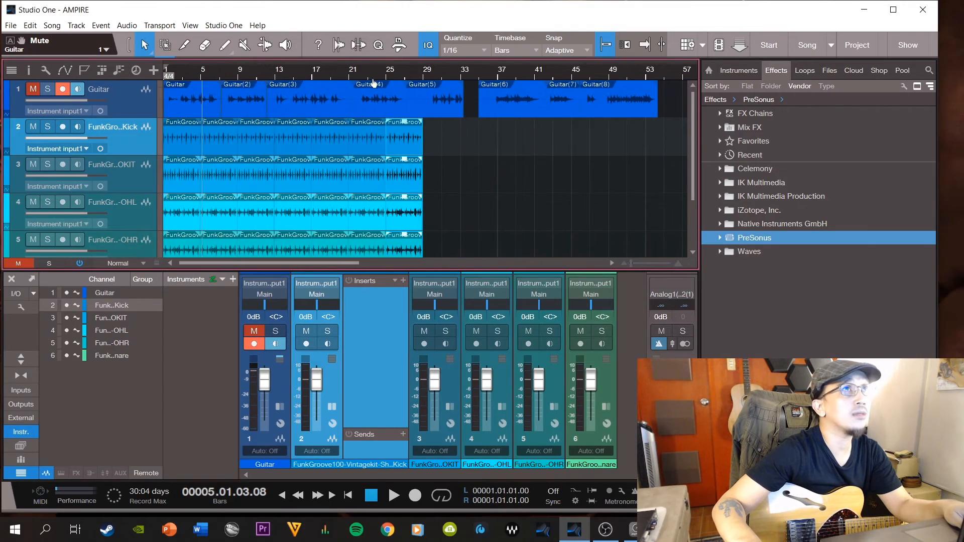
left_click_drag(308, 76, 488, 86)
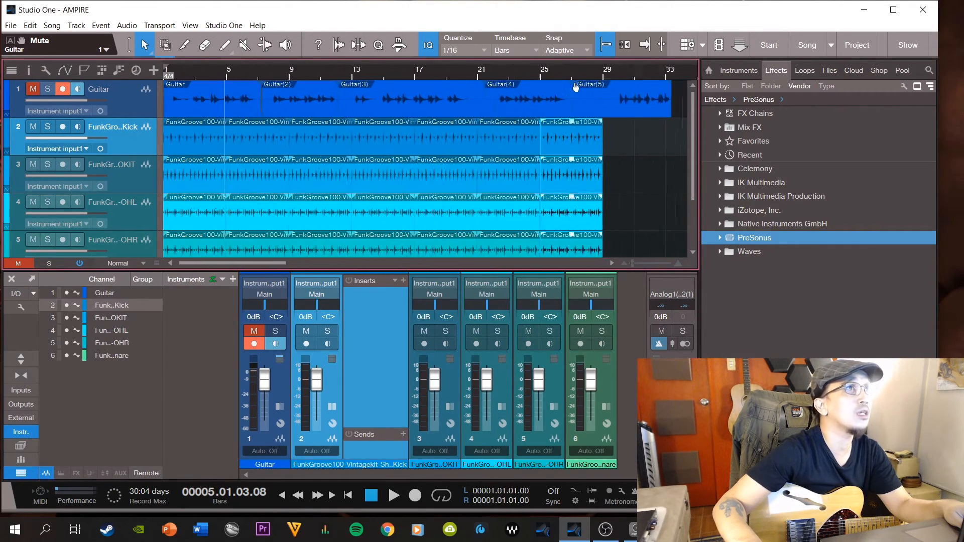
left_click(370, 500)
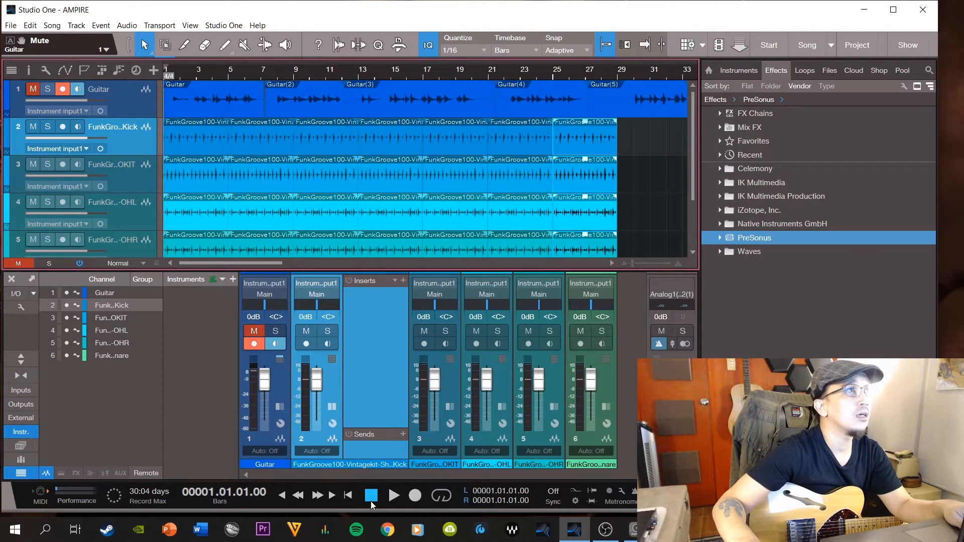
key("ctrl+z")
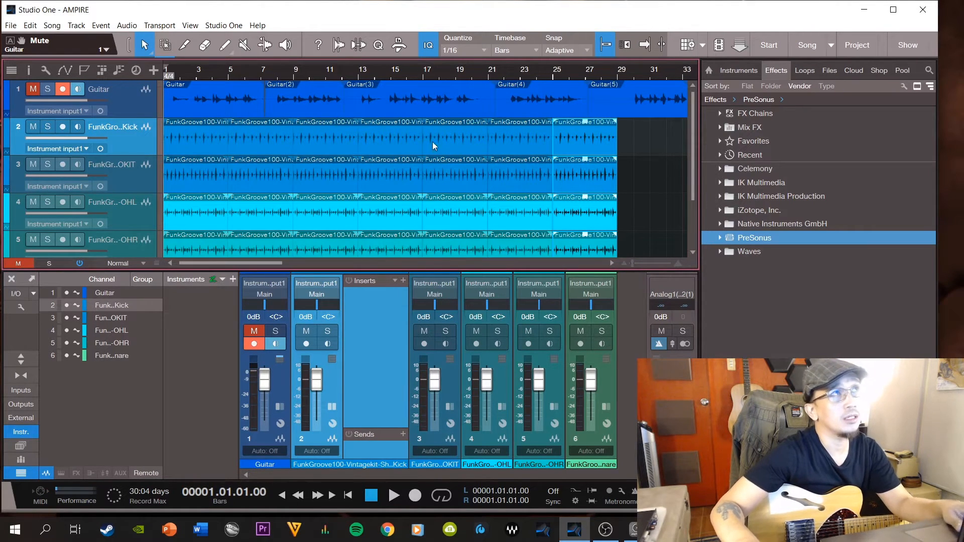
key("space")
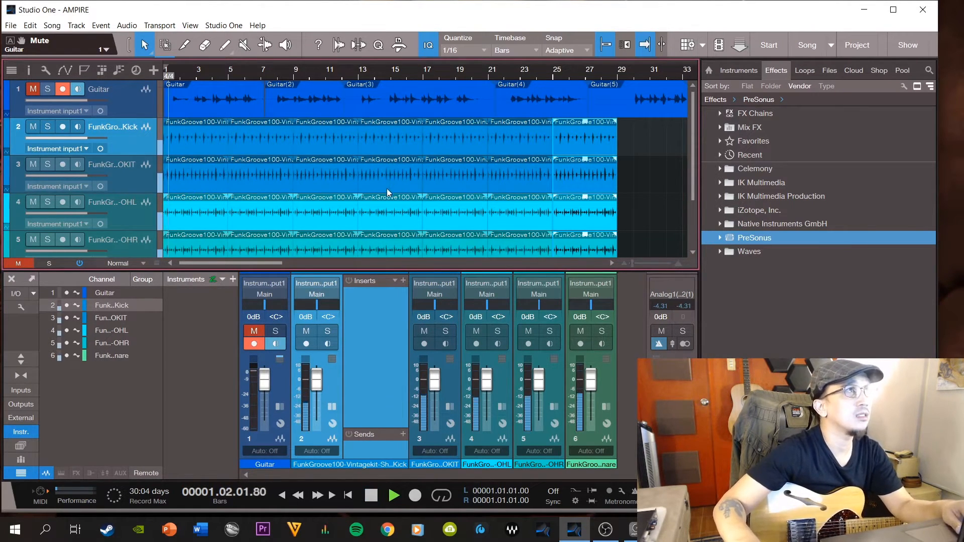
scroll(299, 181, "down", 2)
key("space")
Add an audio track named GuitarNew below the snare track, and enable its record arm and input monitoring.
left_click(126, 222)
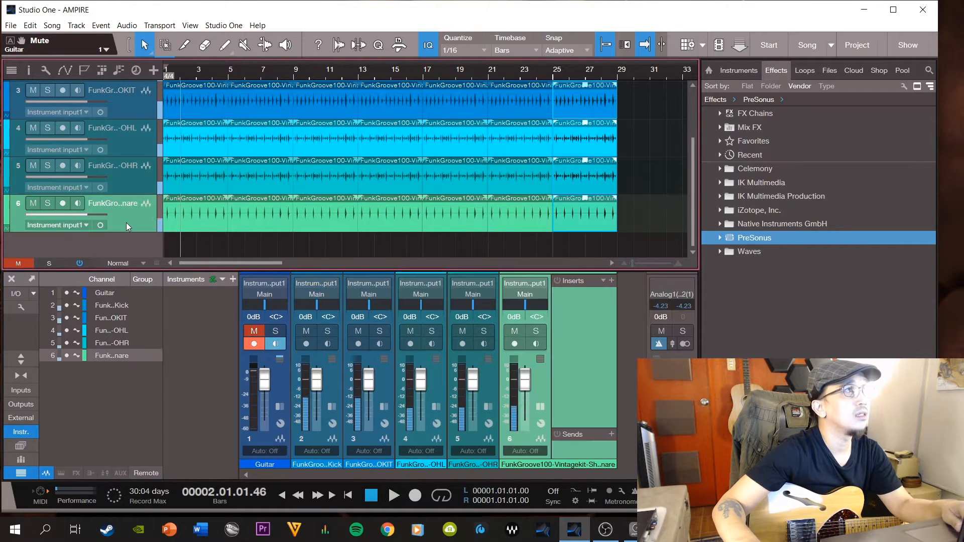
right_click(126, 222)
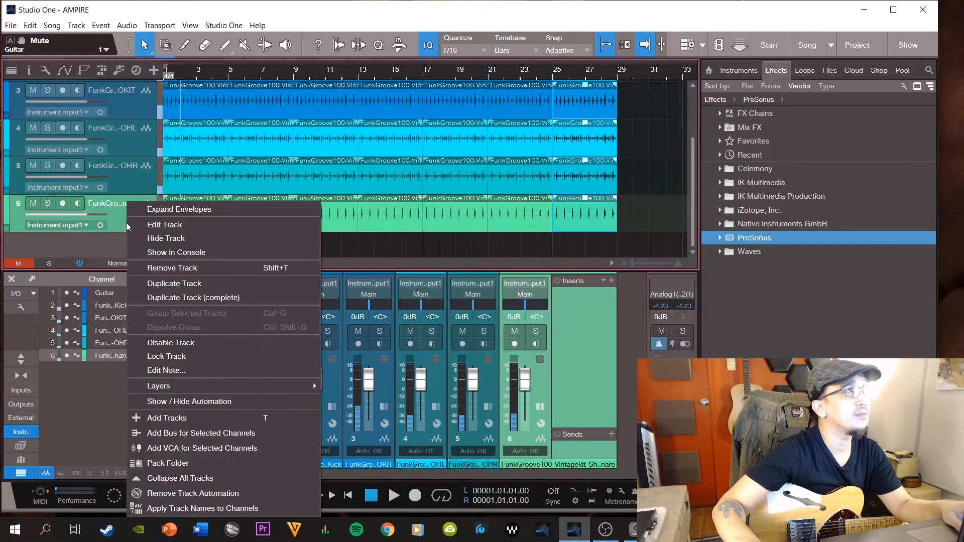
left_click(222, 418)
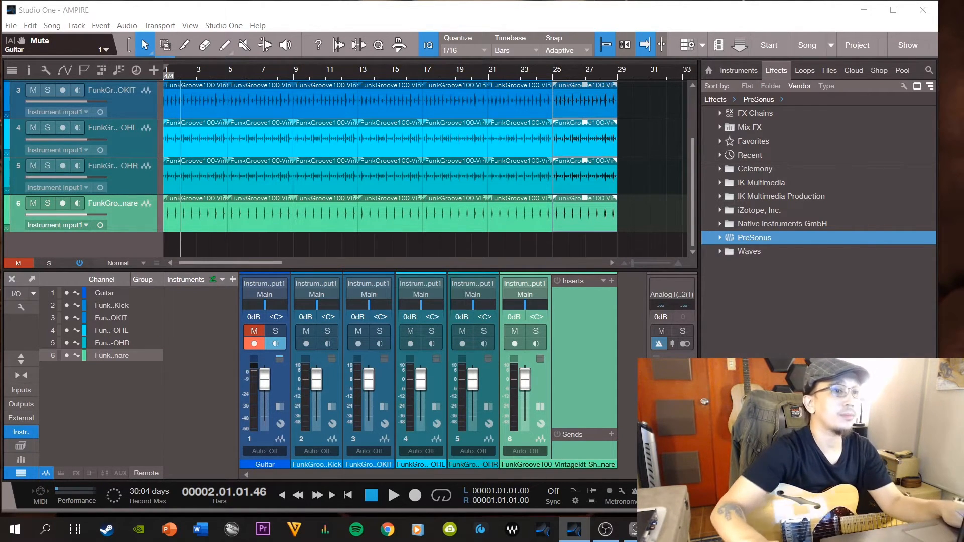
key("Return")
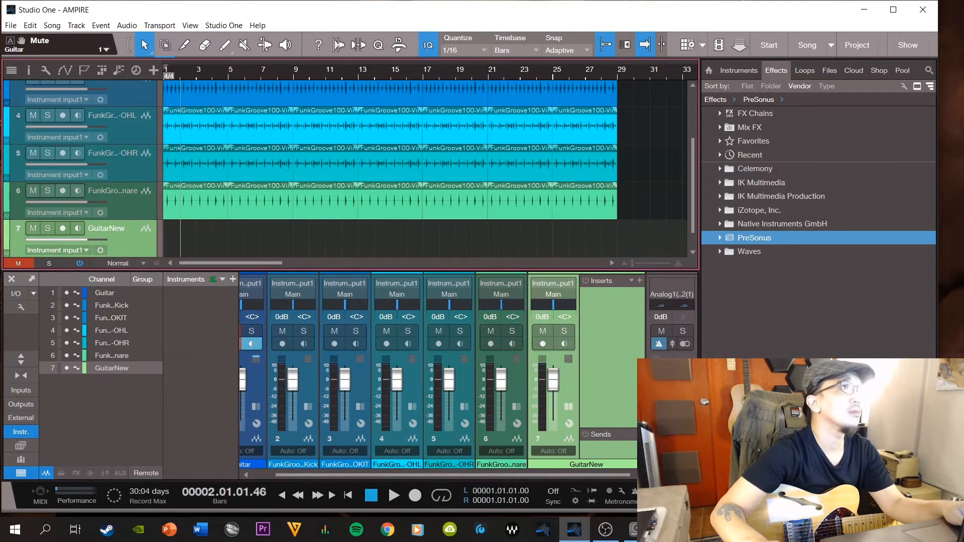
left_click(63, 229)
left_click(78, 228)
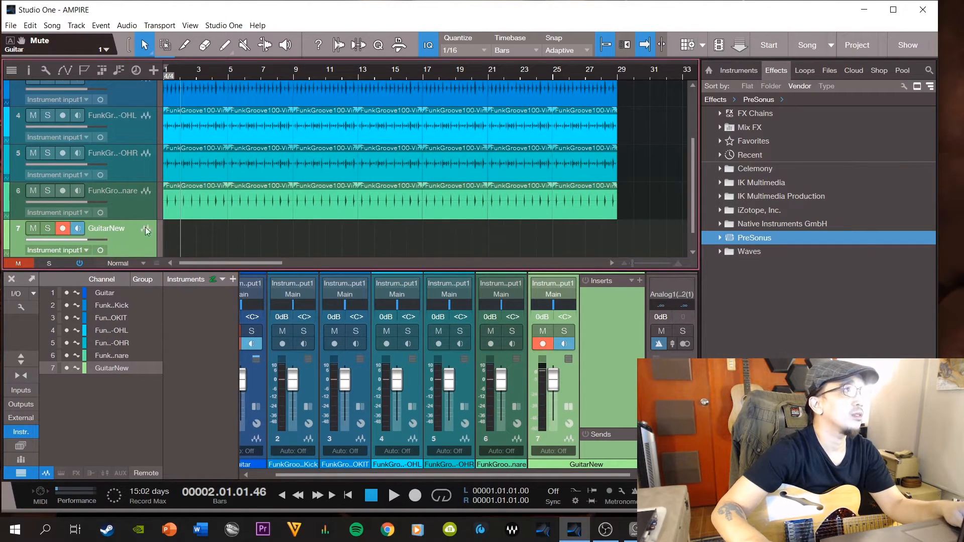
Insert Ampire from the PreSonus effects on the GuitarNew track and move its window clear of the track headers.
left_click(720, 237)
left_click(757, 251)
left_click_drag(757, 251, 128, 238)
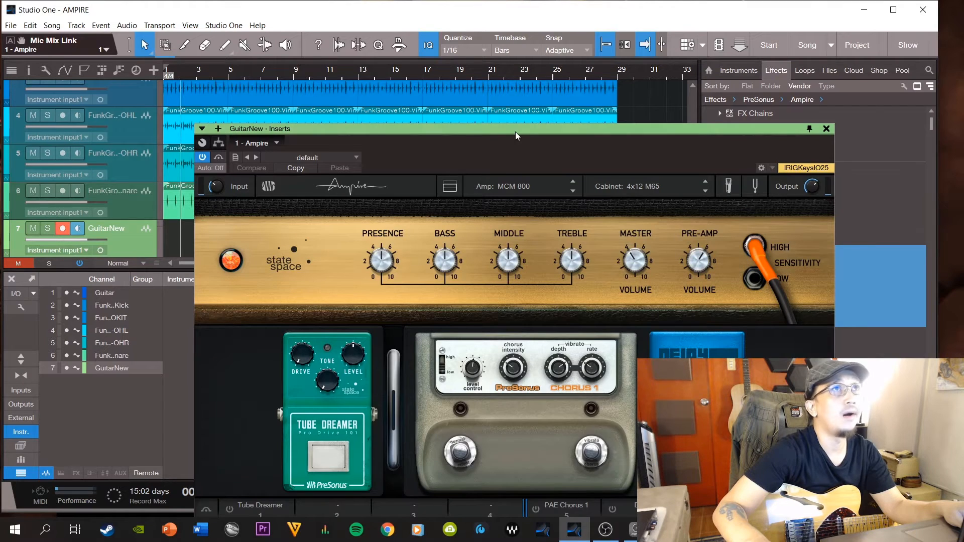
left_click_drag(515, 132, 619, 93)
Play the drums from bar 1 to about bar 3 with Ampire open, and return to the song start.
left_click(374, 496)
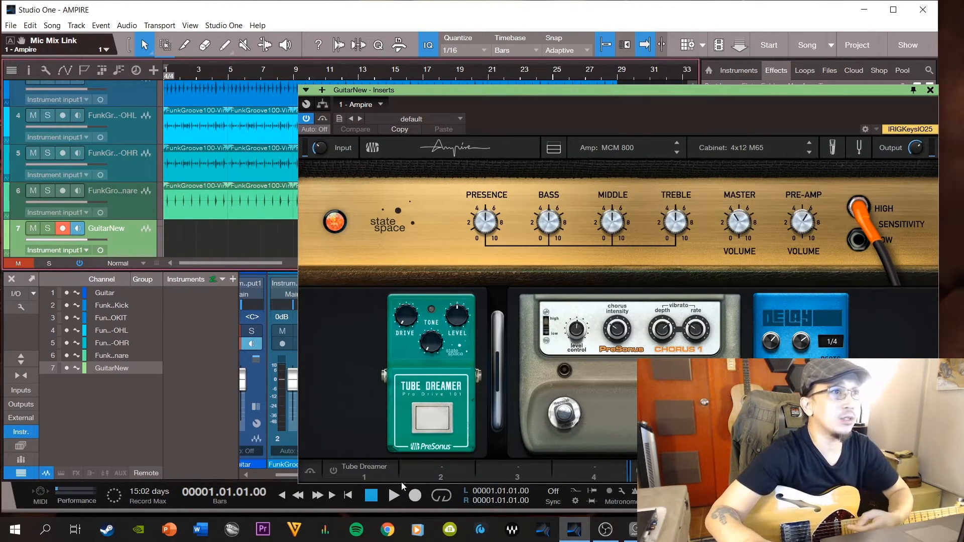
left_click(394, 496)
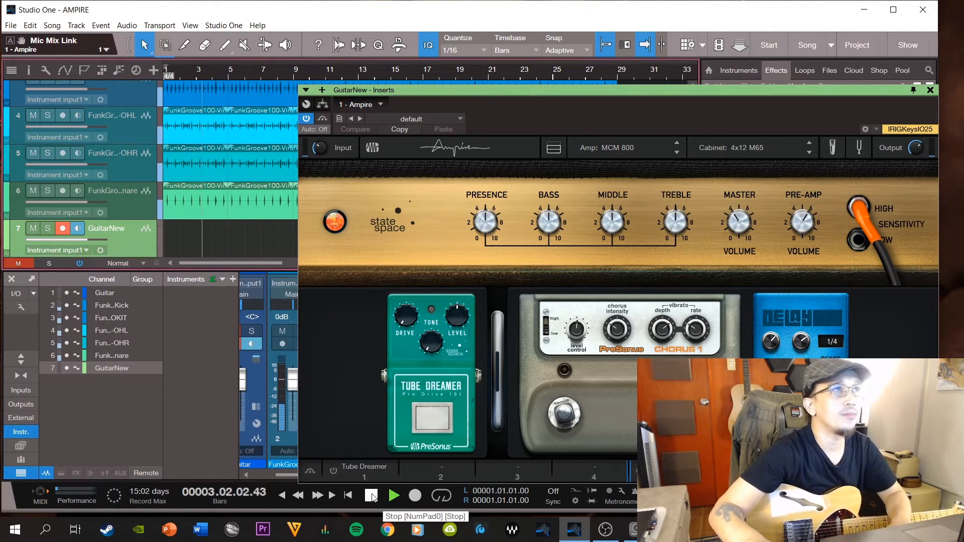
left_click(372, 497)
left_click_drag(520, 88, 510, 92)
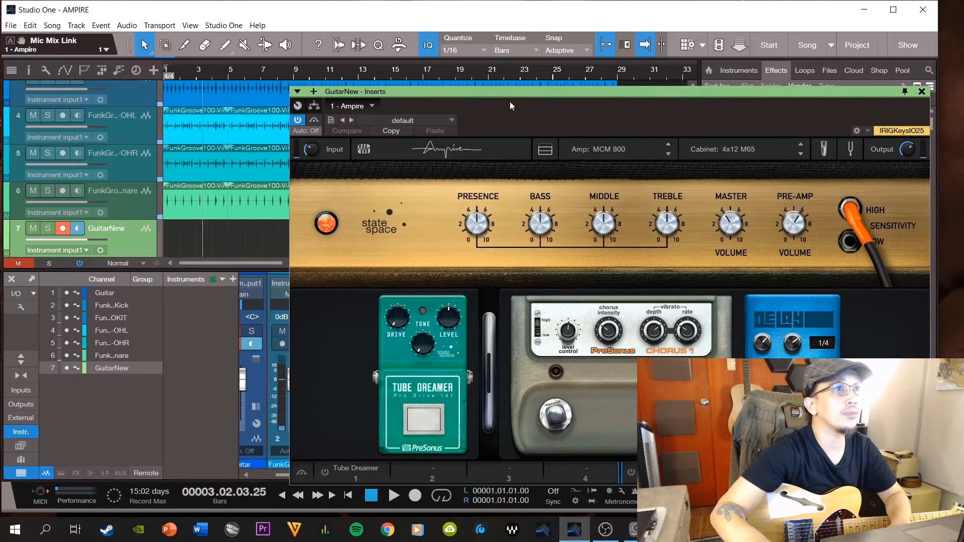
left_click(370, 497)
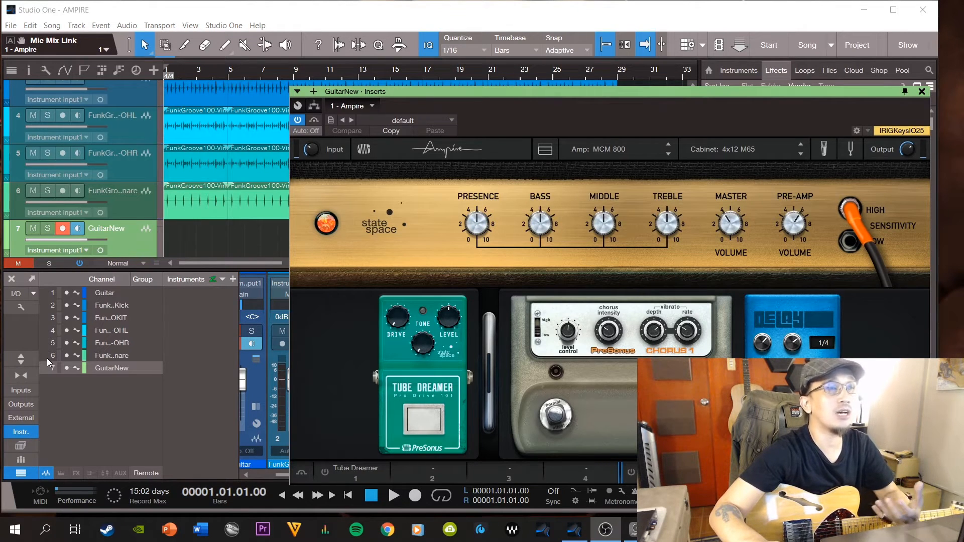
Compare the VC30 and Blackface Twin amp models in Ampire and choose the VC30 for GuitarNew.
left_click_drag(643, 93, 586, 75)
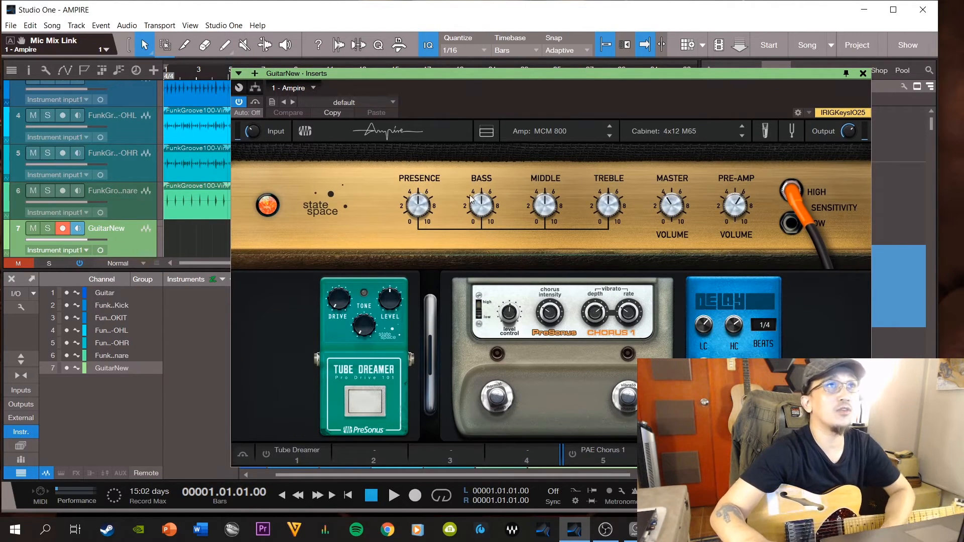
left_click(546, 131)
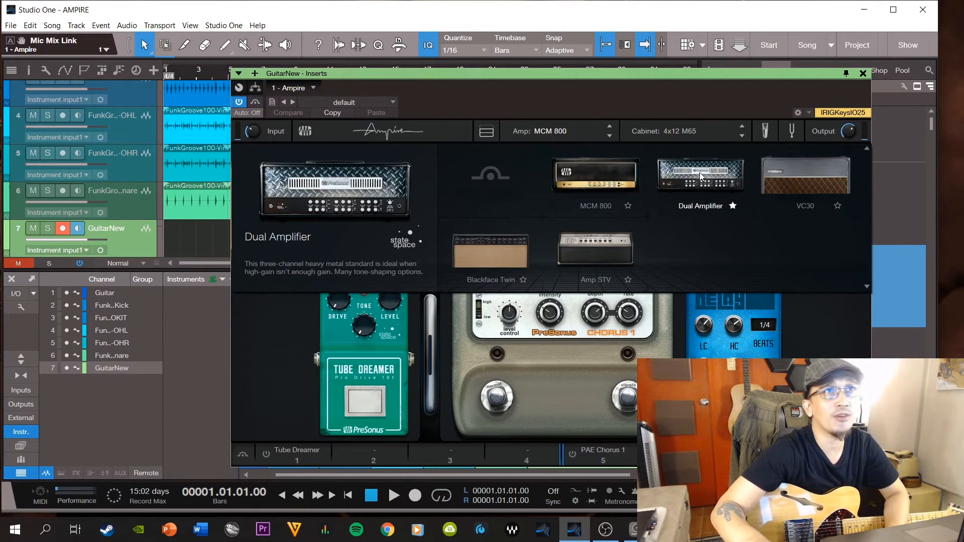
left_click(808, 169)
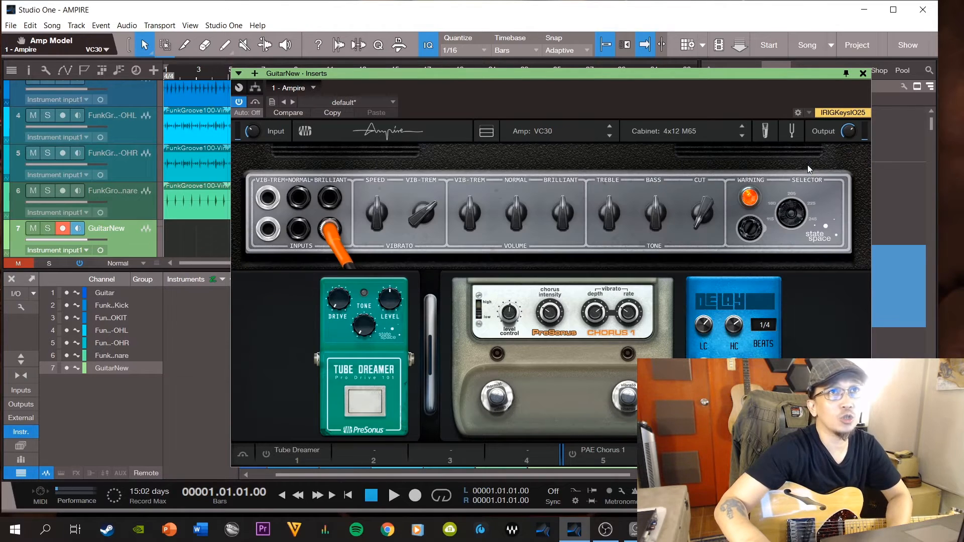
left_click(560, 127)
left_click(500, 240)
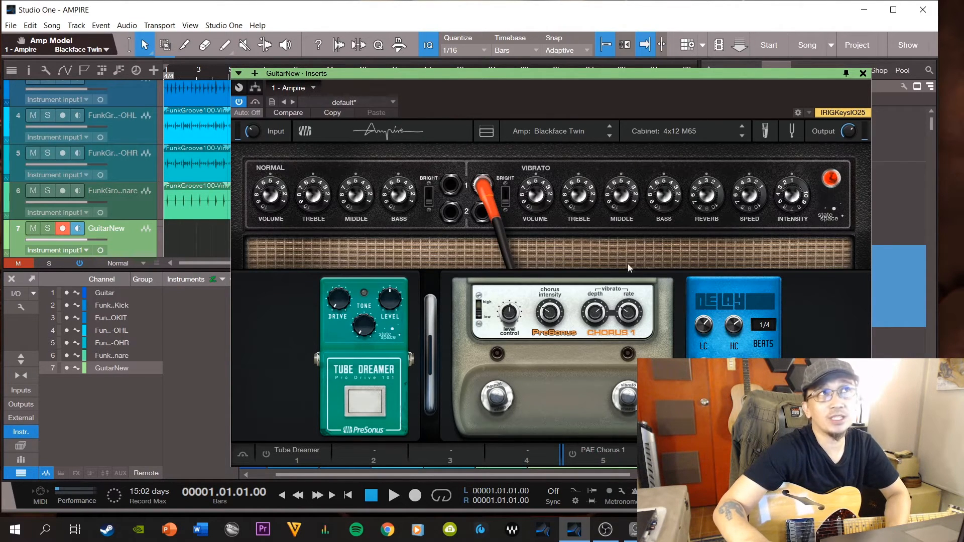
left_click(574, 137)
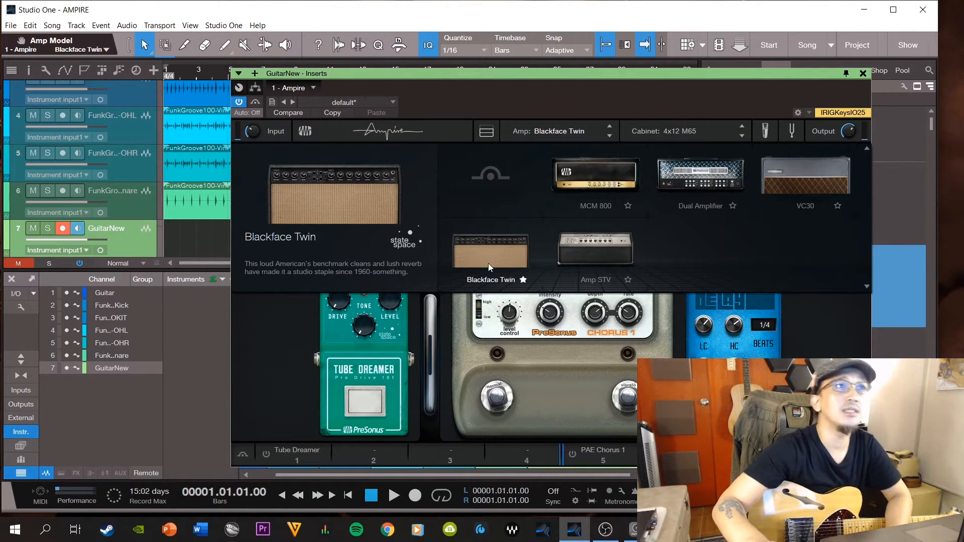
left_click(782, 195)
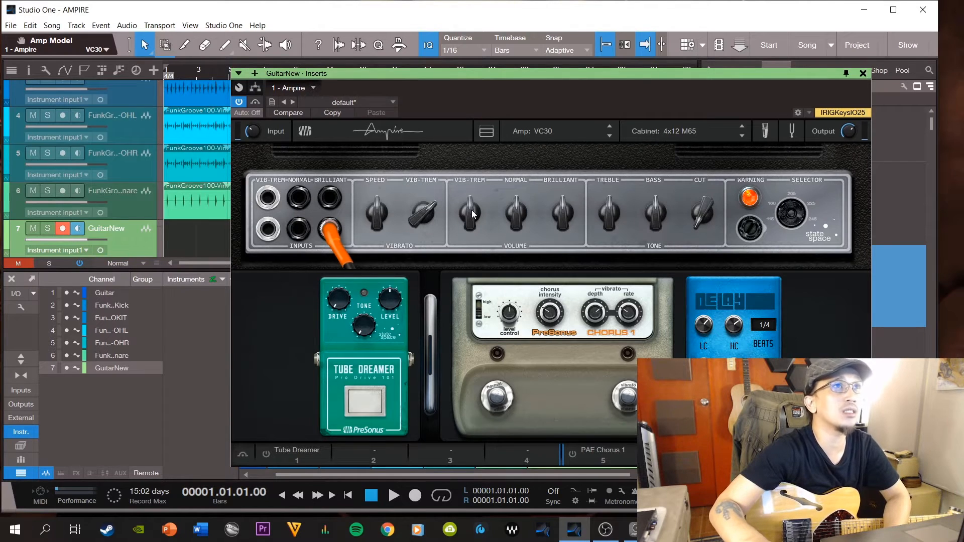
Turn up the VC30's treble and set its bass to 37%.
mouse_move(616, 201)
left_mouse_down()
mouse_move(622, 193)
mouse_move(616, 203)
left_mouse_up()
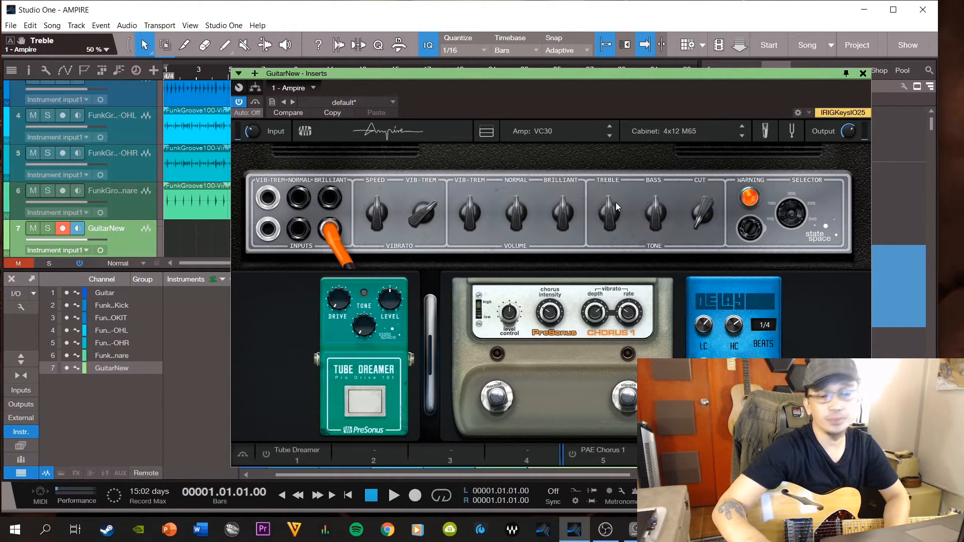
left_click_drag(612, 217, 655, 219)
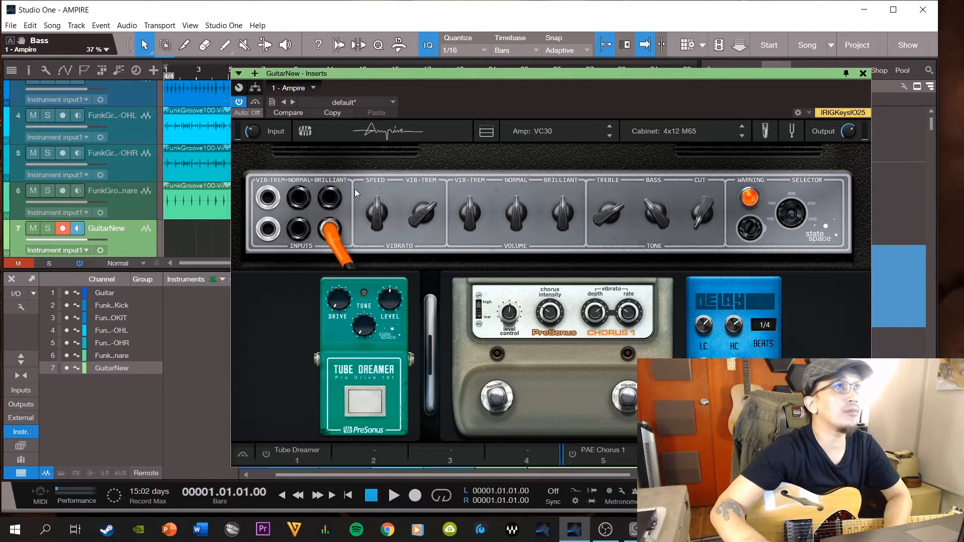
Try the VC30's Normal, Vib-Trem and Brilliant input jacks and leave the cable in One Brilliant.
left_click(331, 197)
left_click(330, 229)
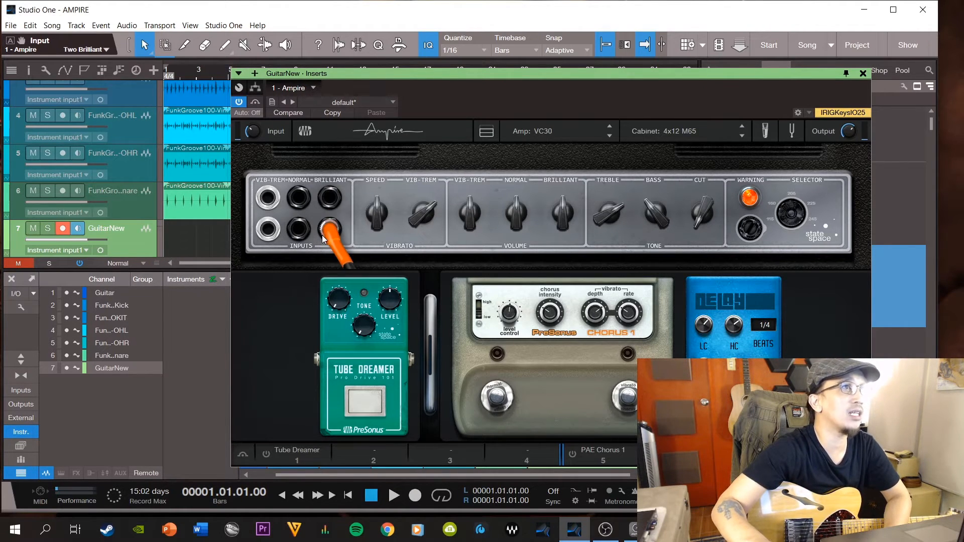
left_click(298, 229)
left_click(263, 197)
left_click(299, 193)
left_click(331, 196)
left_click(332, 231)
left_click(335, 199)
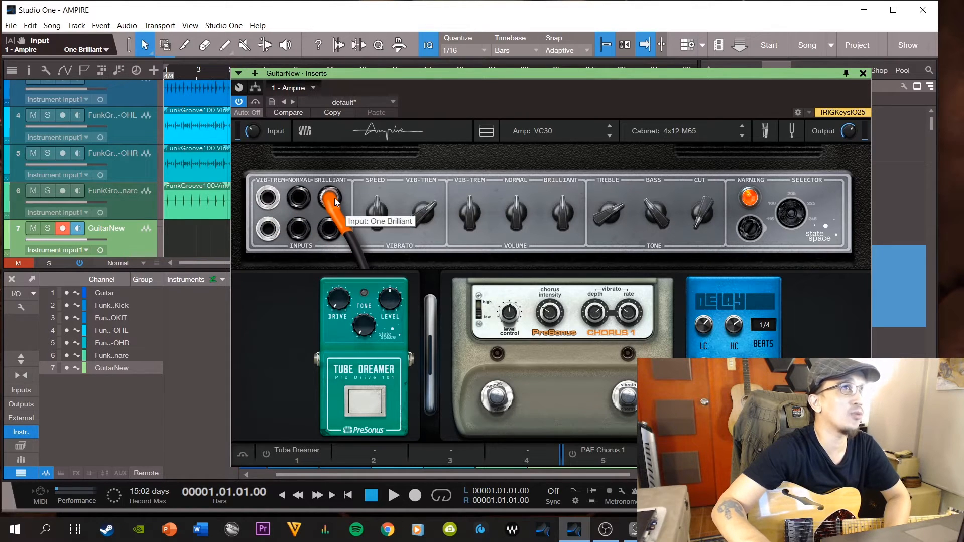
left_click(300, 196)
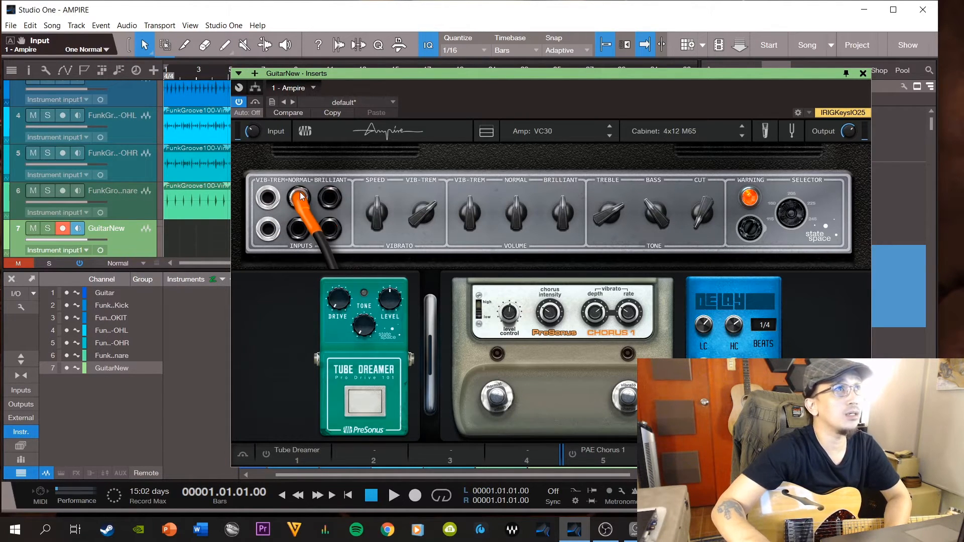
left_click(329, 197)
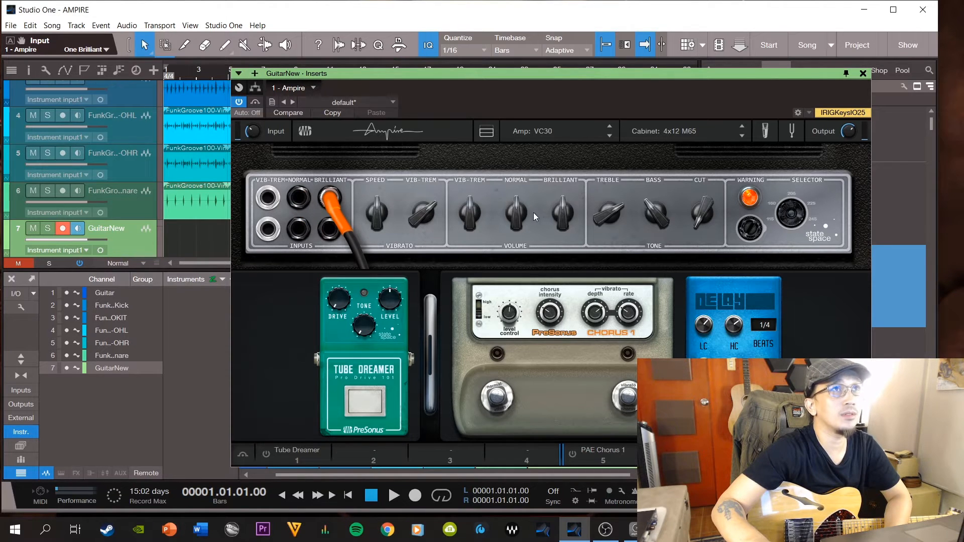
Set the VC30's Brilliant Volume to 23% and hide the mixing console to show all seven tracks.
left_click_drag(513, 225, 566, 222)
left_click_drag(512, 206, 558, 219)
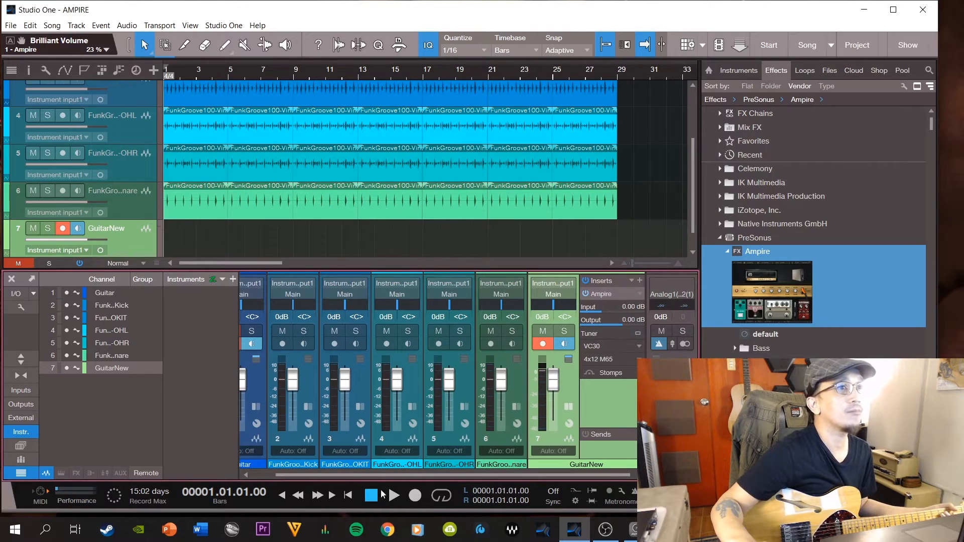
left_click(11, 280)
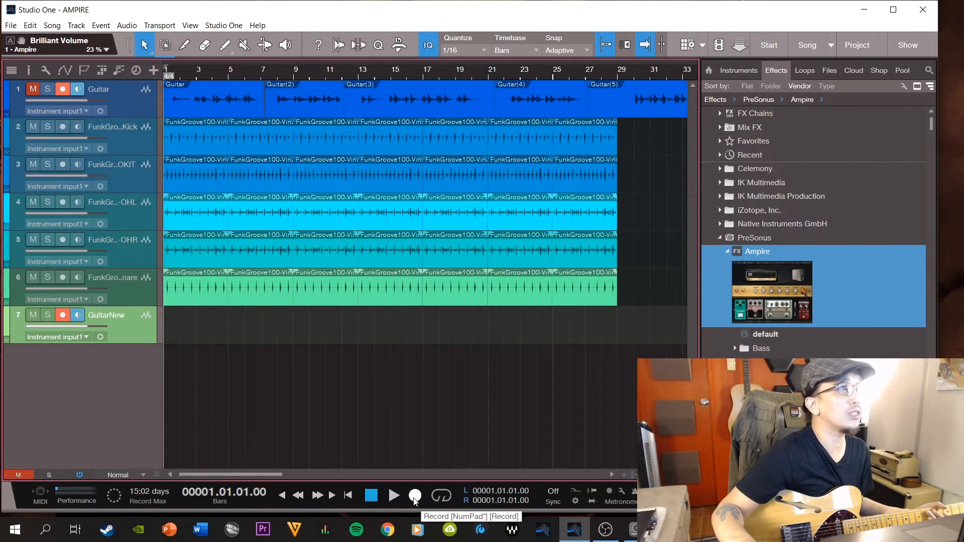
Disarm the original Guitar track, turn on the metronome precount, and start recording on GuitarNew from bar 1.
left_click(61, 91)
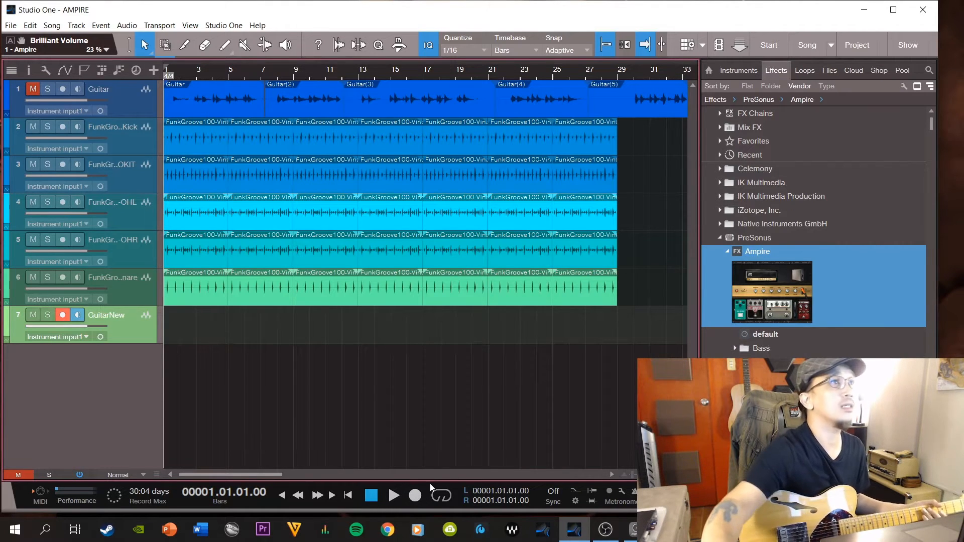
left_click(610, 491)
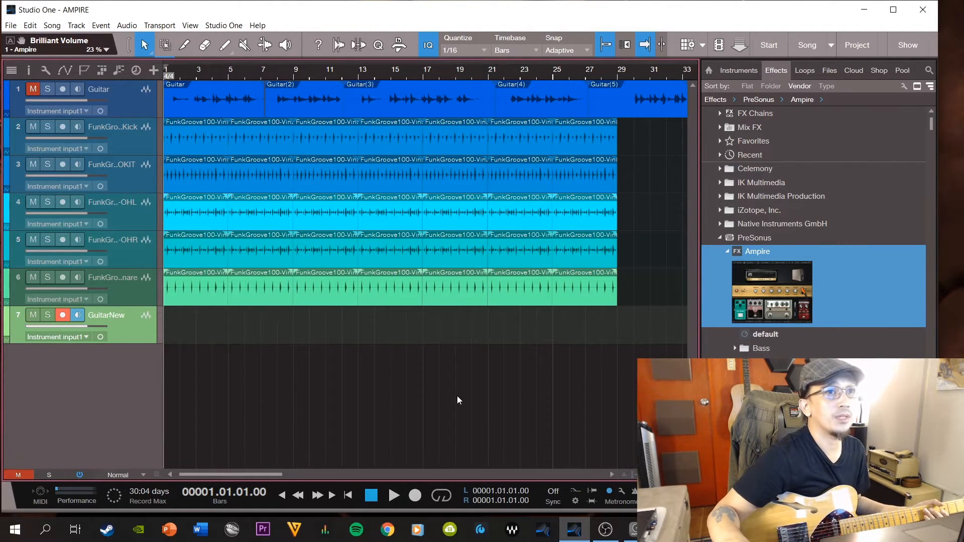
key("KP_Multiply")
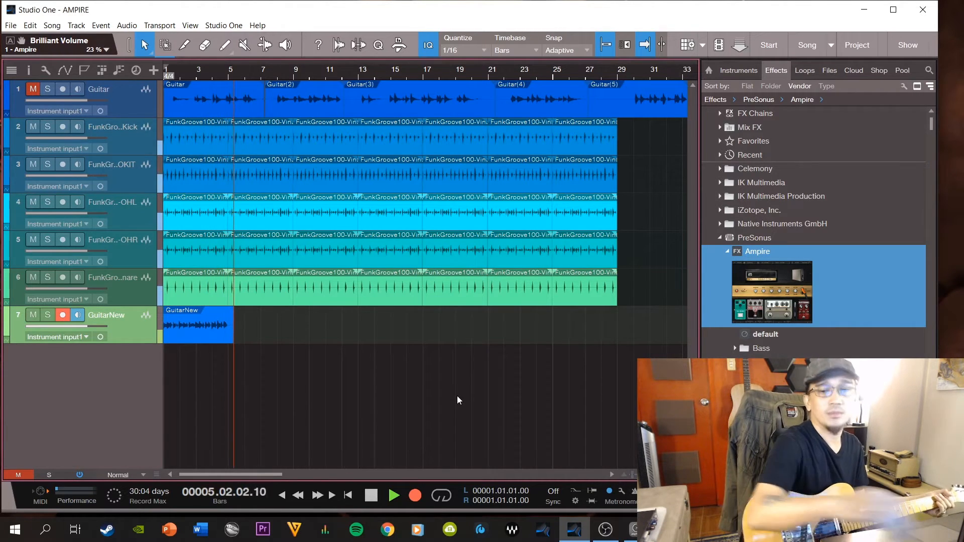
Stop the recording, trim the GuitarNew take so it ends at bar 5, and play it back from bar 1.
key("space")
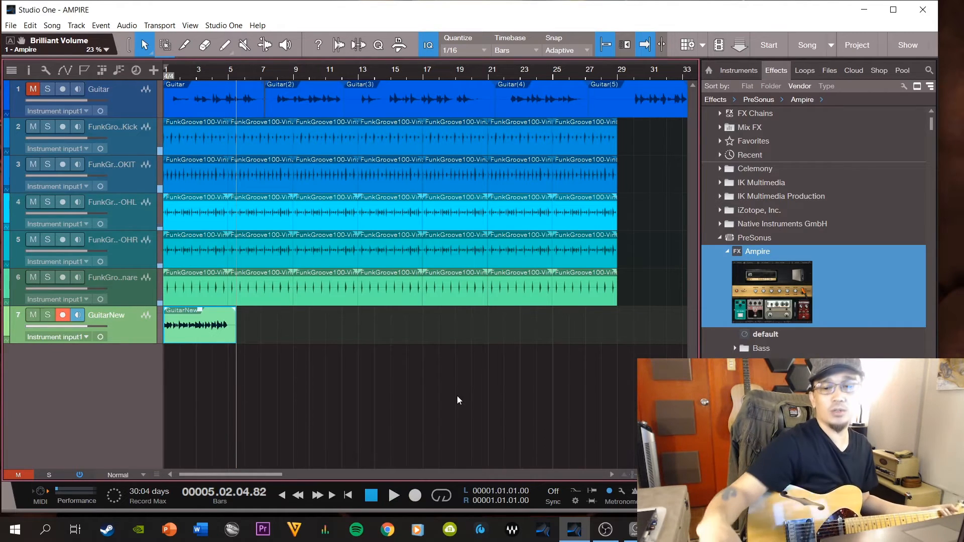
scroll(191, 85, "up", 4)
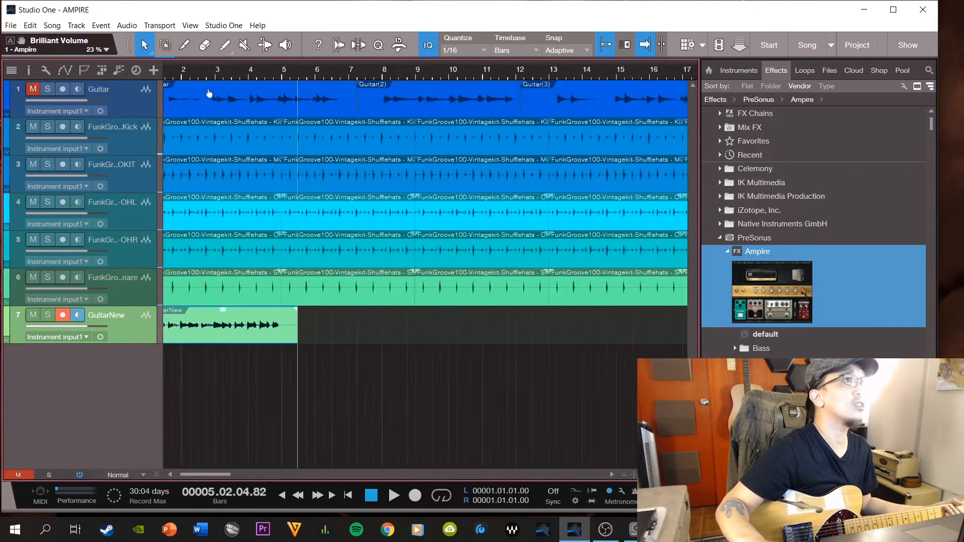
left_click_drag(394, 331, 366, 331)
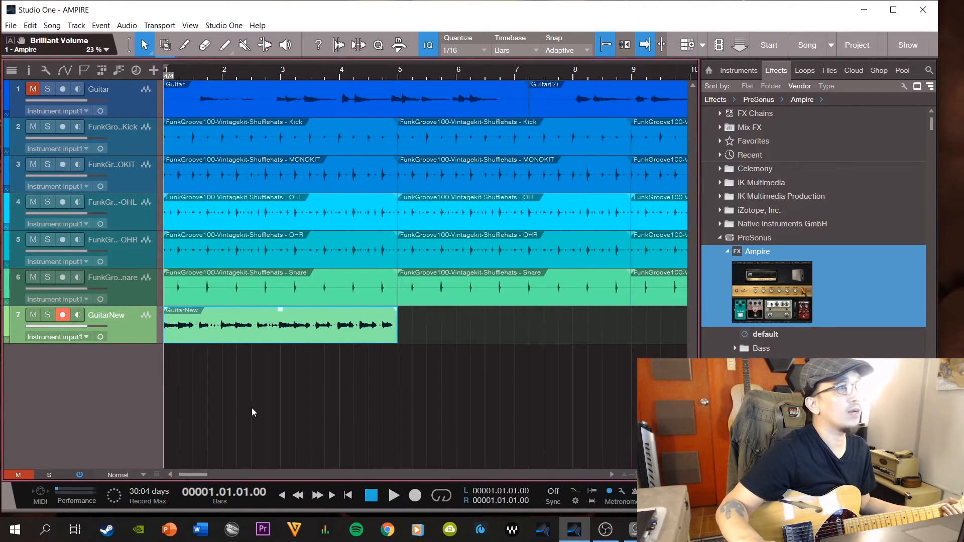
left_click(392, 496)
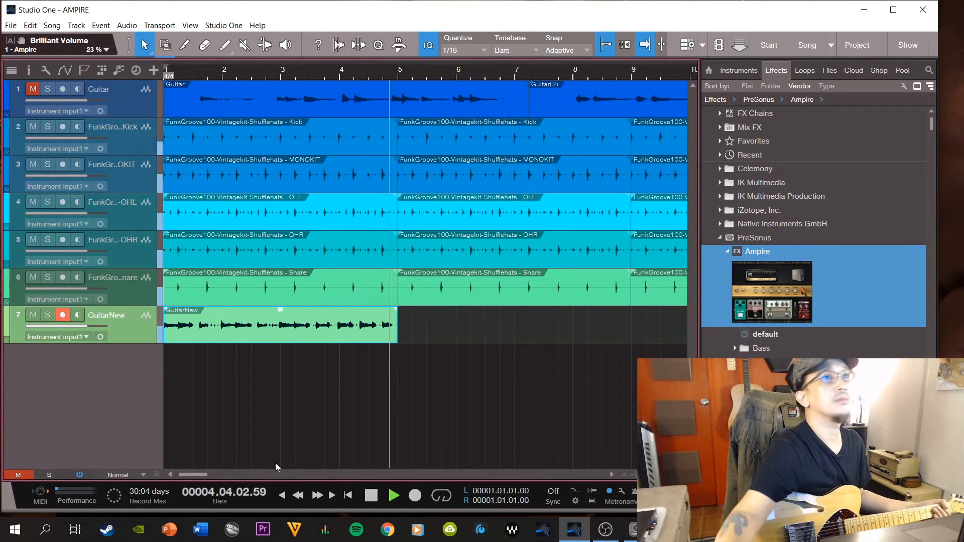
Duplicate the trimmed GuitarNew take across bars 5 to 9 and play the doubled part from the song start.
key("space")
key("d")
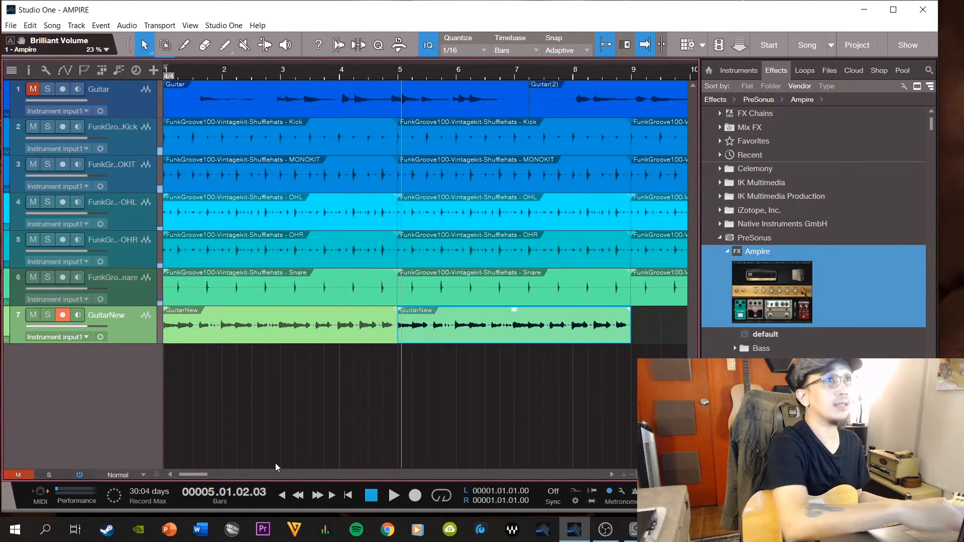
key("Home")
key("space")
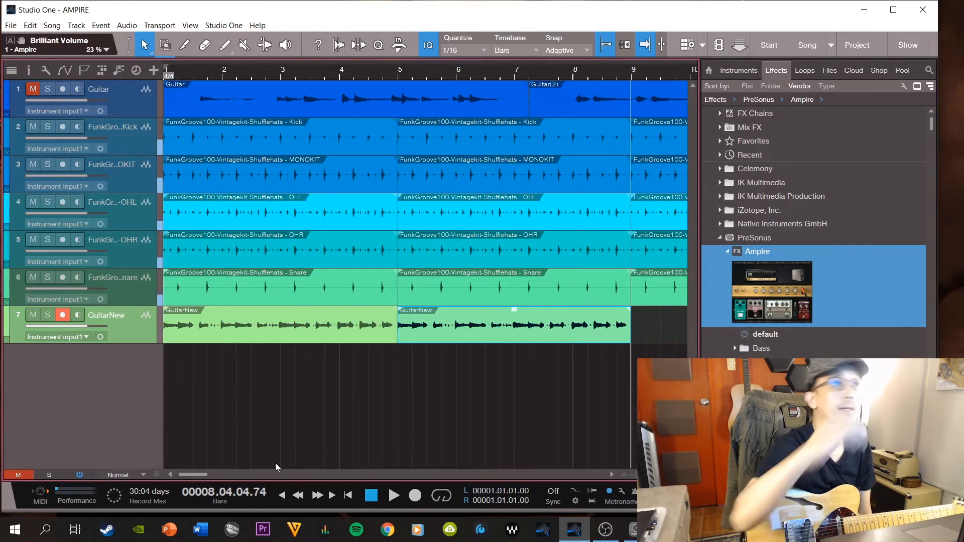
Add a new audio track named GuitarNew2 below the GuitarNew track.
right_click(136, 325)
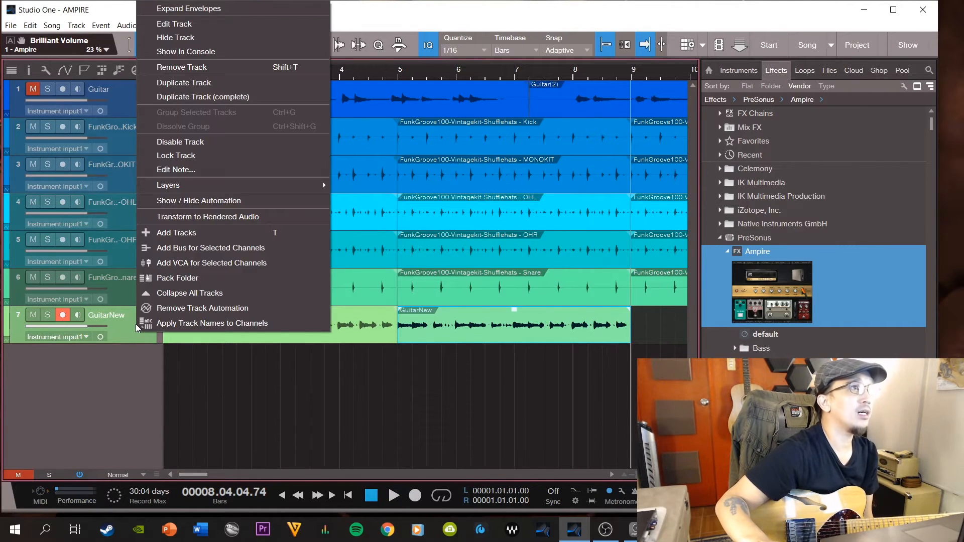
left_click(159, 247)
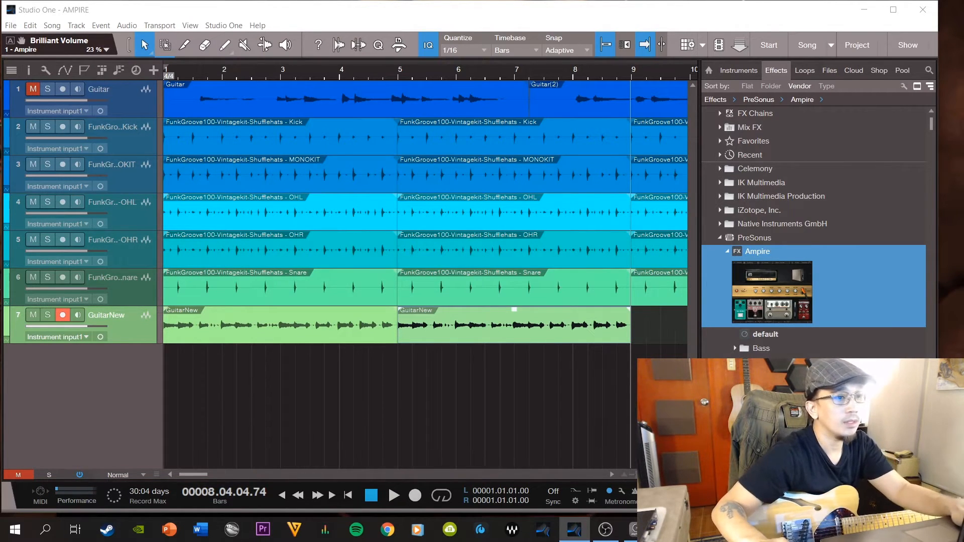
key("Return")
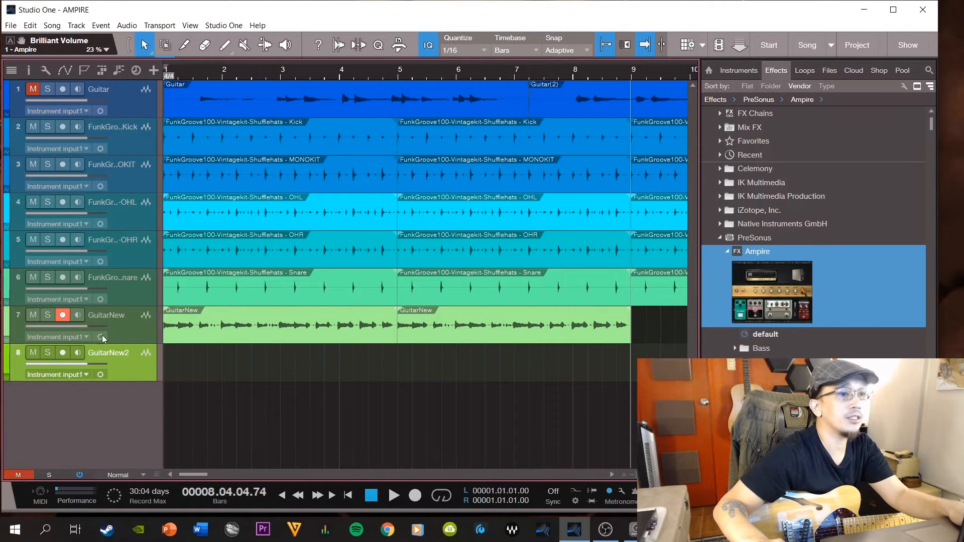
Copy both GuitarNew clips onto the GuitarNew2 track, starting at bar 1.
left_click(135, 338)
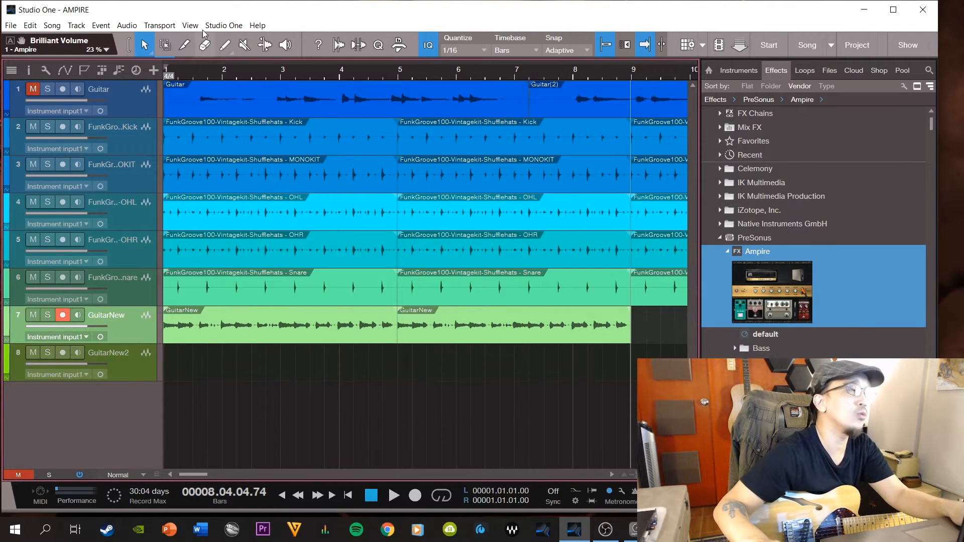
key("w")
left_click_drag(399, 345, 252, 343)
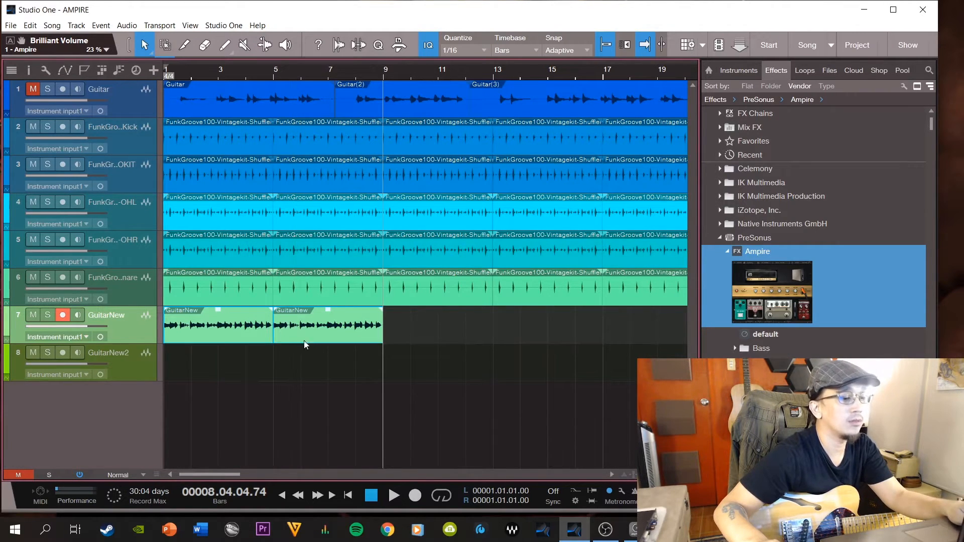
key("ctrl+d")
left_click_drag(399, 333, 182, 354)
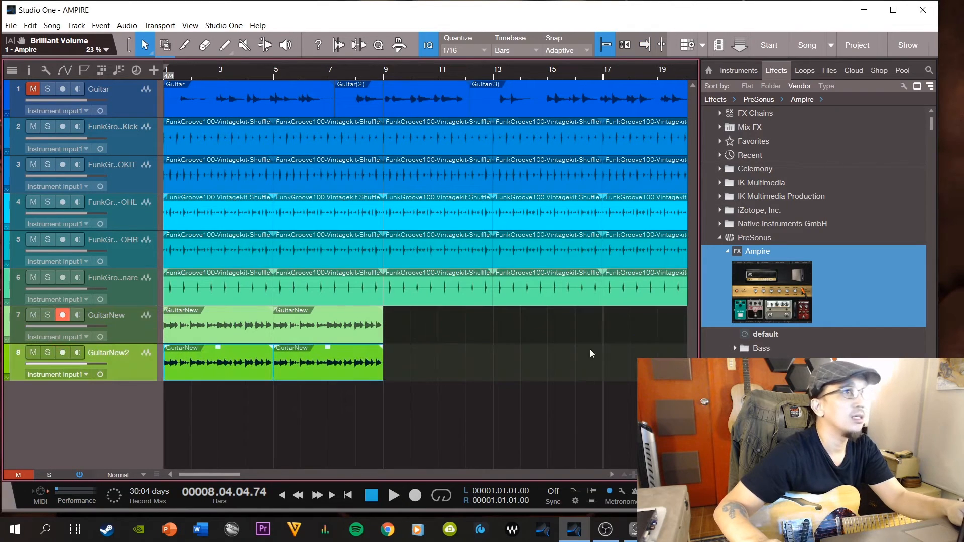
Insert Ampire on the GuitarNew2 track and choose the Blackface Twin amp.
left_click_drag(780, 292, 151, 362)
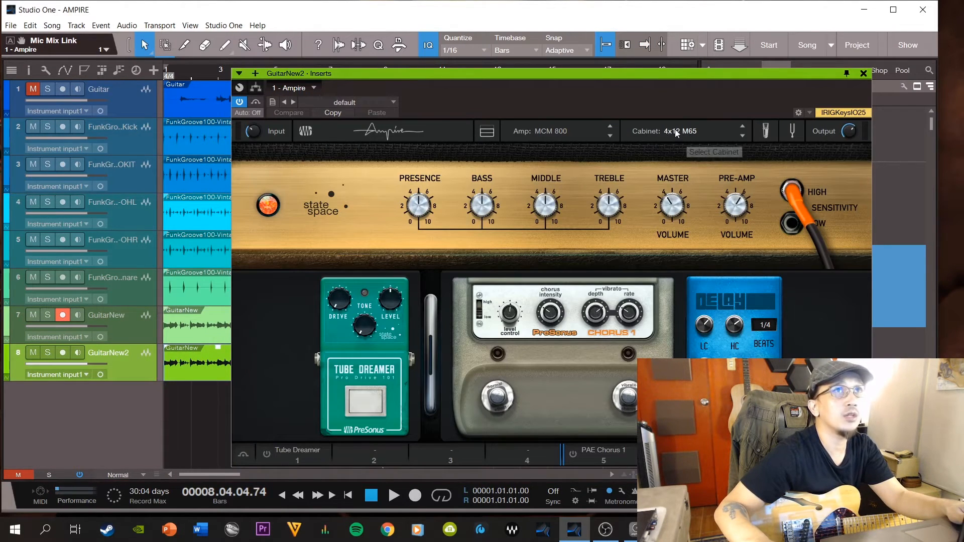
left_click(590, 135)
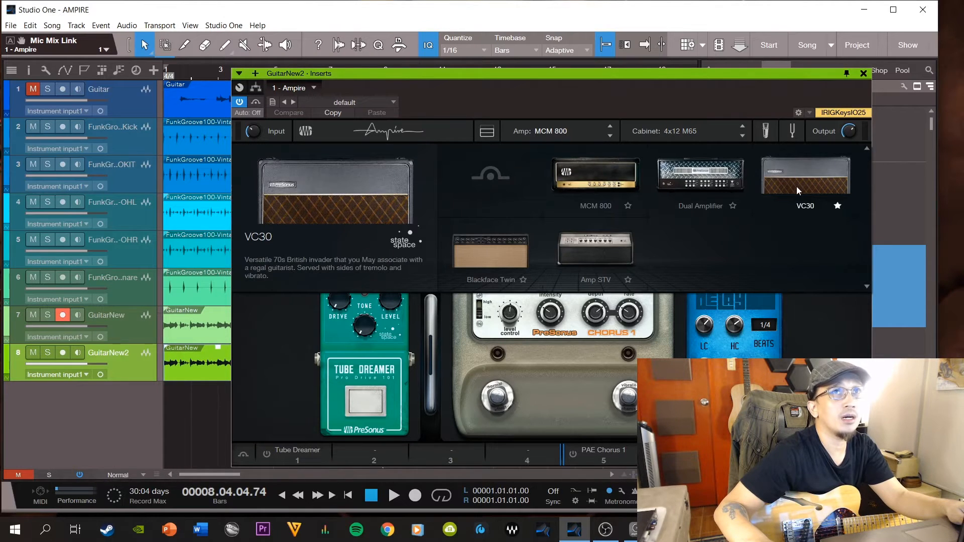
left_click(515, 235)
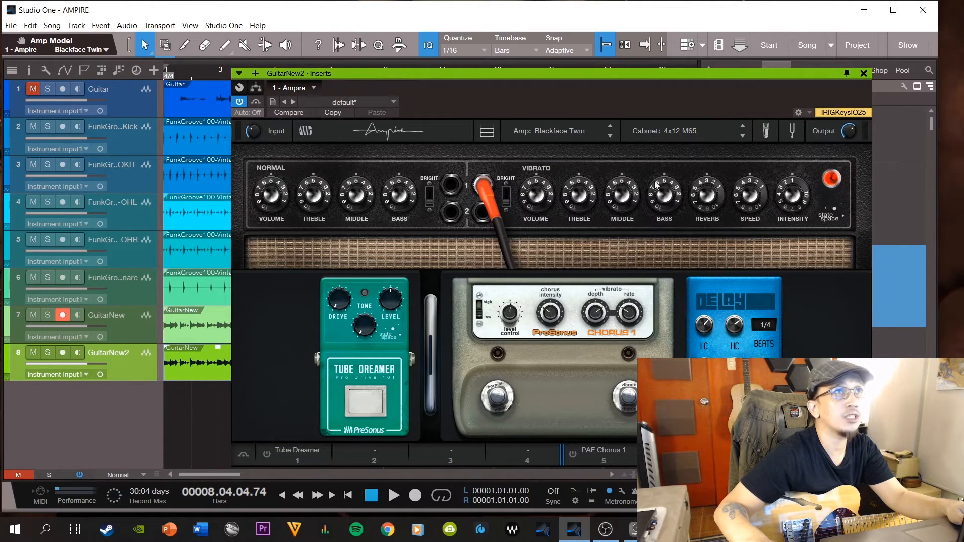
Plug the cable into the Blackface Twin's Normal input 1, set that channel's Bass to 3.06, lower its Middle and set Treble to 6.80.
left_click(458, 189)
left_click_drag(396, 198, 393, 220)
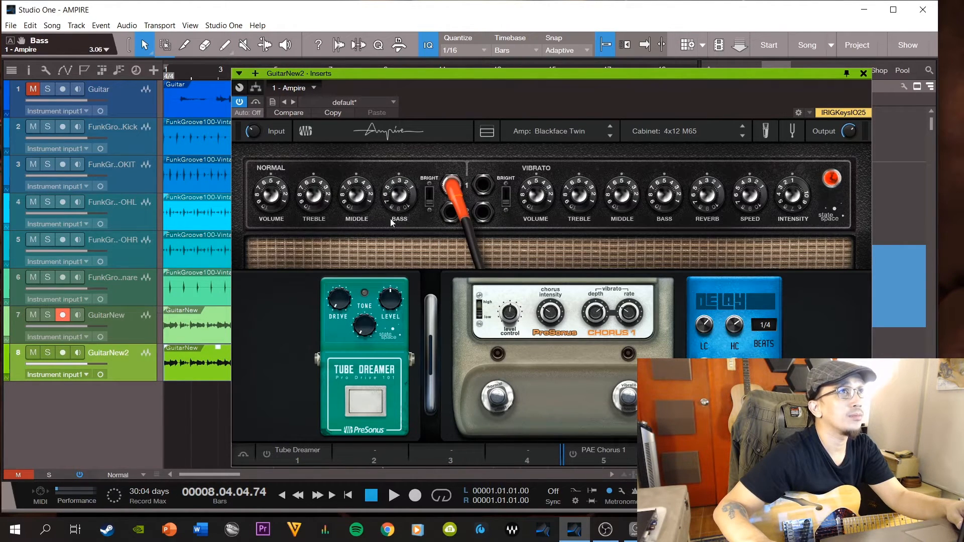
left_click_drag(356, 193, 322, 184)
Play from the third beat of bar 1, solo the GuitarNew2 track to hear its tone, and stop playback.
left_click(180, 72)
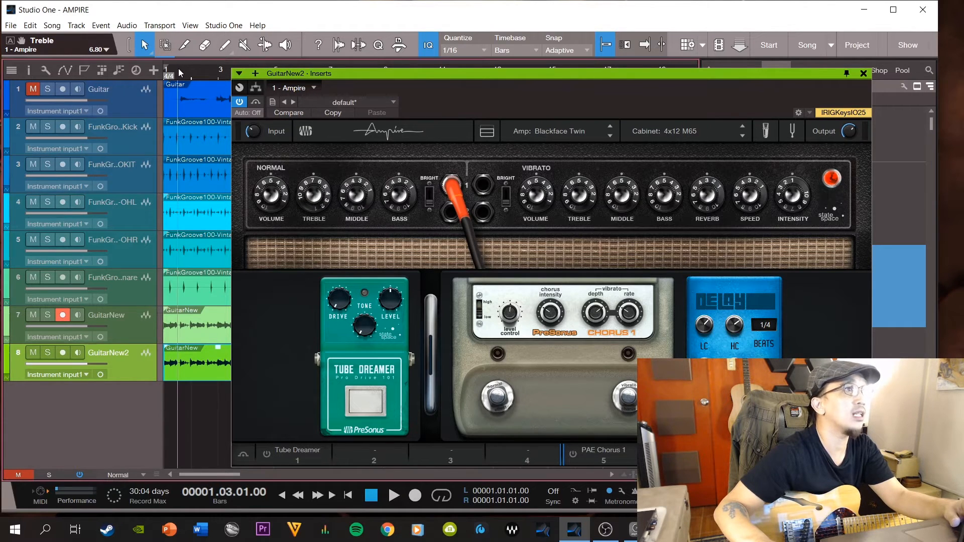
key("space")
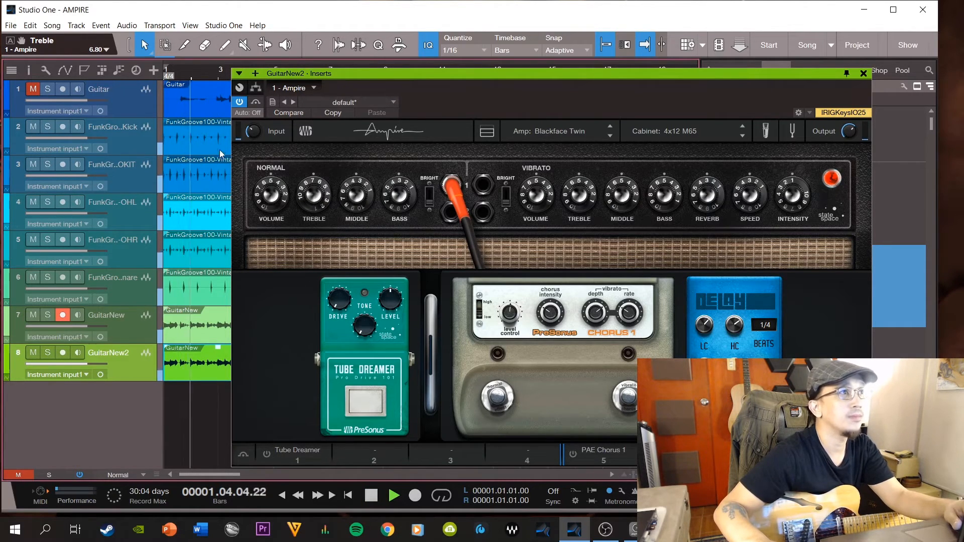
left_click(50, 352)
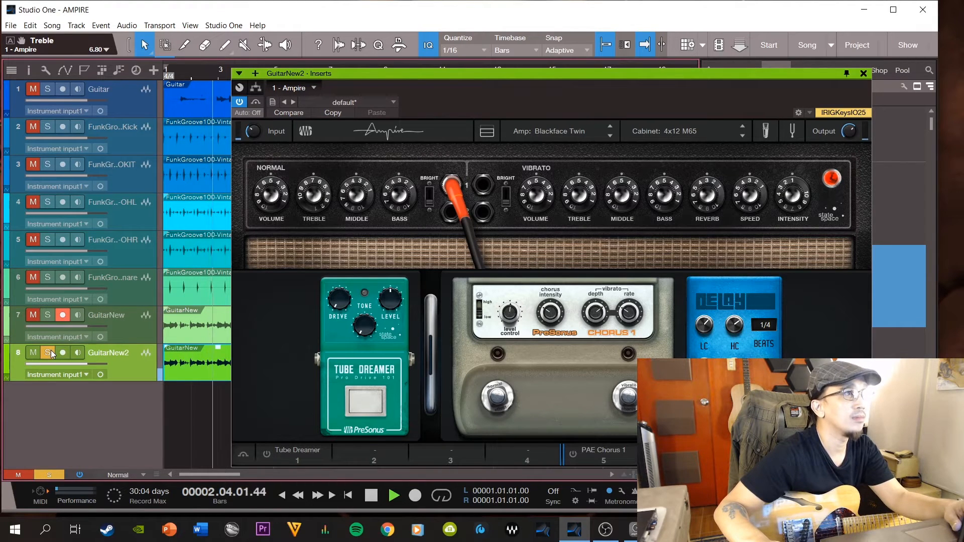
key("space")
Set the Normal channel's Volume to 6.13, raise its Treble and set its Bass to 4.69 during playback, and close the Ampire window.
mouse_move(277, 212)
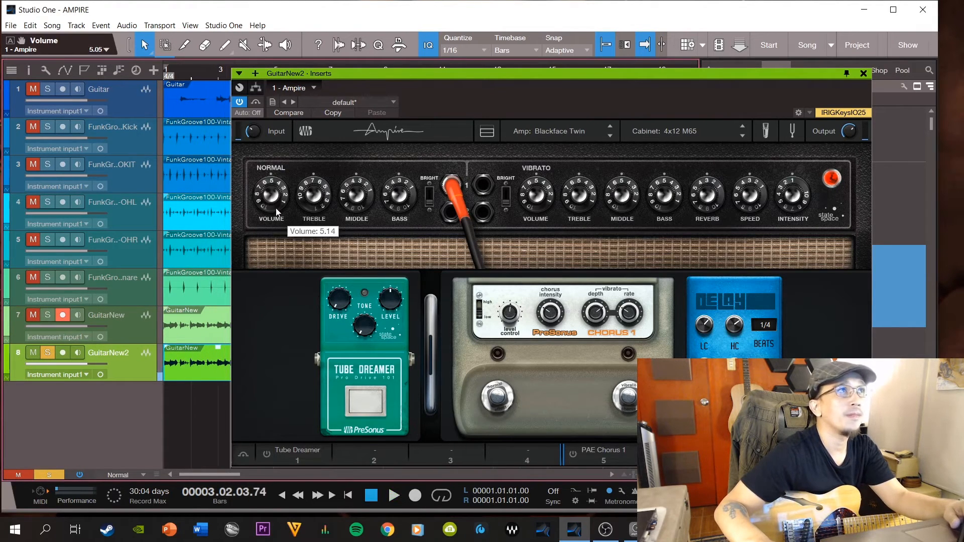
key("space")
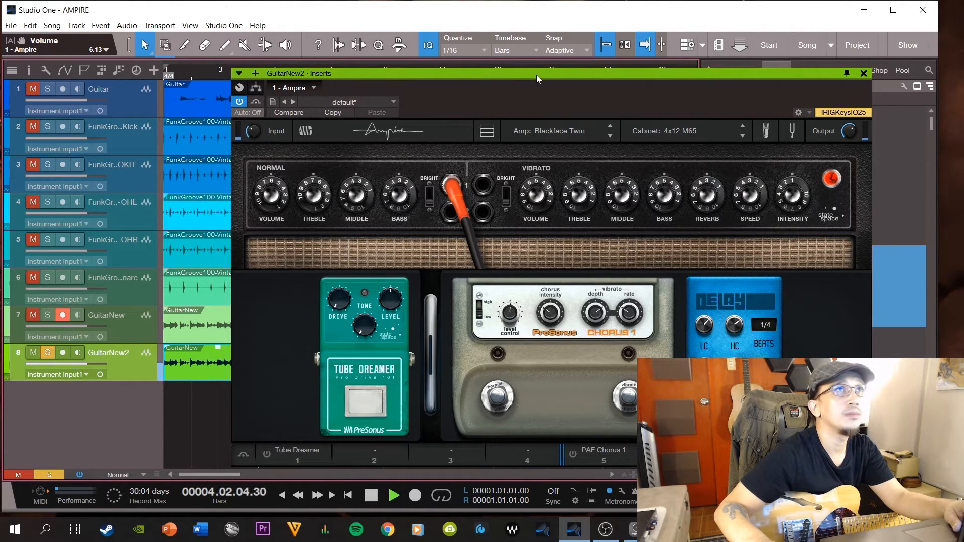
left_click_drag(537, 75, 648, 45)
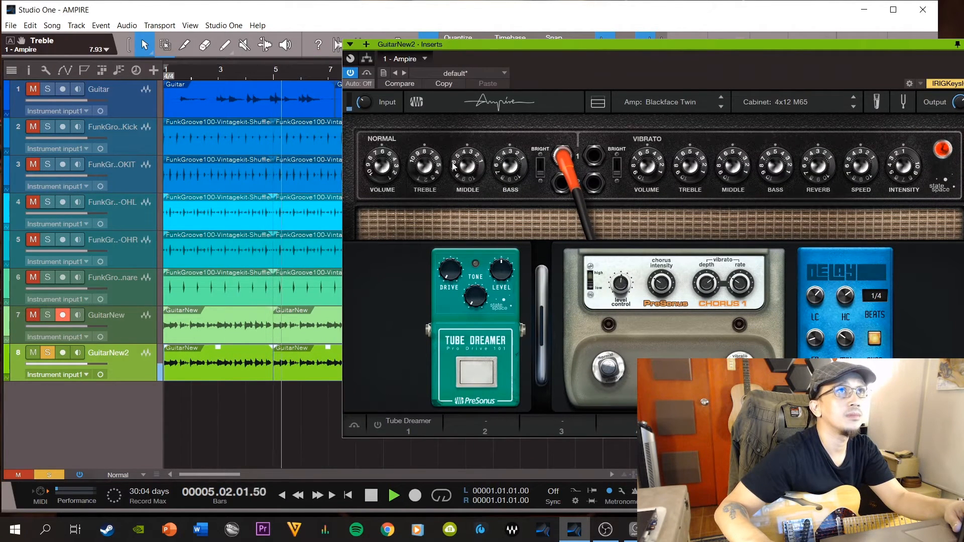
left_click_drag(424, 164, 425, 171)
left_click_drag(512, 169, 513, 163)
left_click_drag(810, 45, 763, 61)
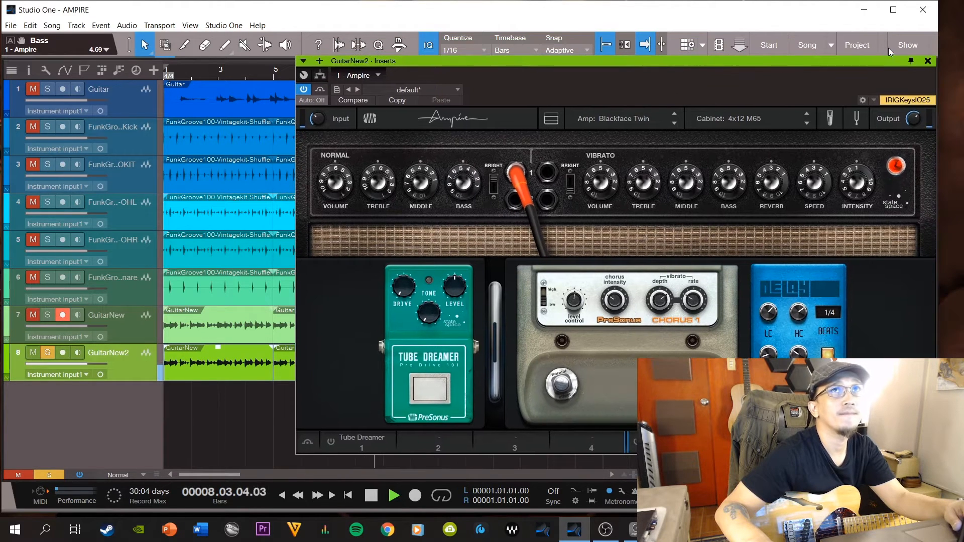
left_click(928, 61)
key("space")
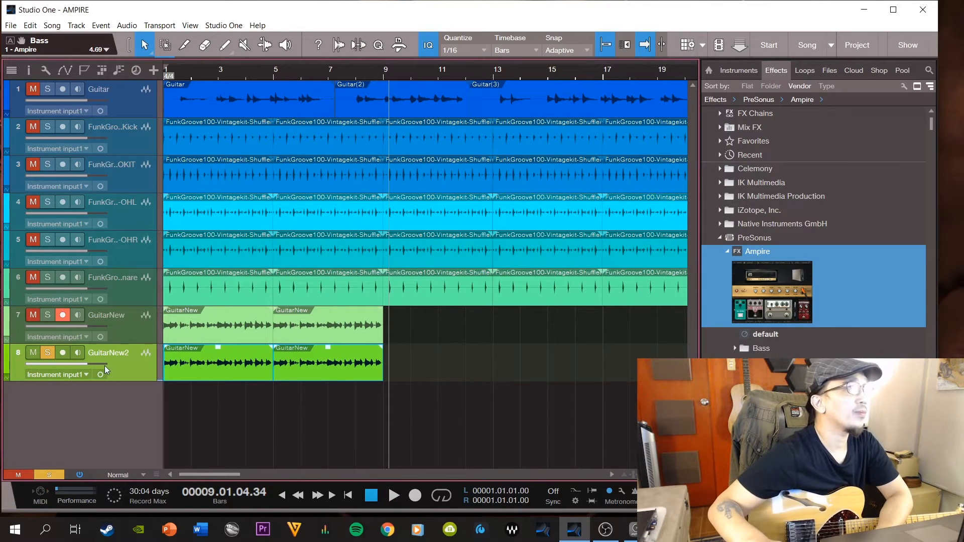
Delete the two copied clips from the GuitarNew2 track.
left_click(119, 337)
left_click_drag(411, 372, 166, 374)
key("Delete")
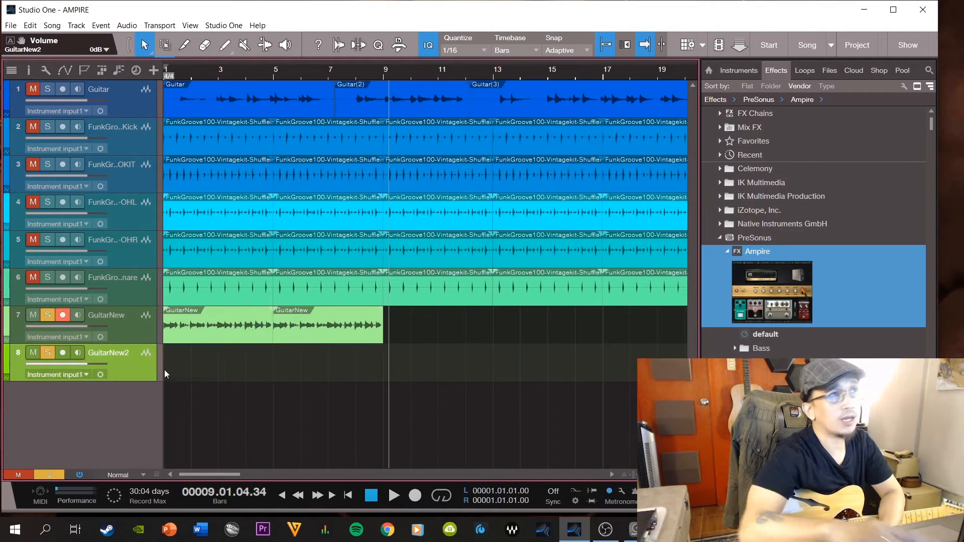
Return to bar 1, clear all solos, arm GuitarNew2 in place of GuitarNew, and start recording a second guitar part.
left_click(373, 497)
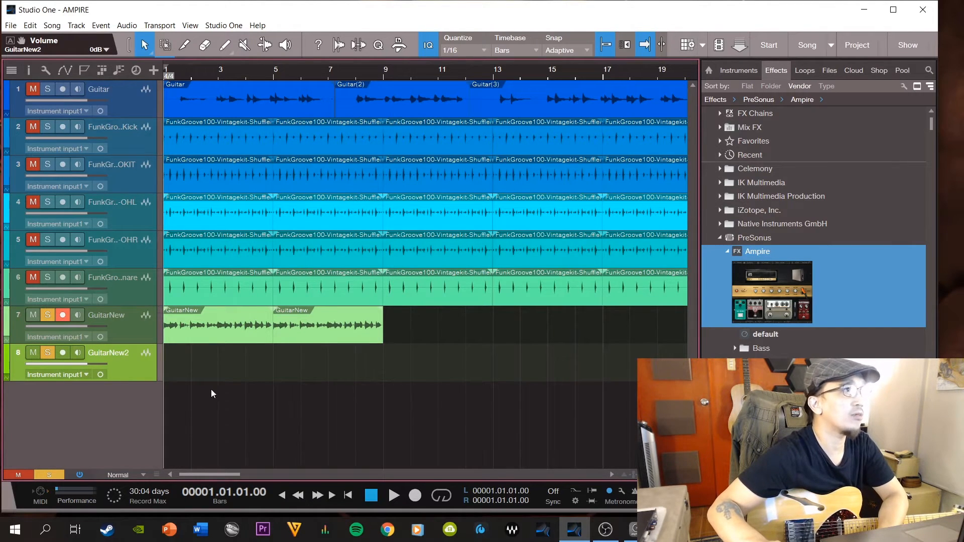
left_click(50, 473)
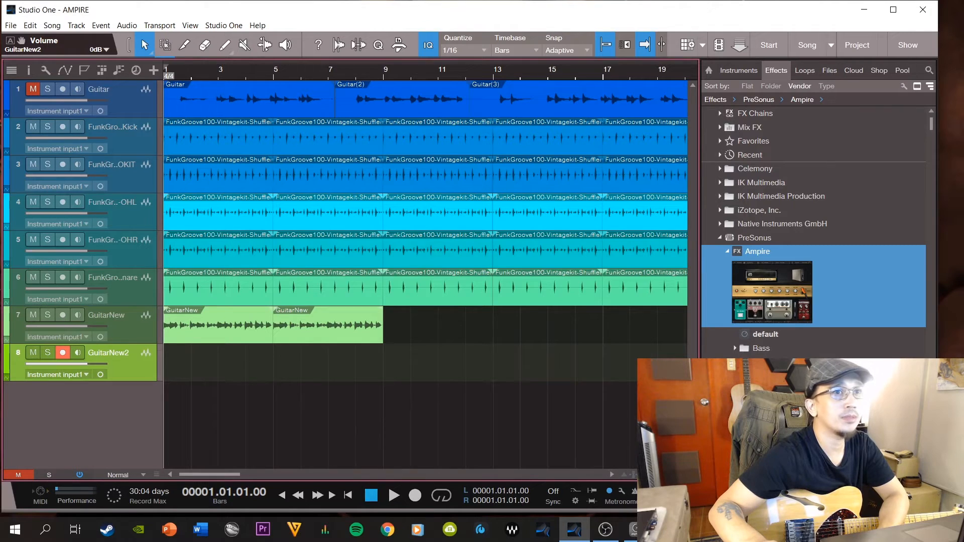
key("e")
key("w")
key("w")
key("e")
key("e")
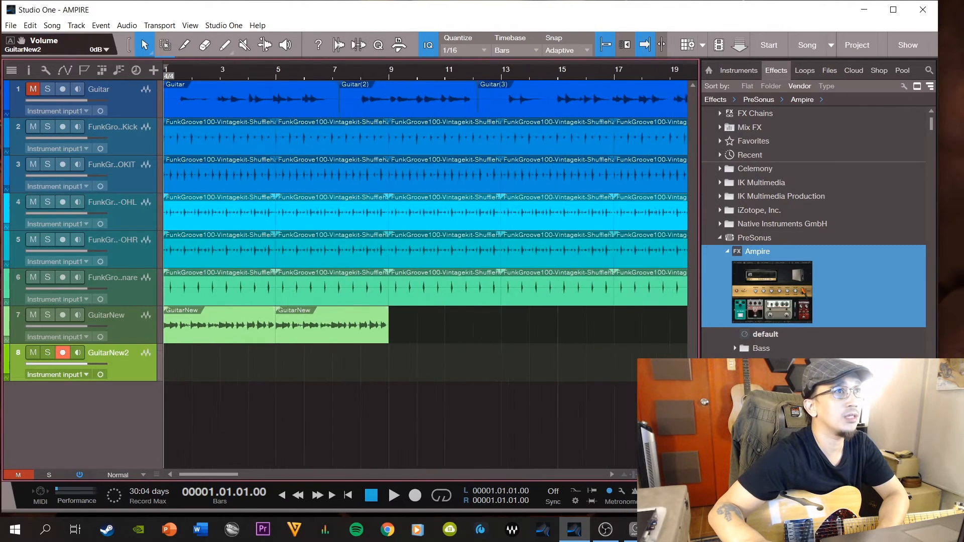
left_click(415, 497)
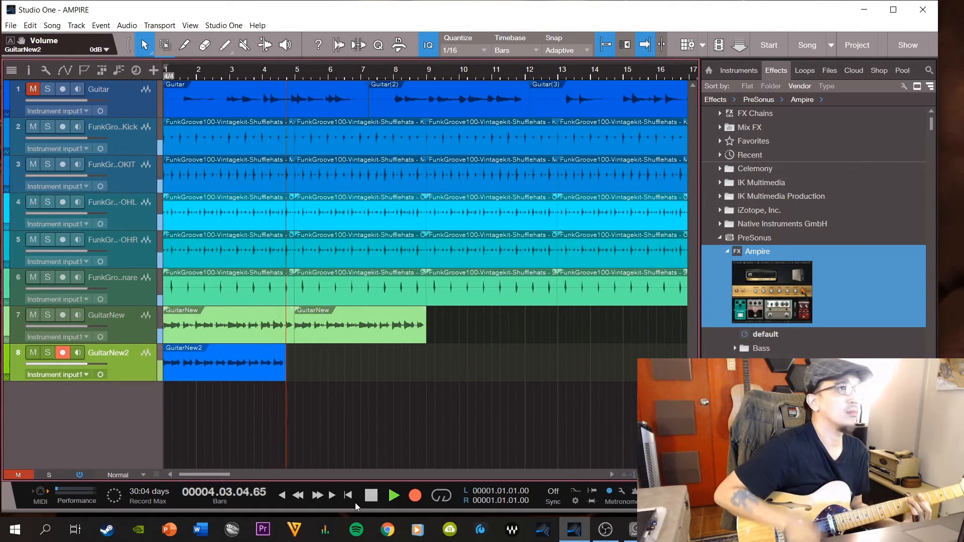
Stop the recording, trim the GuitarNew2 take to end at bar 5, and play the song from the start.
key("space")
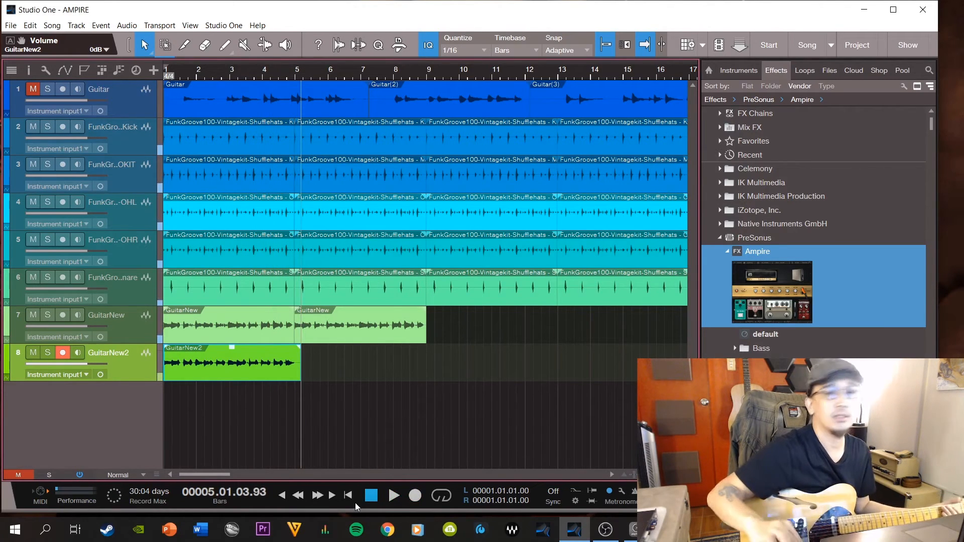
left_click_drag(296, 371, 294, 371)
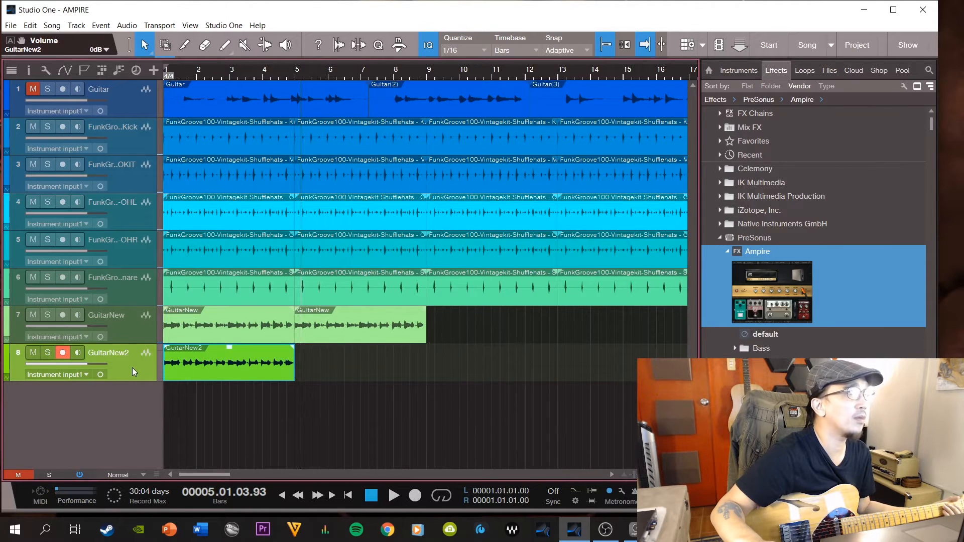
left_click(376, 497)
left_click(393, 497)
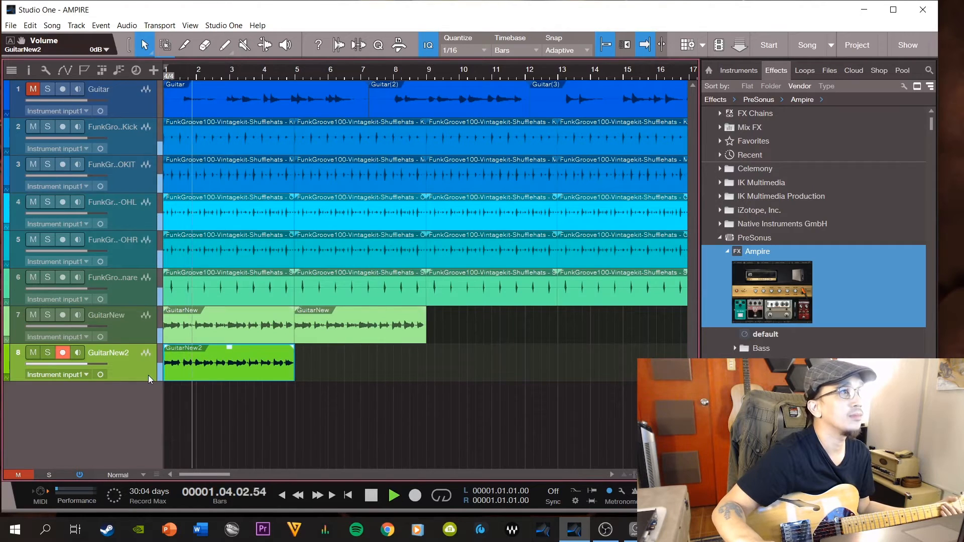
Pan the two new guitar tracks to opposite sides in the mixing console, with GuitarNew2 at L44, and hide the console.
key("F3")
left_click_drag(553, 315, 563, 308)
left_click_drag(500, 305, 494, 313)
left_click(14, 280)
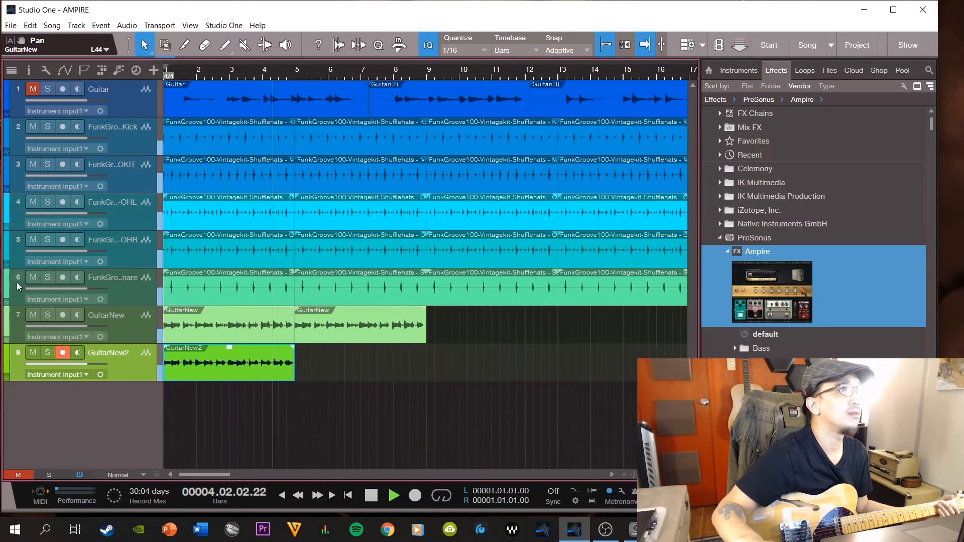
Duplicate the GuitarNew2 take across bars 5 to 9 and play both guitar parts from bar 1.
left_click(371, 496)
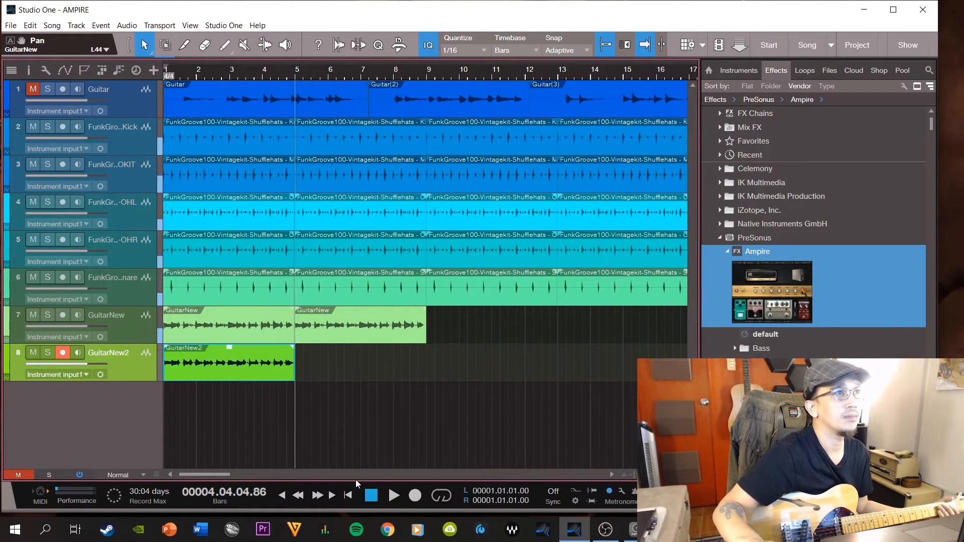
key("d")
left_click(373, 497)
left_click(393, 496)
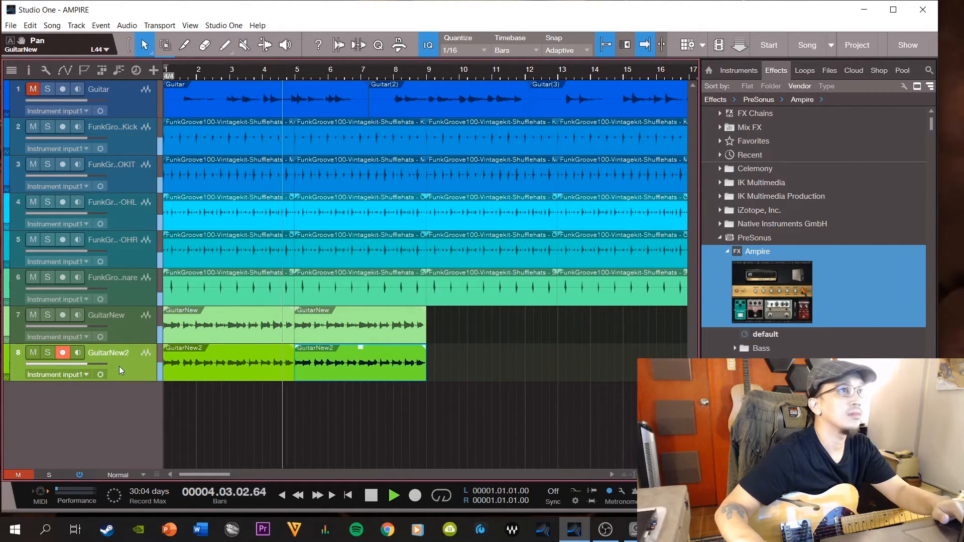
Duplicate the last GuitarNew and GuitarNew2 takes together until both parts reach bar 29, and return to bar 1.
key("w")
key("w")
key("w")
key("w")
left_click_drag(262, 325, 211, 363)
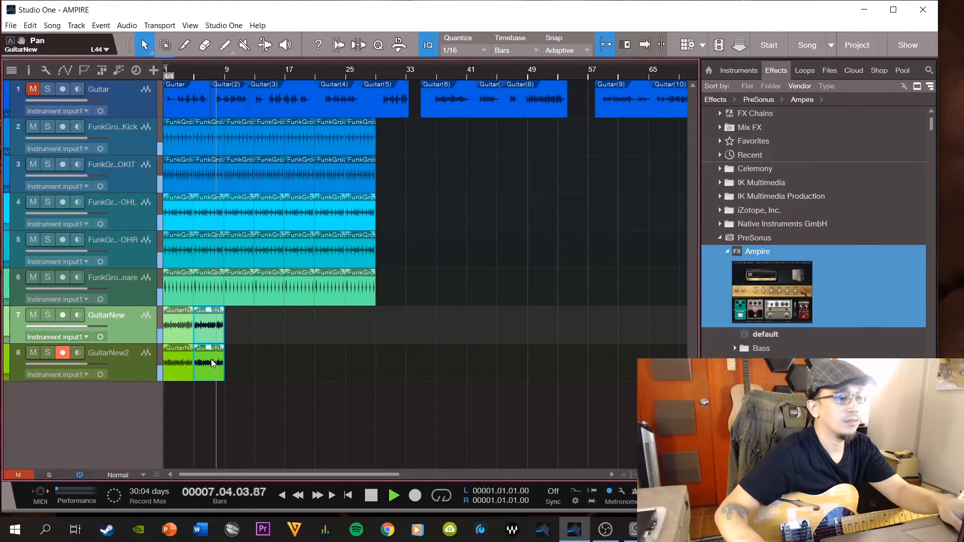
key("d")
key("d")
key("d")
key("d")
key("d")
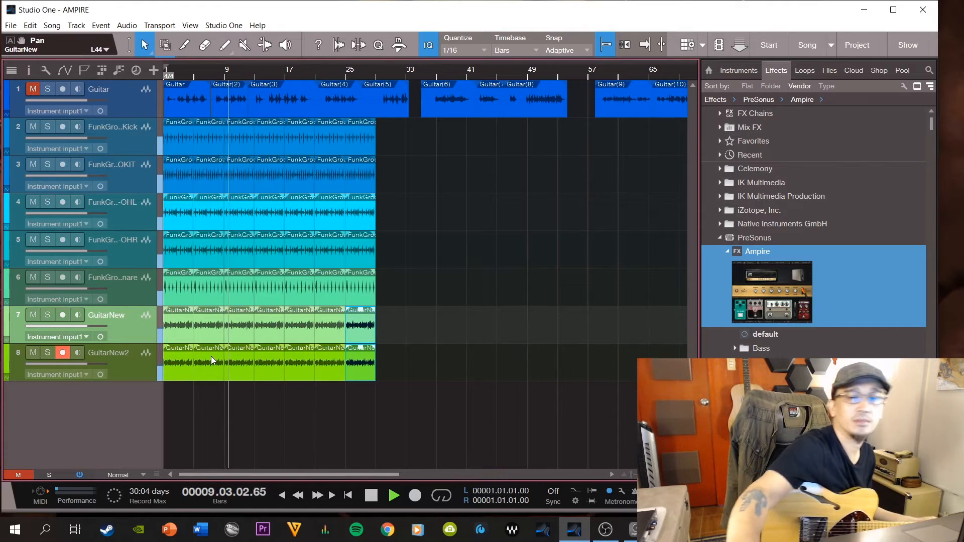
key("space")
key("f")
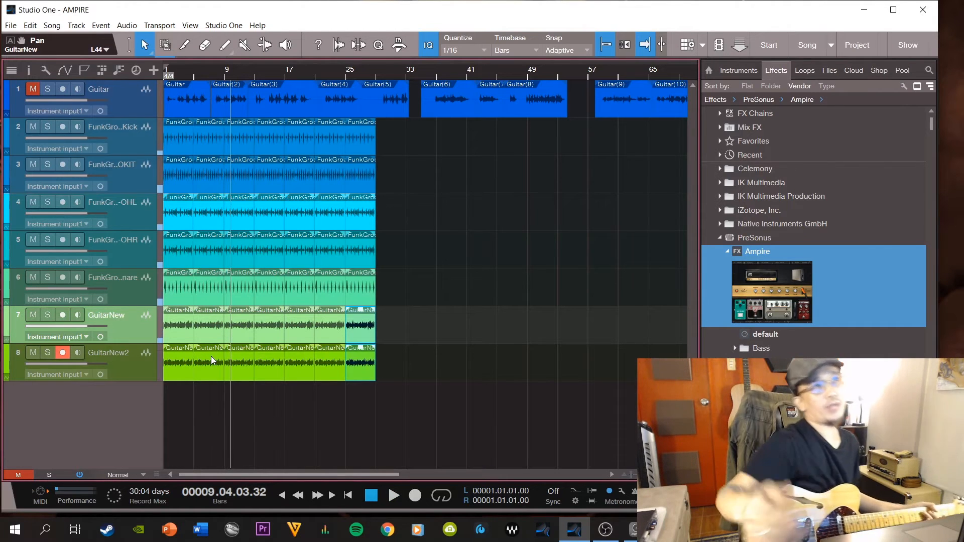
left_click(370, 495)
Add a new audio track named Bass below GuitarNew2.
left_click(128, 378)
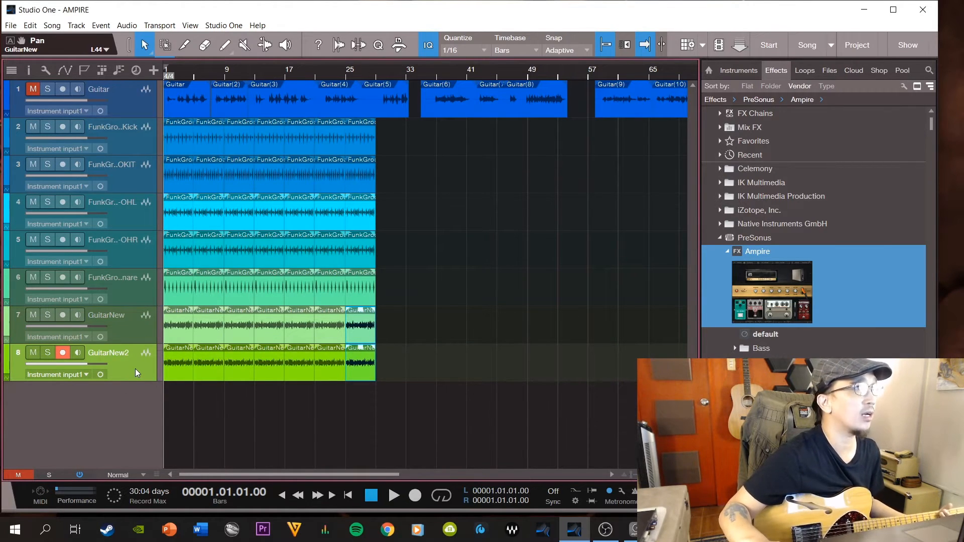
right_click(135, 368)
left_click(196, 271)
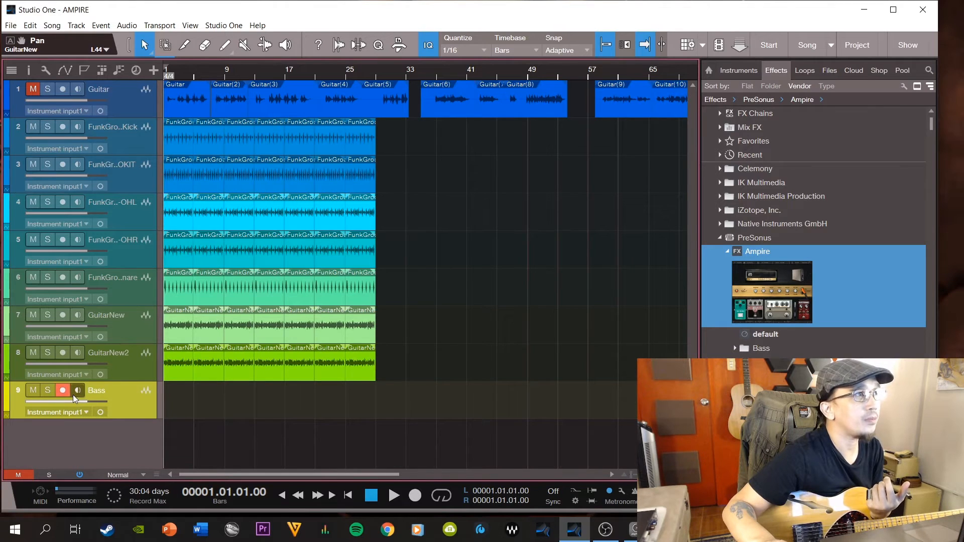
Insert Ampire on the Bass track with the Amp STV amp and set channel one's volume to 75%.
left_click_drag(759, 300, 132, 417)
left_click(611, 118)
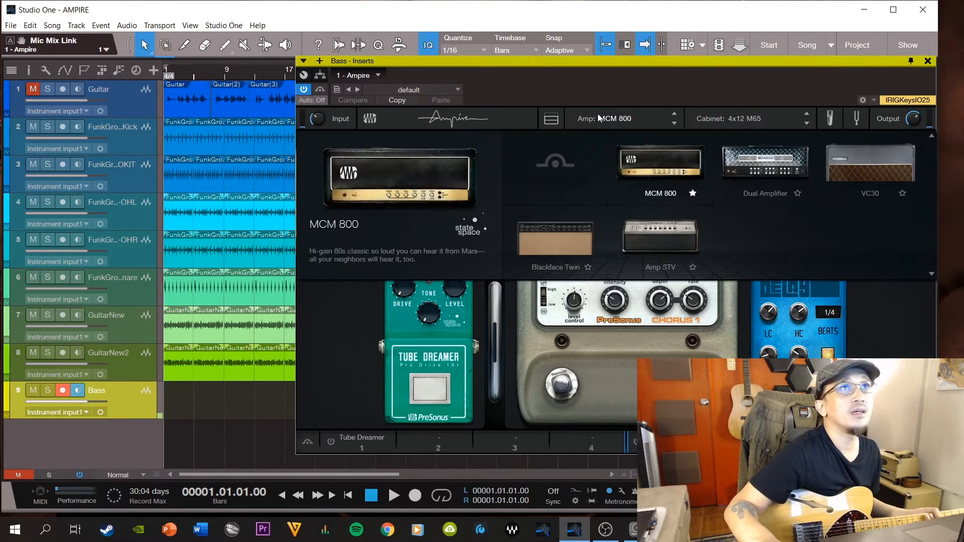
left_click(652, 242)
left_click_drag(711, 77, 617, 90)
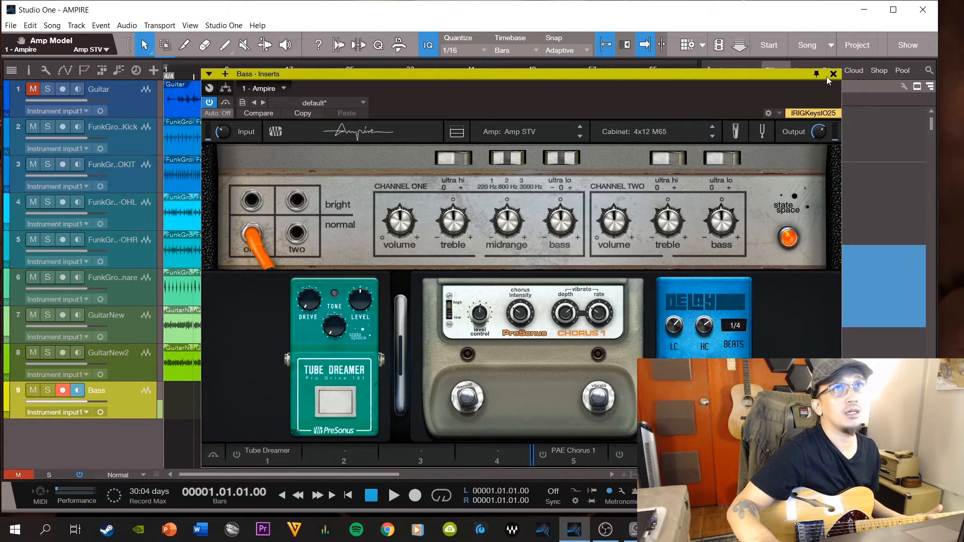
mouse_move(397, 226)
left_mouse_down()
mouse_move(397, 217)
mouse_move(396, 226)
left_mouse_up()
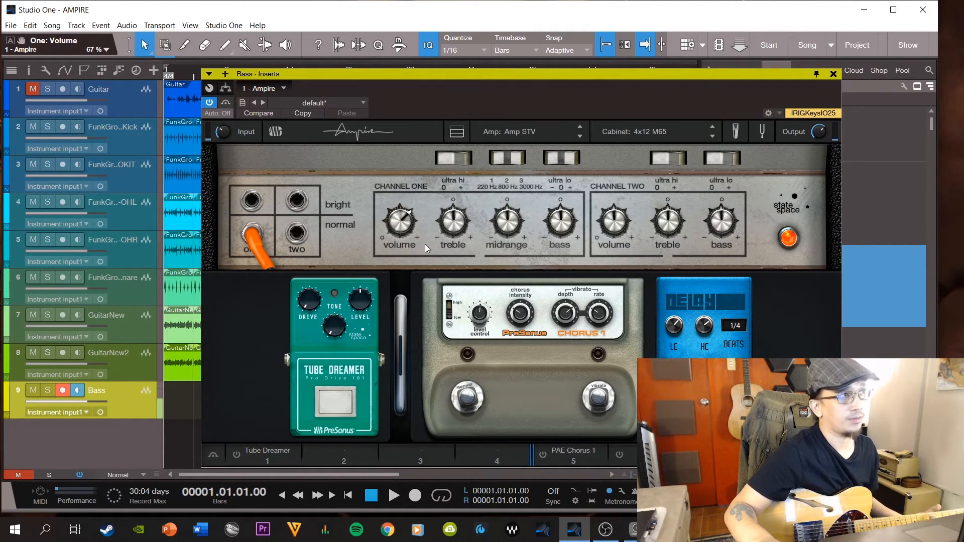
left_click_drag(404, 227, 404, 220)
left_click(833, 74)
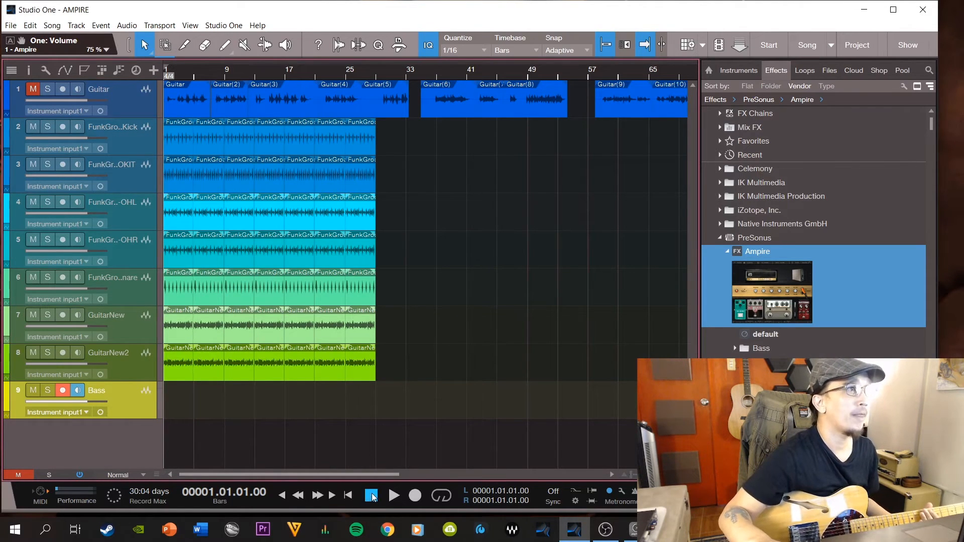
Record a bass part on the Bass track from bar 1 and trim the take to end at bar 5.
left_click(426, 498)
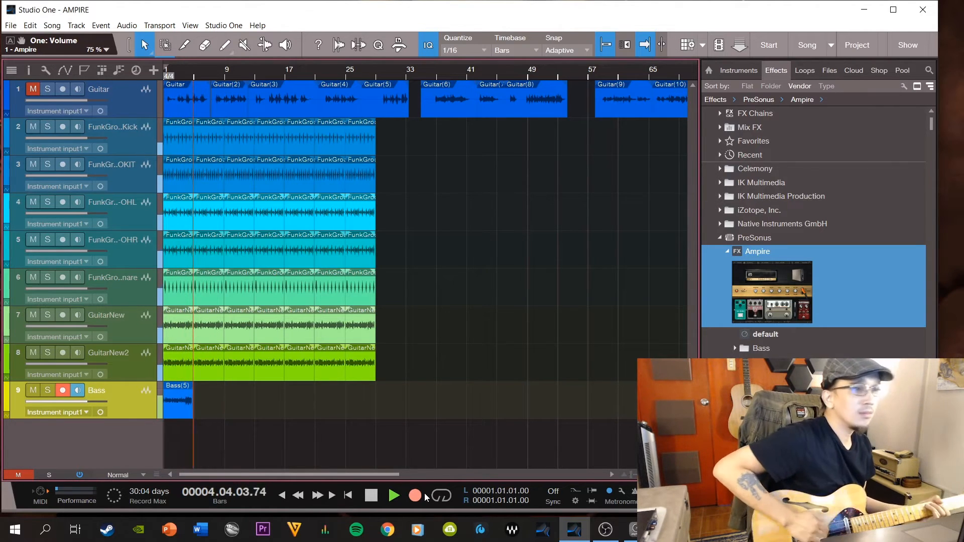
key("space")
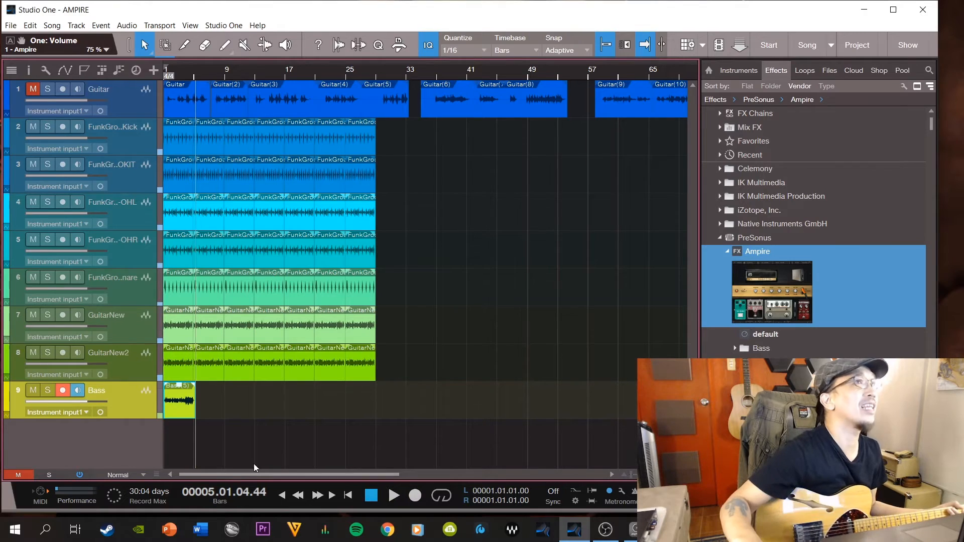
left_click_drag(188, 77, 282, 344)
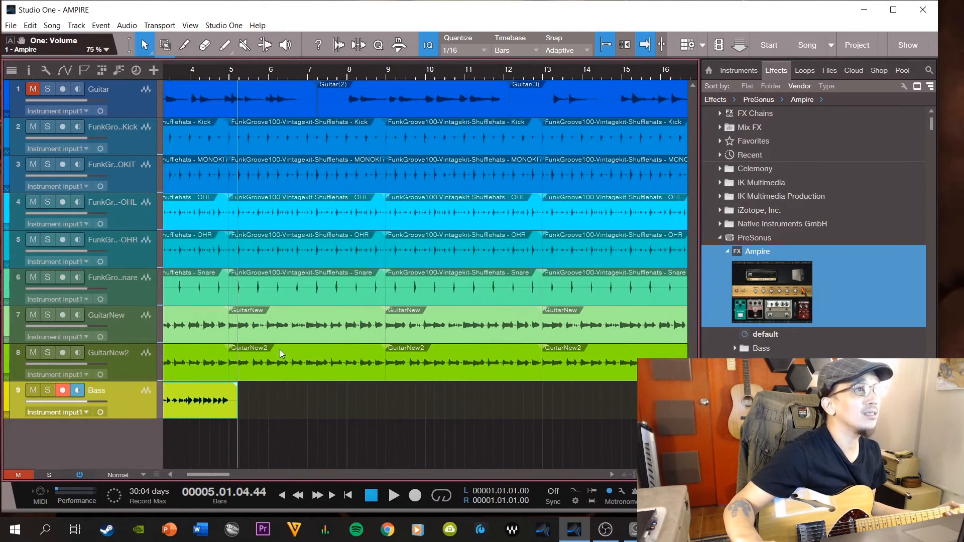
left_click_drag(241, 398, 229, 398)
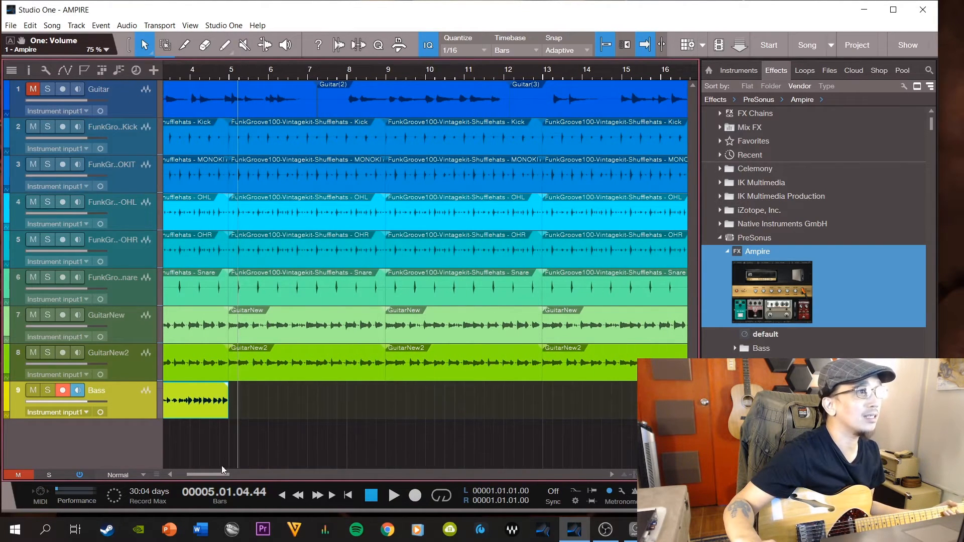
Turn off input monitoring on the Bass track.
left_click_drag(219, 474, 177, 469)
double_click(214, 388)
left_click(78, 190)
left_click(688, 241)
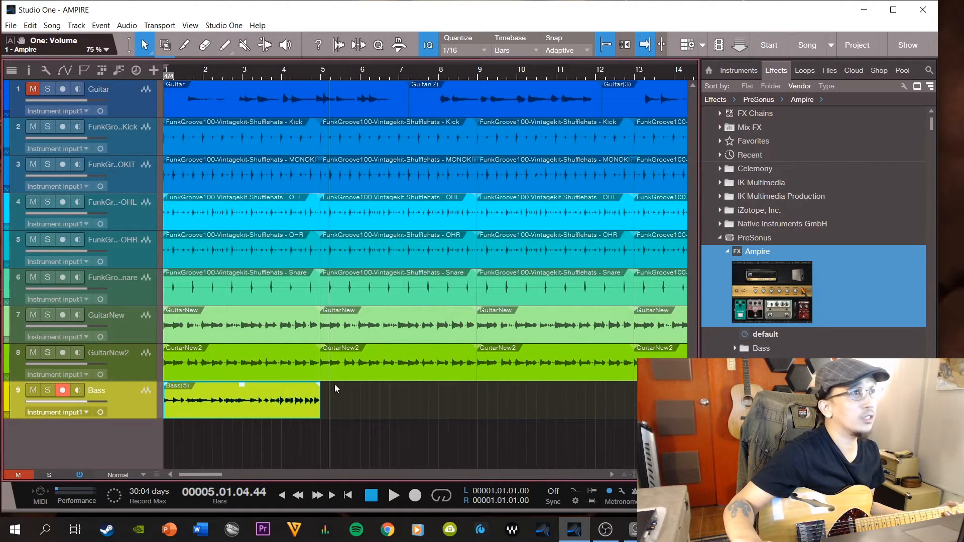
Transpose the recorded bass take by -12 semitones.
right_click(275, 405)
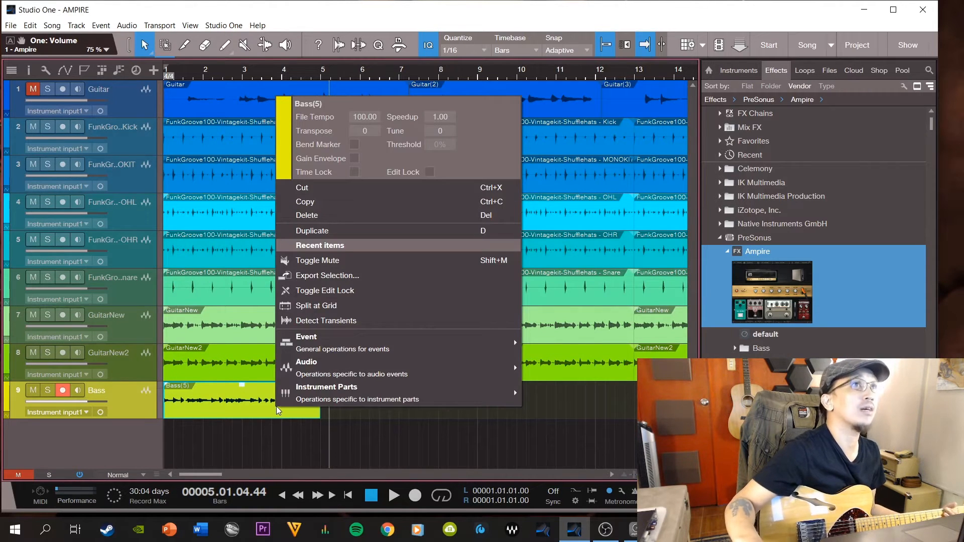
left_click(367, 131)
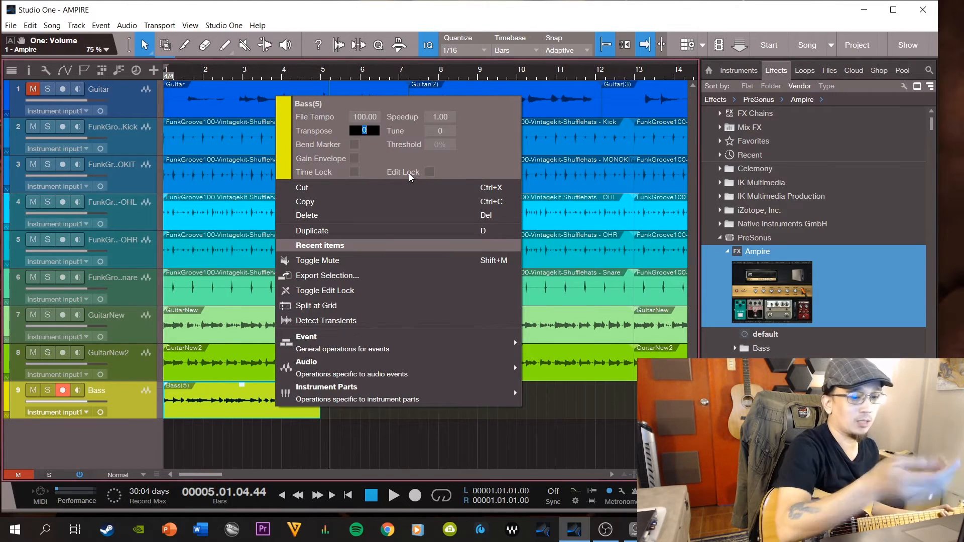
type("-12\\")
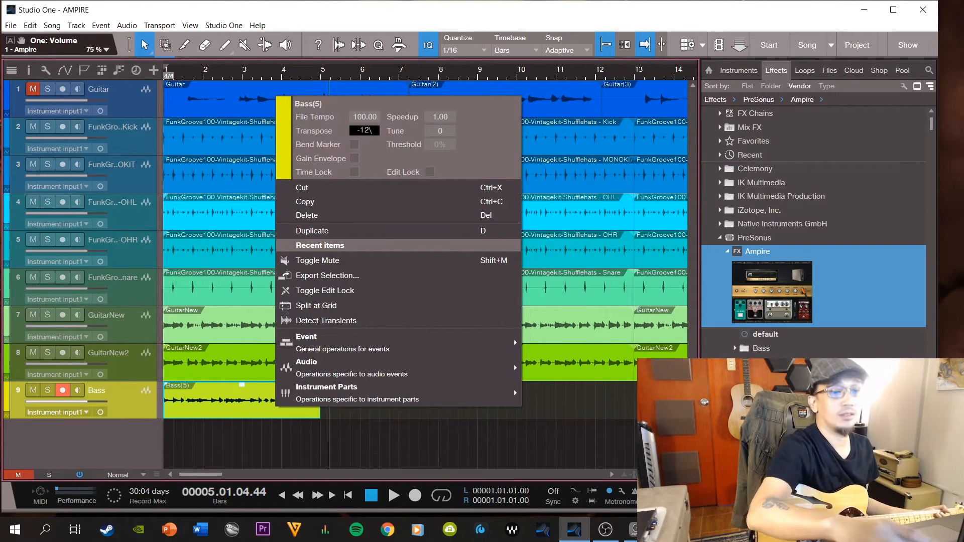
key("Return")
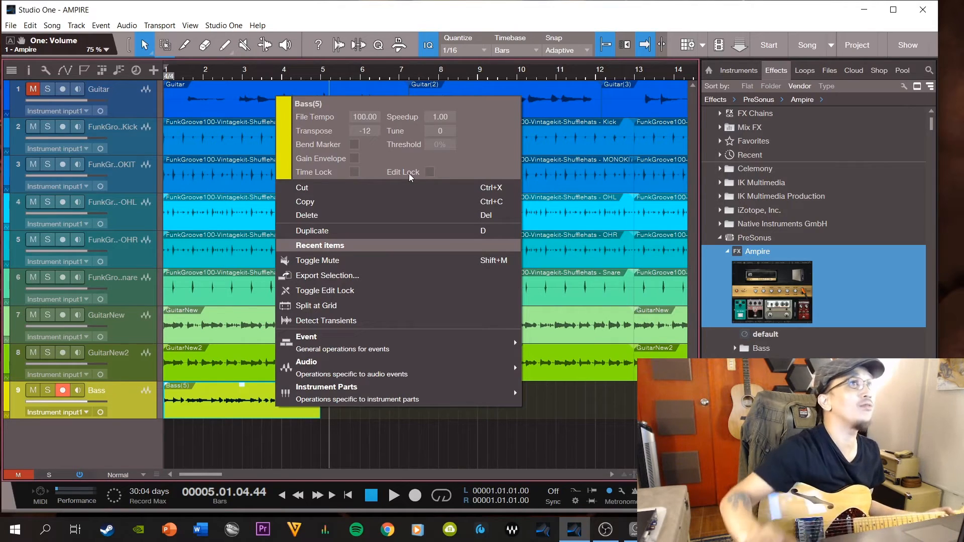
Play the song from bar 1 and raise the Bass track's volume to +2.6 dB.
left_click(373, 494)
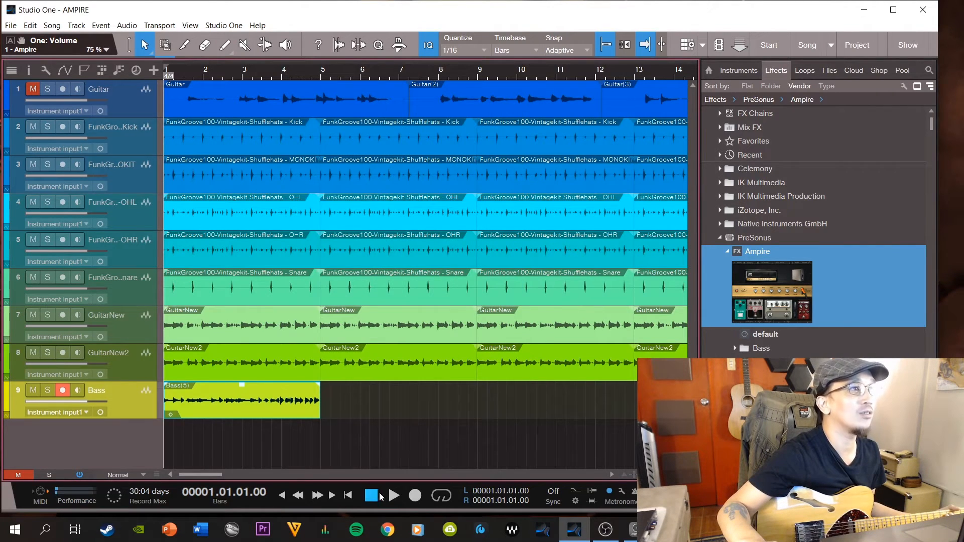
key("space")
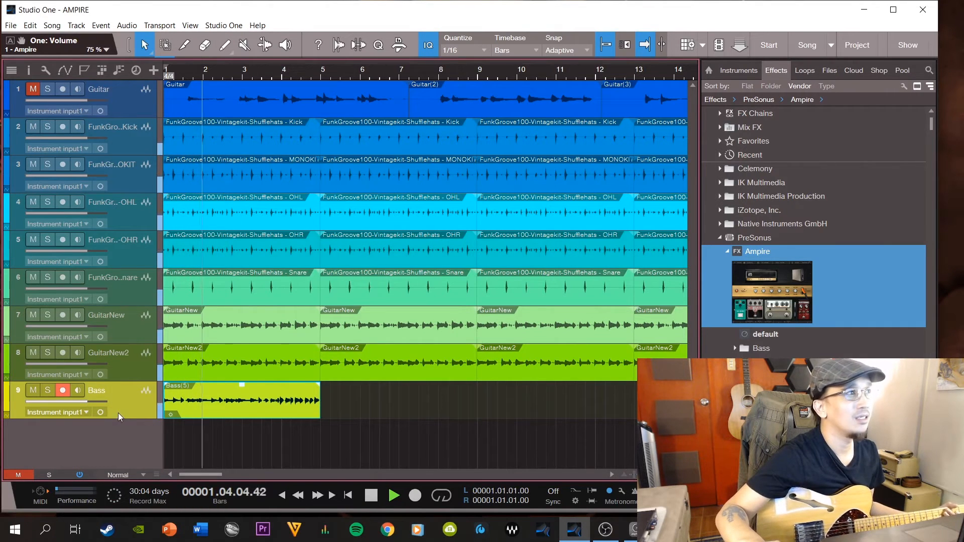
left_click_drag(91, 403, 95, 404)
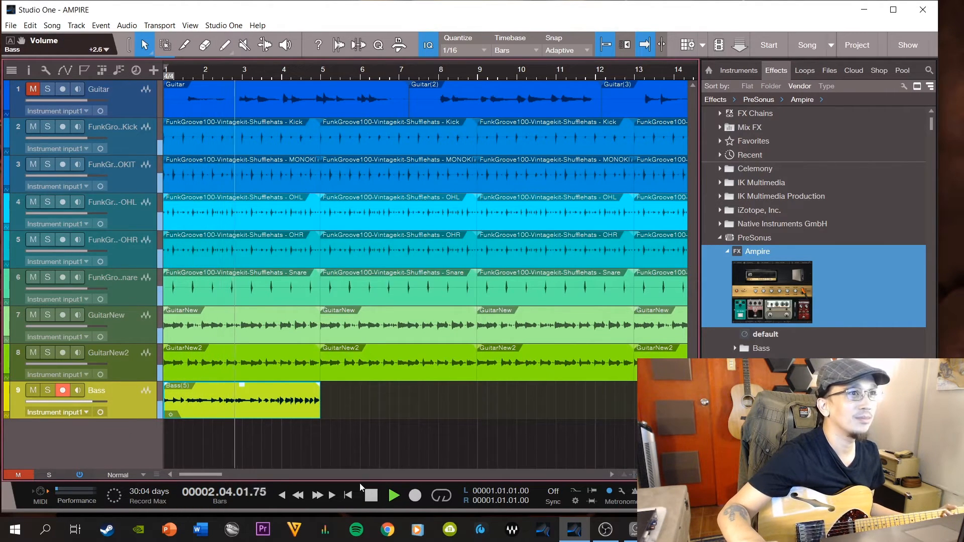
Disarm and solo the Bass track, and listen to it alone from bar 1.
left_click(62, 390)
left_click(52, 393)
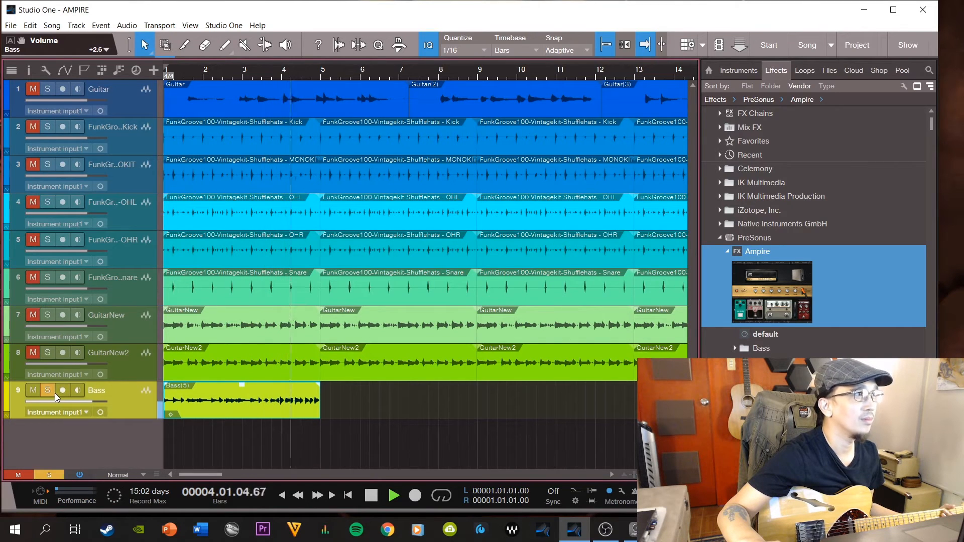
left_click(372, 496)
left_click(392, 496)
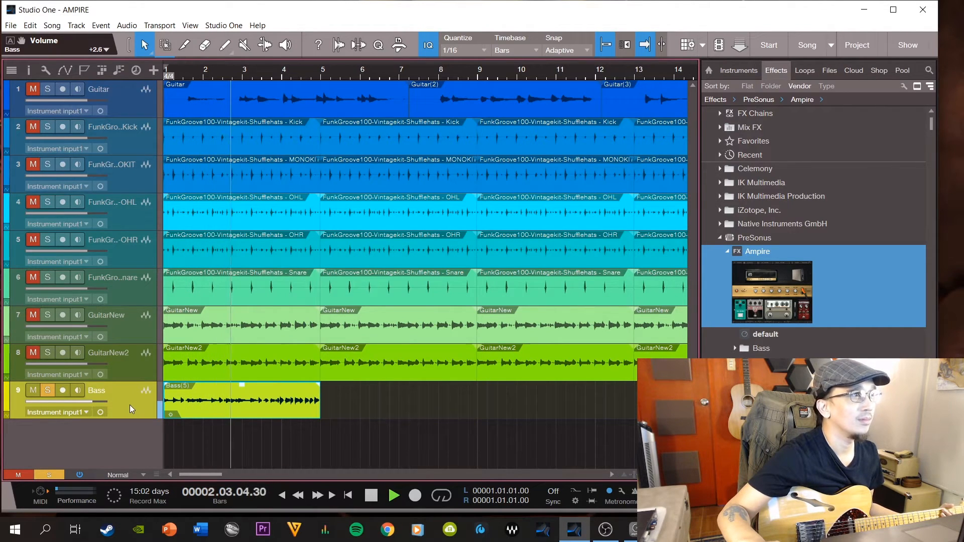
left_click(372, 494)
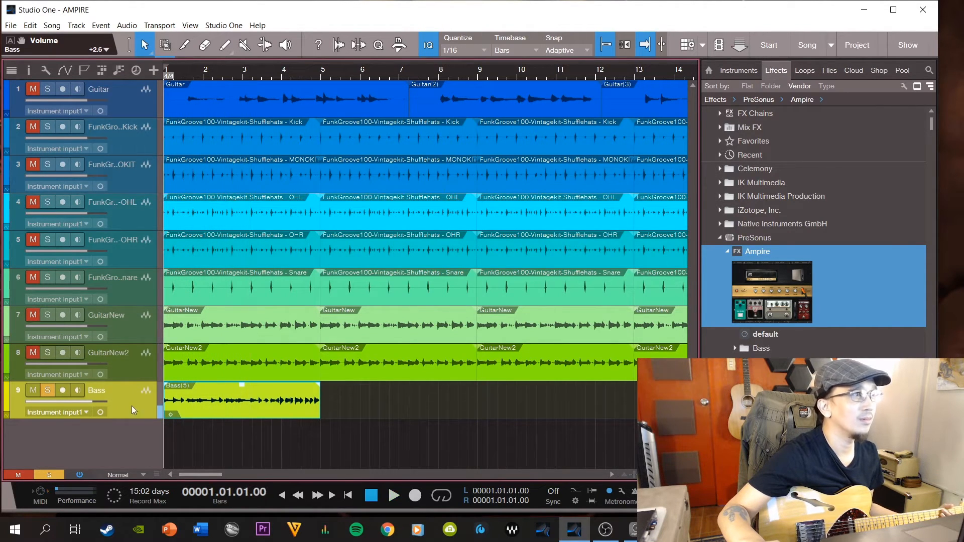
Open the Bass channel's Ampire from the mixing console, and raise channel one's bass while lowering its midrange and treble during playback.
key("F3")
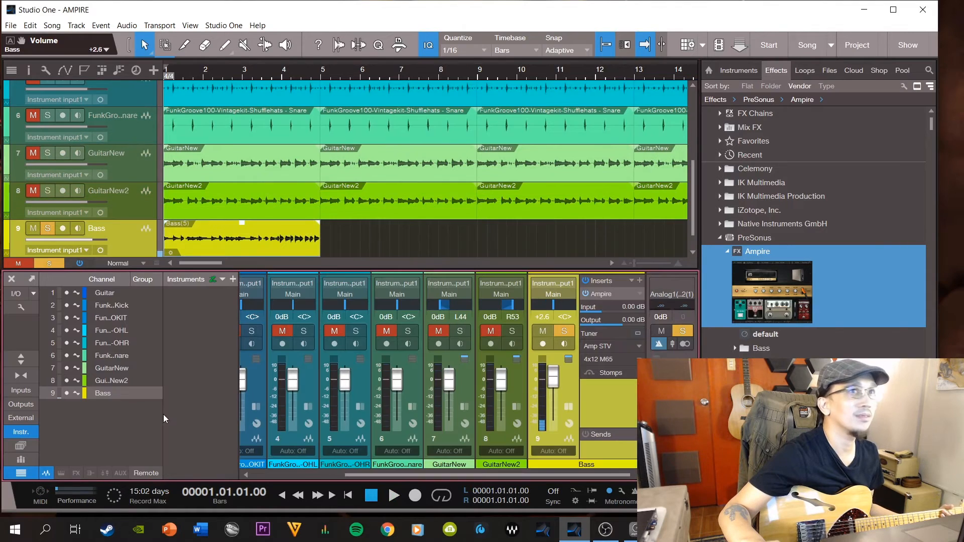
left_click(610, 296)
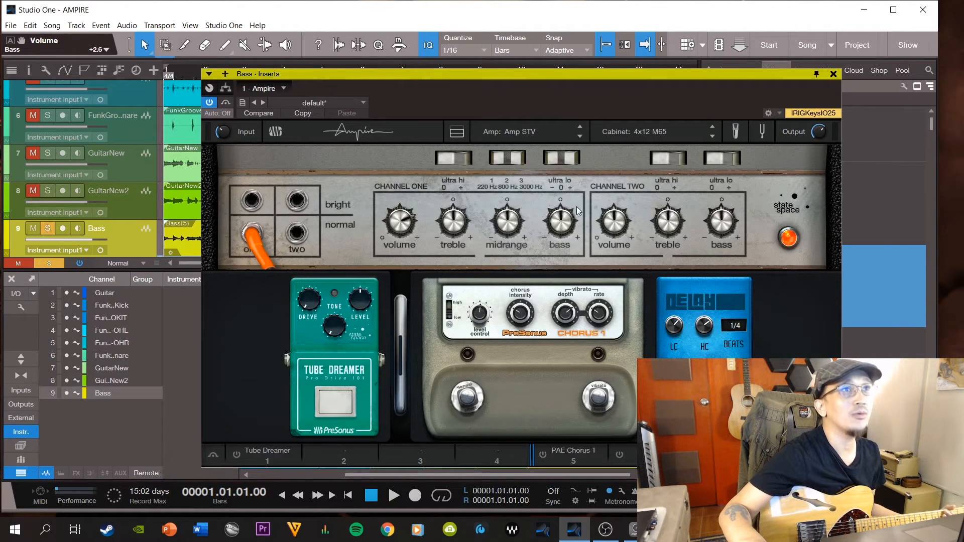
key("space")
left_click_drag(573, 227, 574, 213)
left_click_drag(507, 221, 448, 248)
Try the amp's Two Normal input, switch back to the One Normal input, and replay the bass from bar 1.
left_click_drag(252, 232, 301, 235)
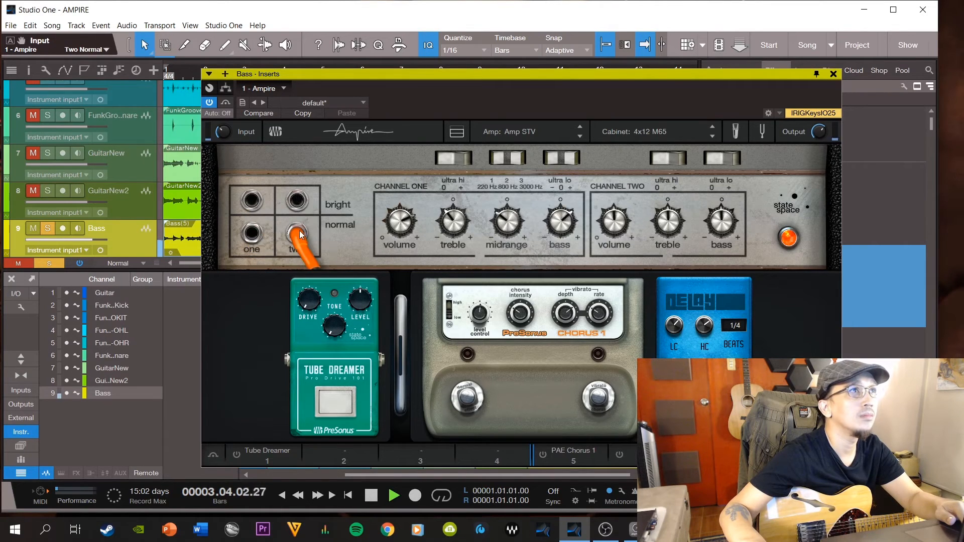
left_click(251, 235)
key("space")
left_click(174, 69)
key("space")
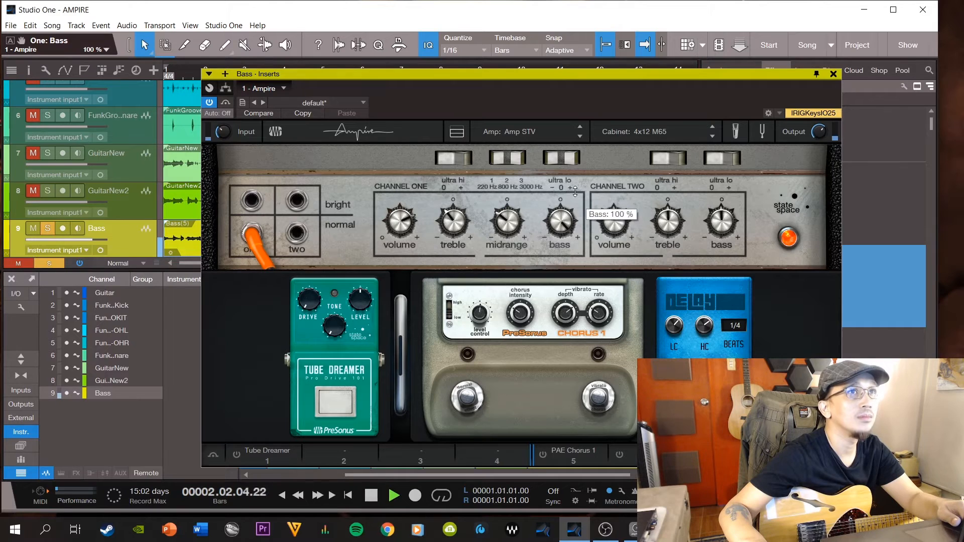
While auditioning the bass, set channel one's treble to 22% and midrange to -60%, with its bass knob slightly below centre.
left_click_drag(560, 230, 563, 255)
left_click_drag(506, 221, 504, 226)
left_click_drag(564, 225, 565, 219)
left_click_drag(445, 219, 468, 203)
left_click(512, 220)
key("space")
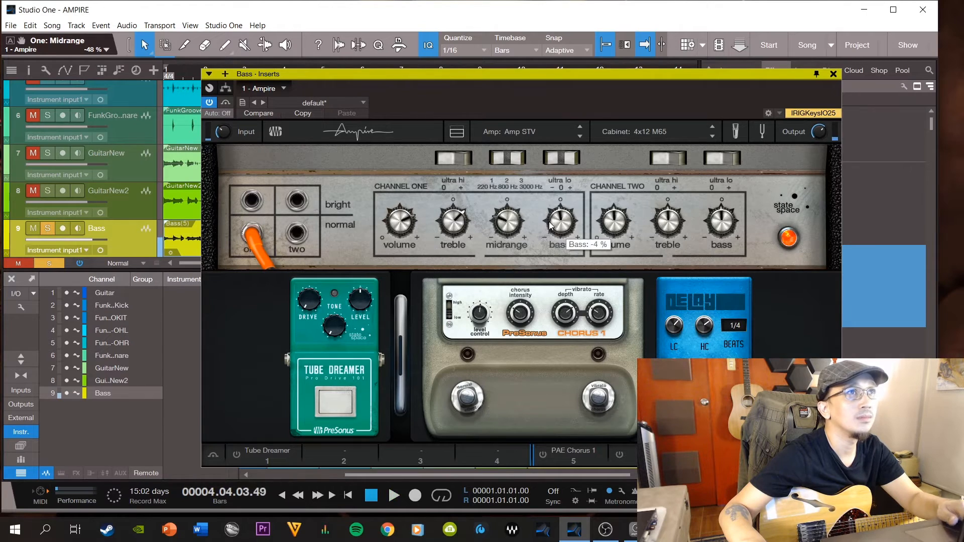
mouse_move(546, 216)
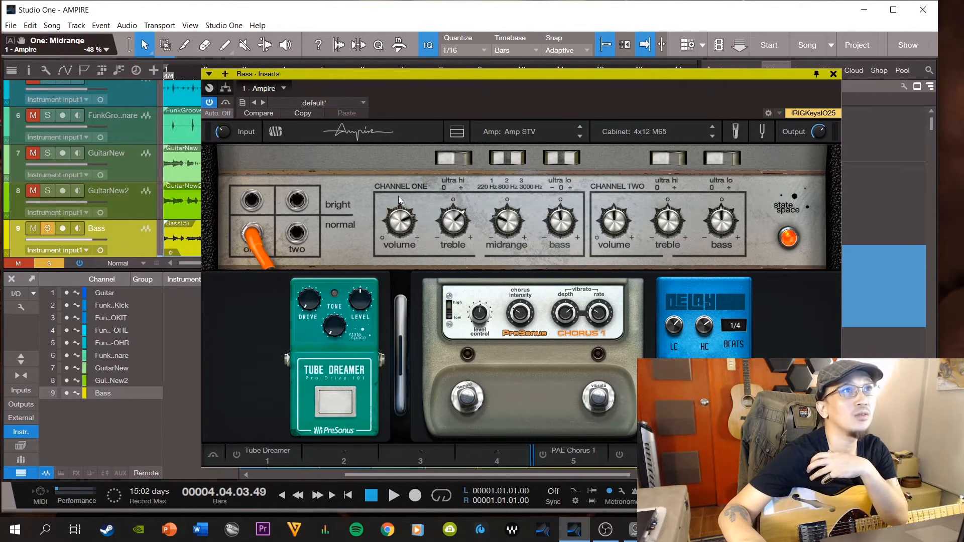
left_click(472, 226)
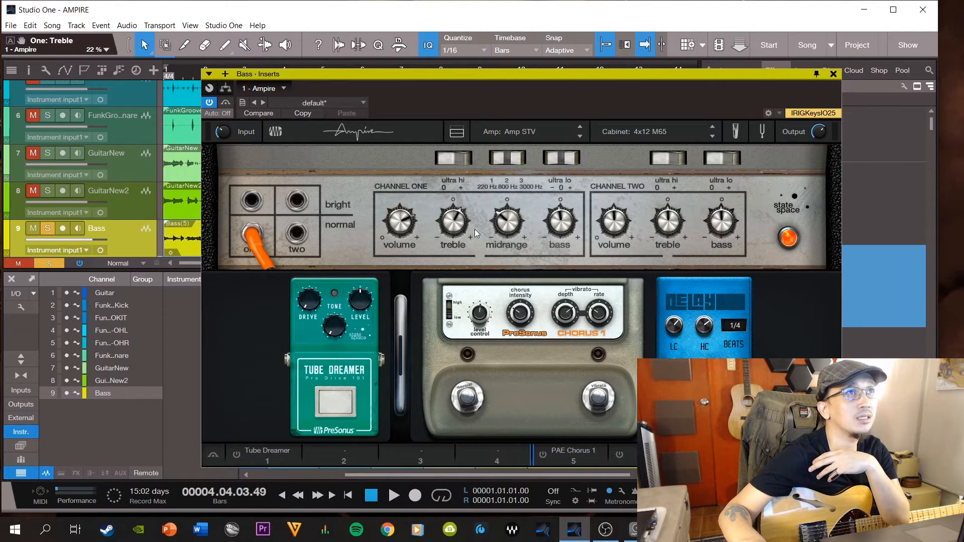
left_click_drag(558, 221, 498, 234)
key("space")
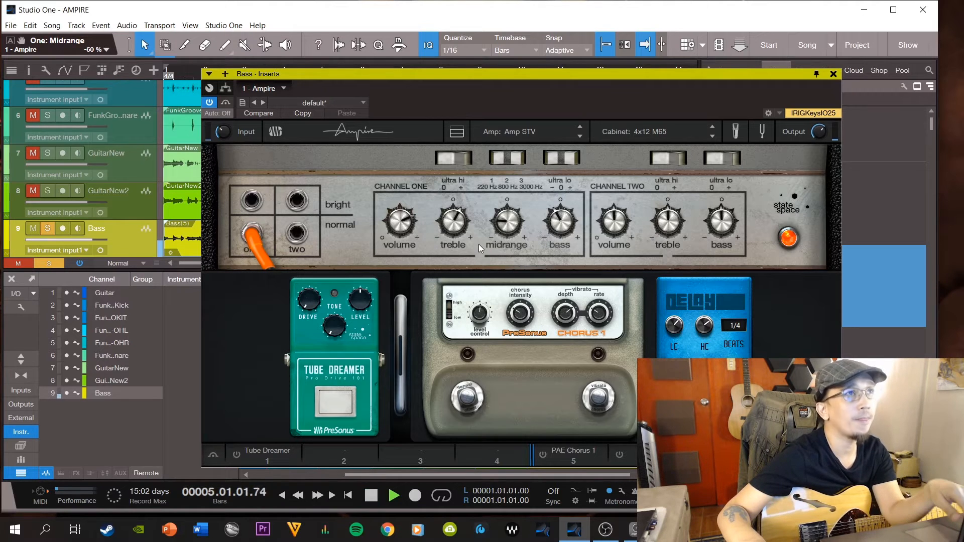
Replay the bass from bar 1, try channel one's 220 mid frequency, and set Ultra Lo to + with the mid frequency at 800.
mouse_move(579, 313)
key("space")
key("comma")
key("space")
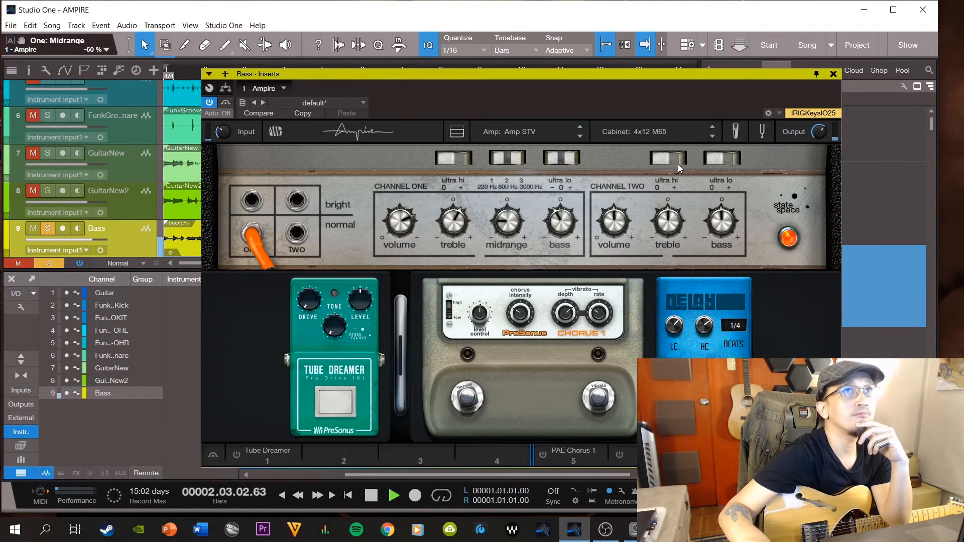
left_click(562, 160)
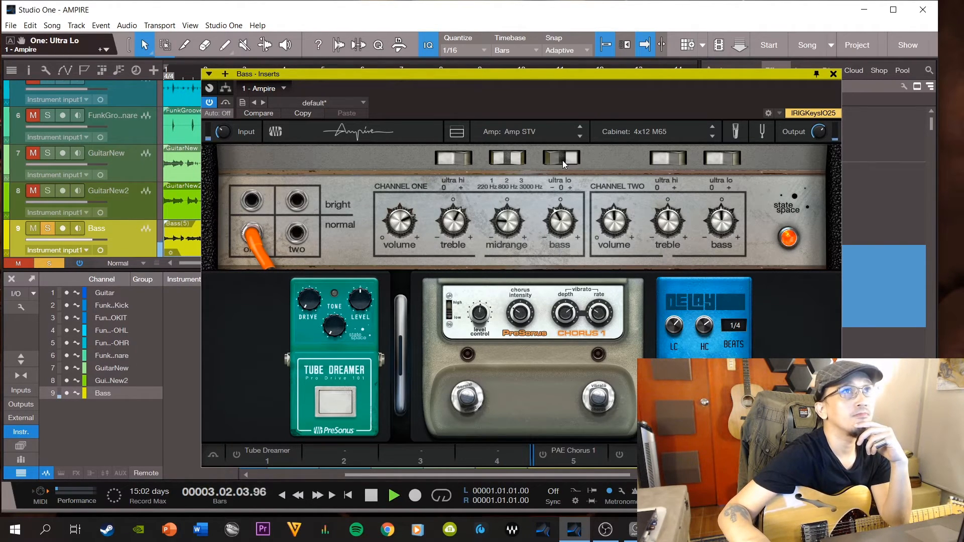
left_click(507, 162)
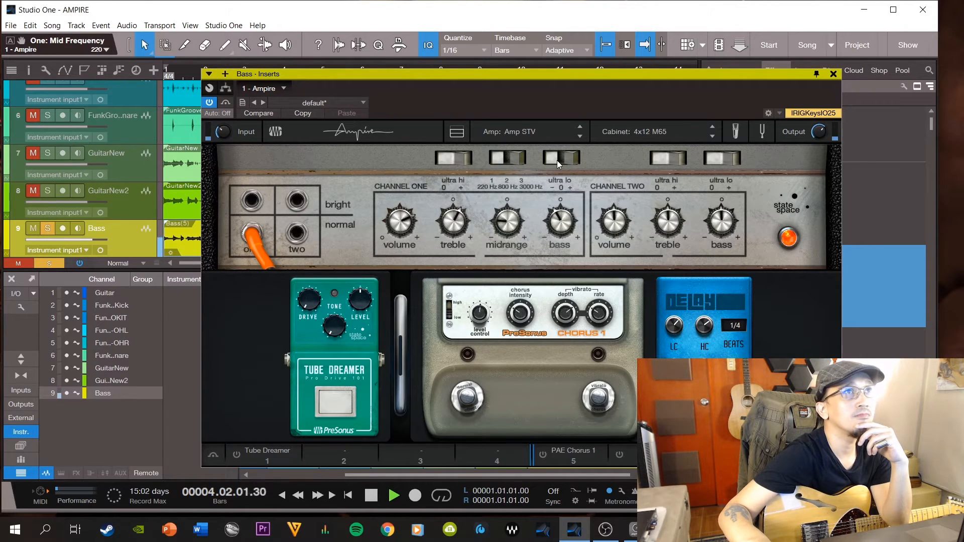
left_click(575, 161)
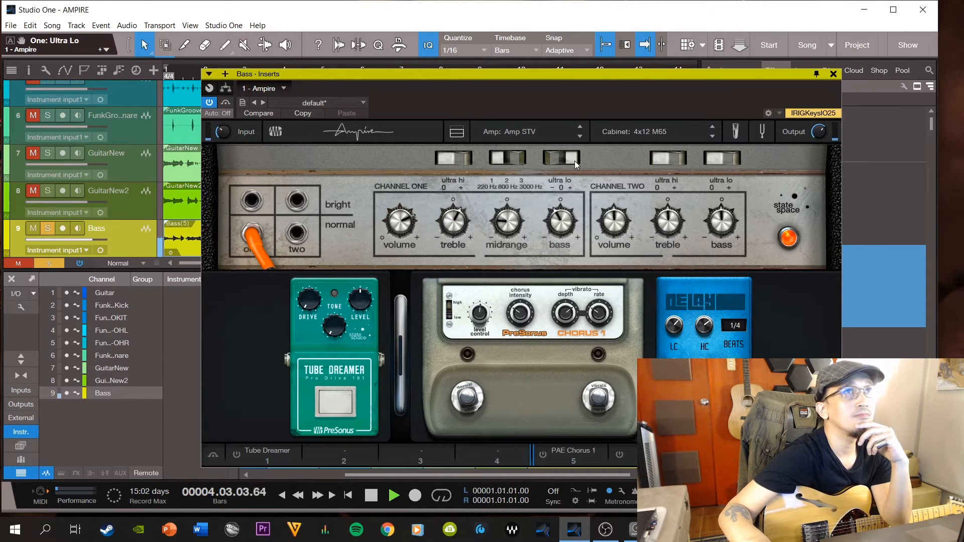
left_click(508, 162)
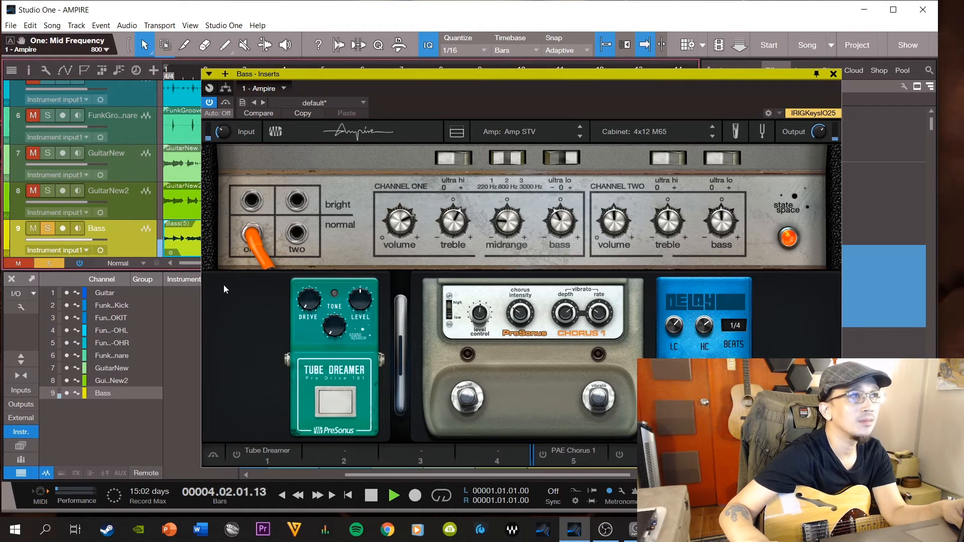
Loop playback over the bass take from bar 1 to bar 5, and raise channel one's treble with Ultra Lo set to 0.
key("p")
left_click(443, 498)
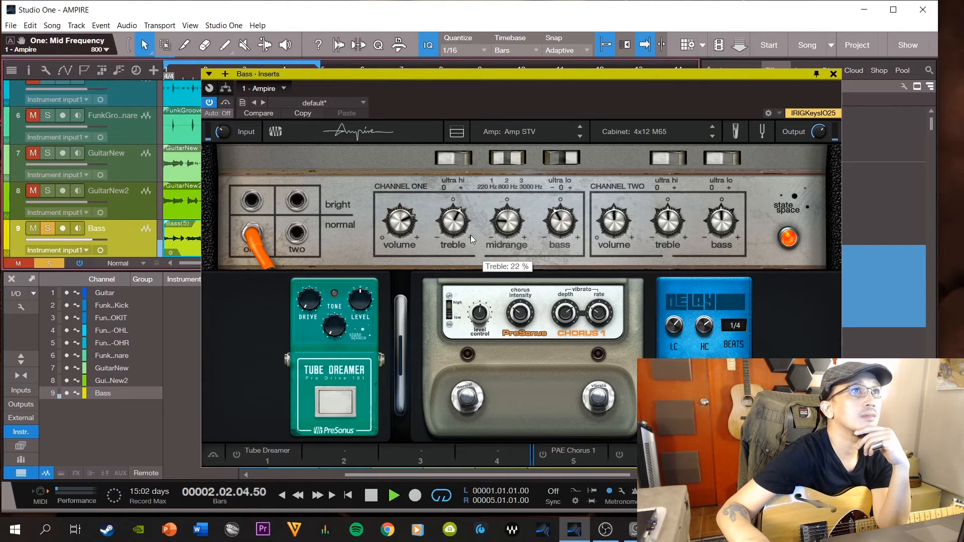
left_click_drag(471, 236, 472, 214)
left_click(517, 162)
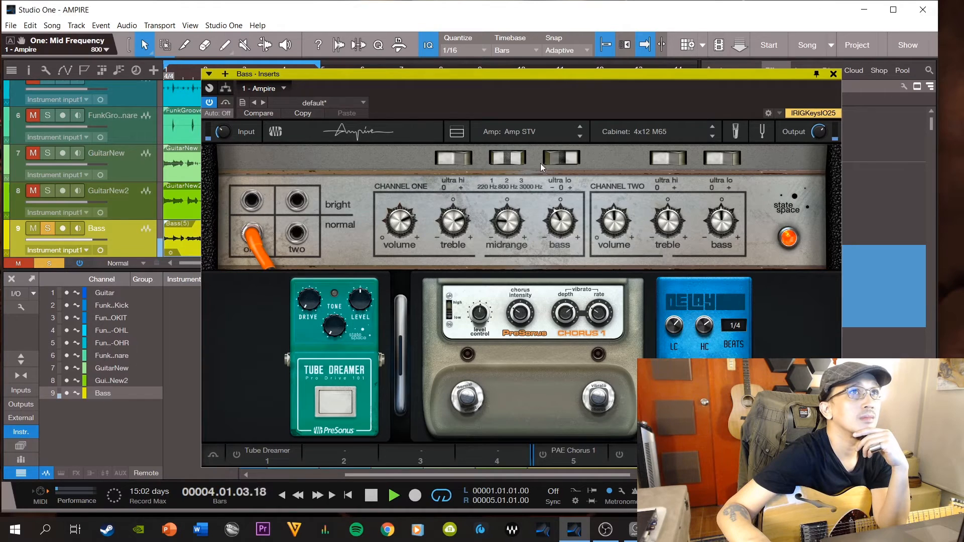
left_click(557, 163)
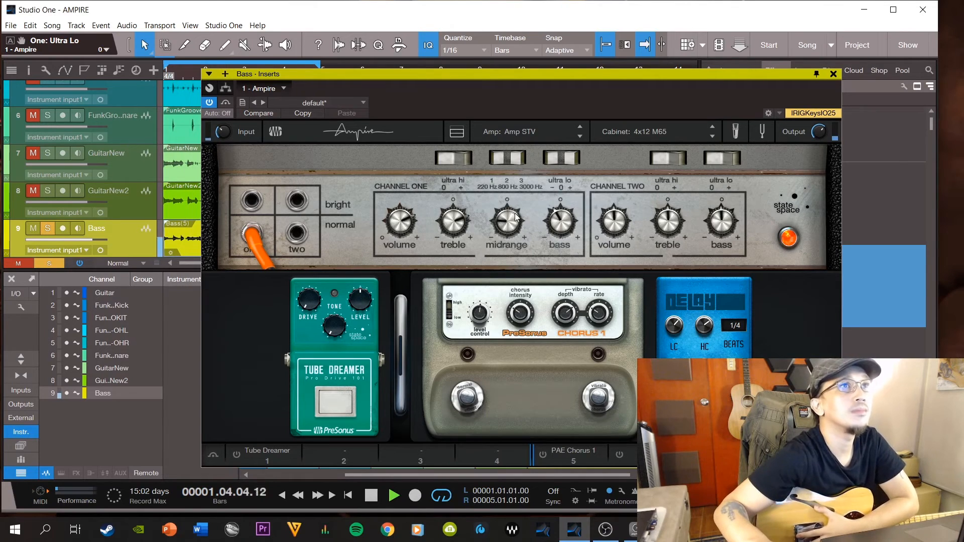
Try channel one's Ultra Lo switch on the Bass track's amp, return it to 0, set Bass to 3 % and close the effect window.
left_click(570, 162)
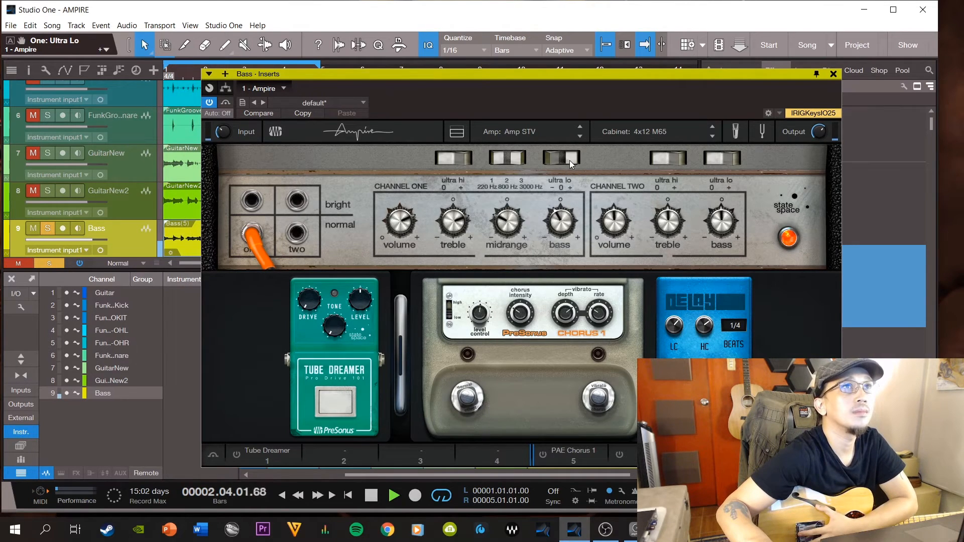
mouse_move(562, 221)
left_mouse_down()
mouse_move(573, 200)
mouse_move(560, 234)
mouse_move(572, 206)
left_mouse_up()
left_click(556, 161)
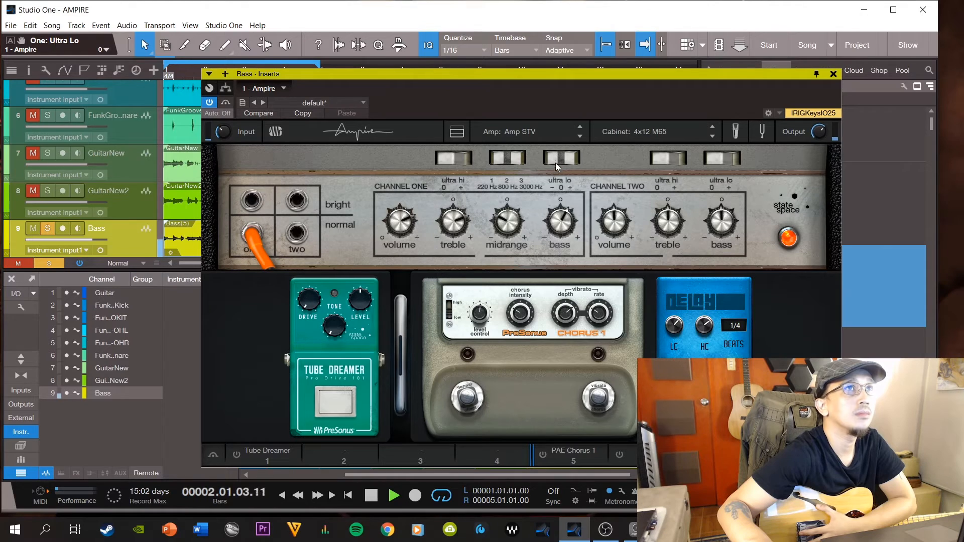
left_click(519, 224)
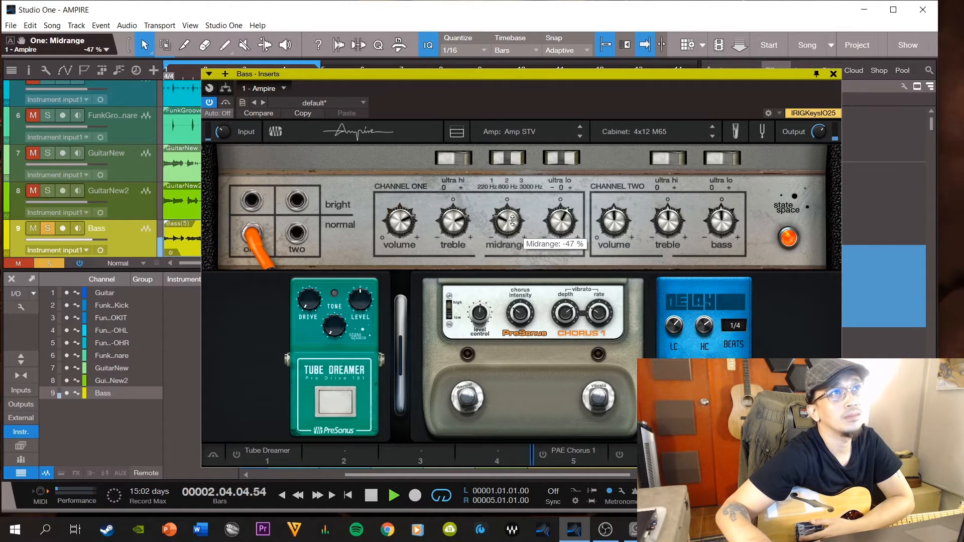
left_click_drag(557, 224, 557, 237)
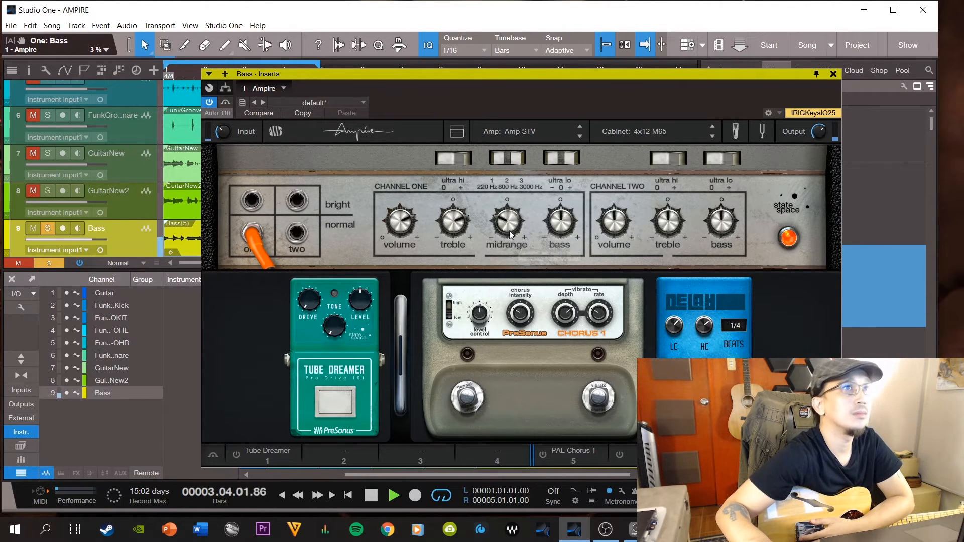
key("space")
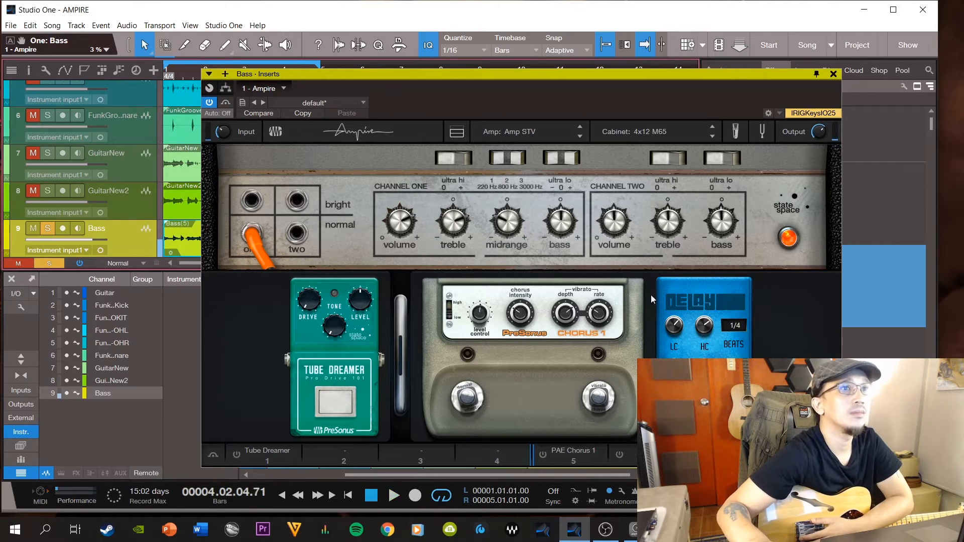
left_click(834, 73)
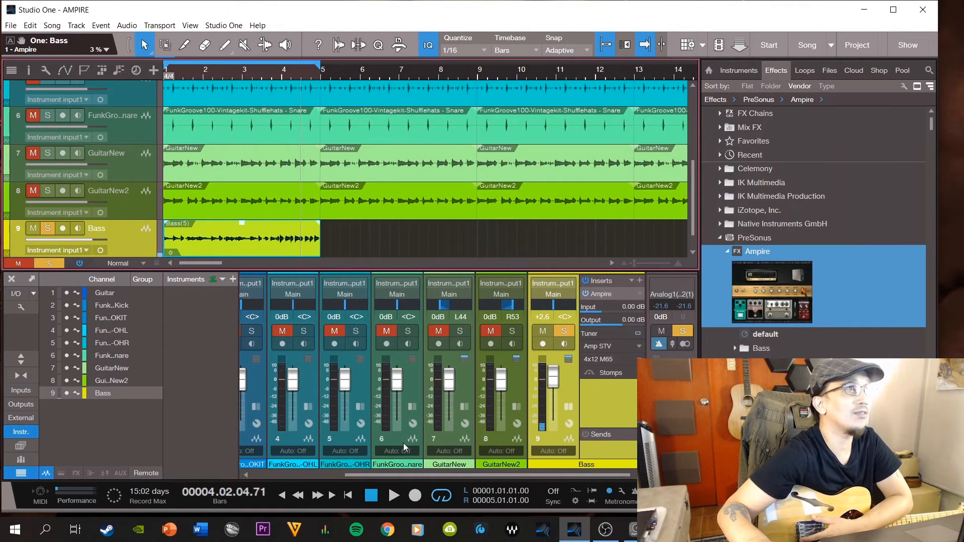
Clear the soloed tracks and play the full mix from the beginning of the song.
left_click(375, 499)
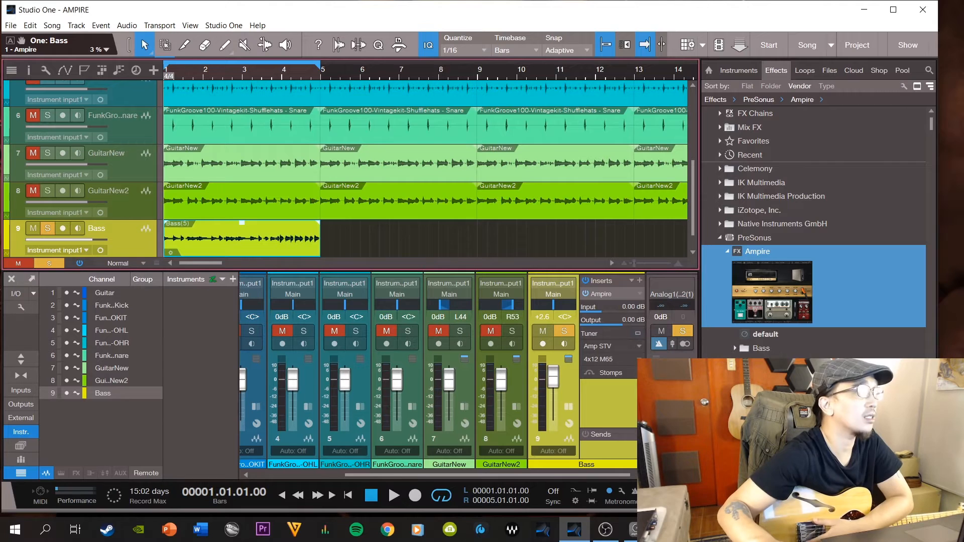
left_click(50, 263)
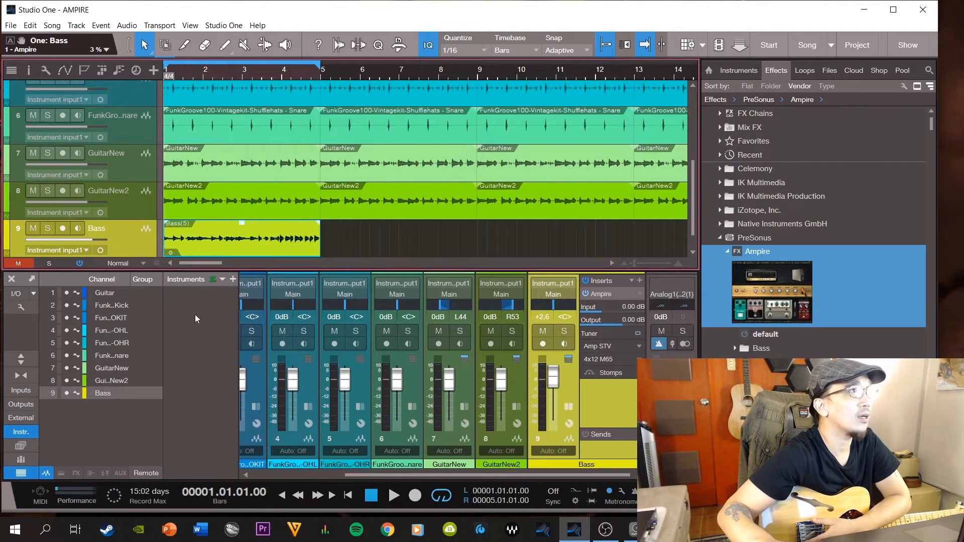
key("space")
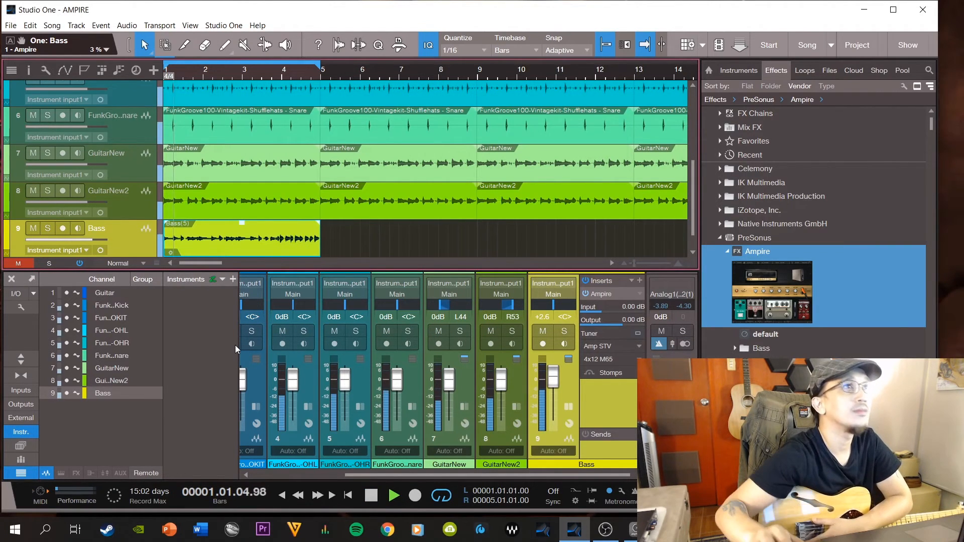
Hide the mixer and duplicate the Bass clip back to back until it ends at bar 29 with the other loops.
key("d")
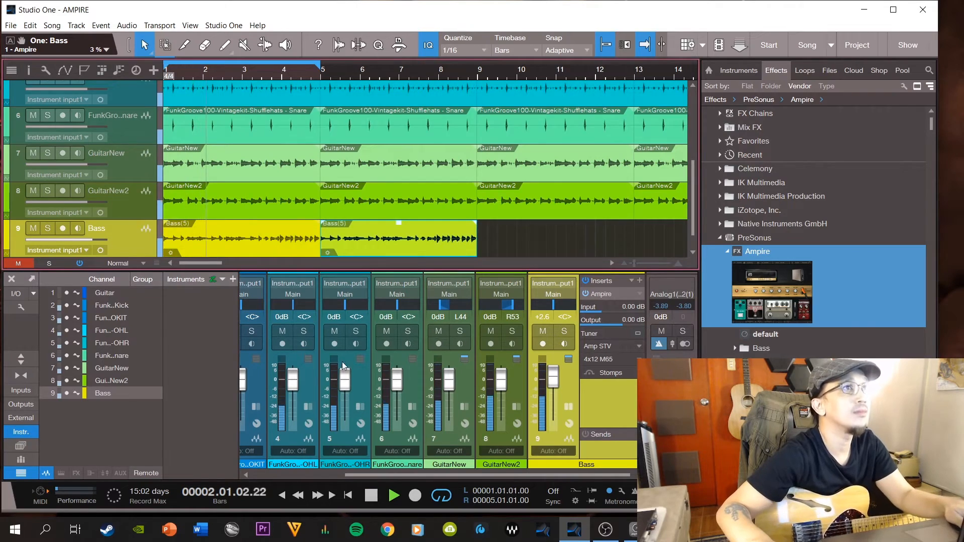
key("F3")
key("d")
key("w")
key("d")
key("d")
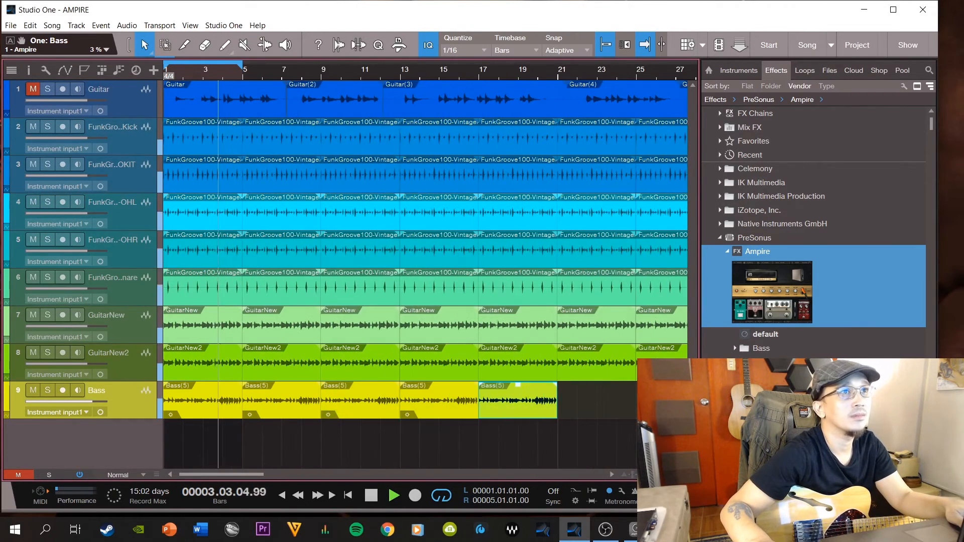
key("d")
key("w")
key("w")
key("d")
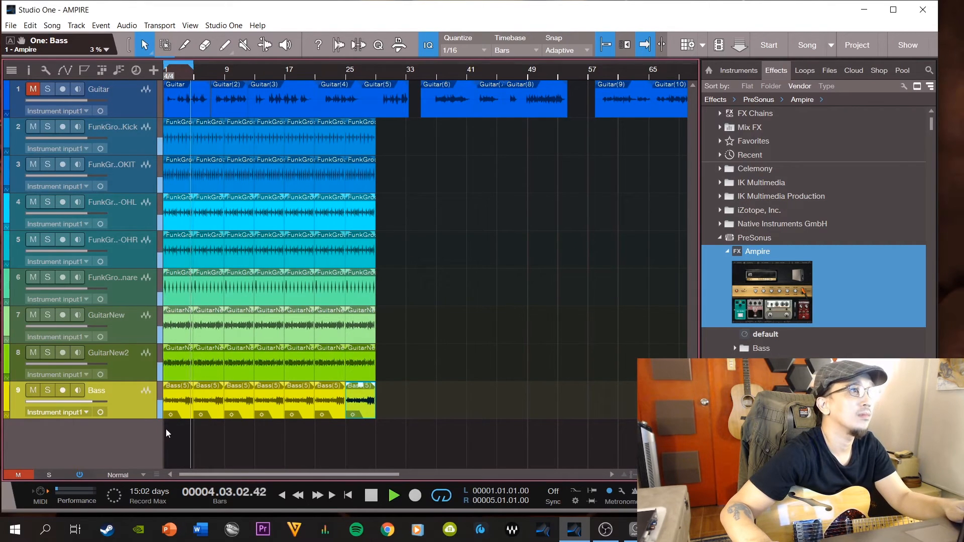
Lower the Bass track's volume to -2.2 dB during playback, and return the stopped song to its beginning.
left_click_drag(93, 402, 86, 402)
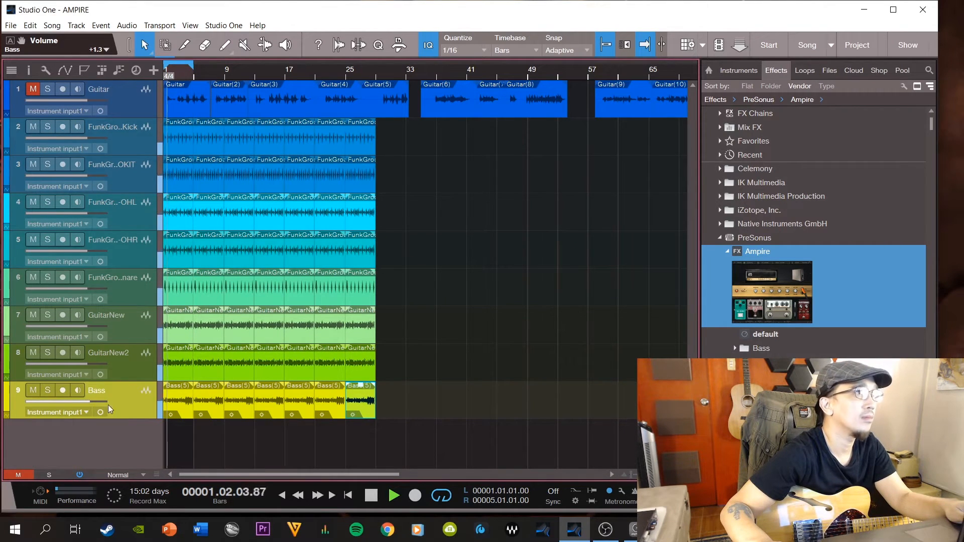
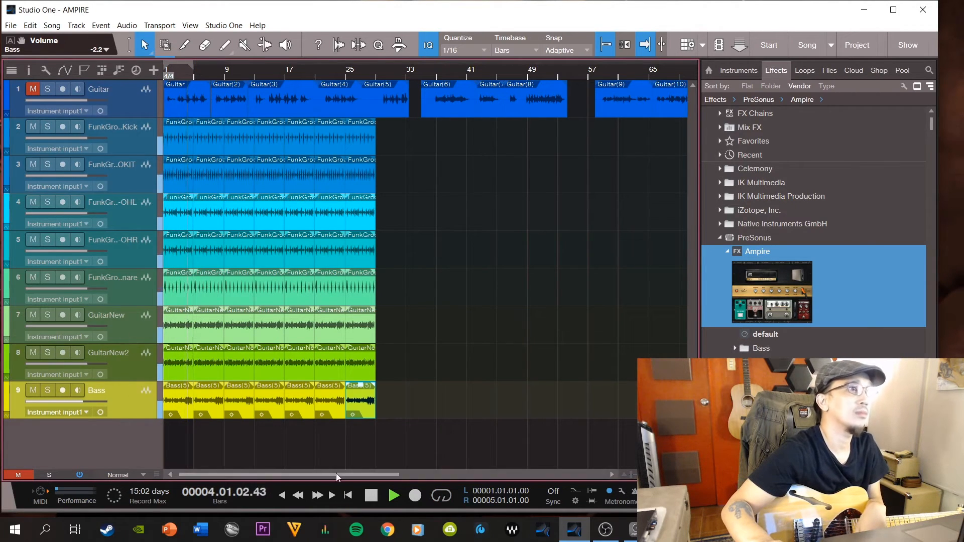
left_click(372, 496)
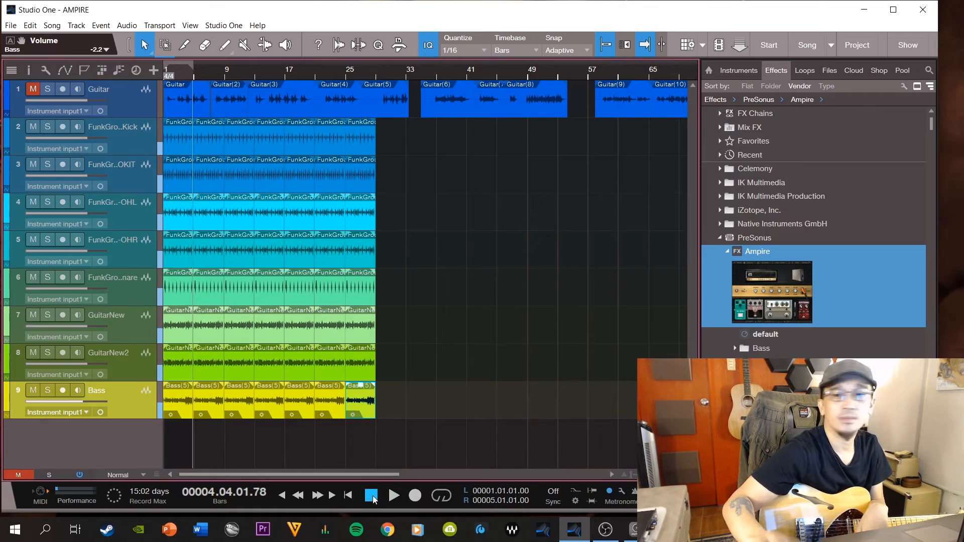
left_click(371, 496)
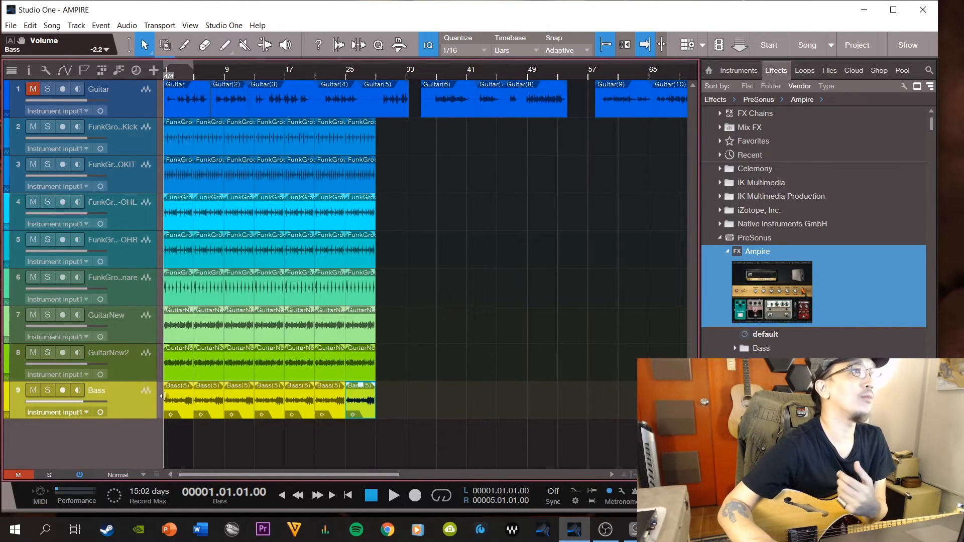
Create a new audio track with the Ampire effect below the Bass track and name it GuitaLead.
left_click_drag(802, 291, 147, 441)
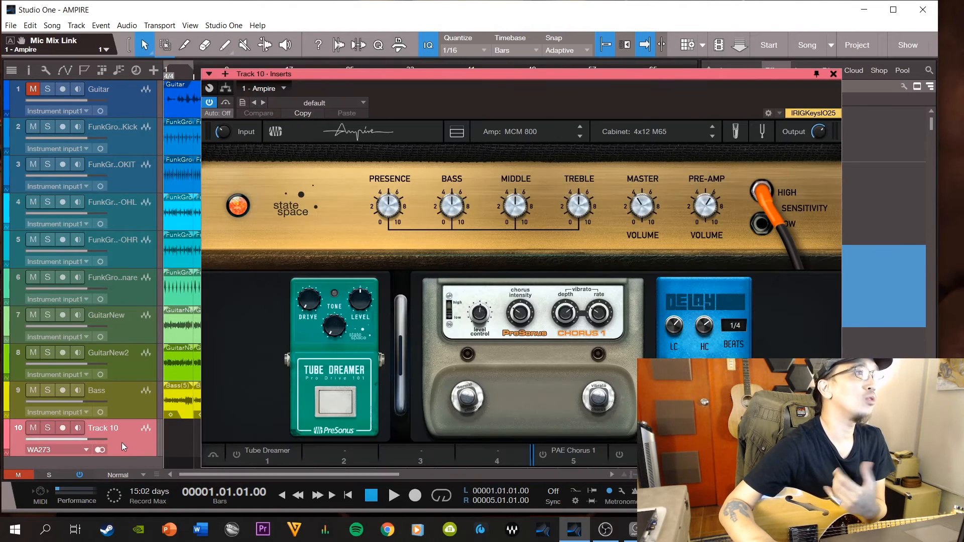
double_click(119, 427)
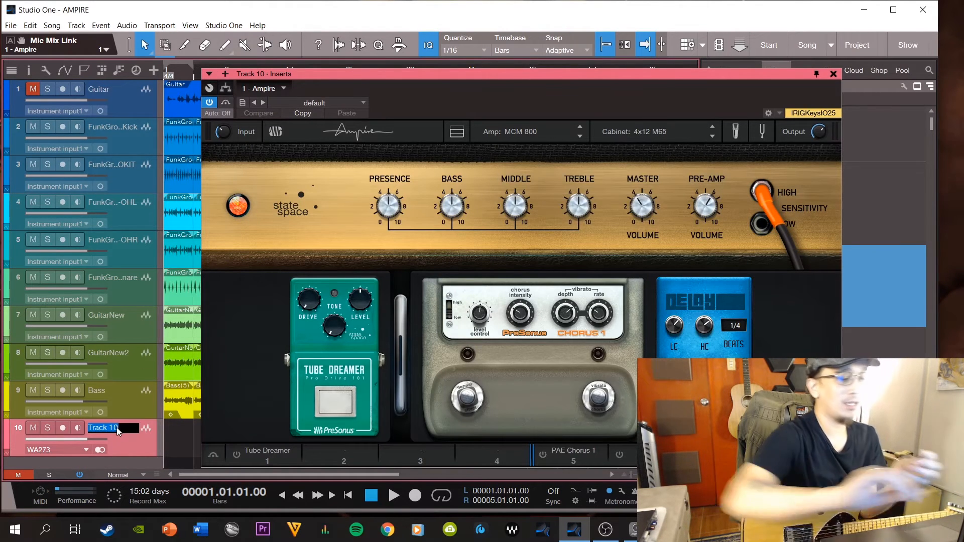
type("Guitar")
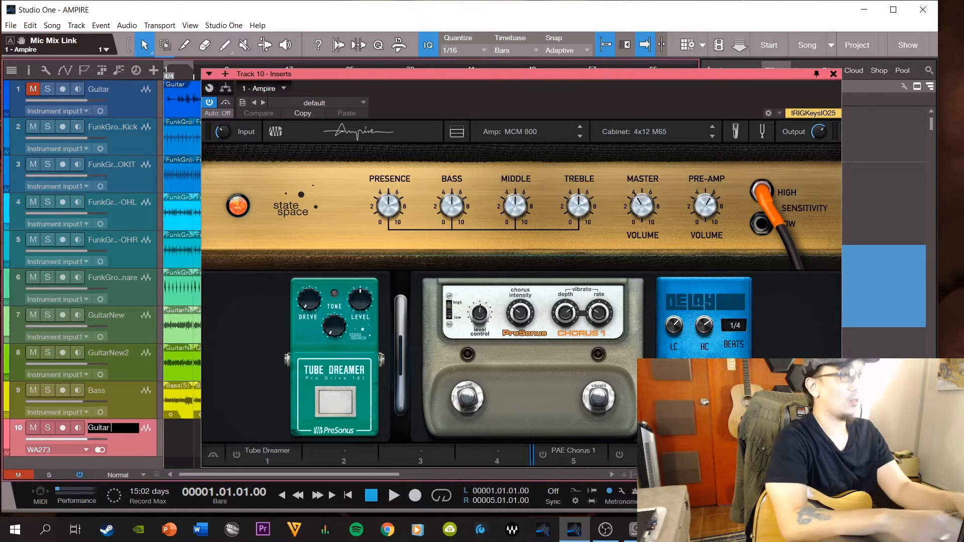
key("BackSpace")
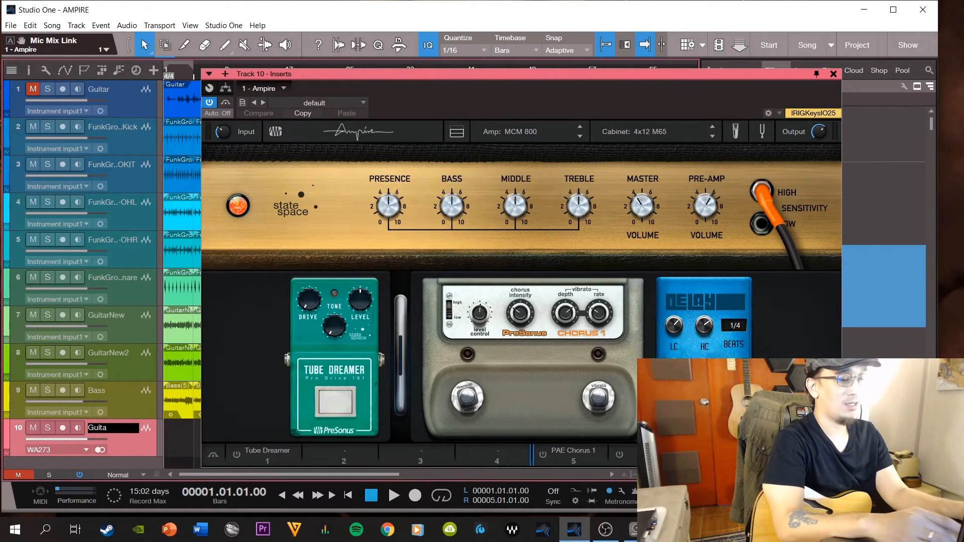
type("Lead")
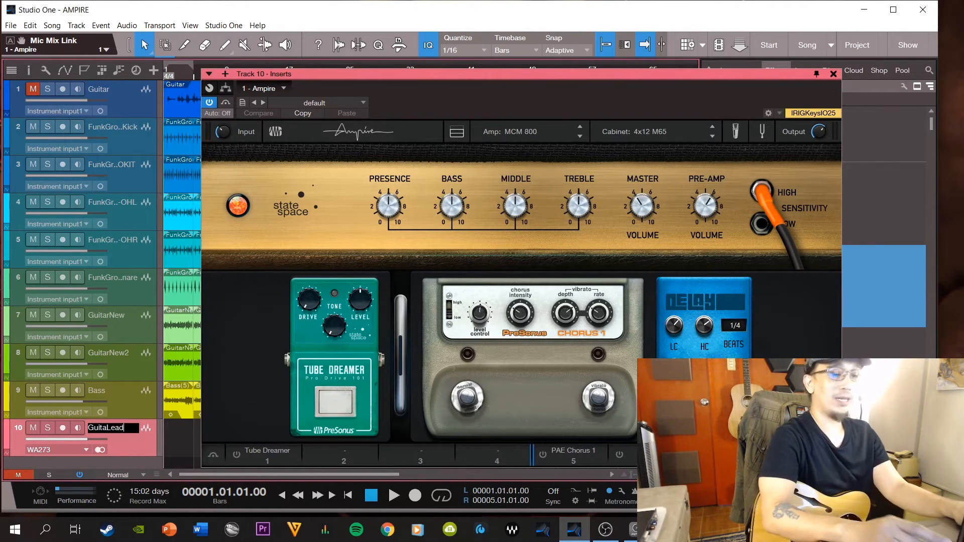
key("Return")
Set the GuitaLead track's input to Instrument input1.
scroll(62, 391, "down", 1)
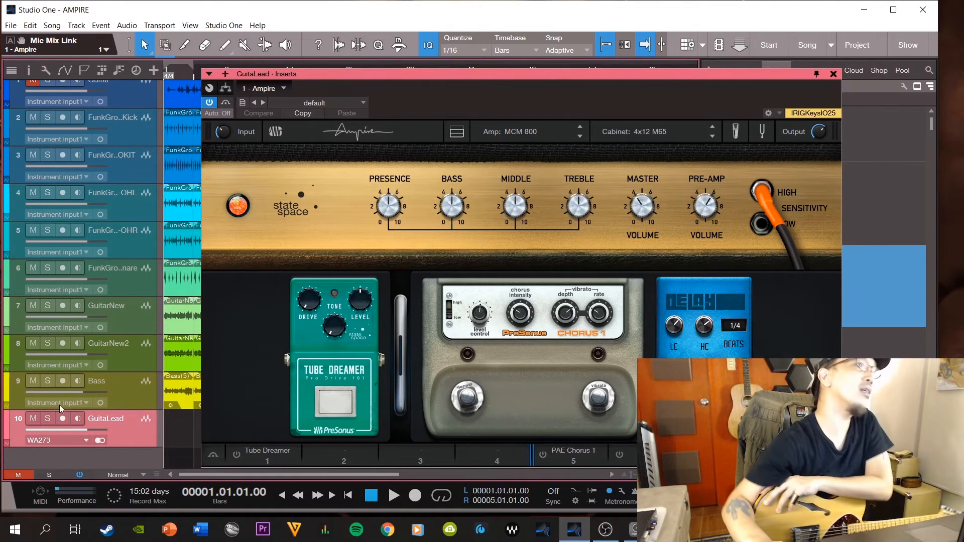
left_click(77, 444)
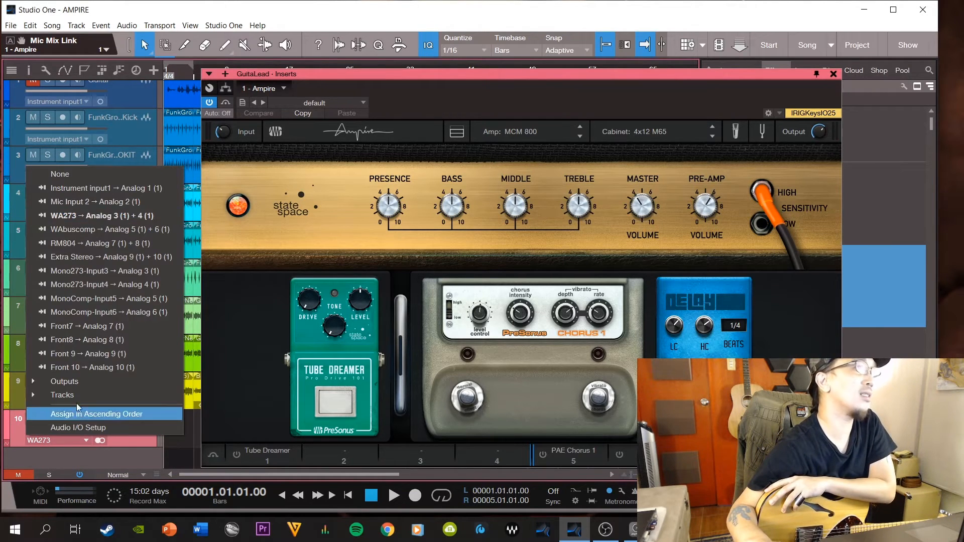
left_click(70, 187)
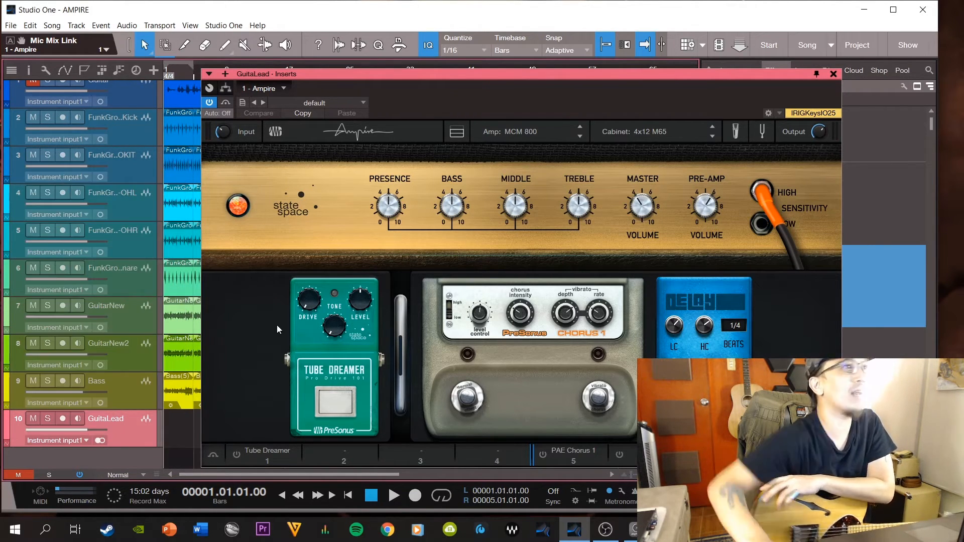
Switch GuitaLead's Ampire amp model to VC30 and plug its cable into the upper Brilliant input.
scroll(578, 207, "up", 1)
left_click_drag(530, 77, 611, 44)
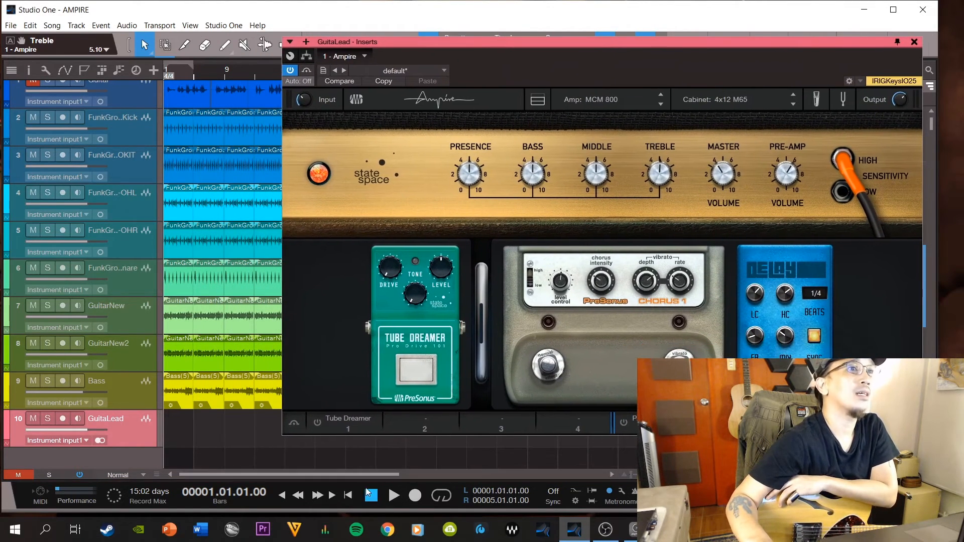
mouse_move(527, 41)
left_mouse_down()
mouse_move(496, 11)
mouse_move(526, 44)
left_mouse_up()
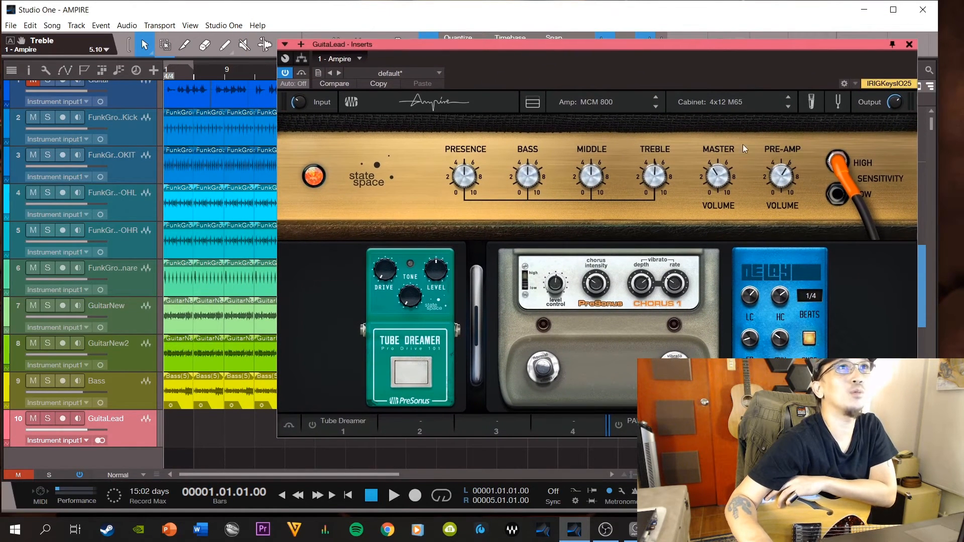
left_click_drag(665, 44, 595, 54)
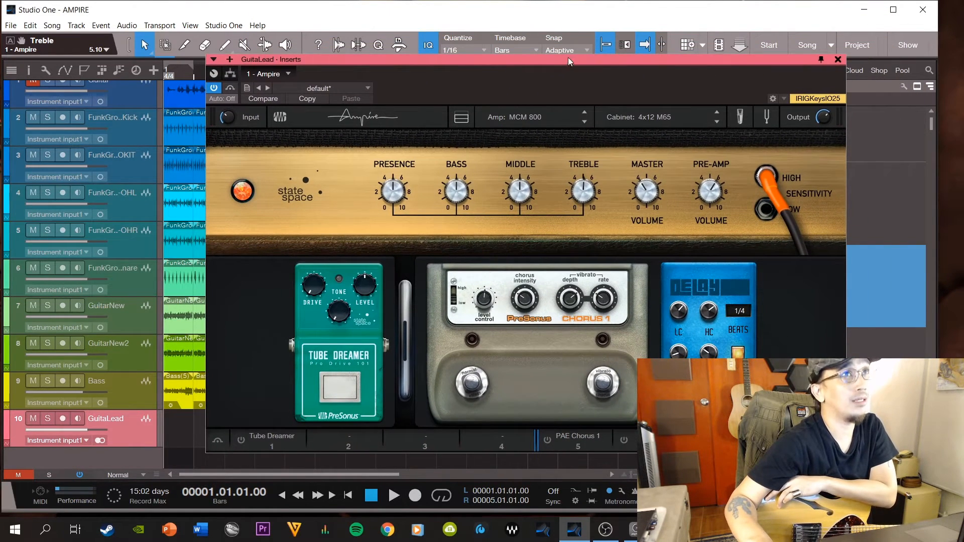
left_click(572, 118)
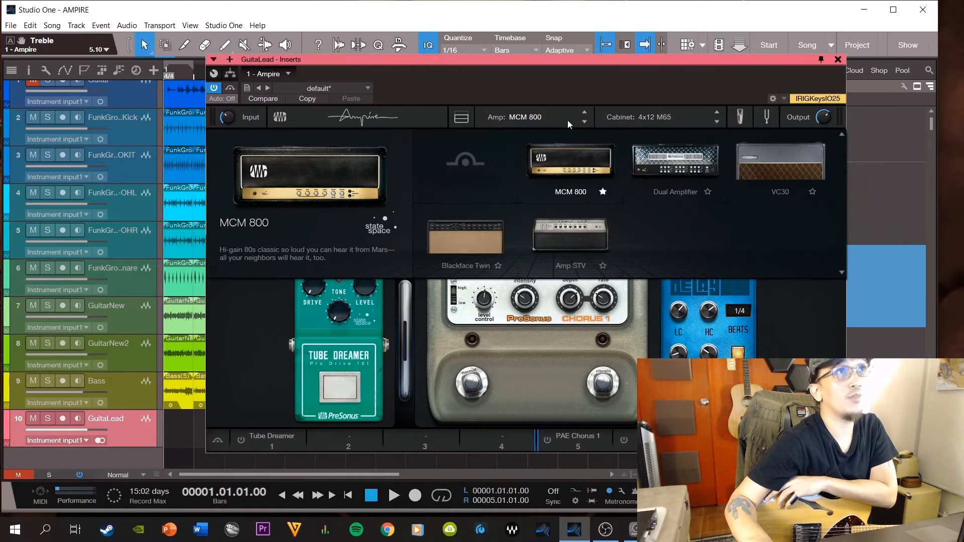
left_click(776, 171)
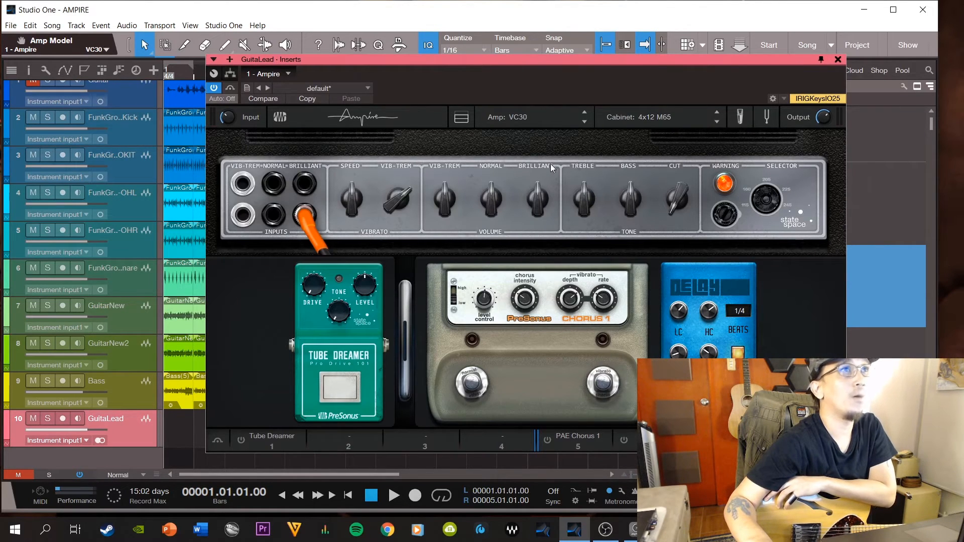
left_click(305, 183)
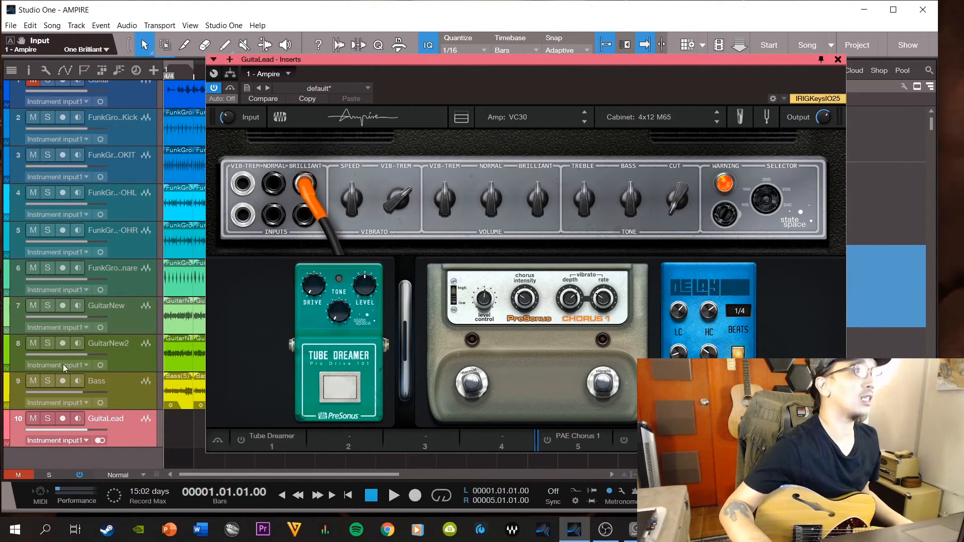
Arm GuitaLead with input monitoring on, and set the VC30's Brilliant volume to 56 % and its Bass to 49 %.
left_click(78, 419)
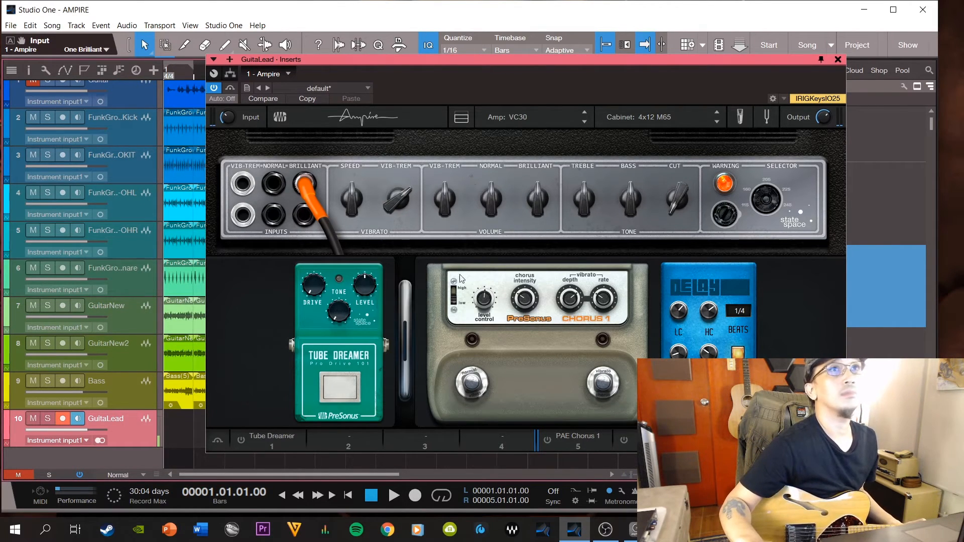
mouse_move(530, 209)
left_mouse_down()
mouse_move(534, 180)
mouse_move(534, 190)
left_mouse_up()
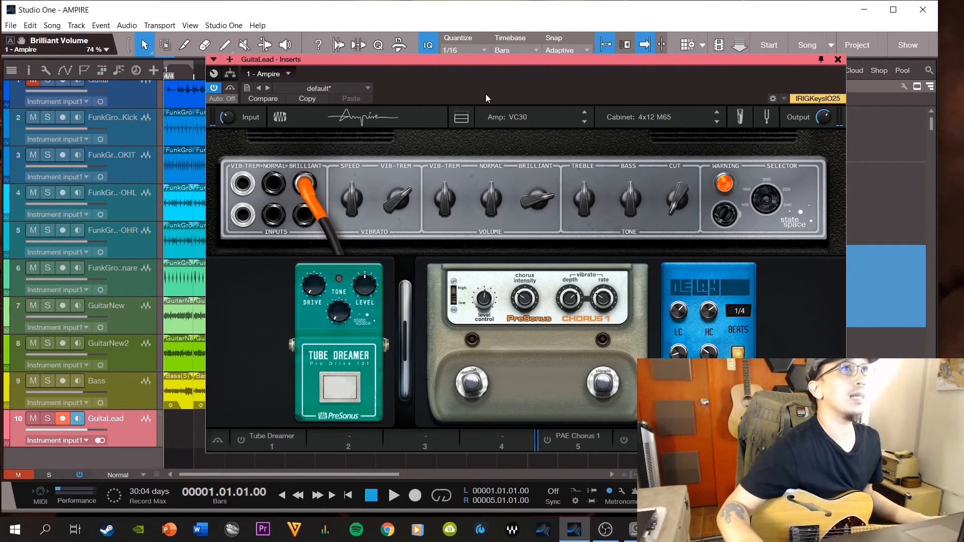
left_click_drag(537, 198, 505, 182)
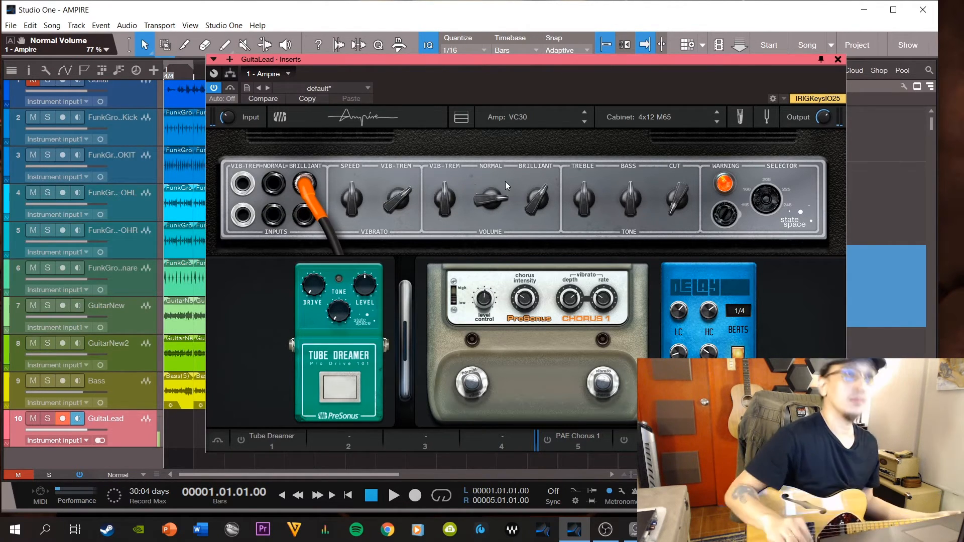
left_click_drag(503, 181, 486, 231)
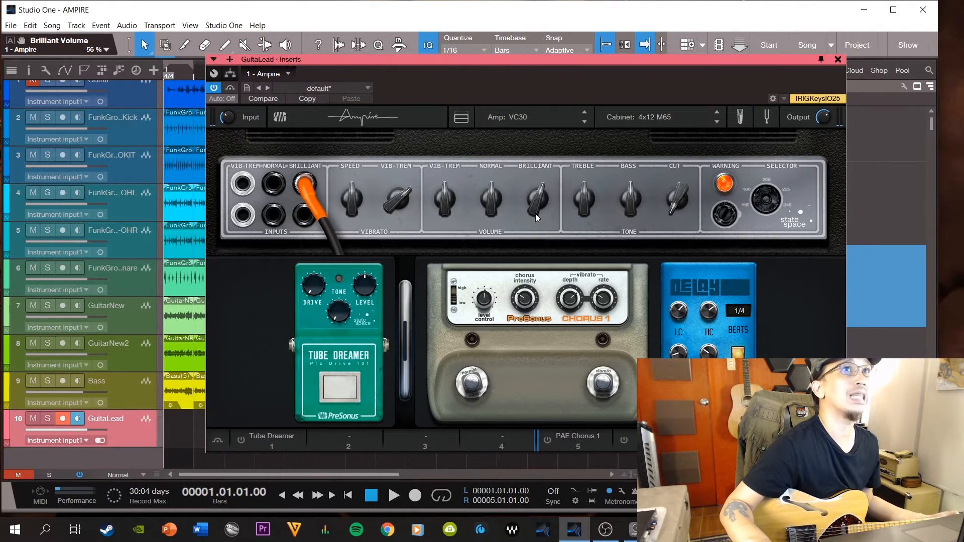
left_click_drag(633, 203, 627, 208)
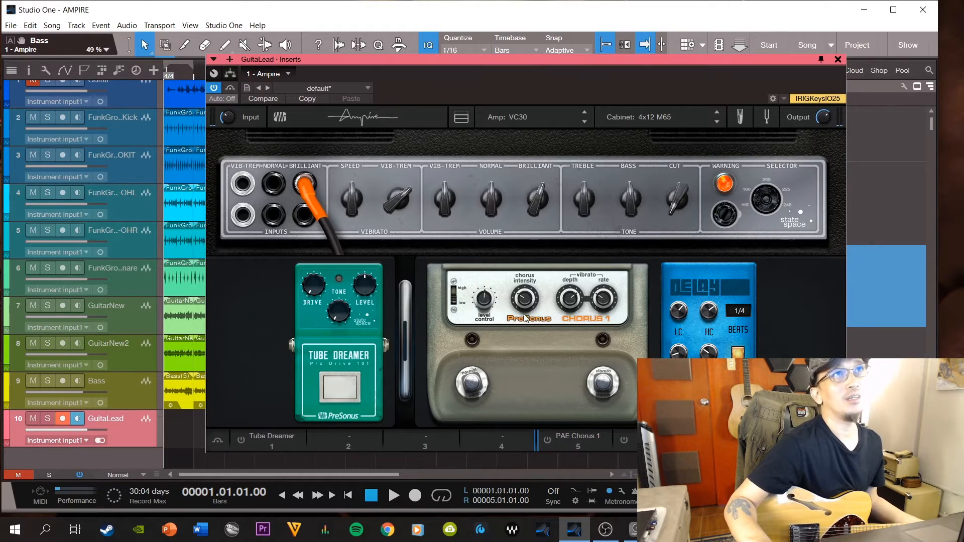
Show Ampire's cabinet microphone controls and switch the cabinet to 2x12 VC 30.
left_click(733, 126)
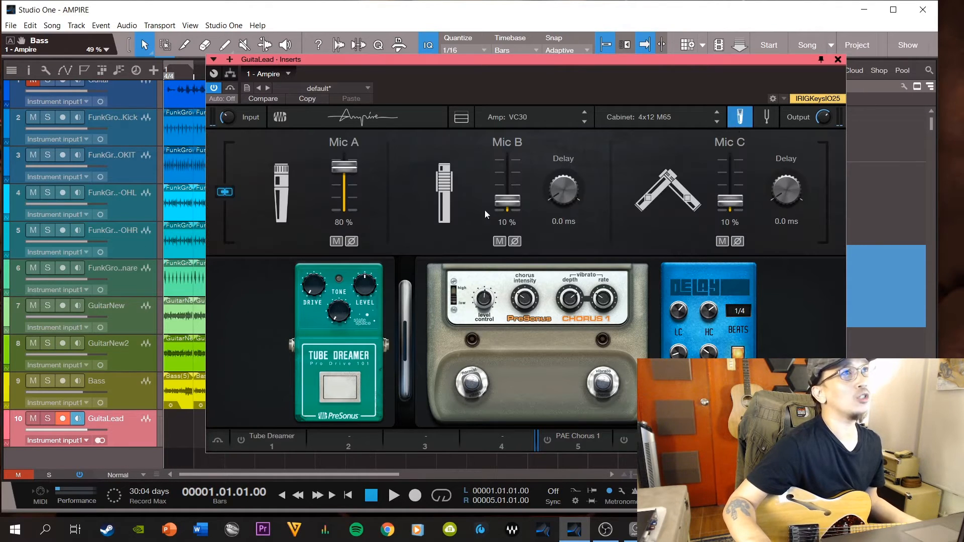
left_click(743, 119)
left_click(743, 119)
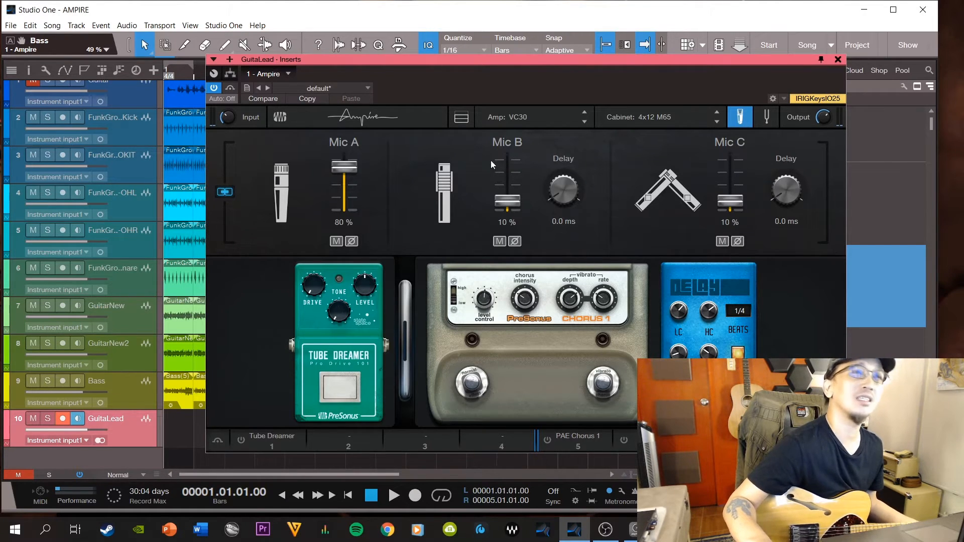
left_click(676, 116)
left_click(773, 169)
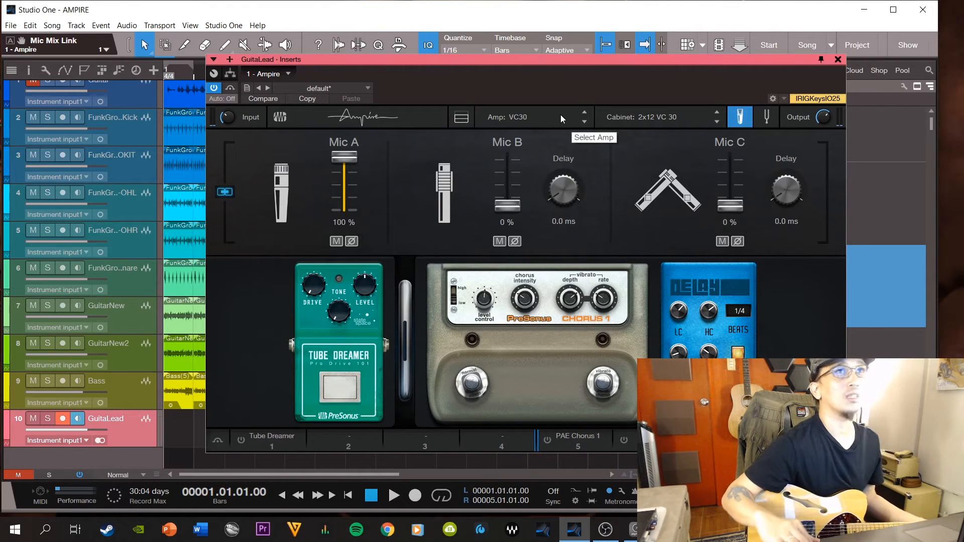
Unlink the cabinet's mic mix, then set Mic C to 82 % and Mic A to 0 %.
left_click_drag(735, 207, 743, 181)
left_click(227, 191)
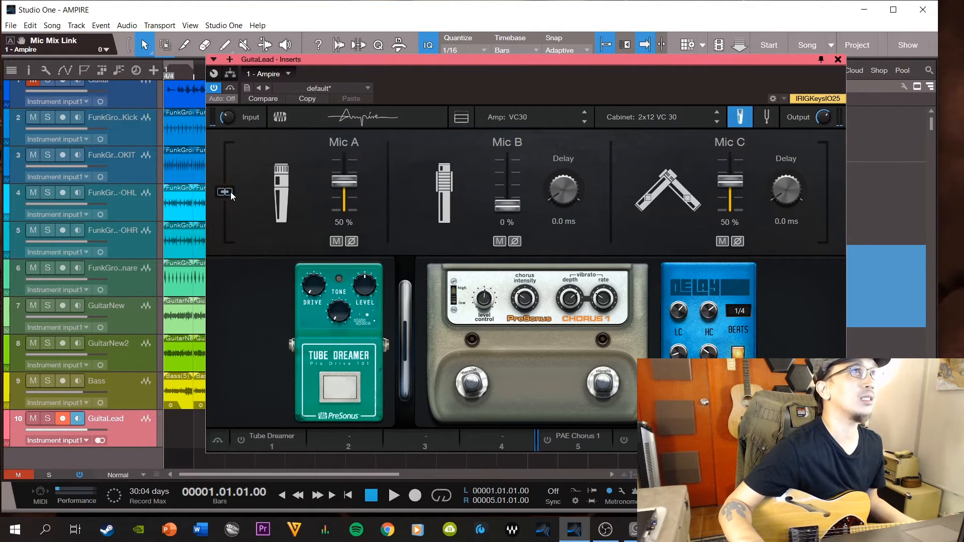
left_click_drag(352, 181, 353, 184)
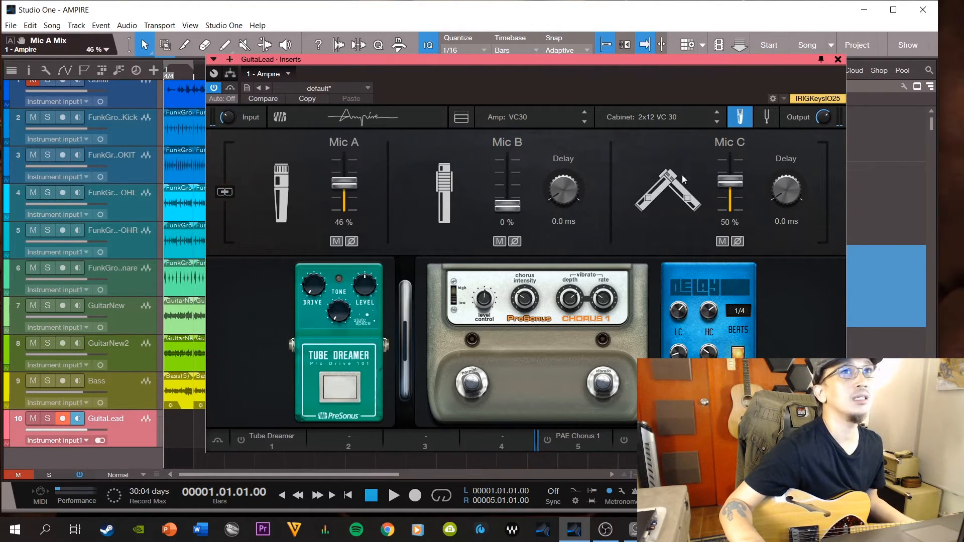
left_click_drag(731, 182, 730, 167)
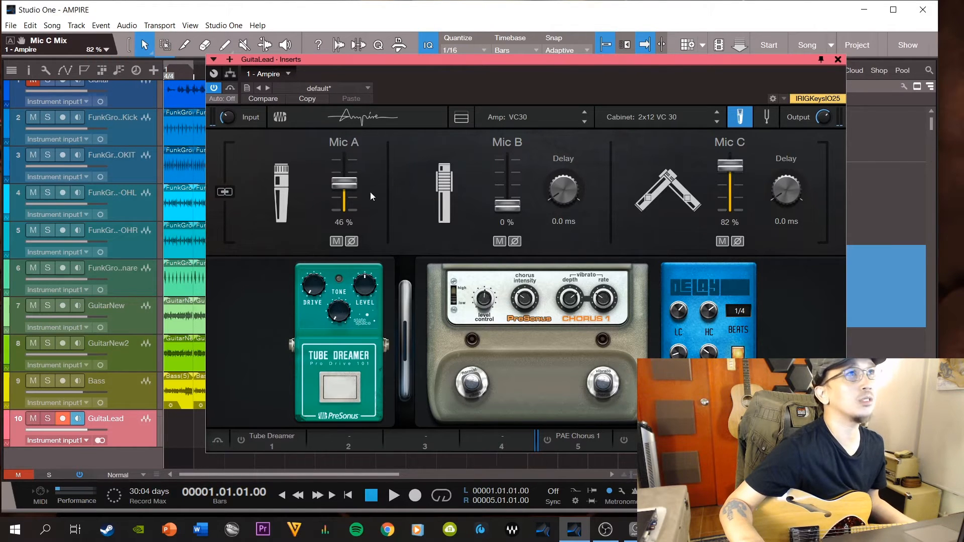
left_click_drag(344, 183, 364, 224)
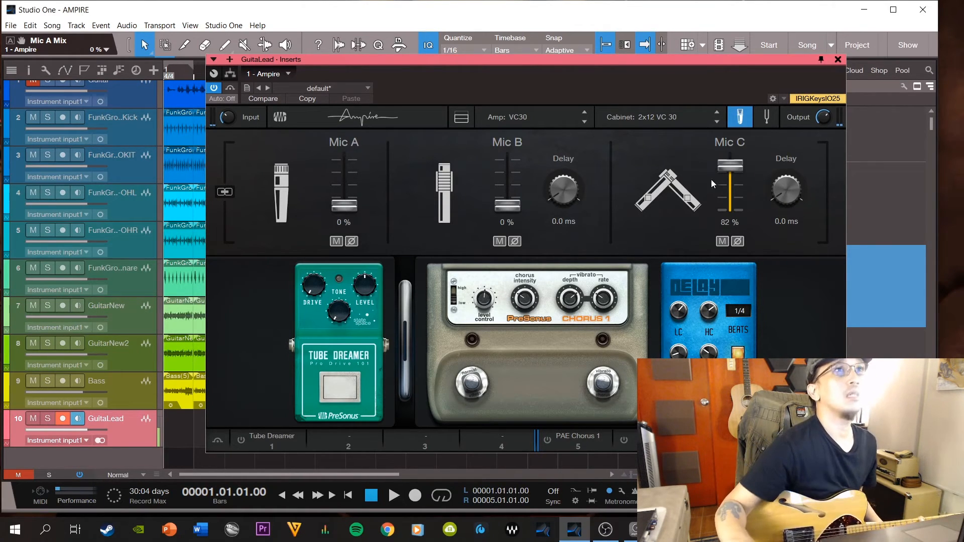
Try a 1.2 ms delay and inverted polarity on Mic C, resetting both.
left_click_drag(779, 195, 781, 189)
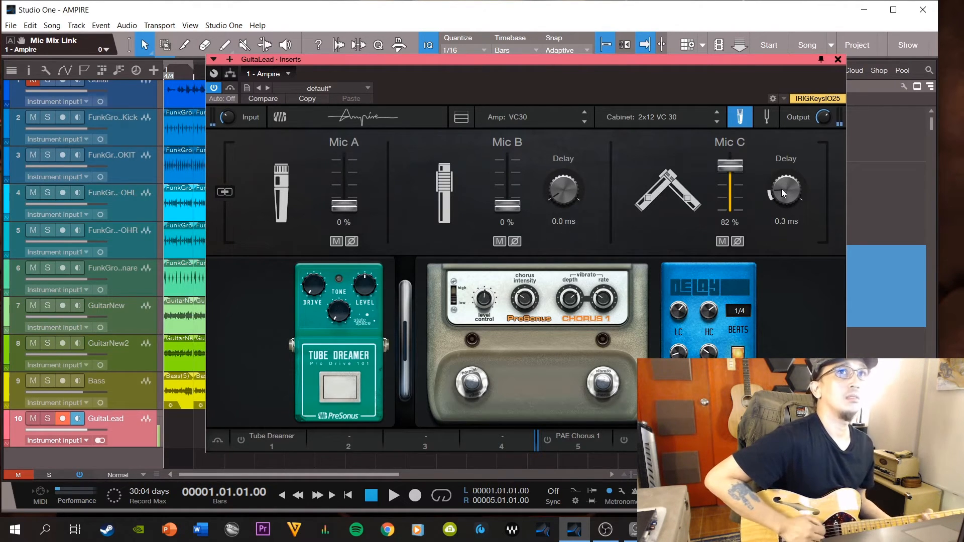
left_click_drag(781, 189, 794, 167)
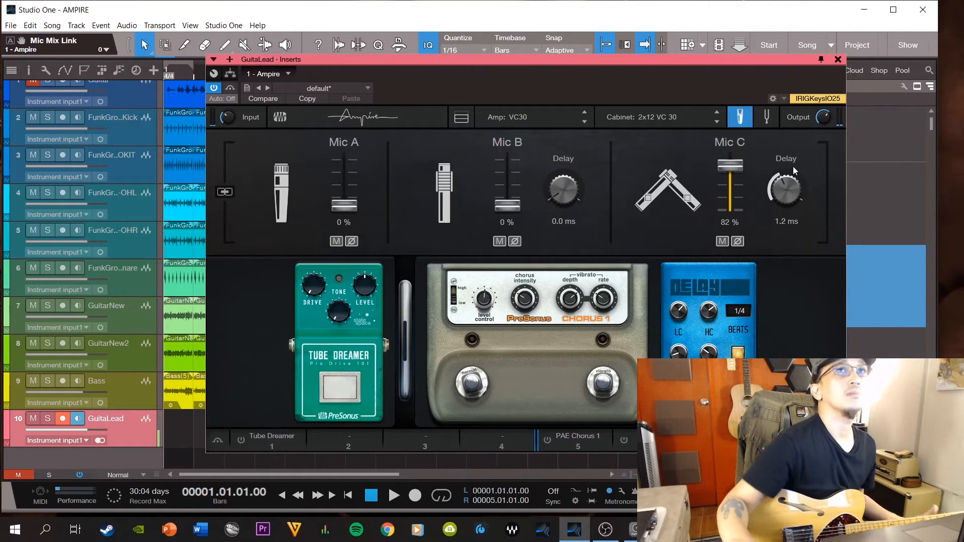
double_click(784, 186)
left_click(738, 242)
left_click(738, 243)
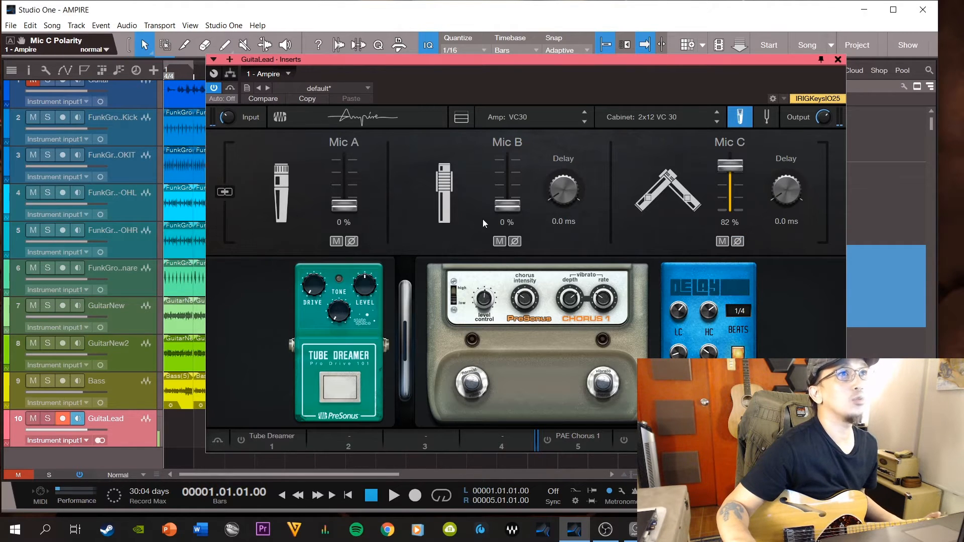
Try Mic B at 60 % with its polarity normal and inverted, and return its level to 0 %.
left_click_drag(507, 206, 507, 203)
scroll(513, 182, "up", 1)
left_click(515, 242)
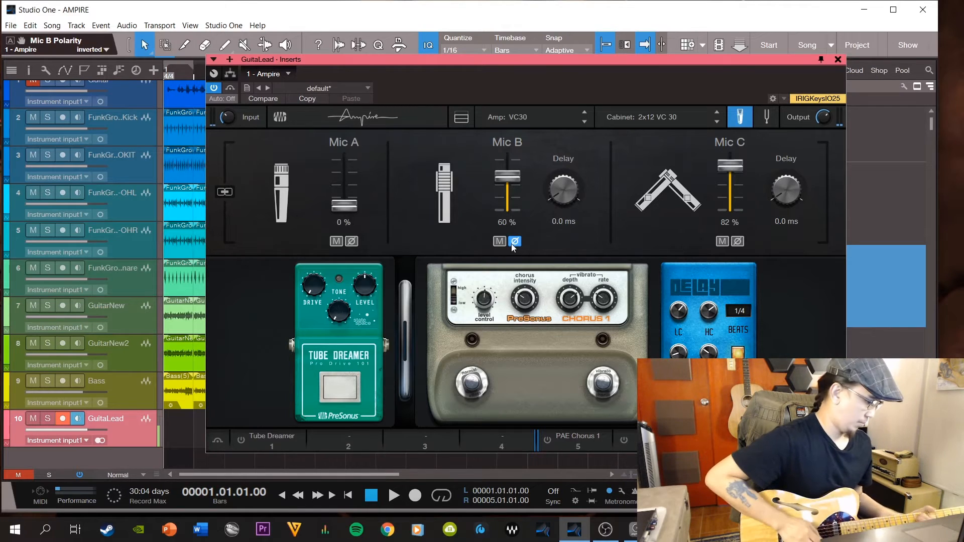
left_click(513, 243)
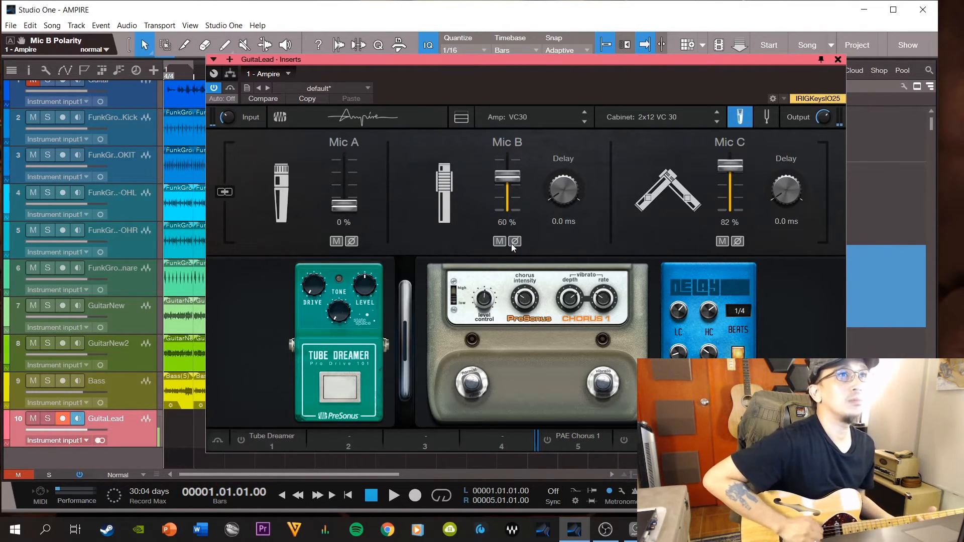
left_click(514, 242)
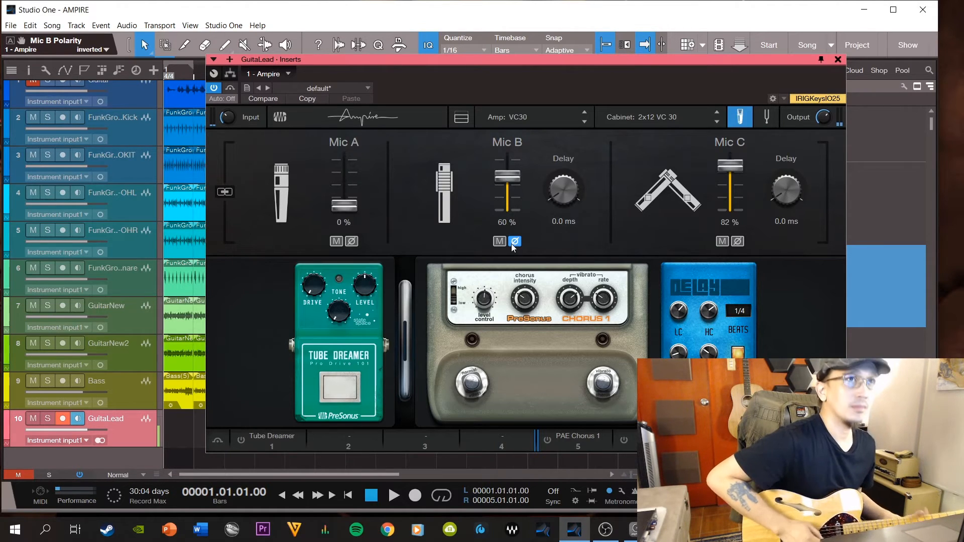
left_click(514, 242)
left_click_drag(515, 177, 511, 218)
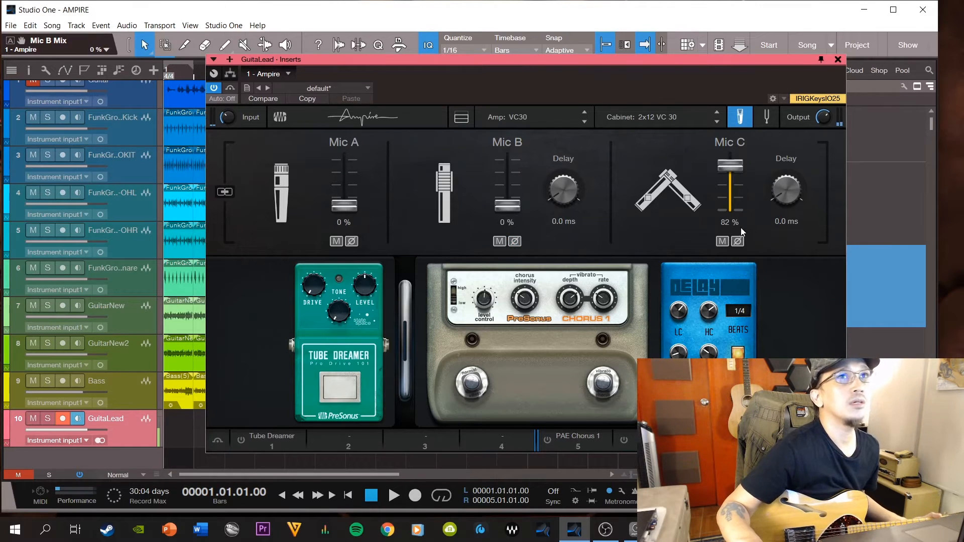
Set Mic C to 100 % and bring back the VC30 amp controls.
left_click_drag(735, 167, 733, 140)
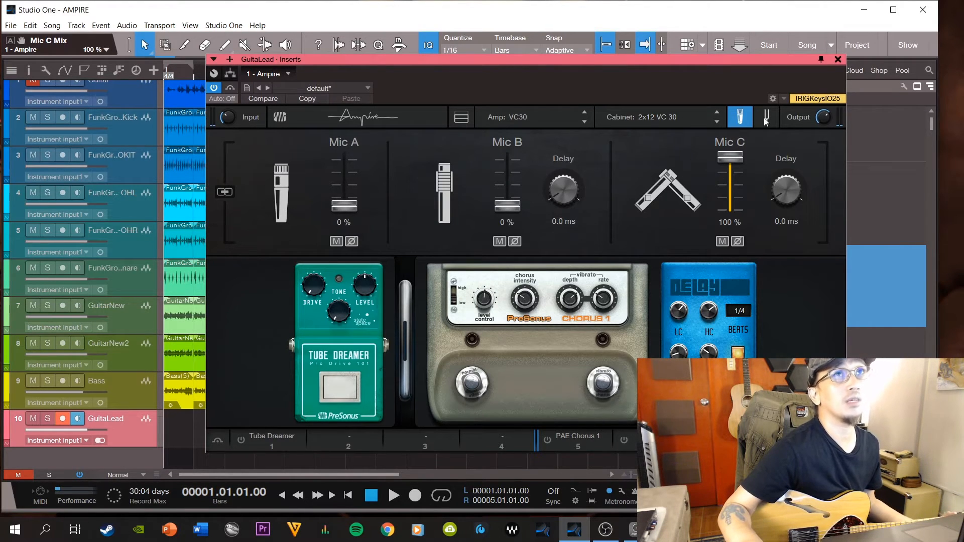
left_click(541, 122)
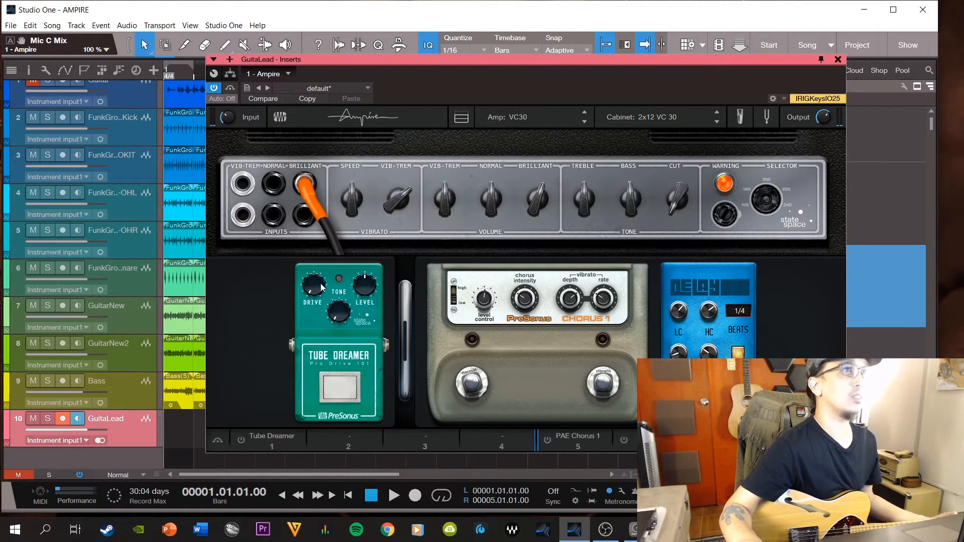
Switch on the Tube Dreamer pedal with its Level at 35 % and Drive at 88 %.
left_click_drag(312, 290, 300, 314)
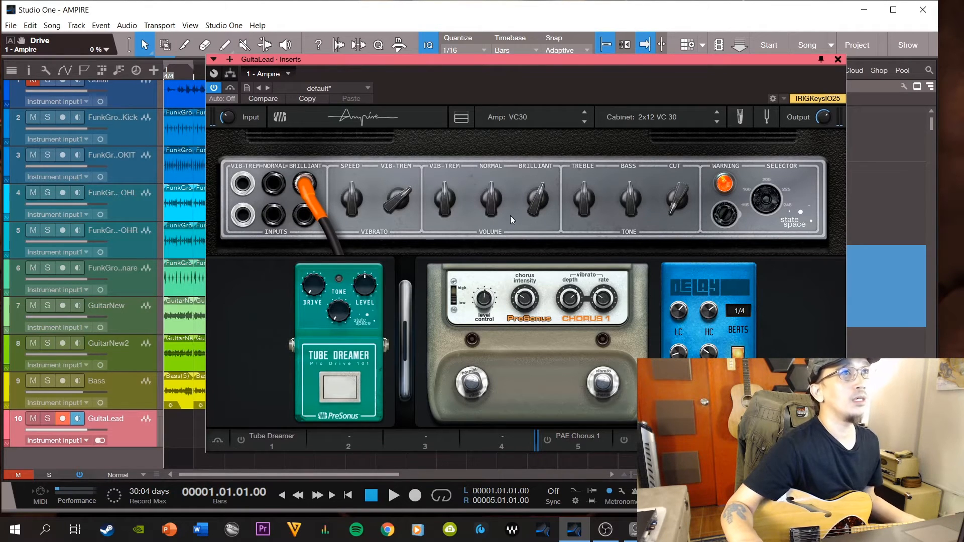
left_click_drag(315, 286, 312, 267)
left_click_drag(370, 287, 368, 302)
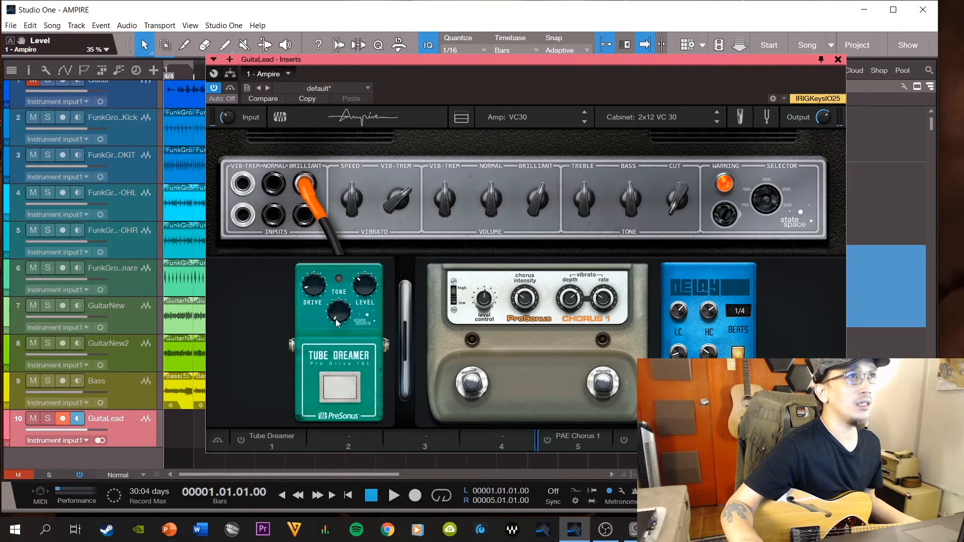
left_click(350, 382)
left_click_drag(312, 294, 340, 229)
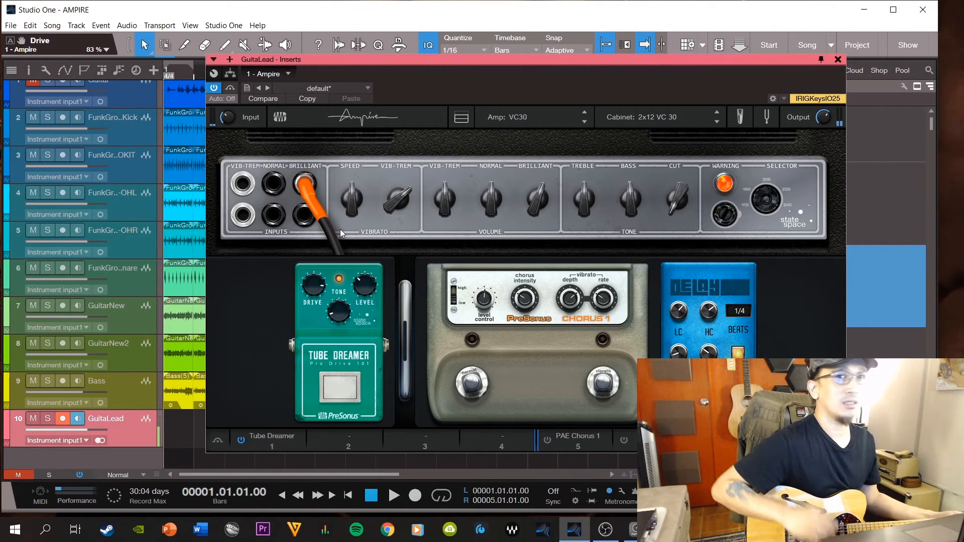
left_click_drag(322, 285, 322, 279)
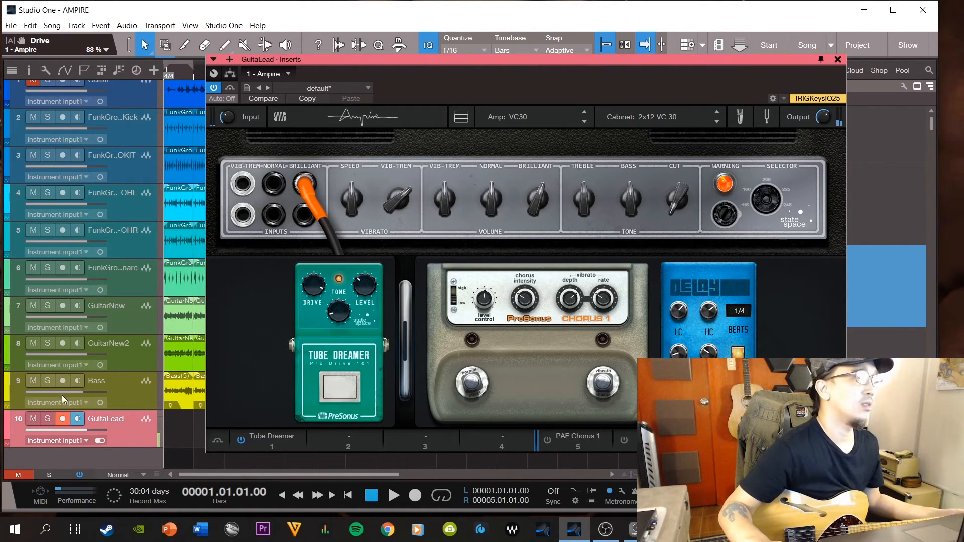
Set the GuitaLead track's channel mode to mono.
left_click(90, 436)
left_click(83, 437)
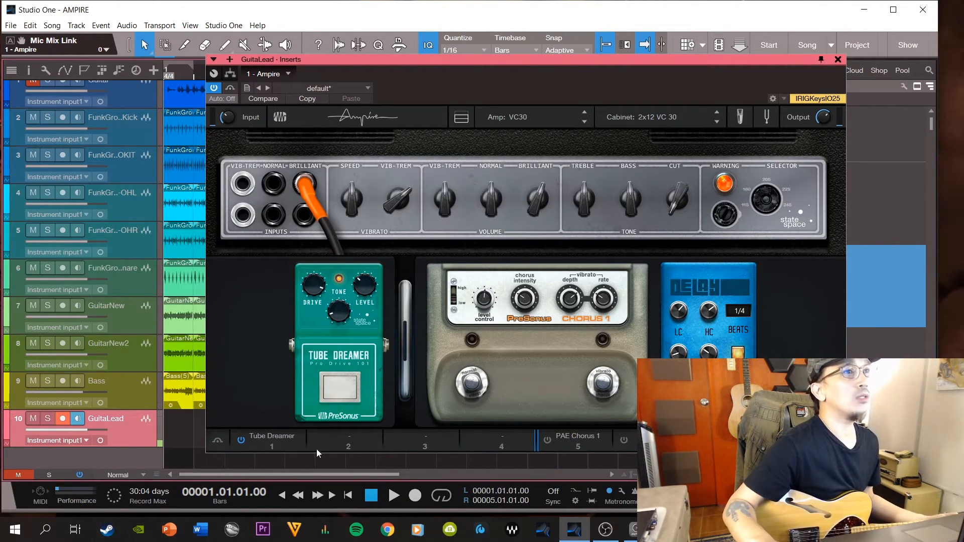
Try the FAT pedal in place of Tube Dreamer, with Volume at 42 % and Filter at 28 %.
left_click(277, 438)
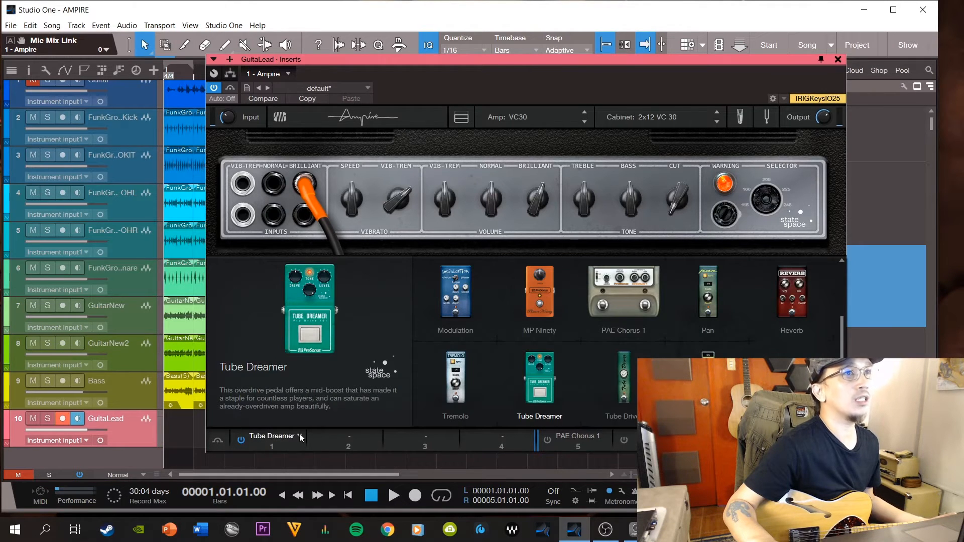
key("Down")
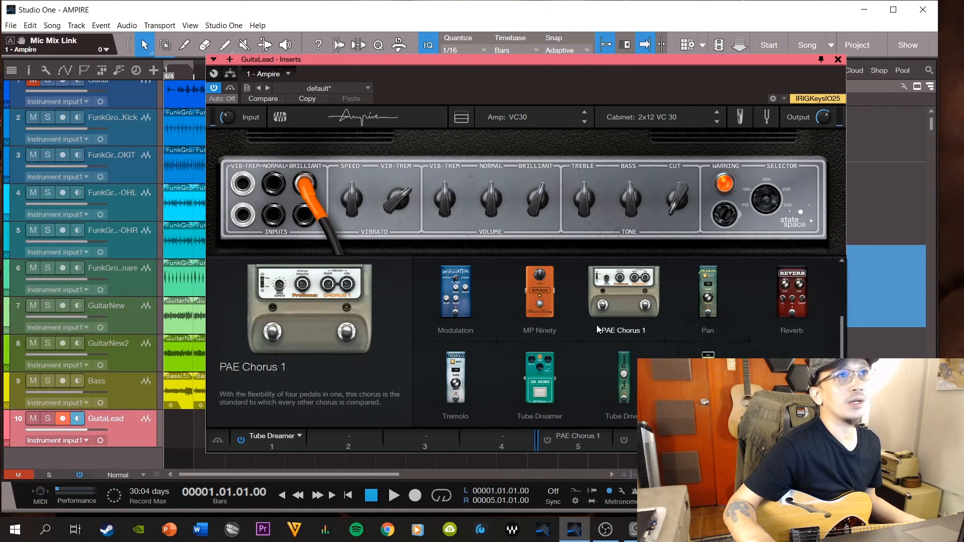
scroll(579, 311, "up", 3)
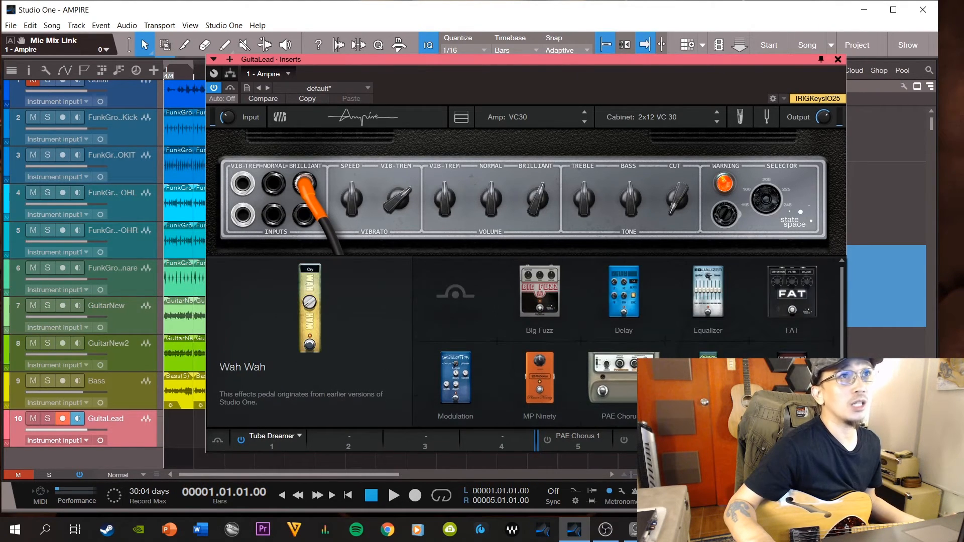
left_click(783, 295)
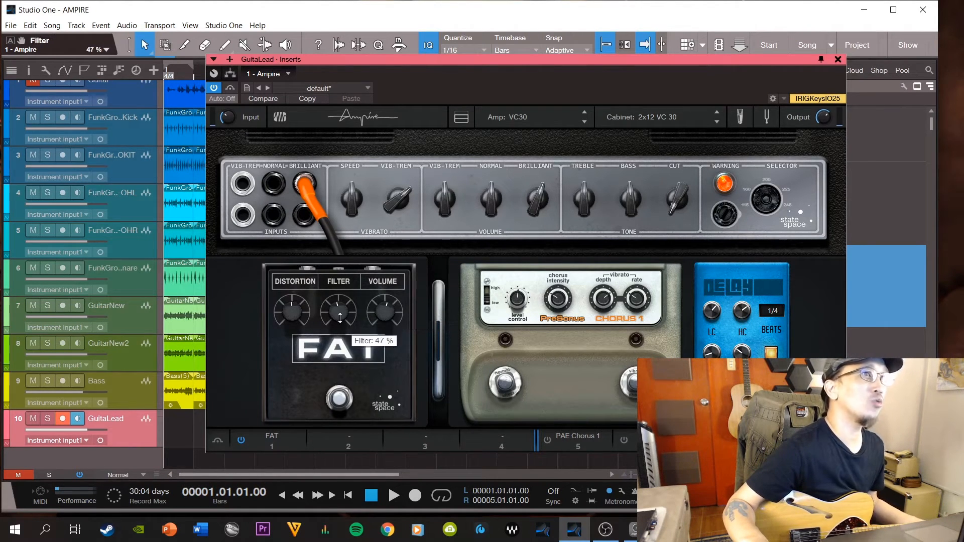
left_click_drag(385, 313, 384, 338)
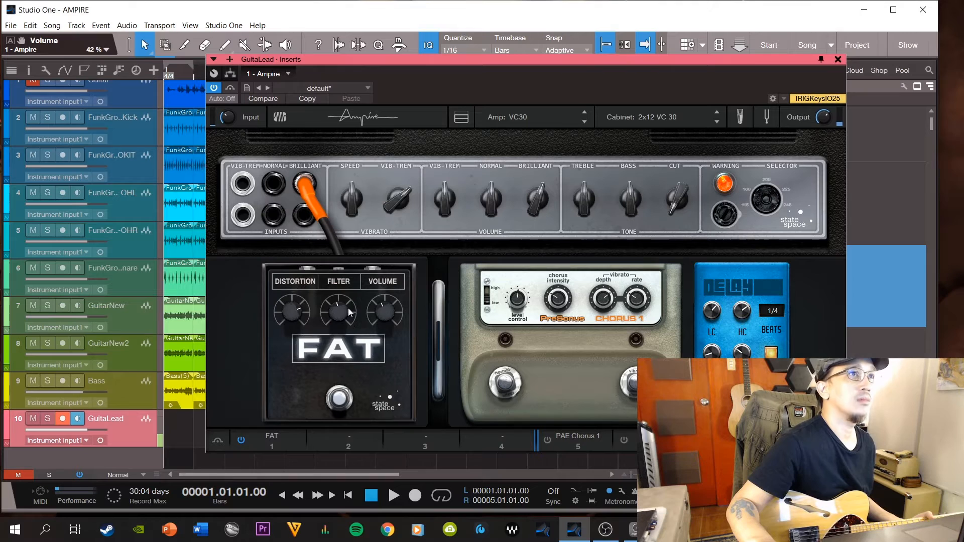
left_click_drag(339, 309, 336, 337)
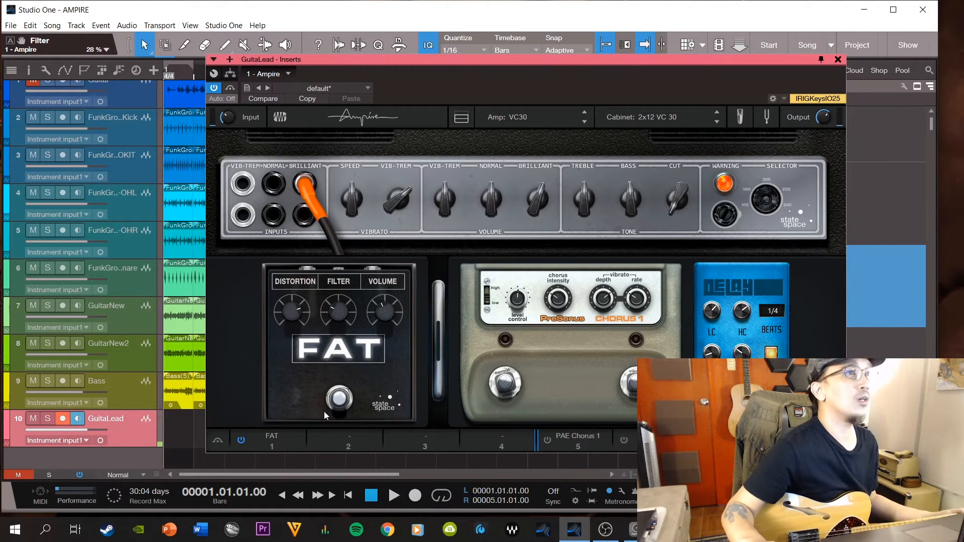
Load the Big Fuzz pedal into the first slot, raise its Sustain and Volume, and set its Tone to 57 %.
left_click(301, 436)
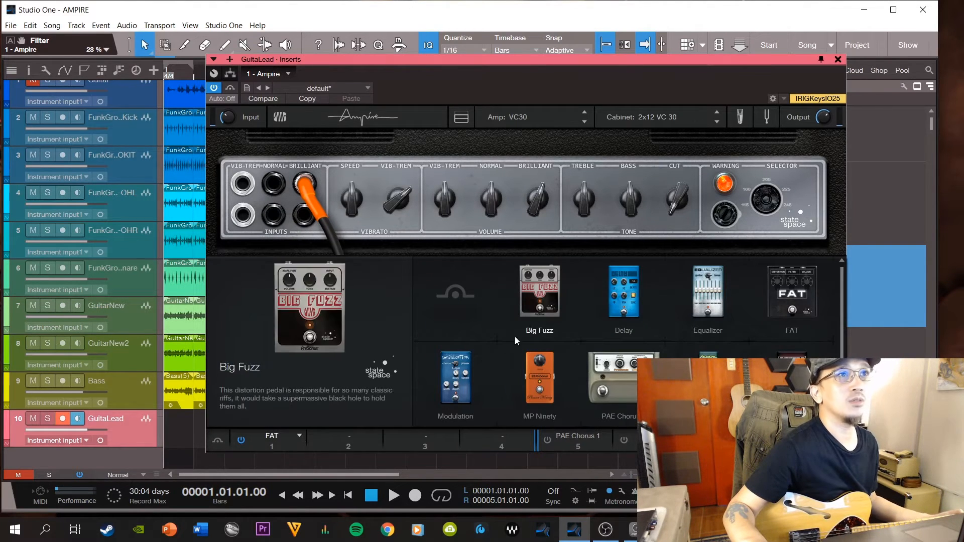
left_click(544, 312)
left_click_drag(376, 294, 378, 262)
left_click_drag(303, 292, 303, 267)
left_click_drag(338, 292, 323, 318)
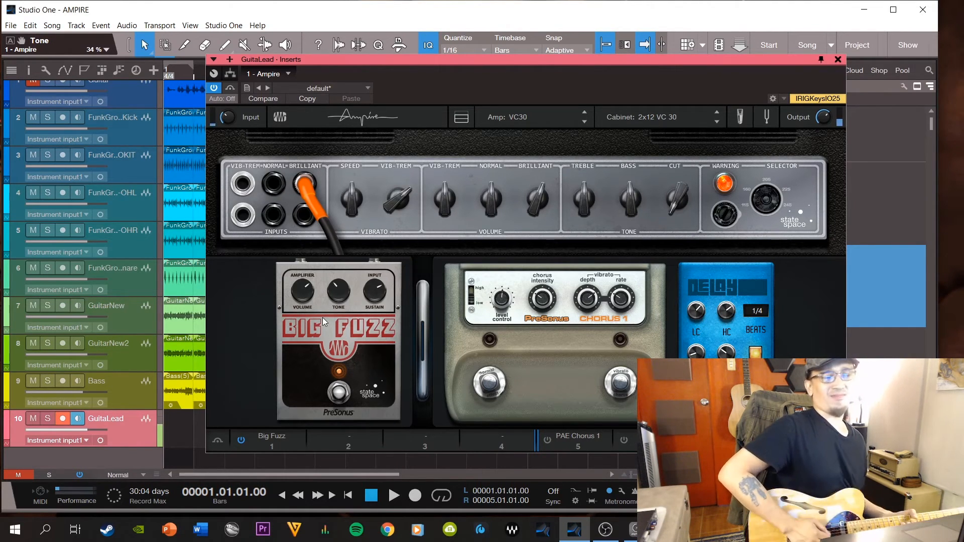
left_click_drag(340, 289, 351, 275)
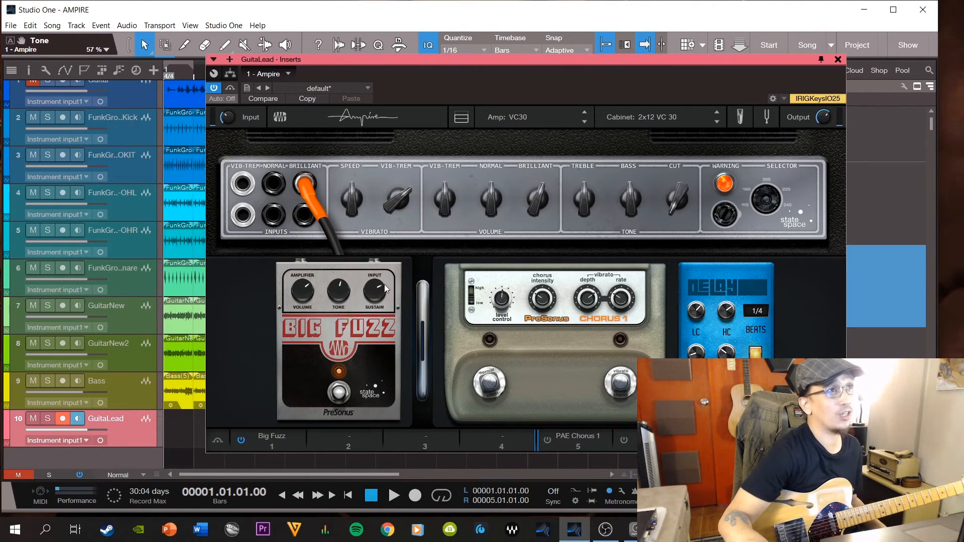
Lower Big Fuzz's Volume, set its Sustain to 55 %, and enable the Delay pedal, adjusting its Mix and setting Feedback to 4 %.
left_click_drag(302, 291, 302, 302)
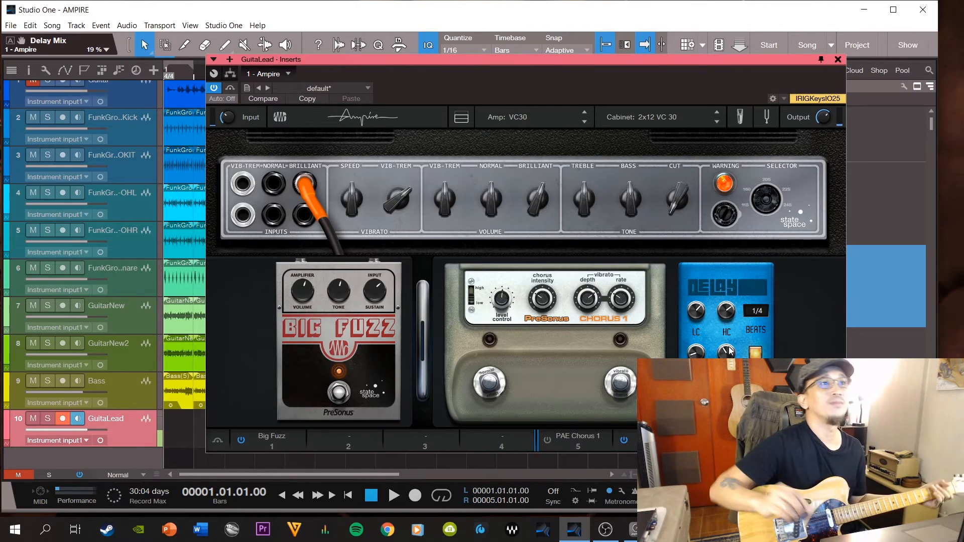
left_click_drag(380, 289, 379, 293)
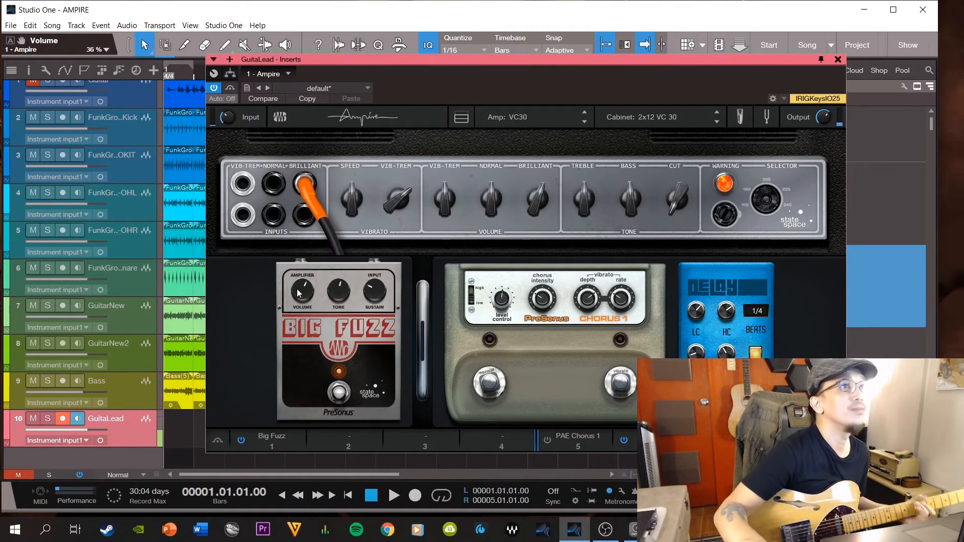
left_click_drag(380, 303, 391, 261)
left_click_drag(305, 285, 307, 295)
left_click_drag(373, 304, 383, 283)
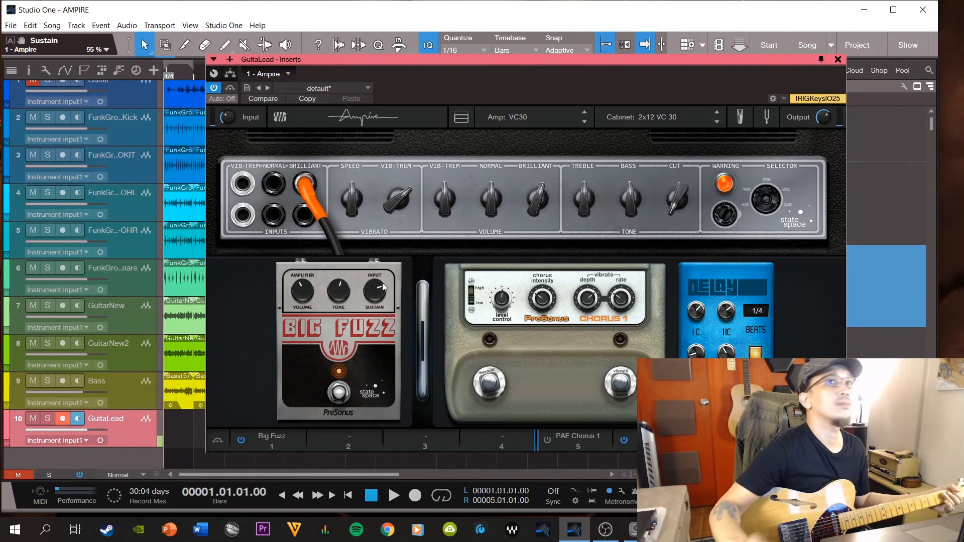
left_click_drag(728, 358, 729, 358)
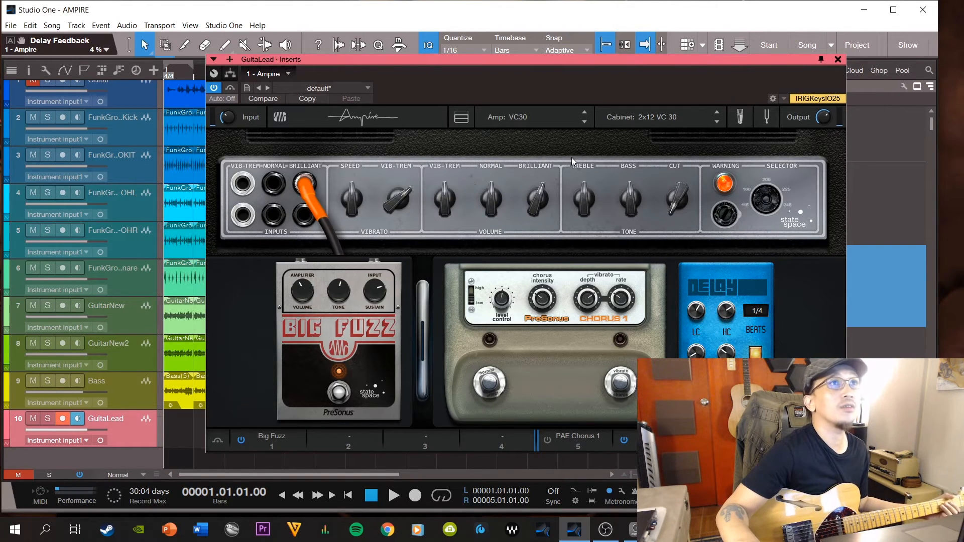
Raise the VC30's Brilliant volume and Treble, and lower its Bass to 43 %.
left_click_drag(531, 195, 531, 178)
left_click_drag(586, 198, 632, 203)
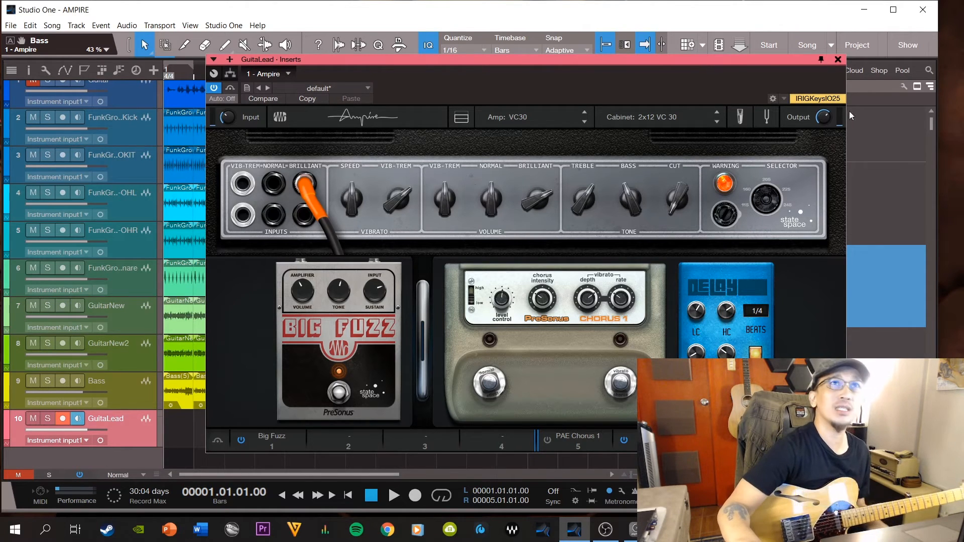
Close the Ampire editor, rehearse the lead over playback from the start, and return to bar 1.
left_click(838, 59)
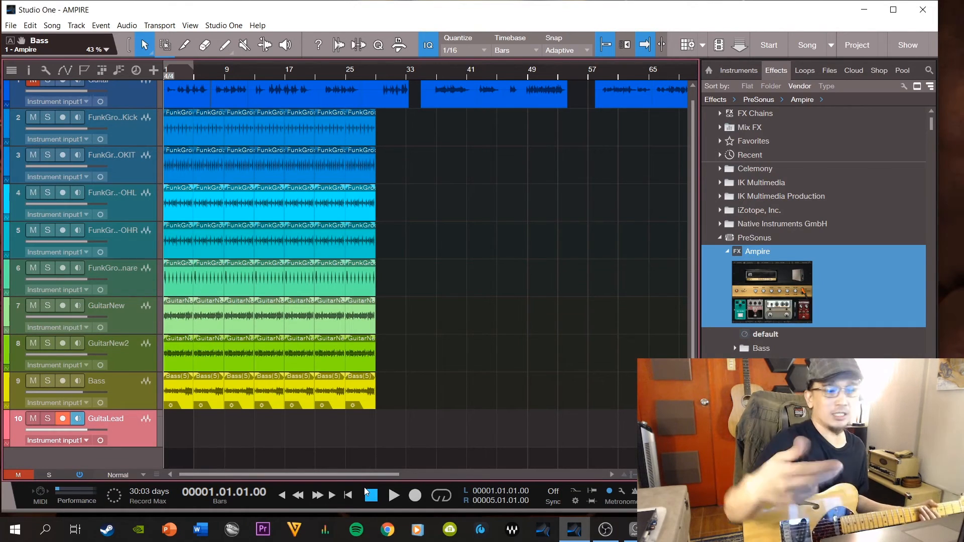
key("space")
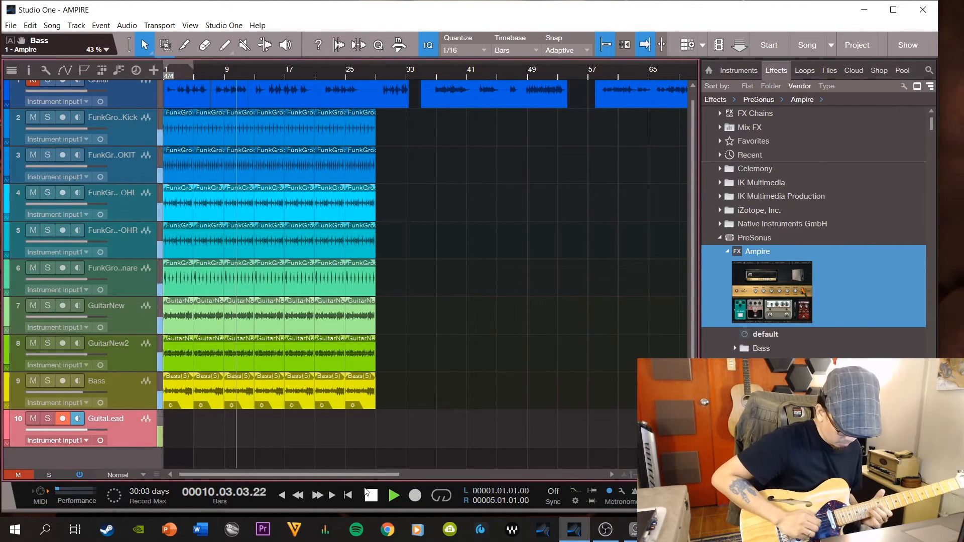
left_click(371, 495)
left_click(367, 493)
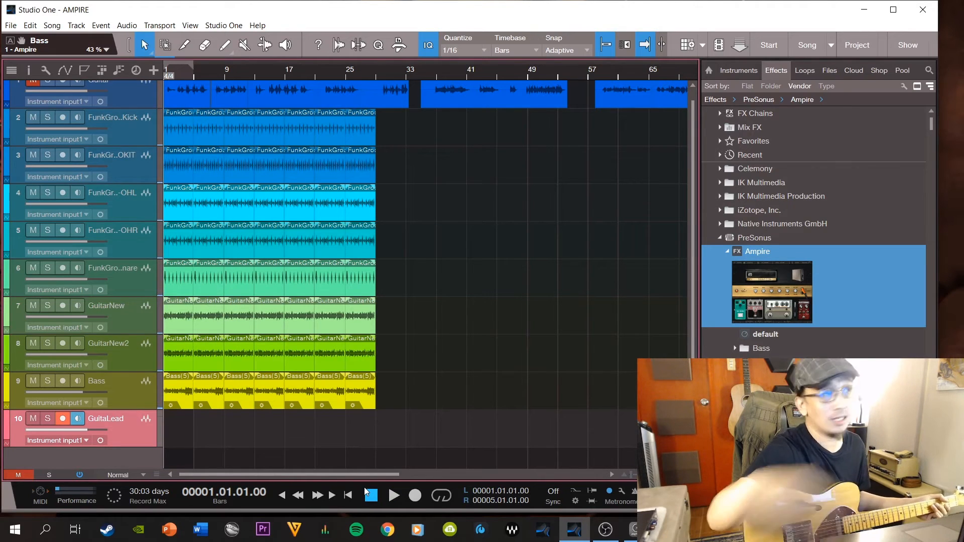
Record a lead guitar take on the GuitaLead track from bar 1 to about bar 21.
key("KP_Multiply")
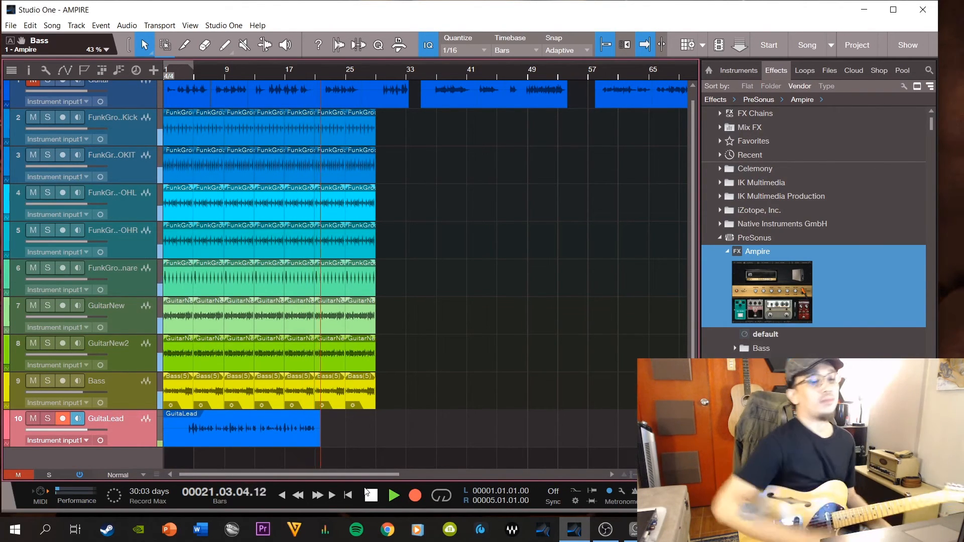
left_click(367, 493)
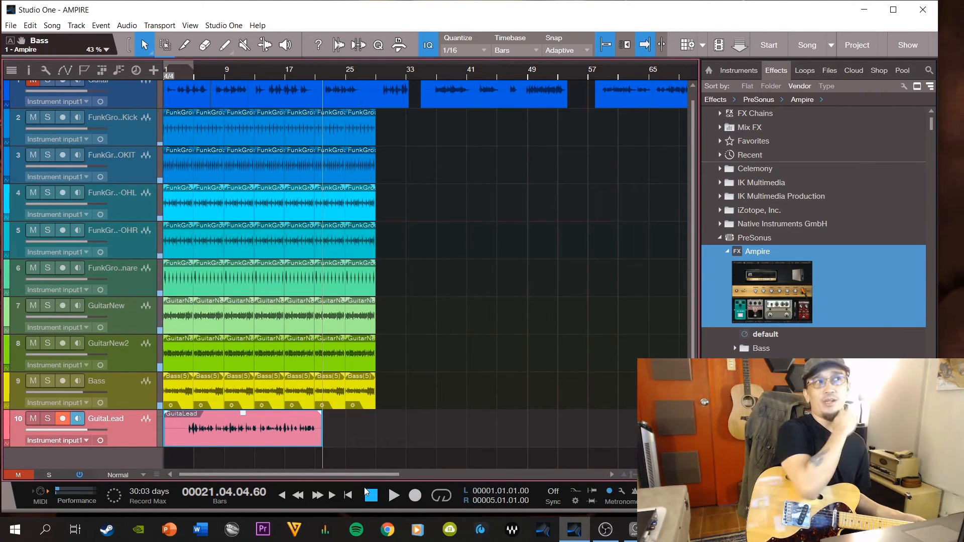
Play the mix back from bar 2 and raise the GuitaLead track's volume to +1.3 dB.
key("KP_Subtract")
key("KP_Subtract")
key("KP_Subtract")
key("KP_Subtract")
key("KP_Subtract")
key("KP_Subtract")
key("KP_Subtract")
key("KP_Subtract")
key("KP_Subtract")
key("KP_Subtract")
key("KP_Subtract")
key("KP_Subtract")
key("KP_Subtract")
key("KP_Subtract")
key("KP_Subtract")
key("KP_Subtract")
key("KP_Subtract")
key("KP_Subtract")
key("KP_Subtract")
key("KP_Subtract")
key("KP_Add")
key("KP_Add")
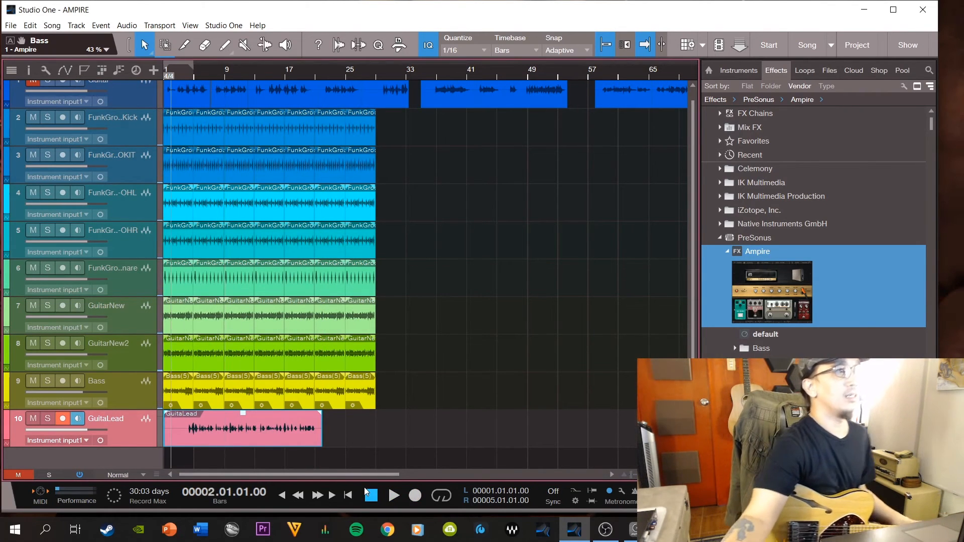
key("space")
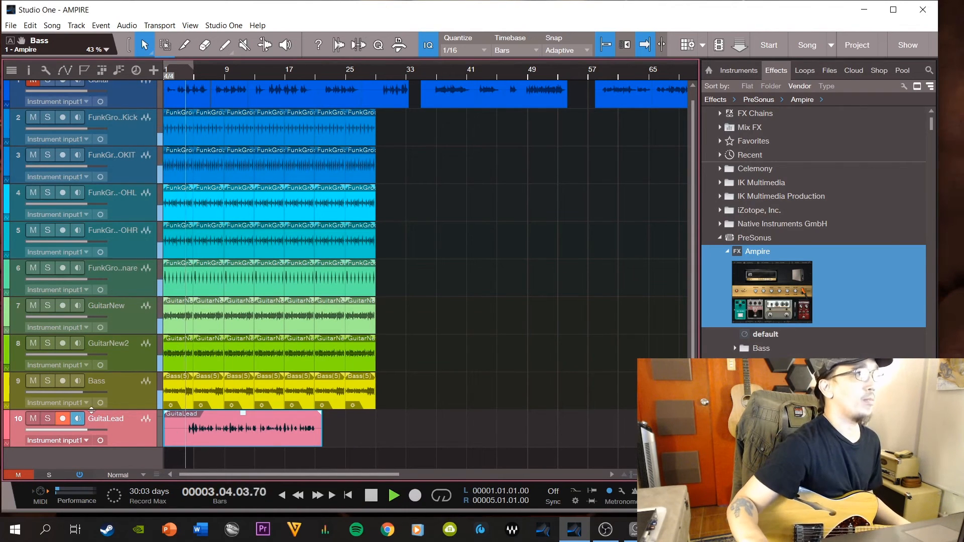
mouse_move(86, 430)
left_click_drag(86, 430, 89, 430)
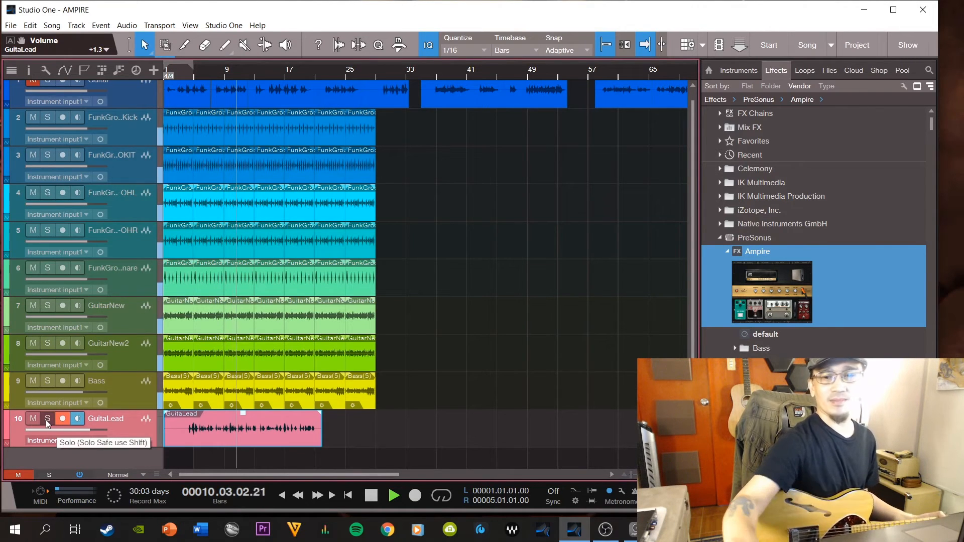
key("space")
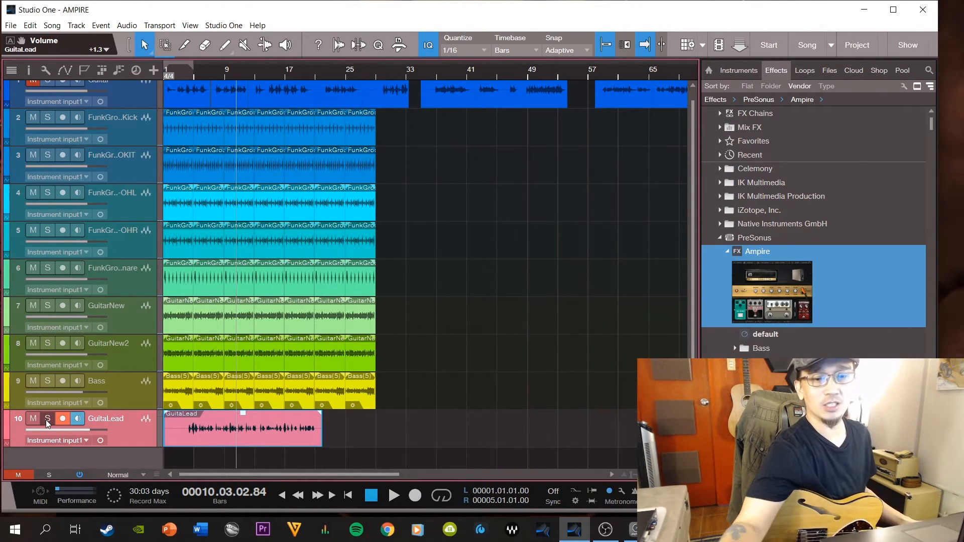
Turn off record arming and input monitoring on GuitaLead, and briefly solo the track to check the take.
key("Page_Up")
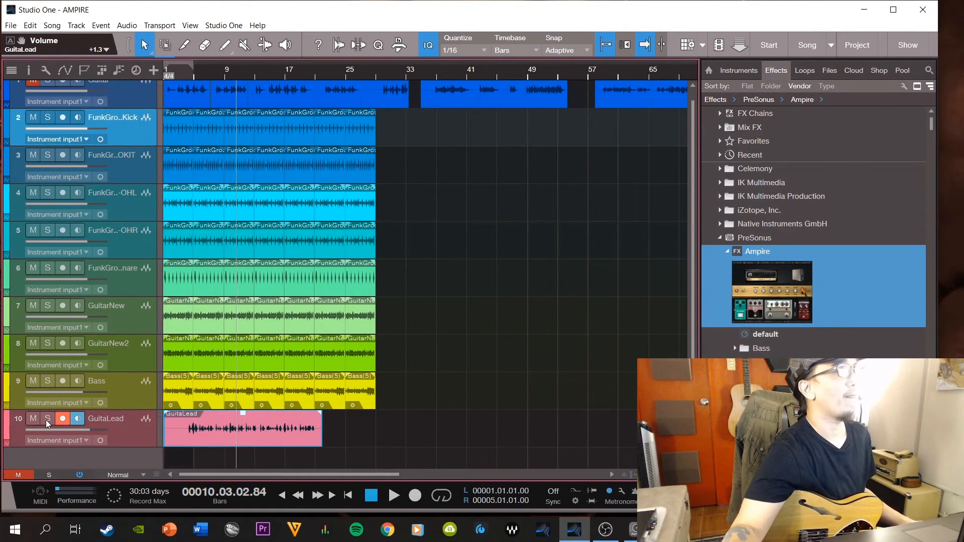
key("Down")
key("r")
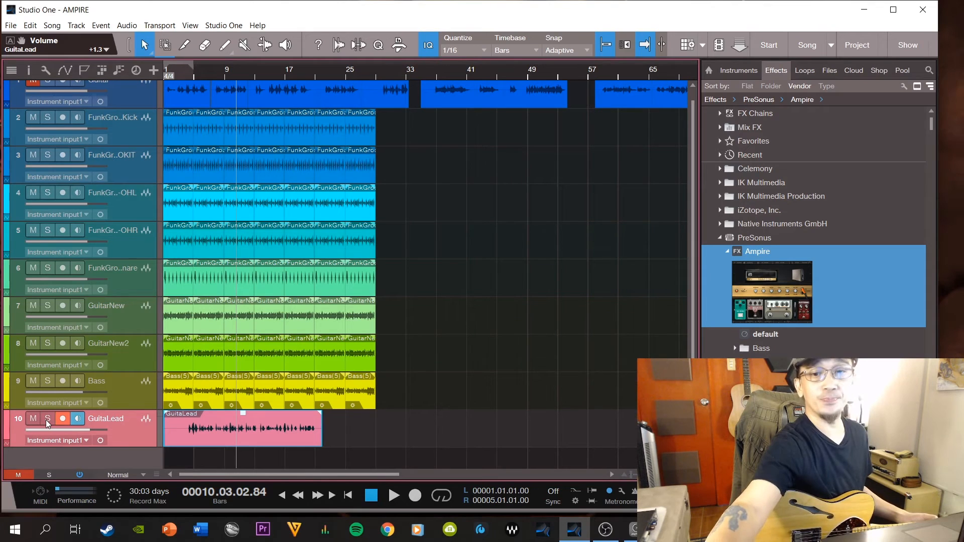
left_click(47, 419)
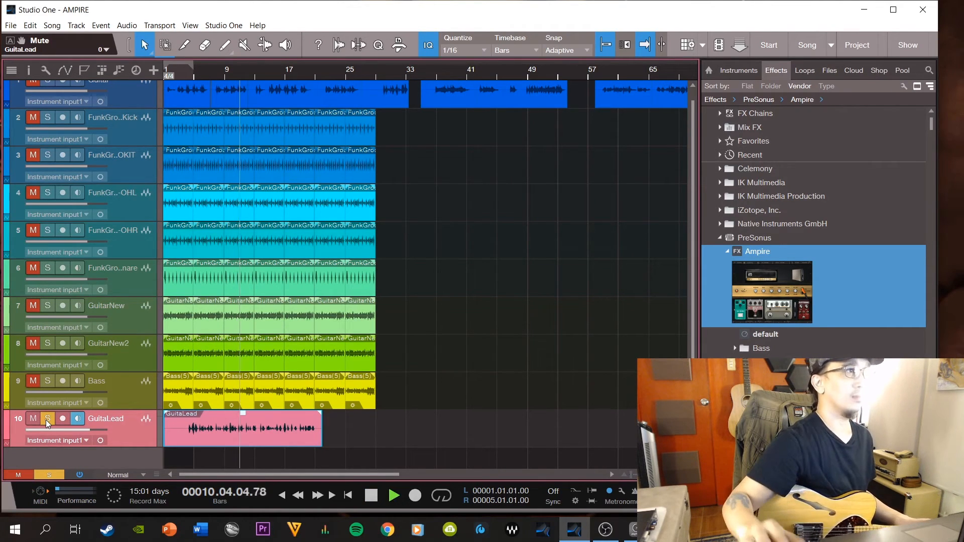
left_click(78, 419)
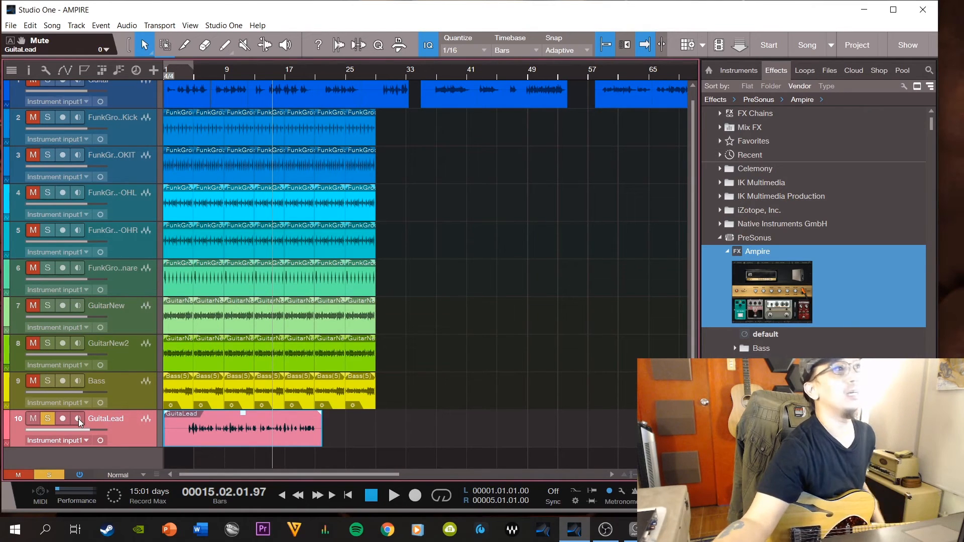
key("s")
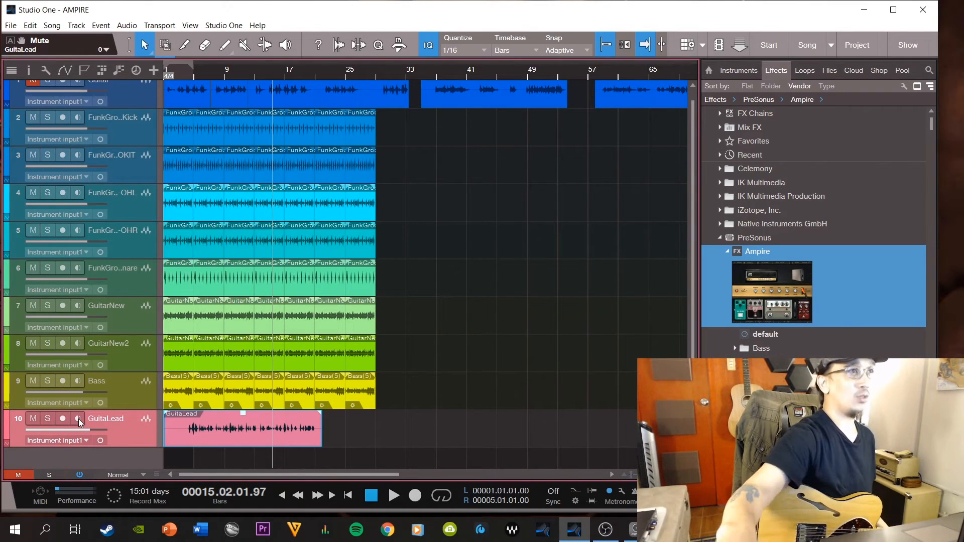
Play the full mix from bar 4 to hear the lead in context, and return to the song start.
key("KP_Subtract")
key("KP_Subtract")
key("KP_Subtract")
key("KP_Subtract")
key("KP_Subtract")
key("KP_Subtract")
key("KP_Subtract")
key("KP_Subtract")
key("KP_Subtract")
key("KP_Subtract")
key("KP_Subtract")
key("KP_Subtract")
key("KP_Subtract")
key("KP_Add")
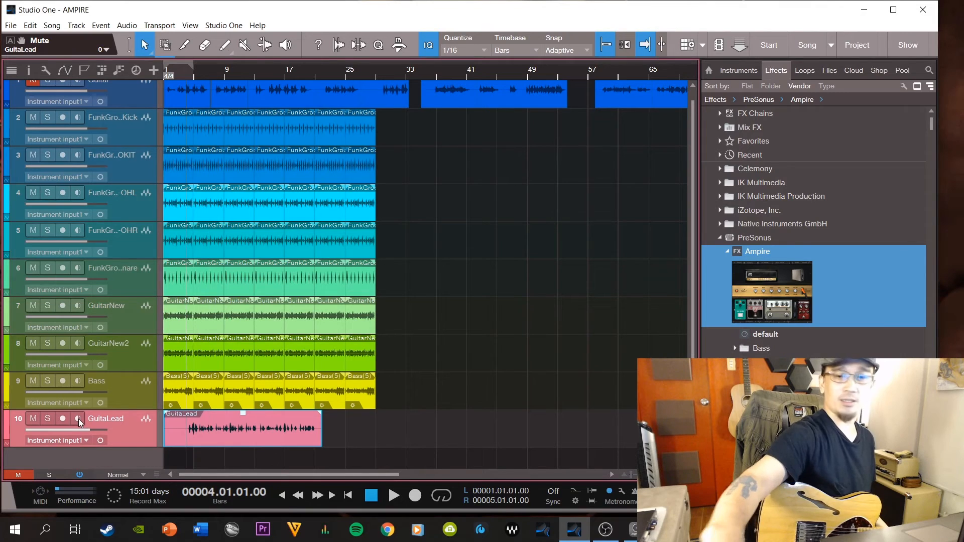
key("space")
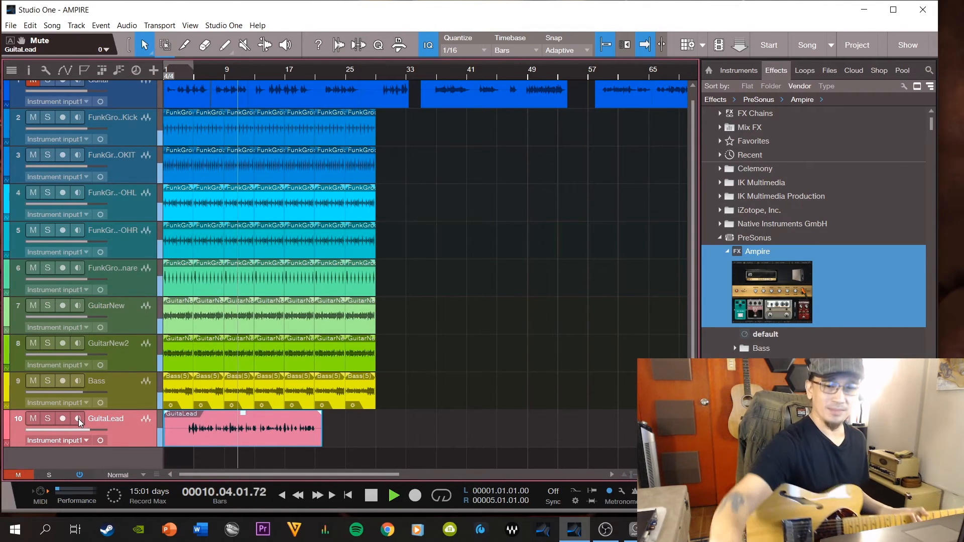
key("space")
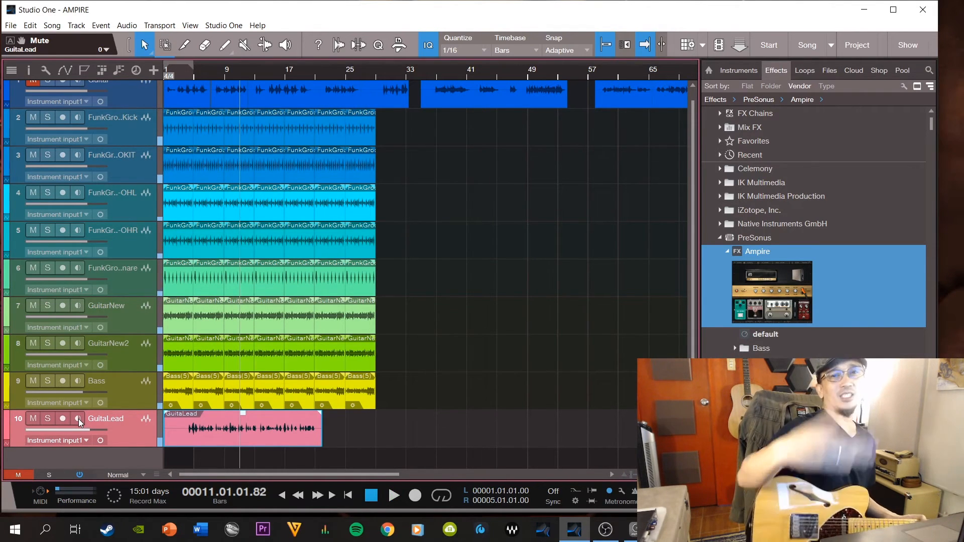
key("KP_Subtract")
key("KP_Subtract")
key("KP_Subtract")
key("KP_Subtract")
key("KP_Subtract")
key("KP_Subtract")
key("KP_Subtract")
key("KP_Subtract")
key("KP_Subtract")
key("KP_Subtract")
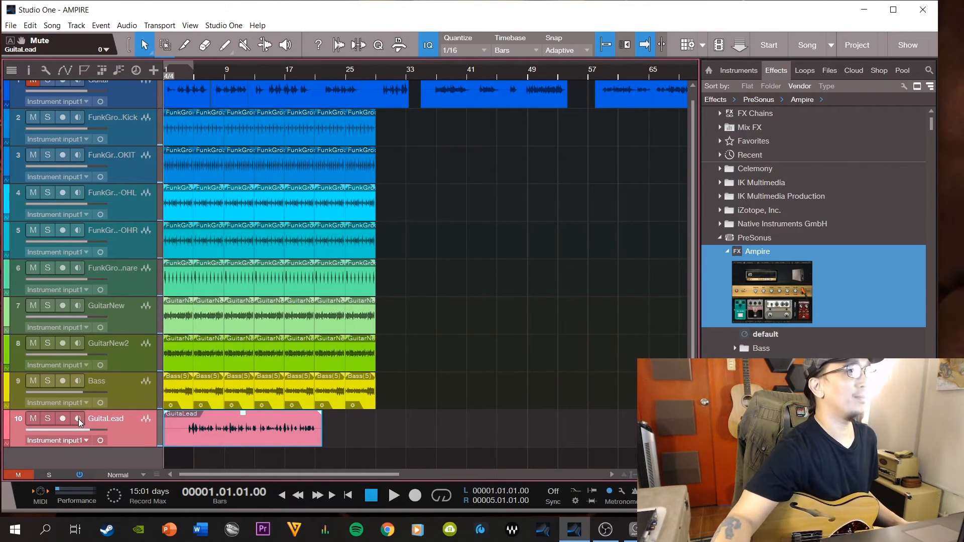
Duplicate the GuitaLead track completely and delete the copied audio event from the duplicate.
right_click(125, 424)
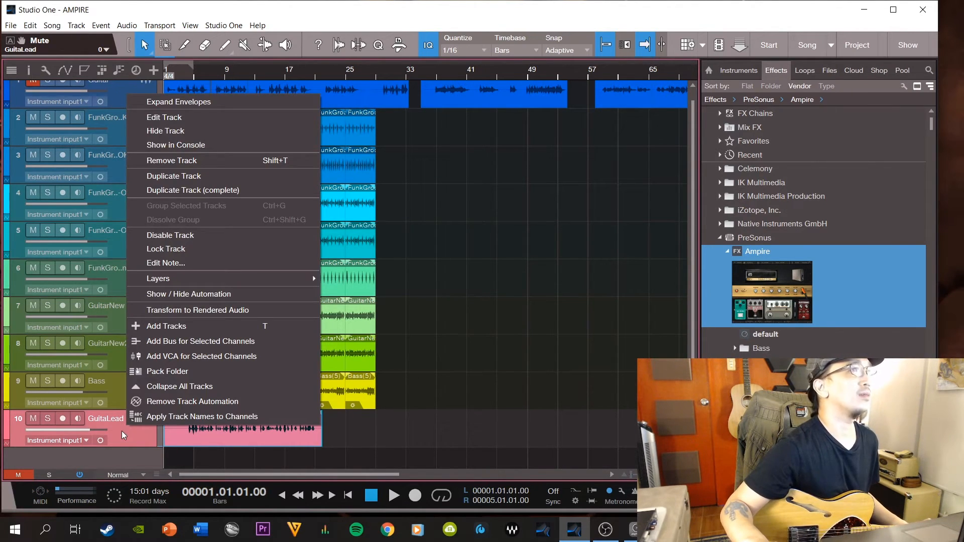
left_click(187, 190)
scroll(287, 437, "down", 1)
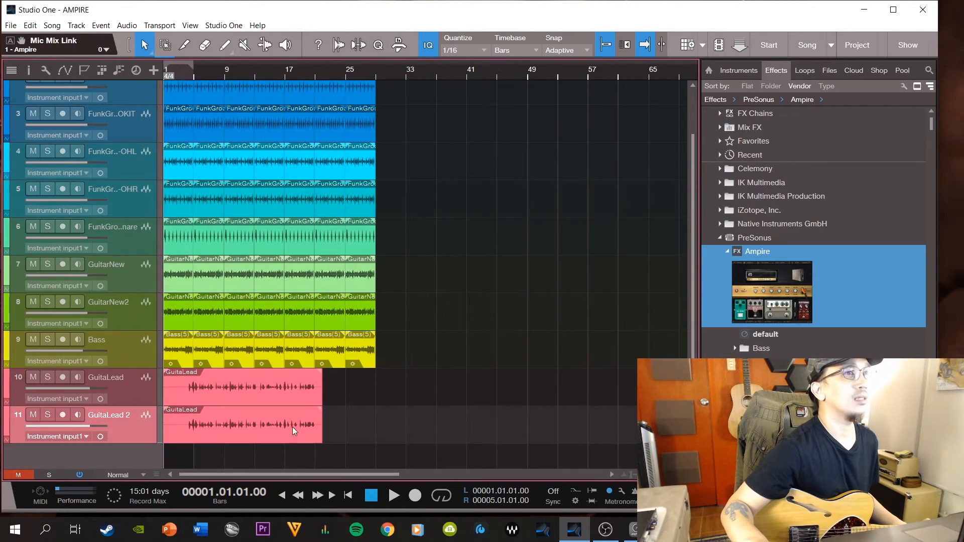
key("Delete")
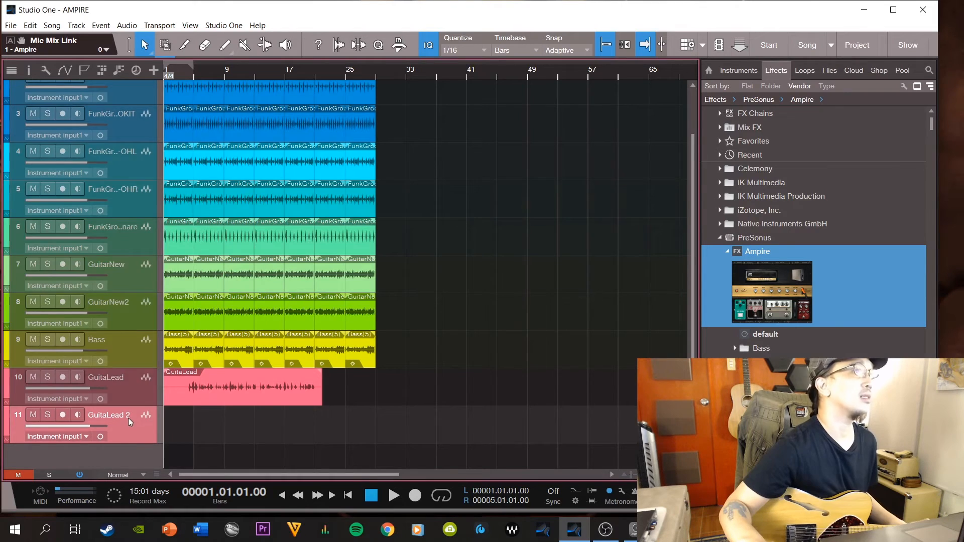
Show the console, open Ampire on GuitaLead 2, and replace Big Fuzz with Tube Dreamer in the first slot.
key("F3")
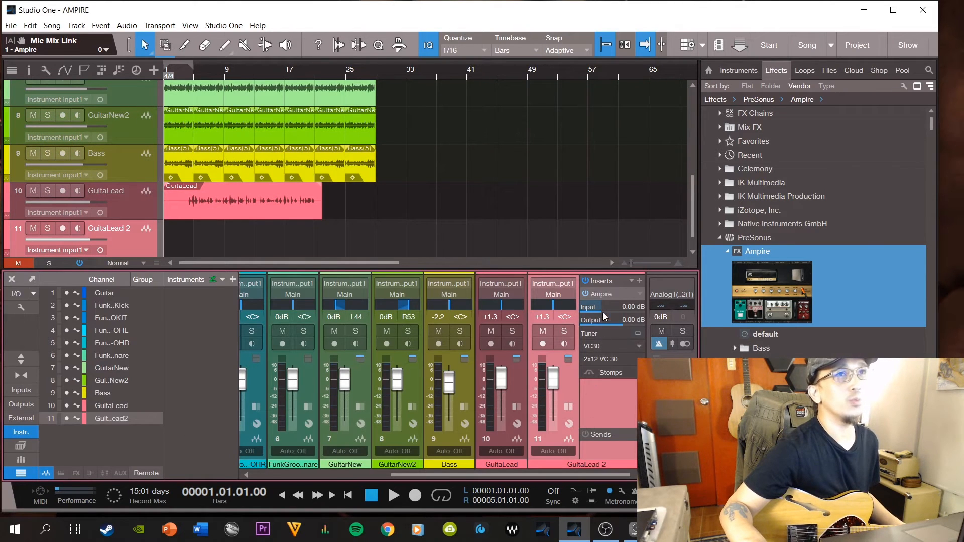
left_click(603, 294)
mouse_move(602, 62)
left_mouse_down()
mouse_move(634, 63)
mouse_move(618, 71)
left_mouse_up()
left_click(397, 333)
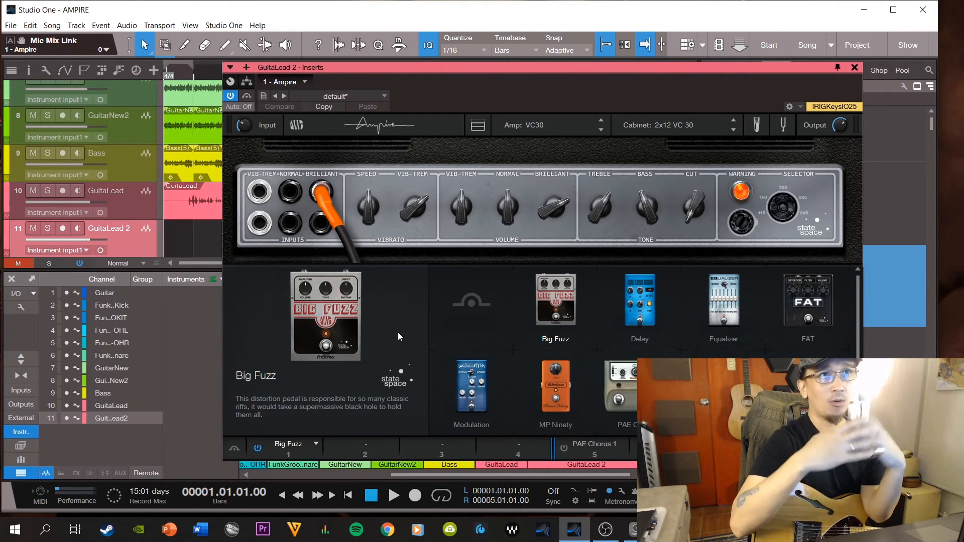
scroll(632, 371, "down", 1)
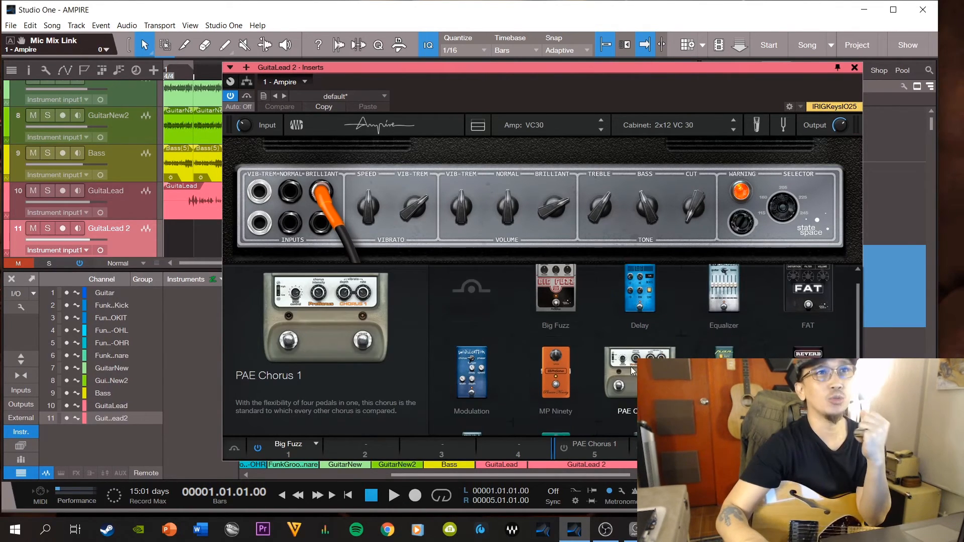
left_click(570, 393)
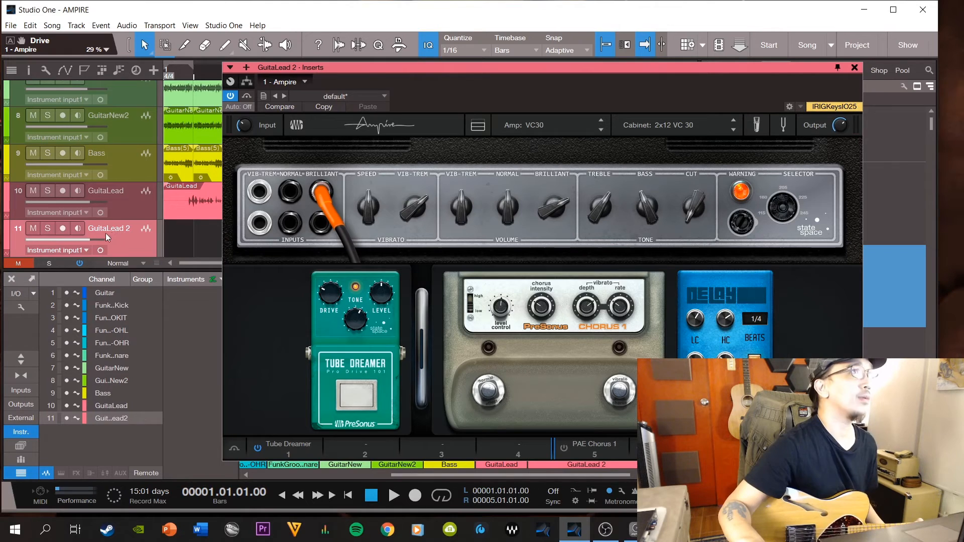
Arm and monitor GuitaLead 2, and add the FAT pedal to Ampire's second slot.
left_click(64, 228)
left_click(77, 228)
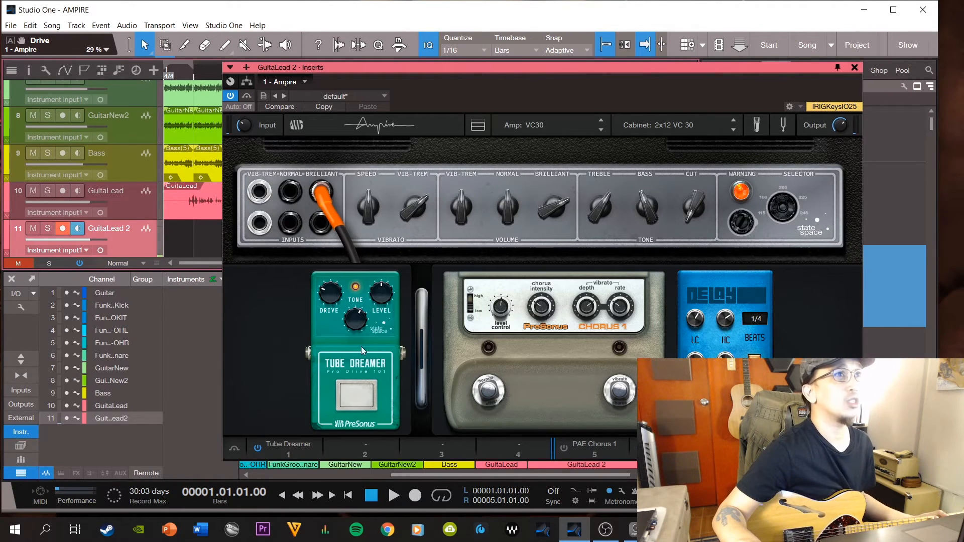
left_click(365, 439)
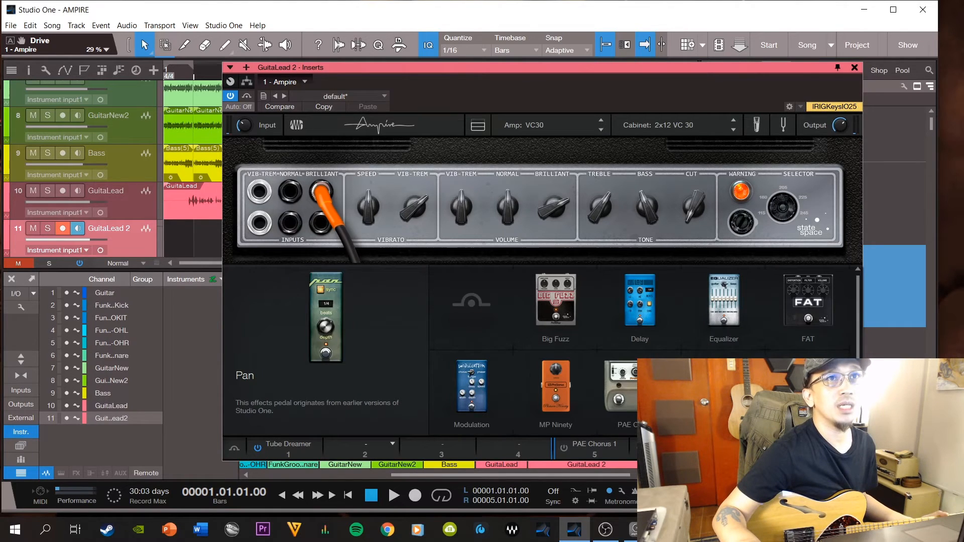
scroll(804, 342, "down", 1)
scroll(799, 347, "up", 1)
left_click(796, 320)
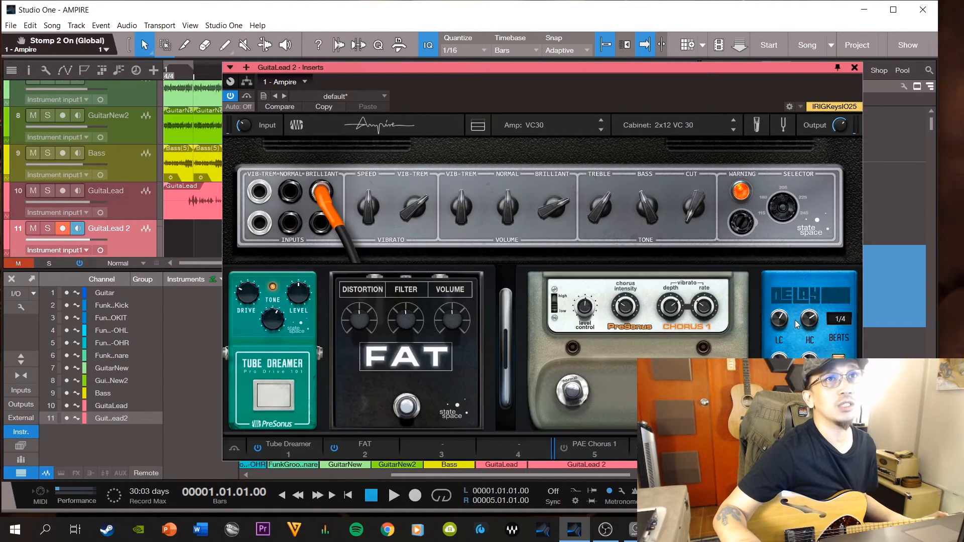
Bypass Tube Dreamer and compare the FAT pedal off and on, leaving it engaged.
left_click(275, 402)
left_click(408, 406)
left_click(408, 405)
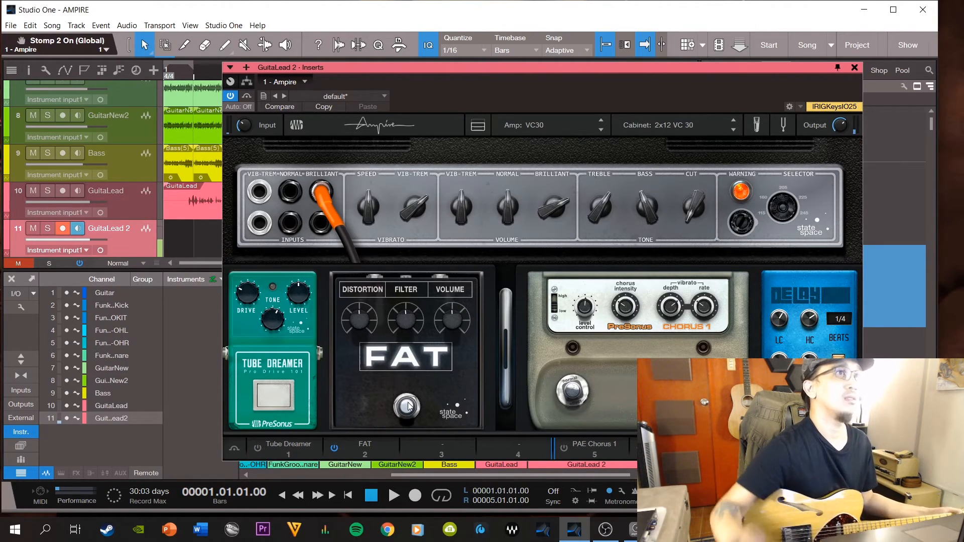
mouse_move(406, 321)
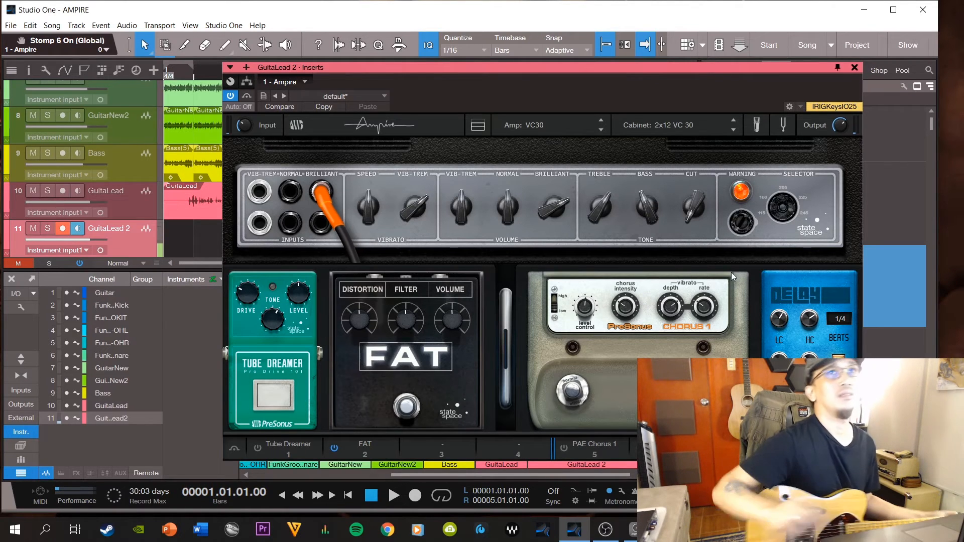
Close Ampire, record a part on GuitaLead 2 from bar 1 to about bar 9, and turn off its arming and monitoring.
left_click(855, 68)
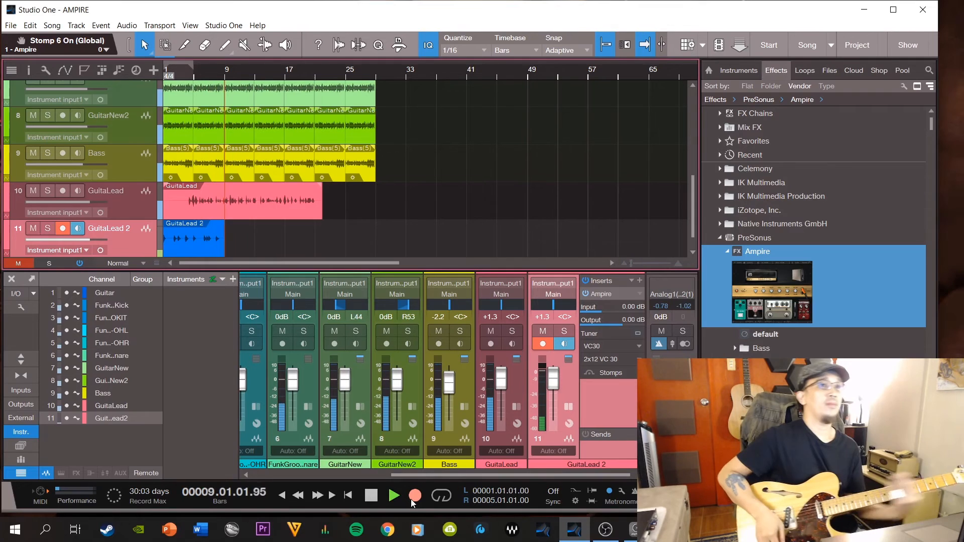
key("space")
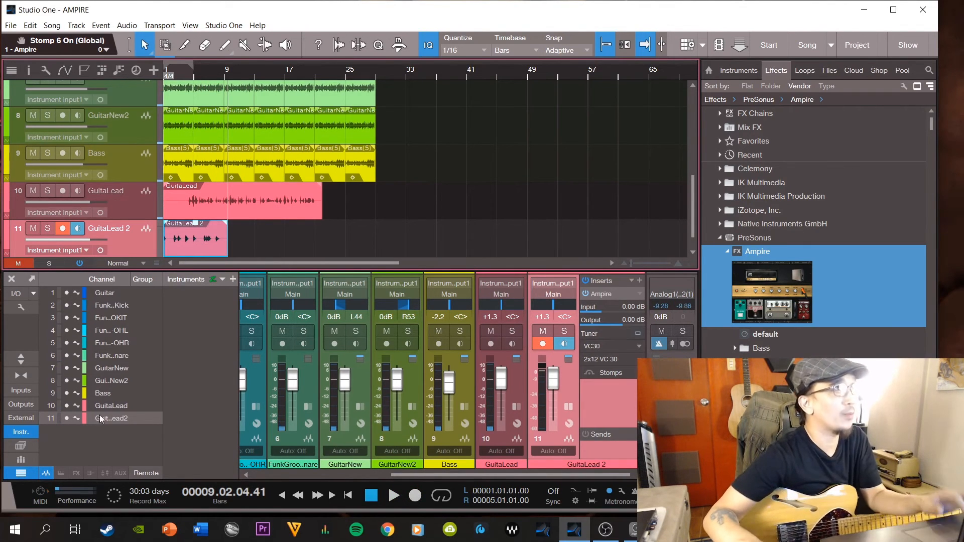
left_click(62, 228)
left_click(78, 229)
Trim the GuitaLead 2 event to end at bar 5 and place the playhead at bar 4, beat 4.
scroll(190, 239, "up", 5)
left_click_drag(396, 244, 273, 244)
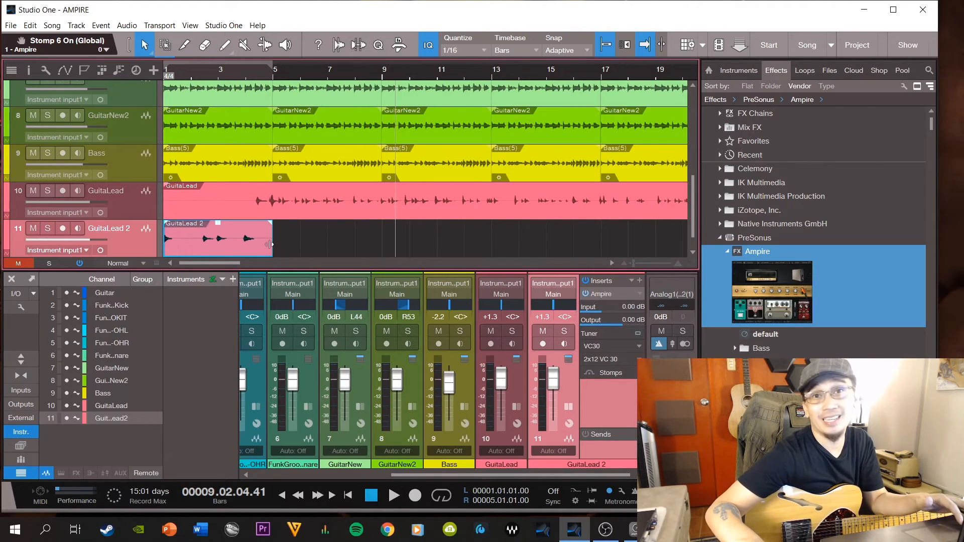
left_click(268, 70)
scroll(367, 90, "up", 4)
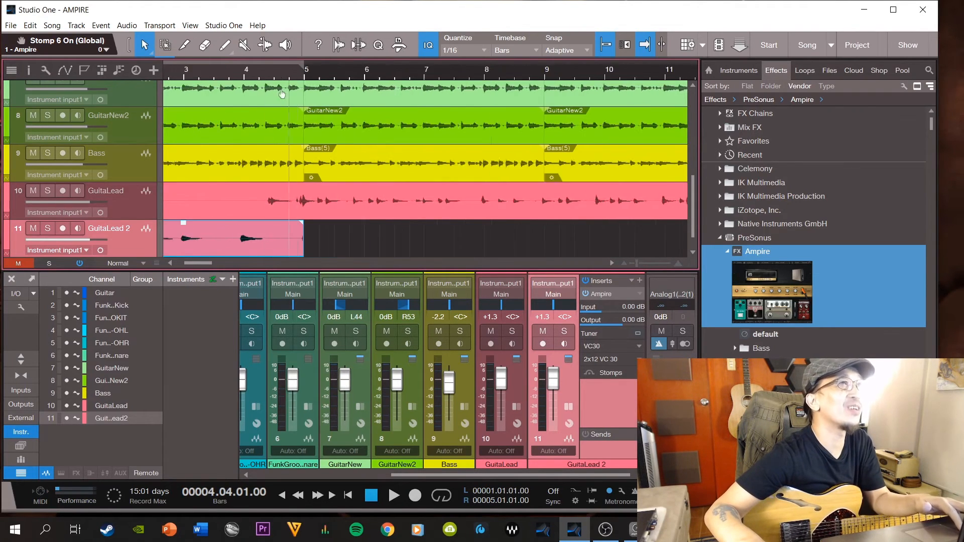
scroll(368, 88, "down", 1)
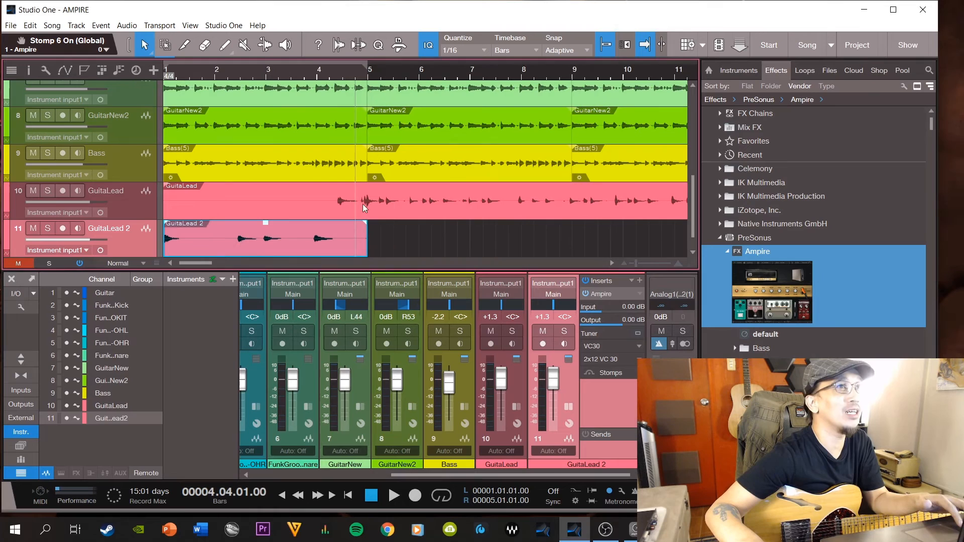
Add a short fade-out to the end of the GuitaLead 2 event just before bar 5.
scroll(367, 85, "up", 10)
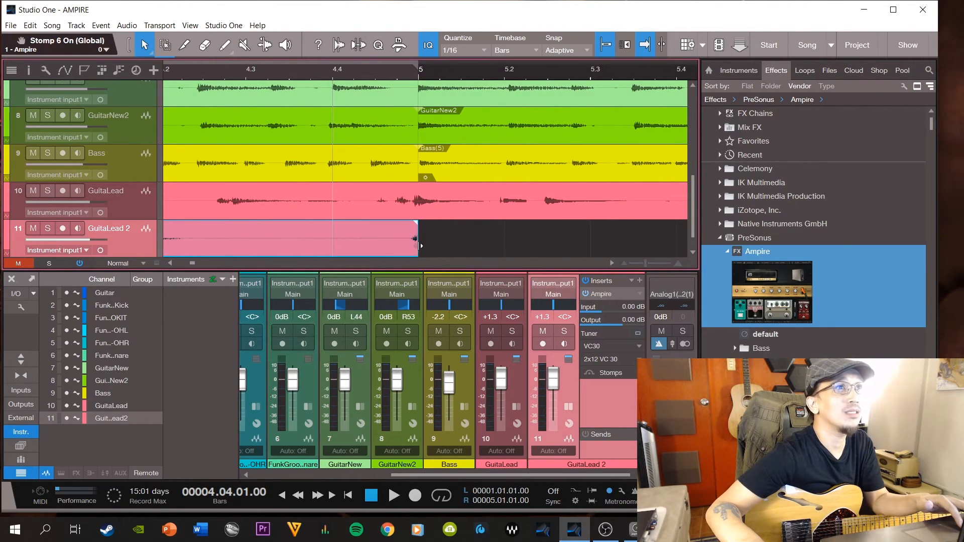
left_click_drag(416, 223, 379, 223)
scroll(313, 77, "down", 10)
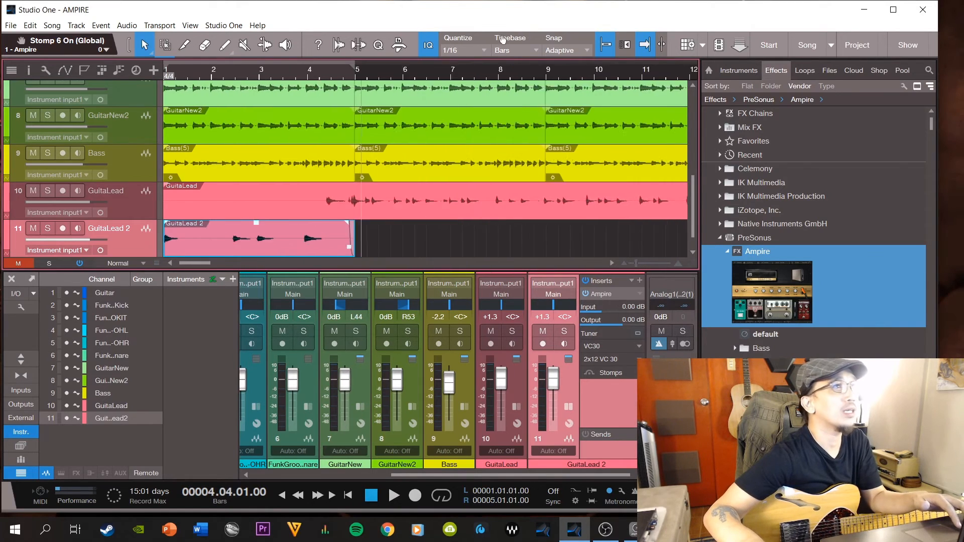
Duplicate the GuitaLead 2 event six times to fill the track up to bar 29, and pan the track to L74.
key("d")
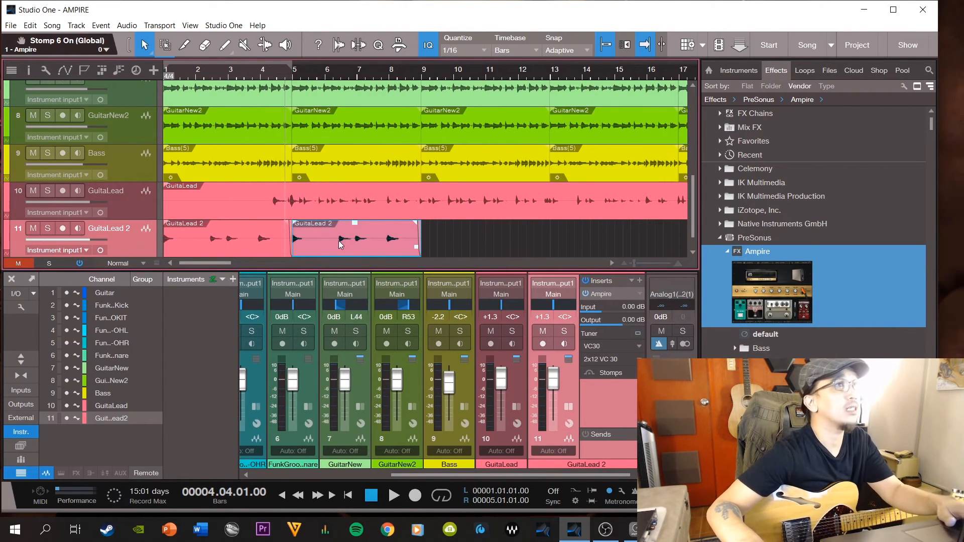
scroll(252, 73, "down", 5)
key("d")
key("d")
key("d")
key("d")
key("d")
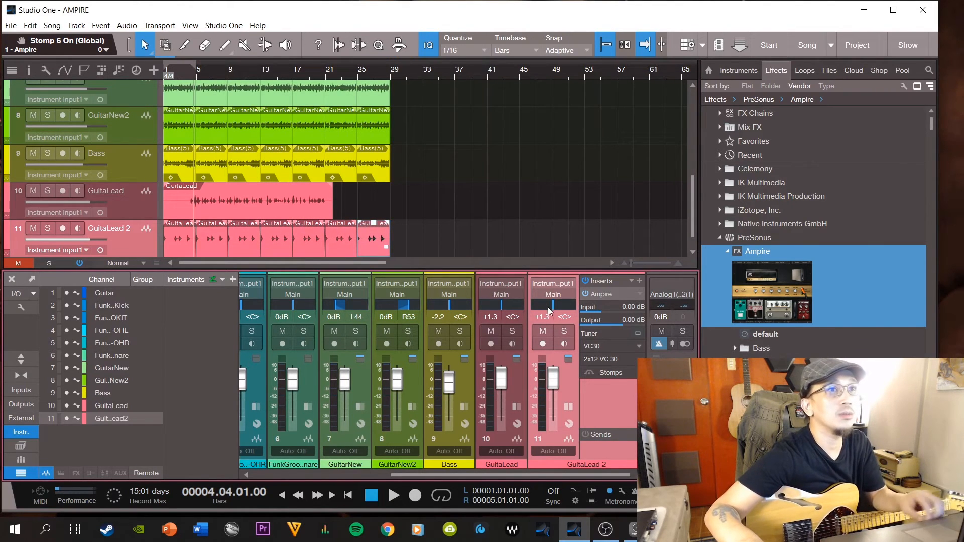
scroll(552, 312, "down", 10)
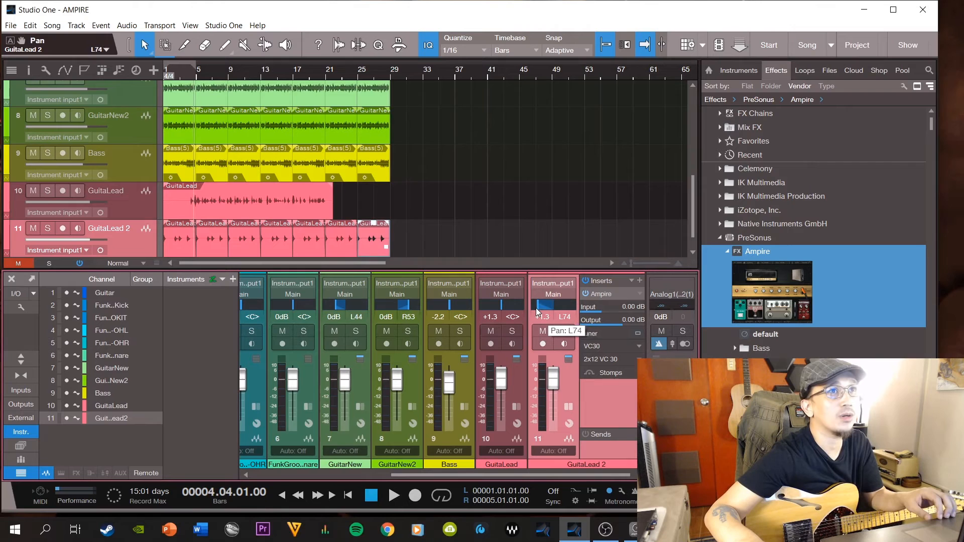
Open Ampire on GuitaLead 2 and move PAE Chorus 1 into the first pedal slot, ahead of Tube Dreamer.
left_click(617, 295)
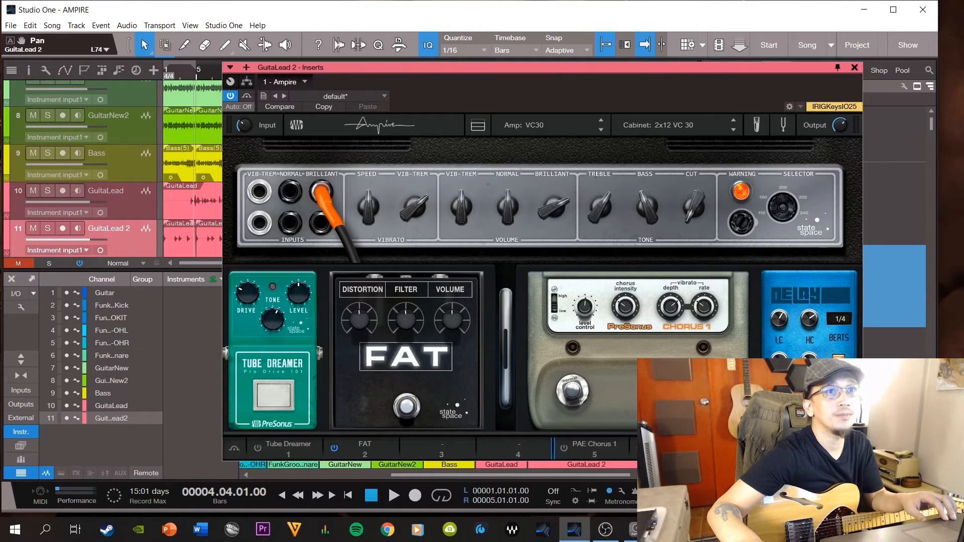
left_click(749, 445)
left_click(723, 387)
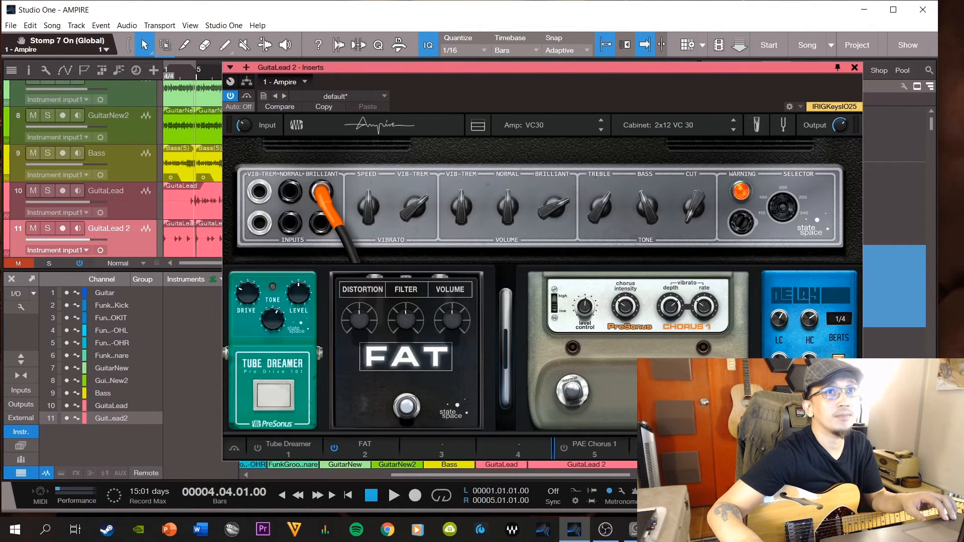
left_click_drag(595, 445, 288, 445)
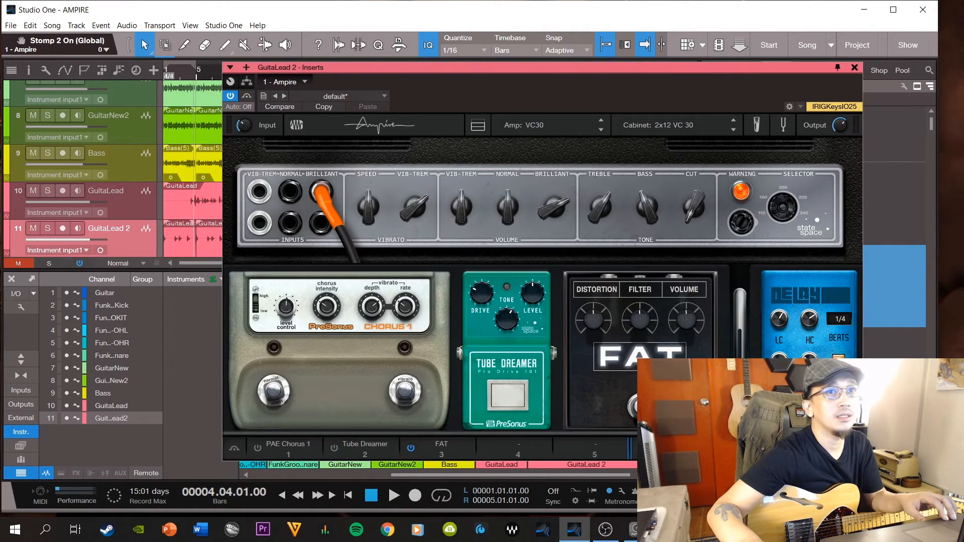
scroll(429, 352, "right", 2)
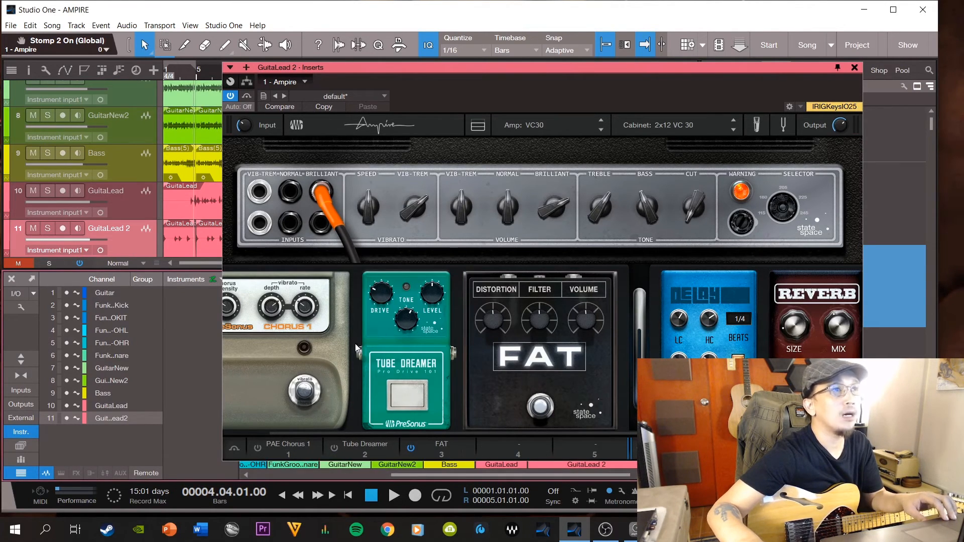
left_click_drag(397, 435, 318, 436)
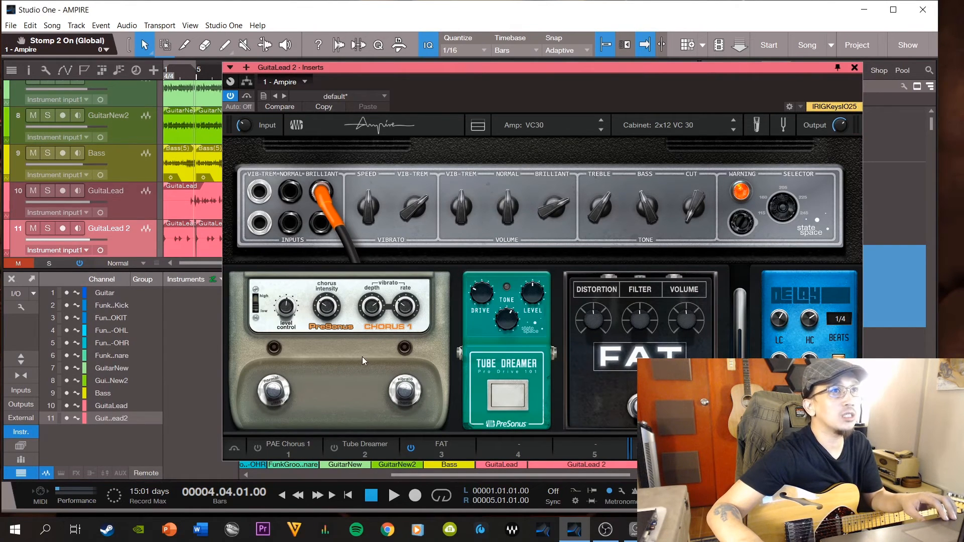
Move PAE Chorus 1 behind Tube Dreamer and FAT so that it occupies the third pedal slot.
left_click_drag(542, 358, 338, 355)
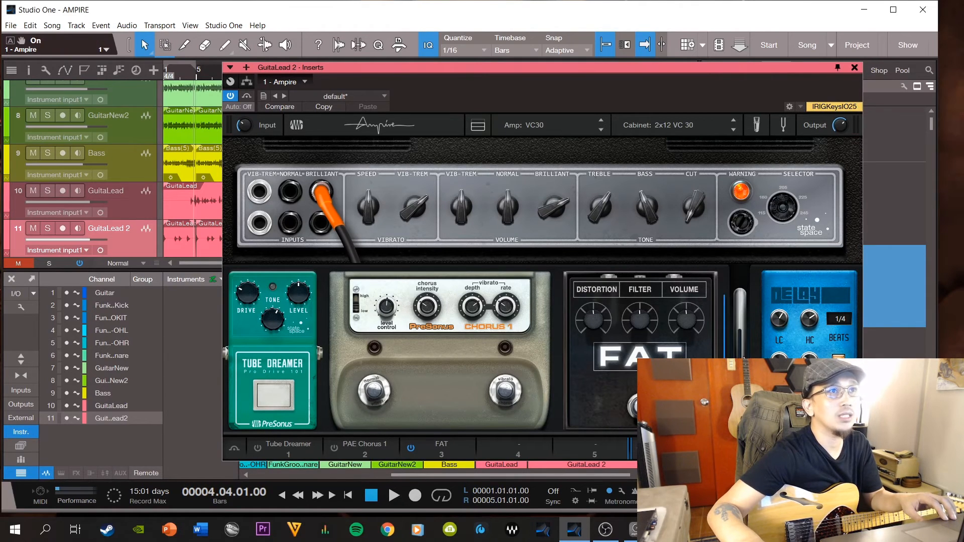
left_click_drag(511, 353, 568, 370)
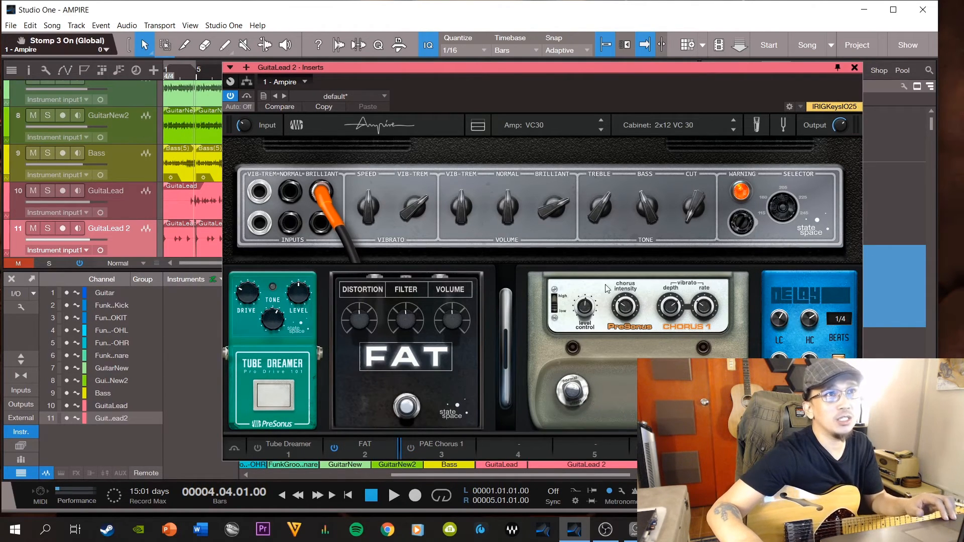
left_click_drag(626, 434, 602, 433)
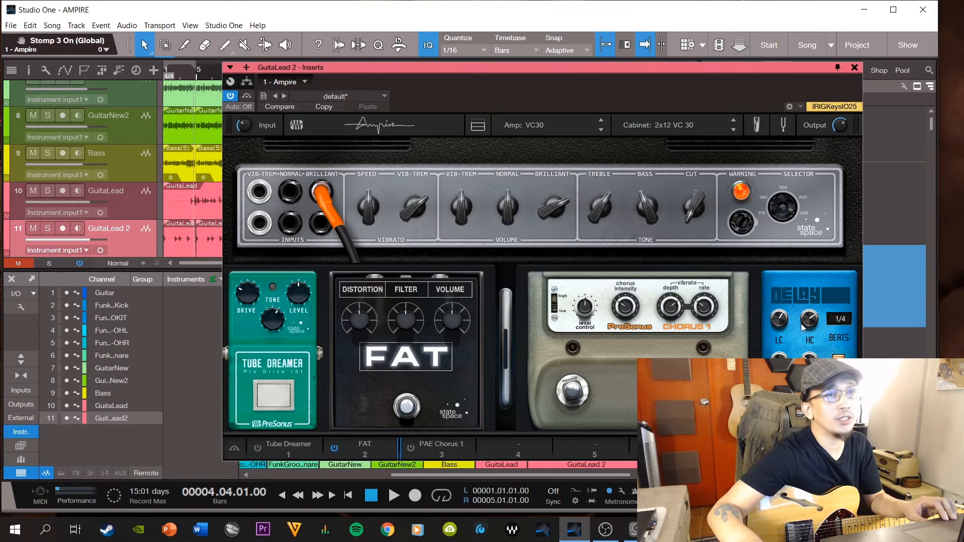
left_click_drag(804, 412, 708, 412)
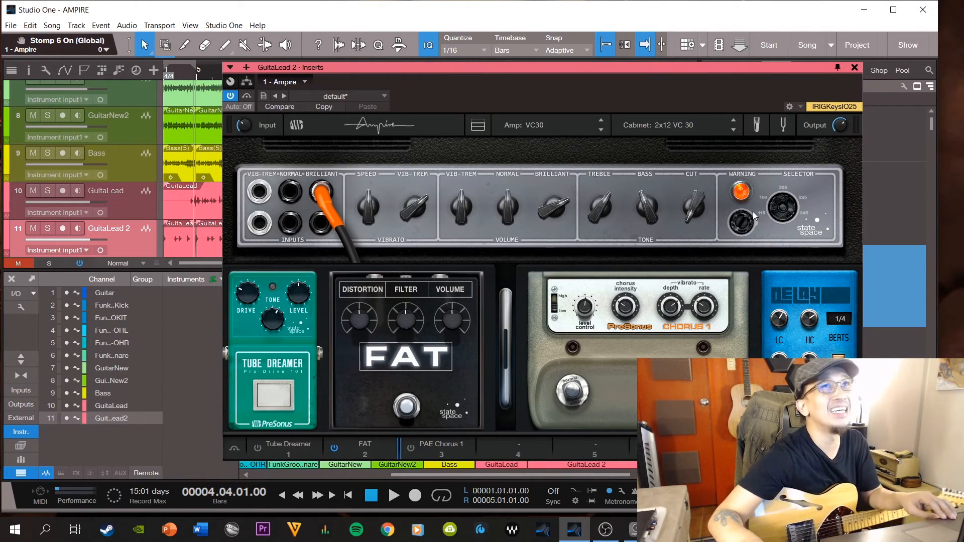
Examine the Mic A, Mic B and Mic C levels in Ampire's microphone section and close the Ampire window.
left_click(763, 131)
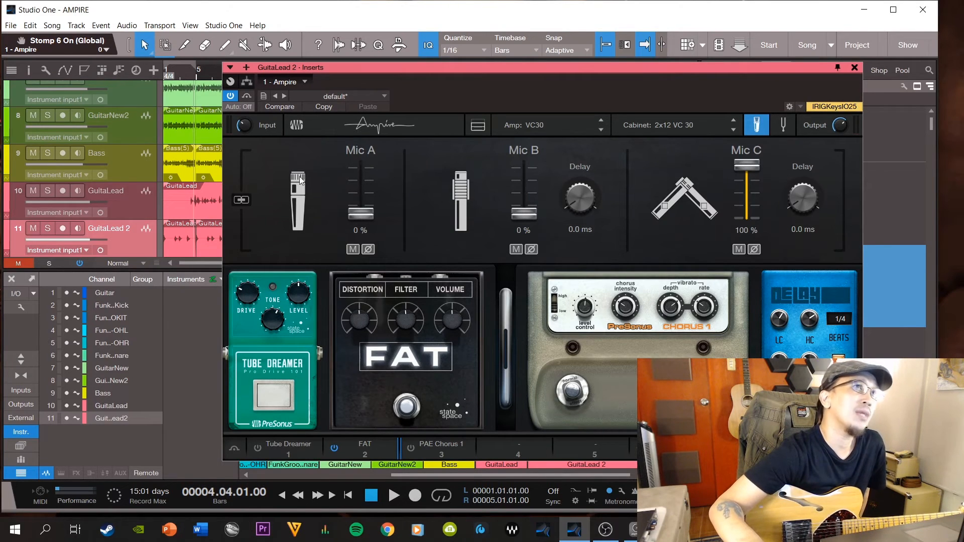
left_click_drag(373, 212, 369, 182)
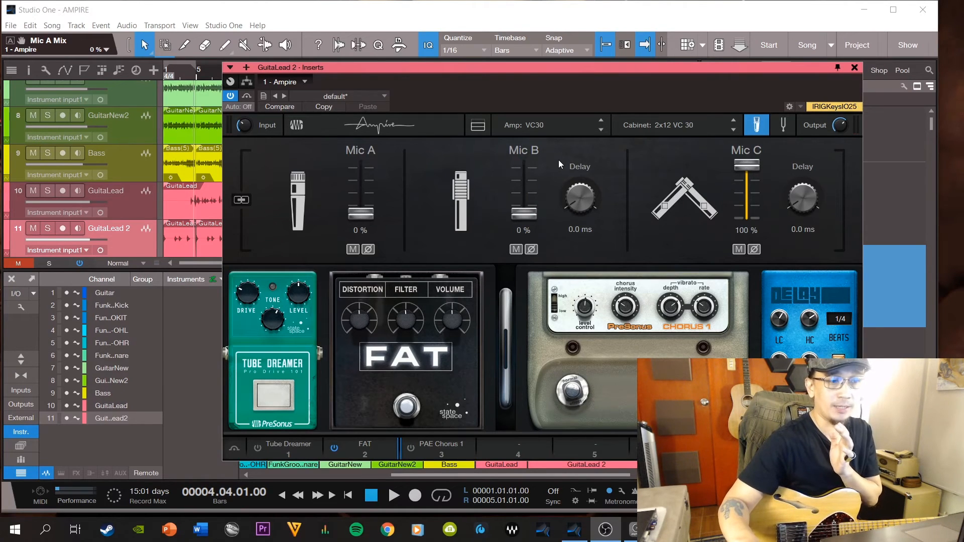
left_click_drag(593, 68, 563, 58)
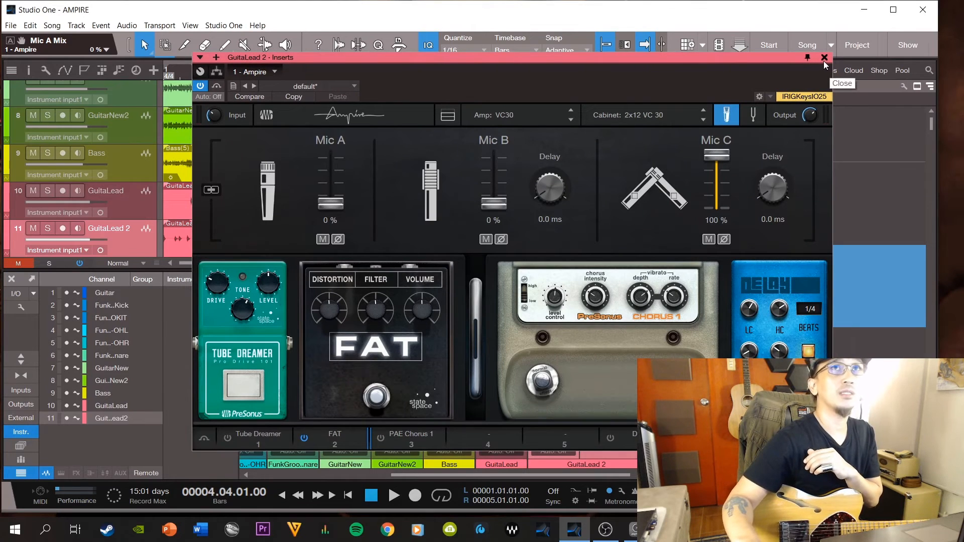
left_click(825, 58)
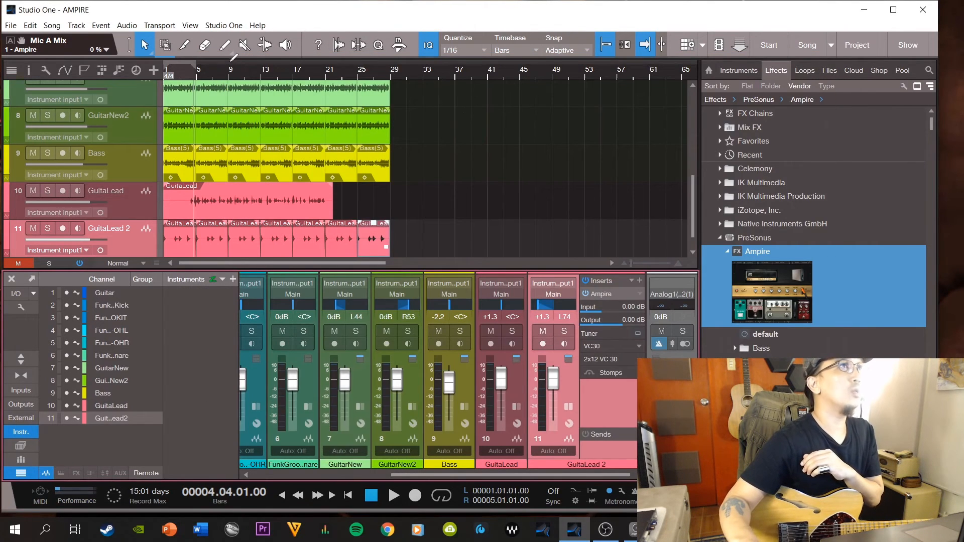
Hide the mixer to show the whole arrangement and play the song from bar 4, beat 4.
left_click_drag(240, 57, 383, 89)
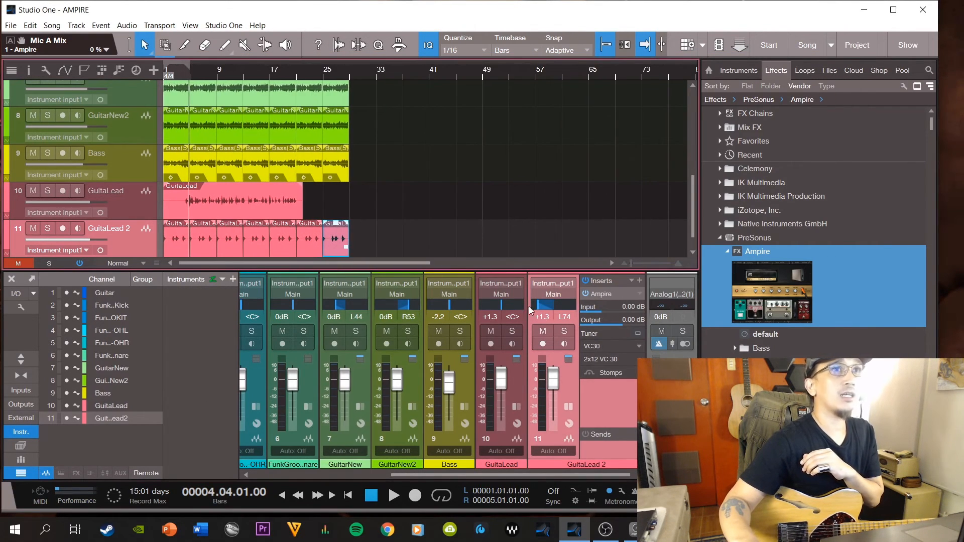
left_click(13, 279)
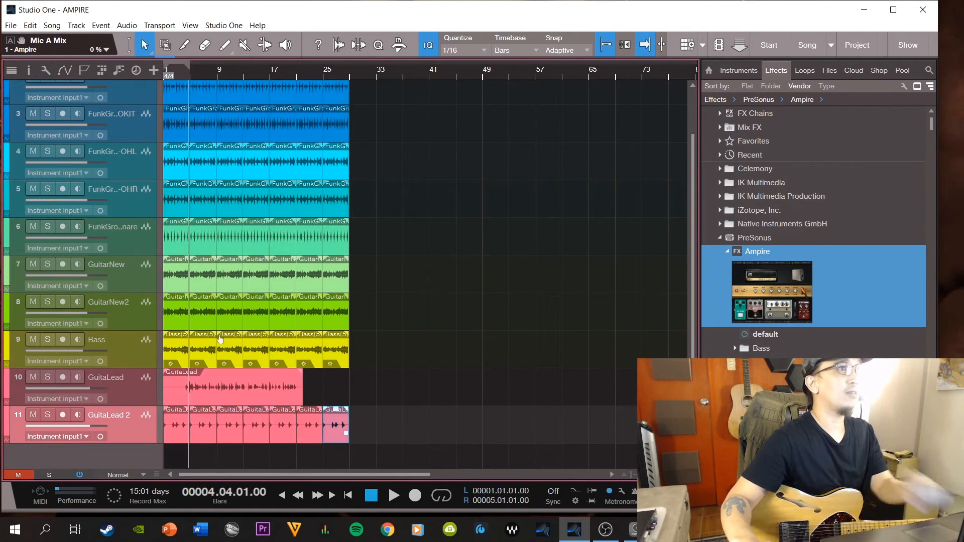
key("space")
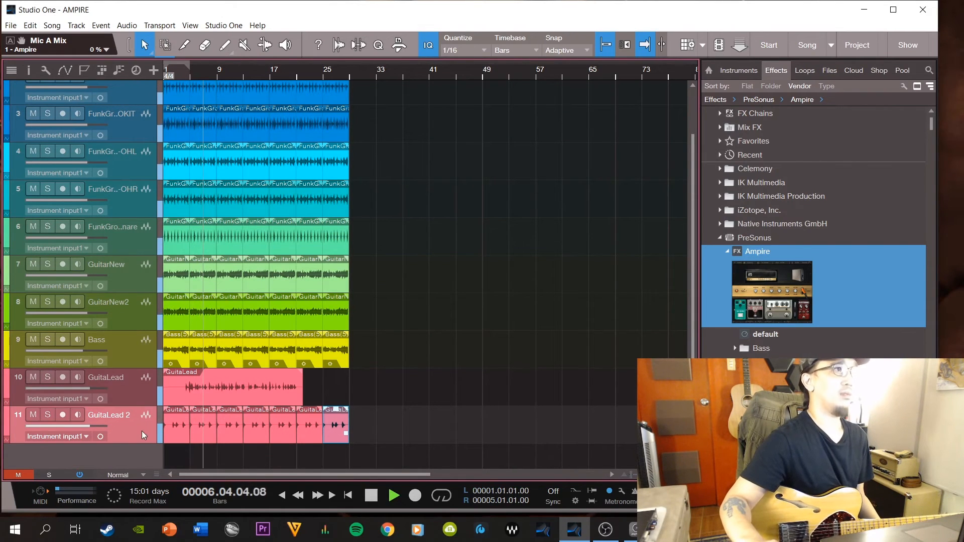
Show the mixer during playback, pan GuitaLead 2 to R74 and lower its volume to -4.2 dB.
key("F3")
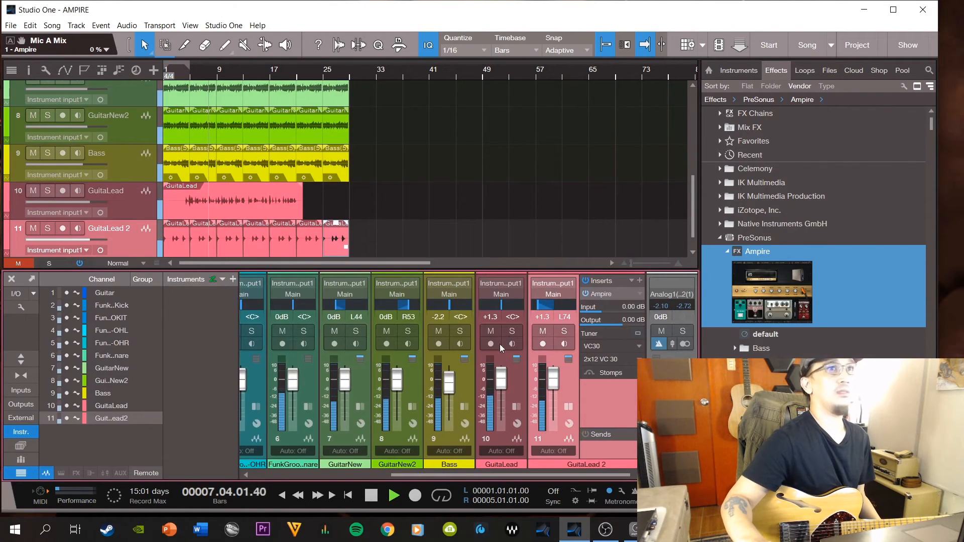
left_click_drag(551, 305, 573, 305)
left_click_drag(556, 378, 556, 381)
left_click(684, 317)
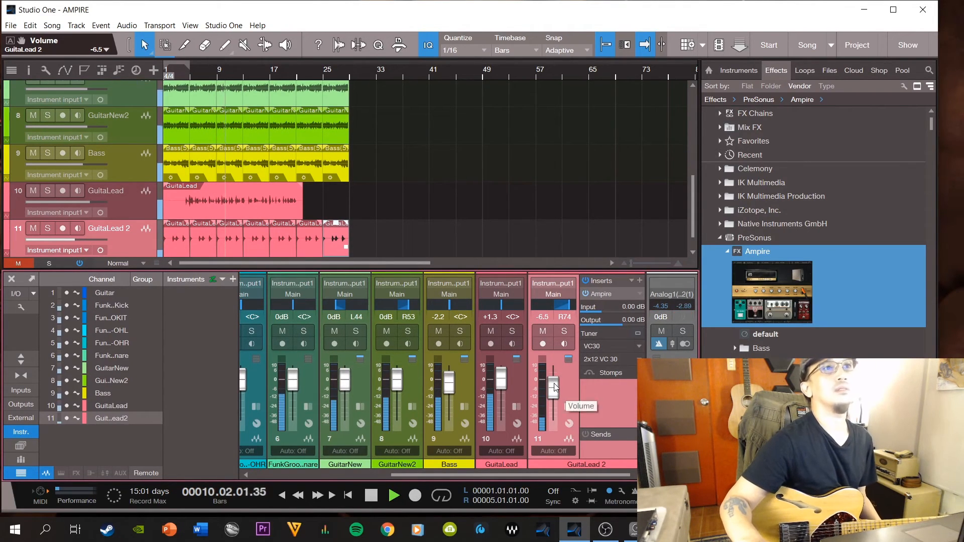
scroll(554, 387, "up", 4)
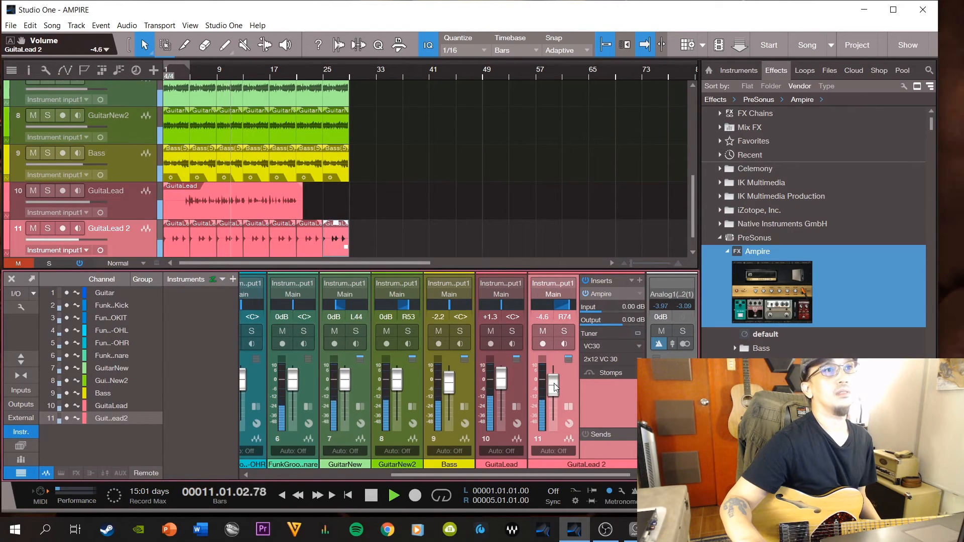
scroll(555, 387, "up", 1)
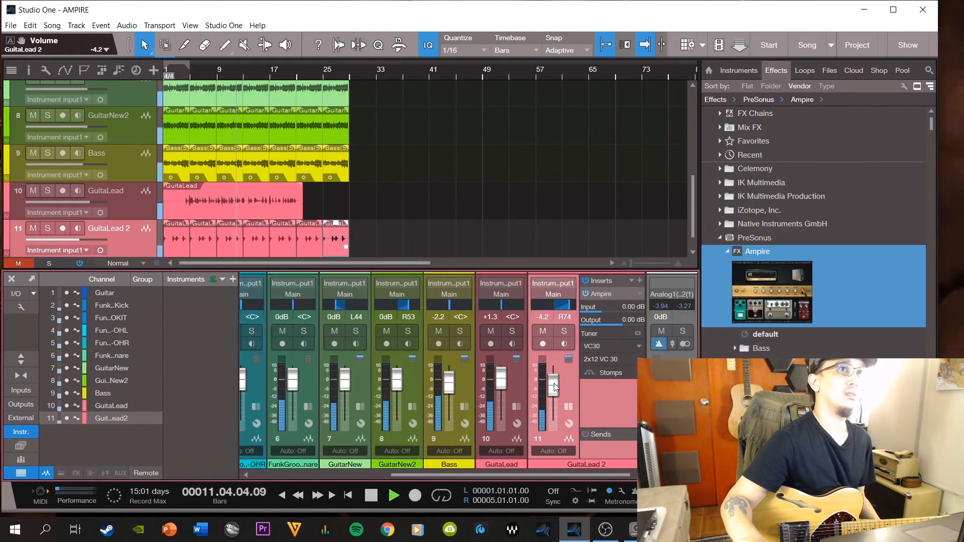
Listen to the layered parts with the mixer hidden, select the GuitaLead event, and stop playback around bar 21.
left_click(11, 279)
left_click(266, 389)
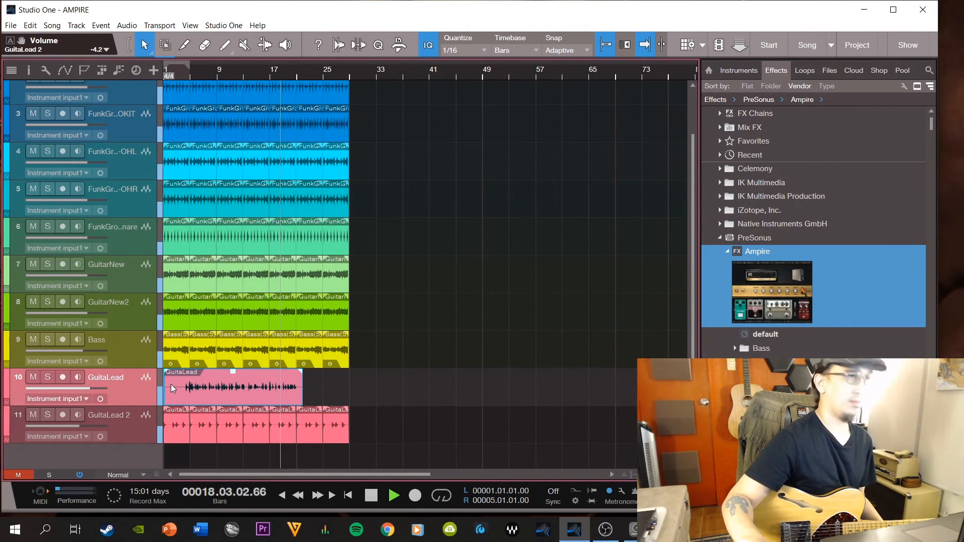
left_click(371, 496)
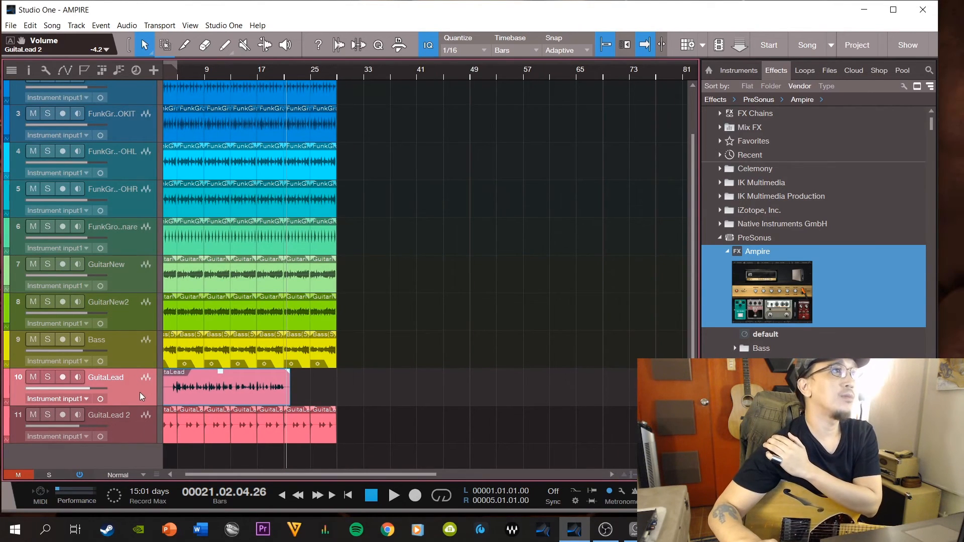
Open Ampire on GuitaLead, move the pre/post amp divider ahead of the Big Fuzz pedal, and close Ampire.
key("F3")
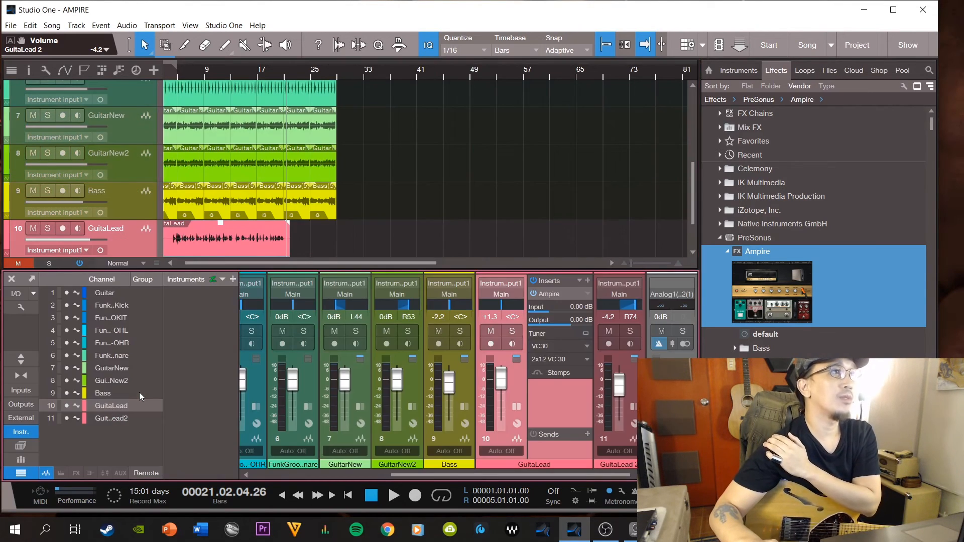
left_click(549, 294)
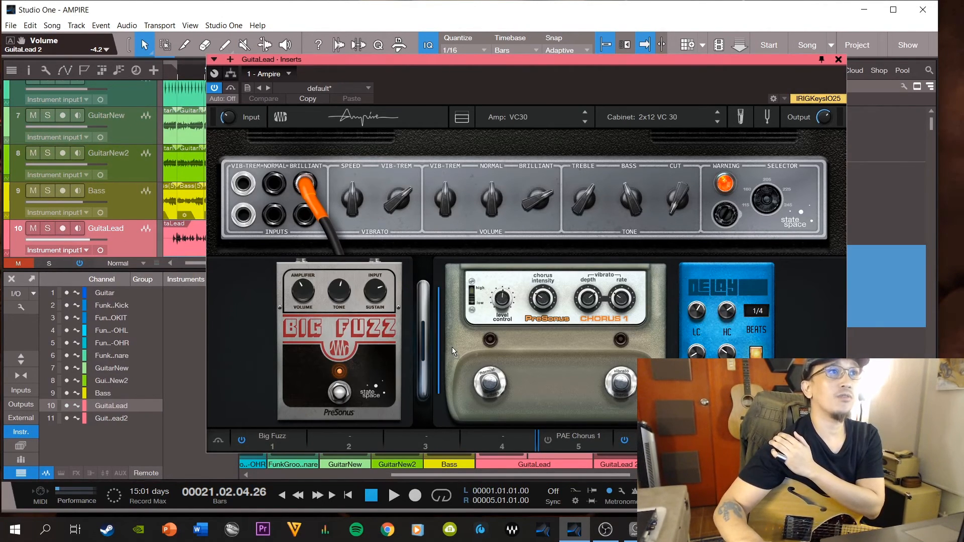
left_click_drag(452, 347, 450, 348)
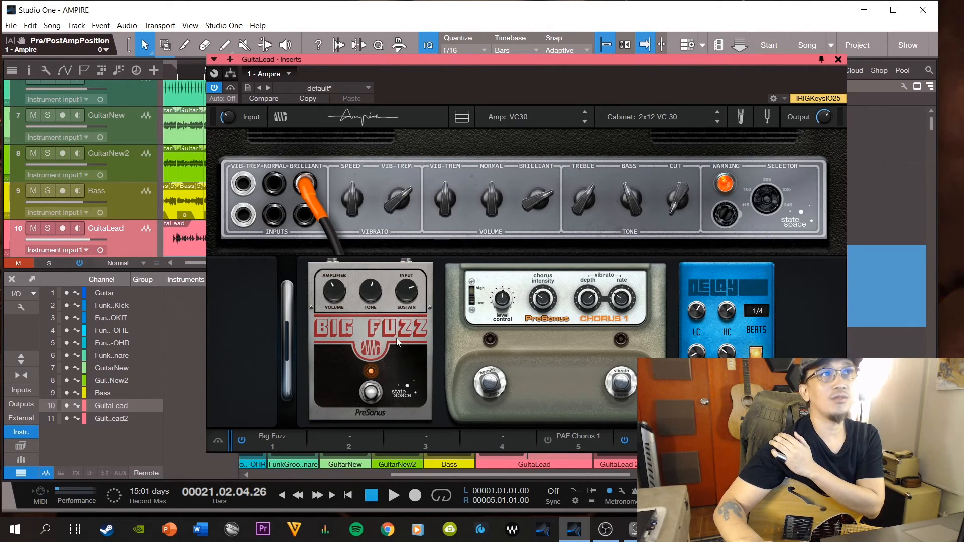
left_click(838, 59)
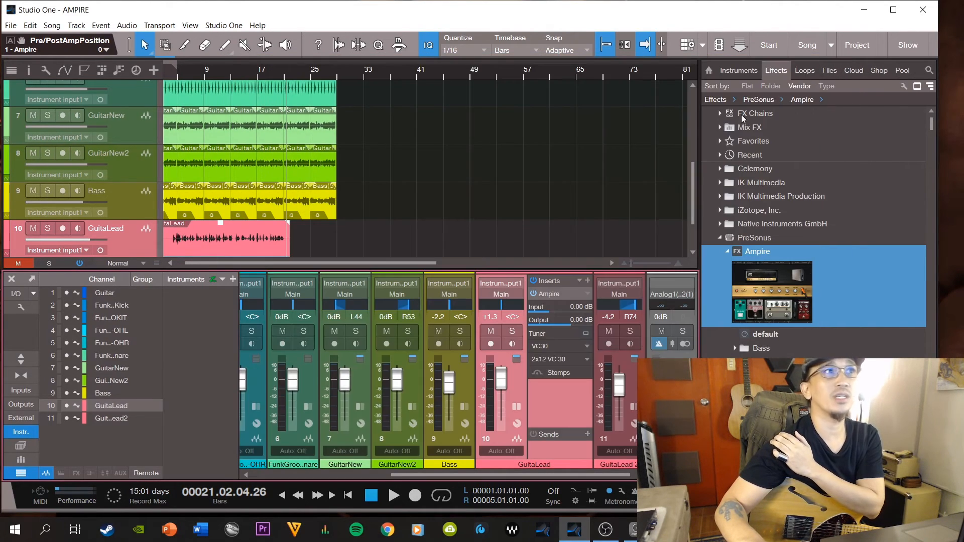
Solo GuitaLead and audition it with the Ampire window open, pausing and resuming playback around bar 11.
left_click(48, 229)
key("space")
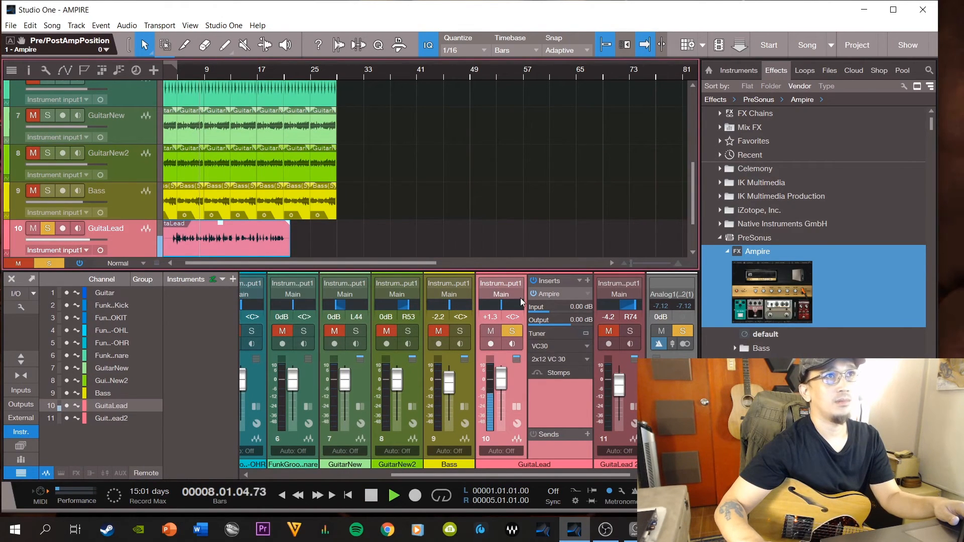
left_click(552, 297)
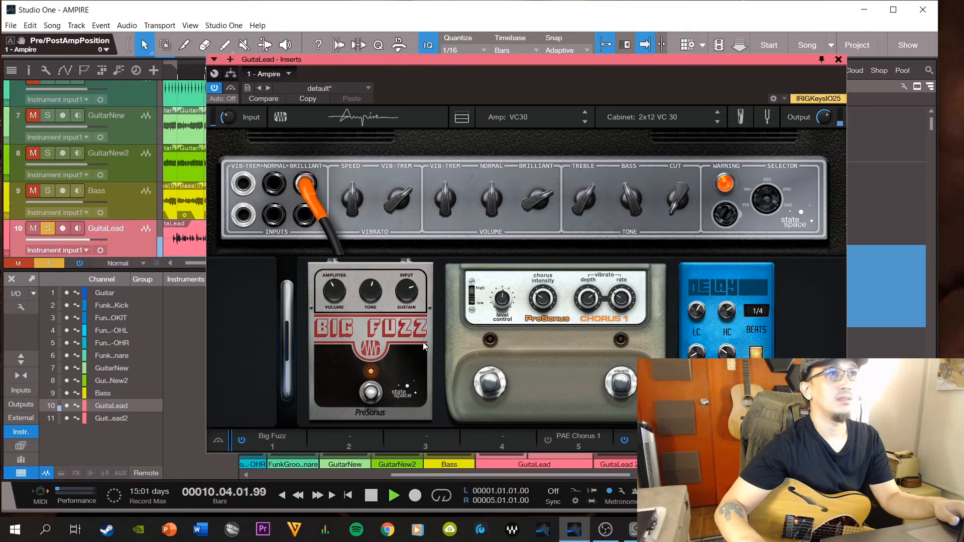
key("space")
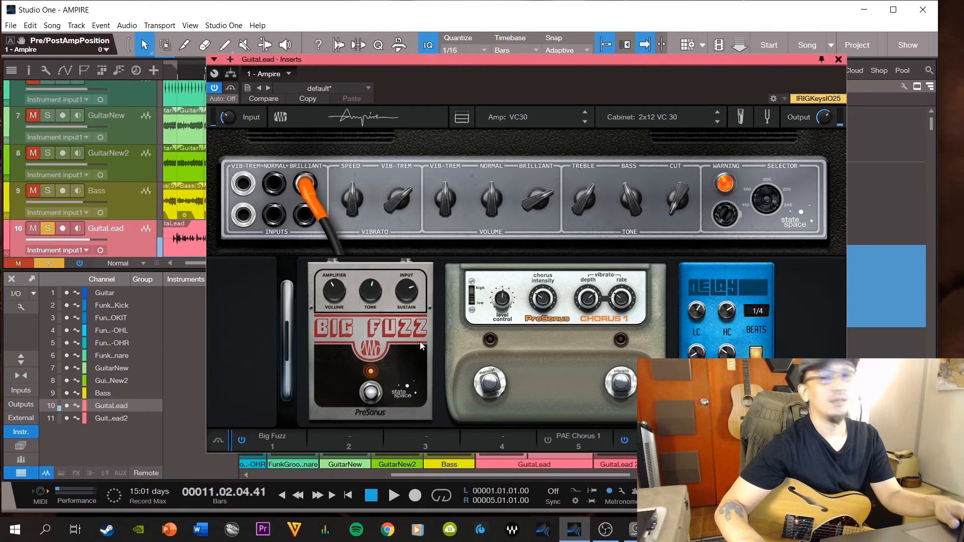
key("space")
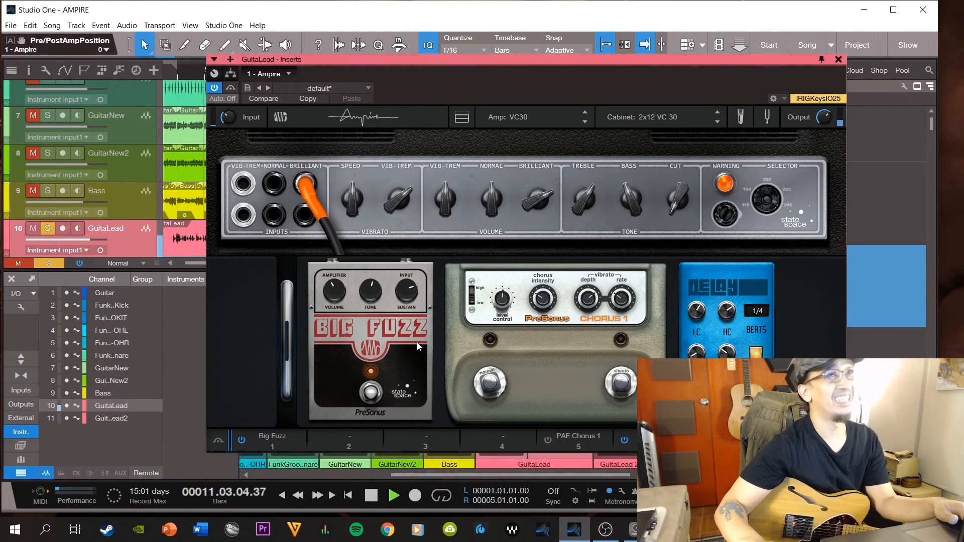
Stop playback and switch on the Chorus 1 pedal in GuitaLead's Ampire.
key("space")
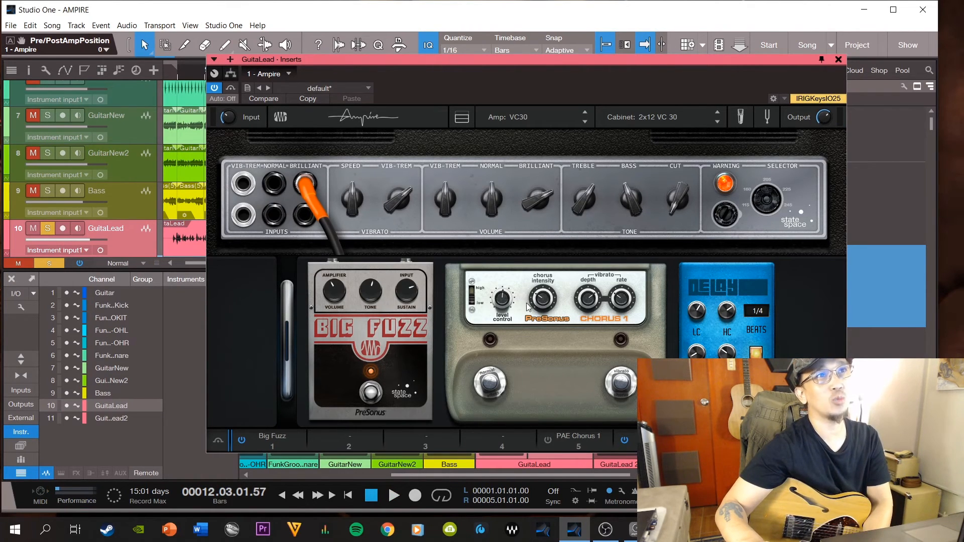
left_click(490, 383)
left_click(490, 382)
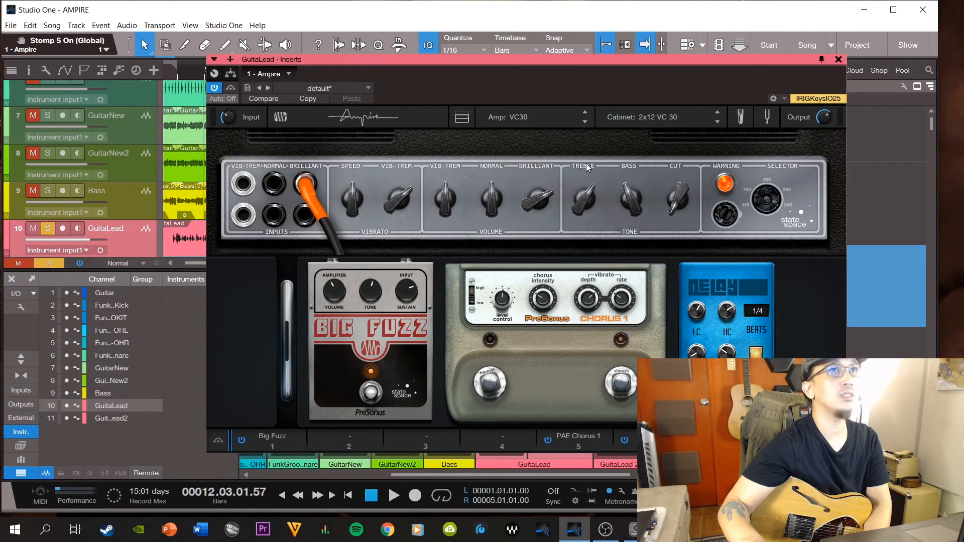
Audition the soloed GuitaLead part with Chorus 1 engaged, pausing and resuming playback around bar 8 and stopping near bar 12.
key("space")
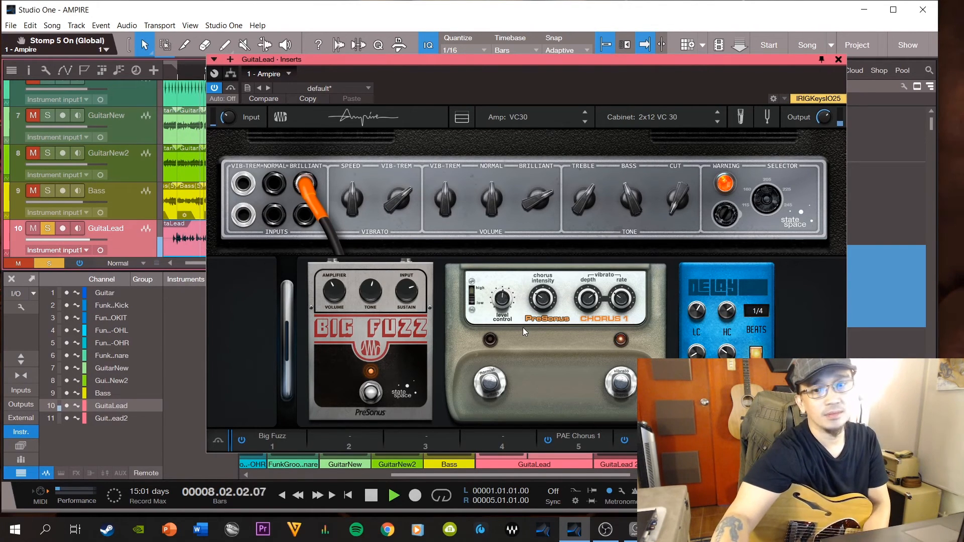
key("space")
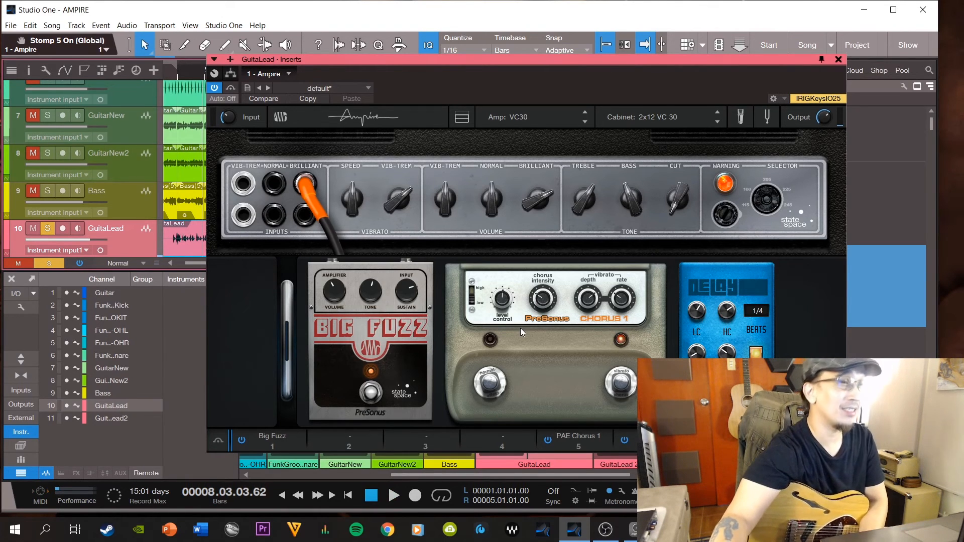
key("space")
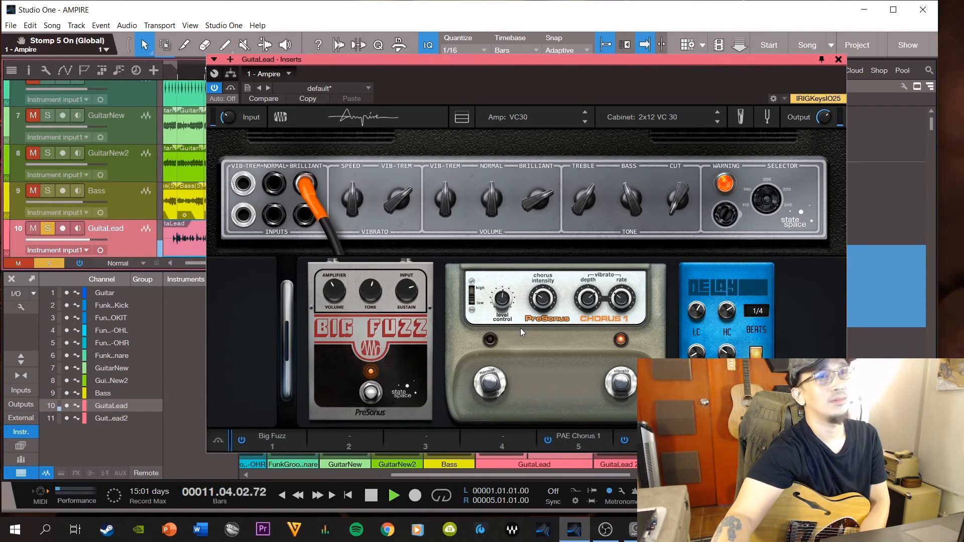
key("space")
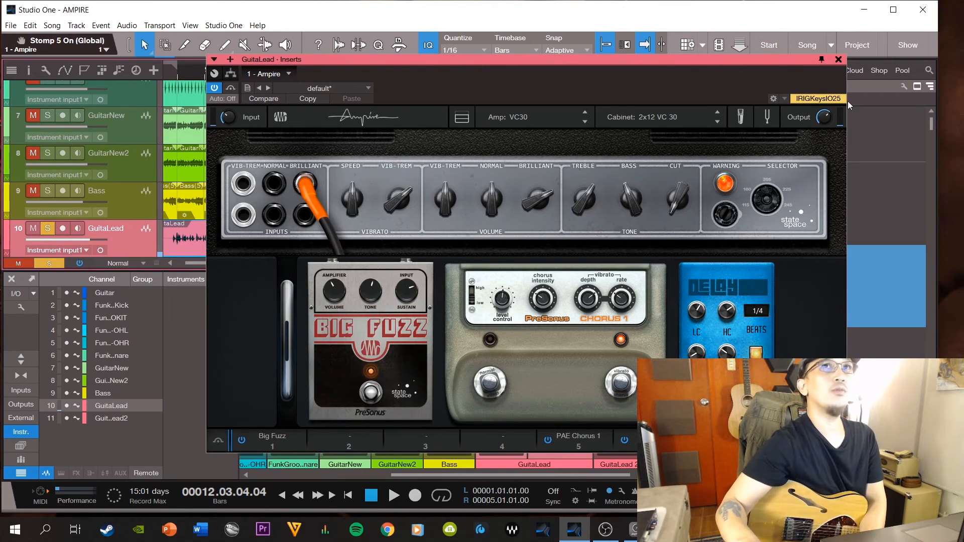
Close Ampire and the mixer, and release GuitaLead's solo.
left_click(839, 59)
left_click(12, 278)
left_click(56, 476)
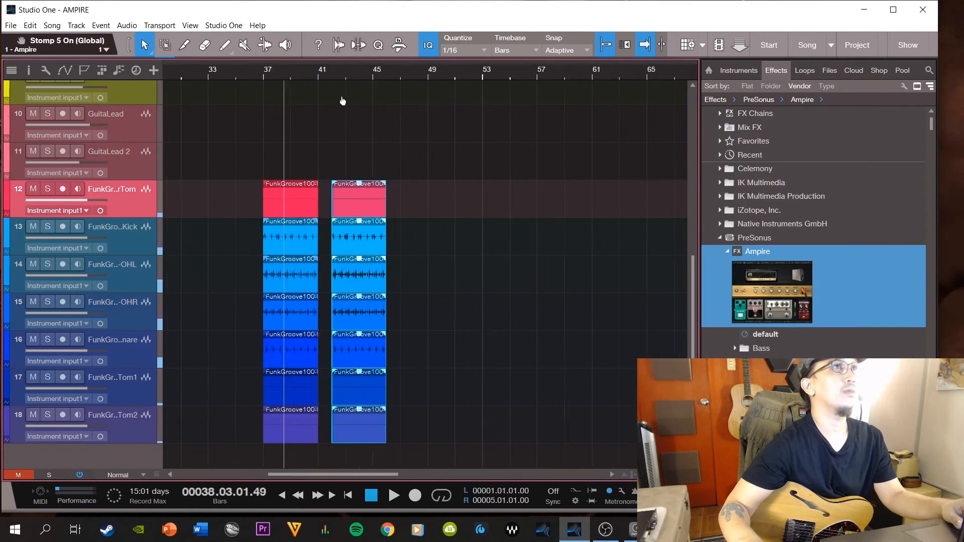
Move the second FunkGroove drum loop block to start at bar 41 and add end-to-end duplicates of it up to bar 57.
left_click_drag(367, 205, 358, 206)
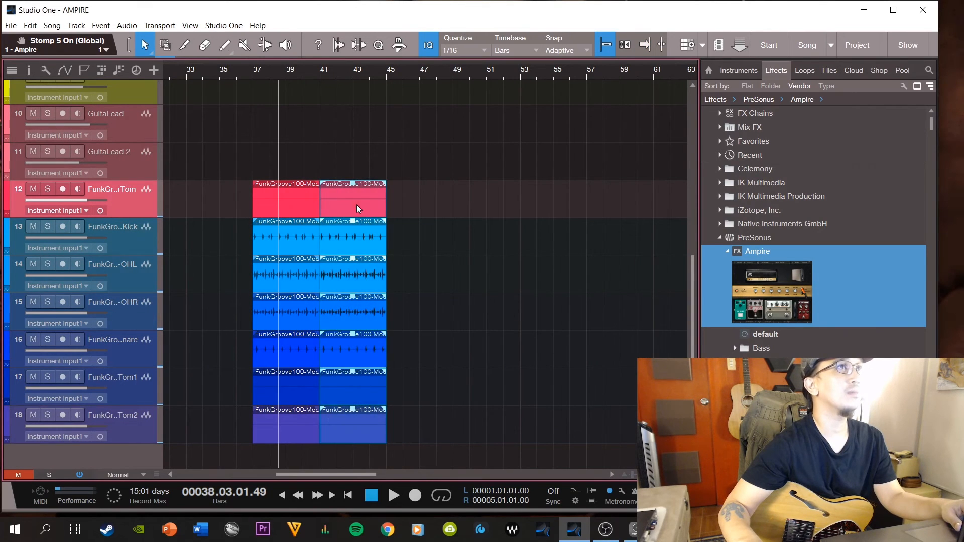
key("d")
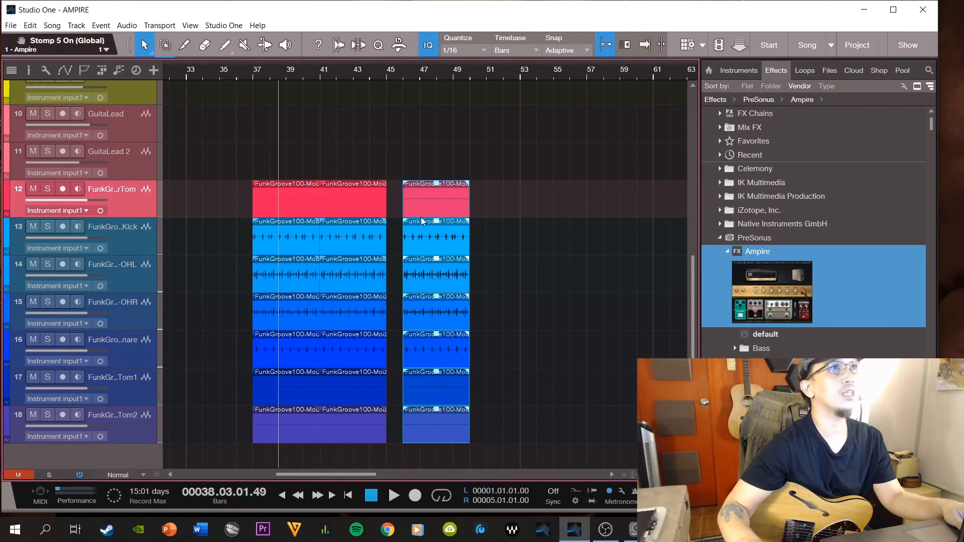
left_click_drag(440, 211, 424, 211)
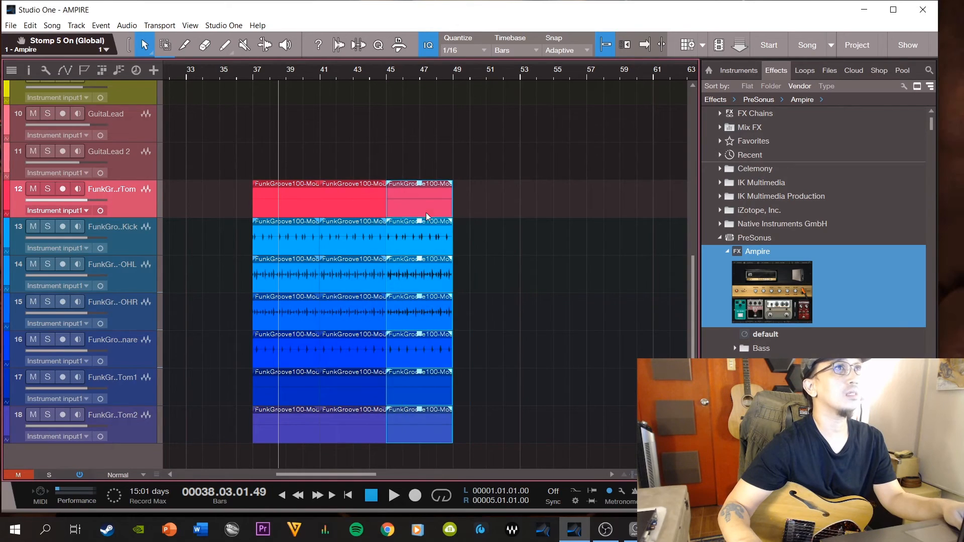
key("d")
left_click_drag(485, 212, 469, 212)
key("d")
left_click_drag(552, 214, 536, 213)
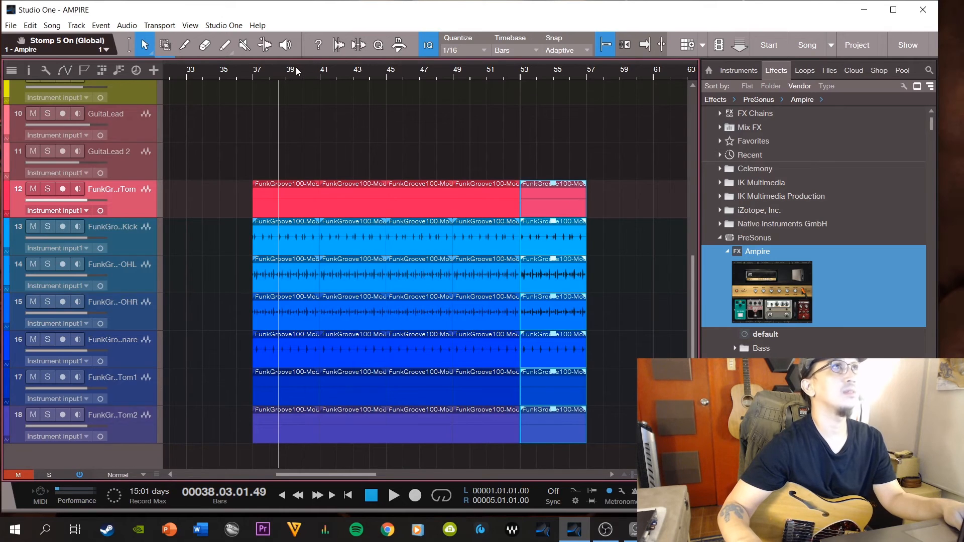
Duplicate the FunkGroove drum block three more times to extend the groove from bar 57 to bar 69.
key("w")
key("d")
left_click_drag(519, 208, 606, 218)
key("d")
key("d")
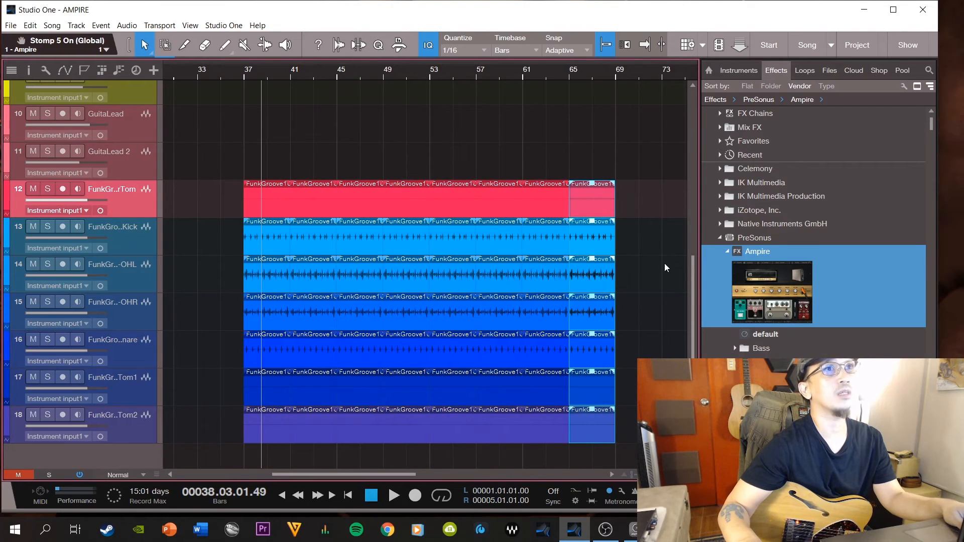
Create a new track with Ampire below the last tom track and set its amp to Amp STV.
left_click(146, 417)
scroll(286, 292, "up", 3)
scroll(287, 292, "down", 4)
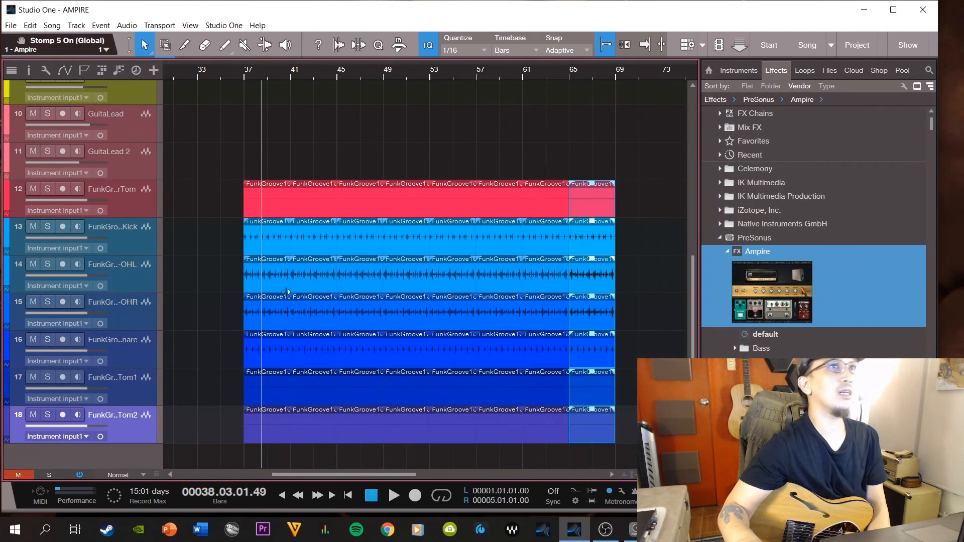
left_click_drag(716, 303, 147, 452)
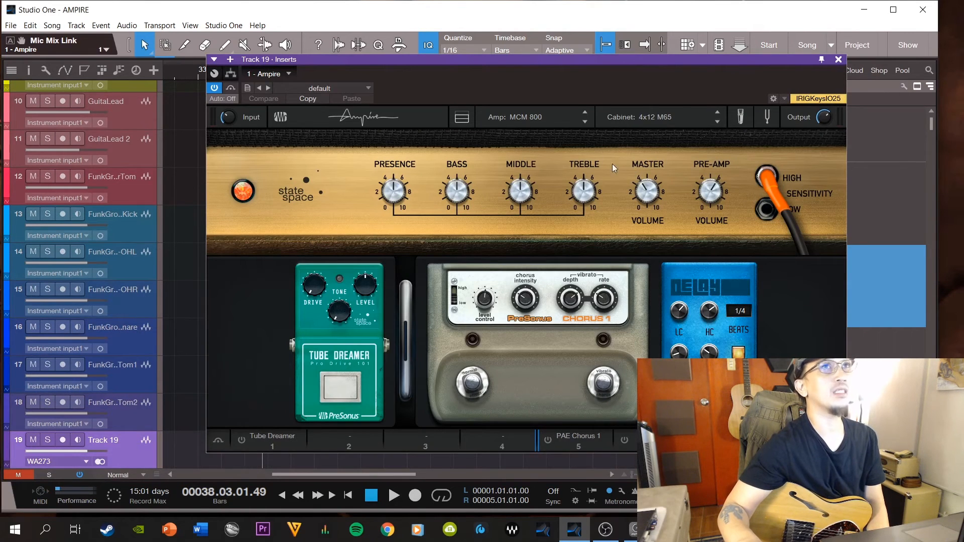
left_click(544, 119)
left_click(567, 240)
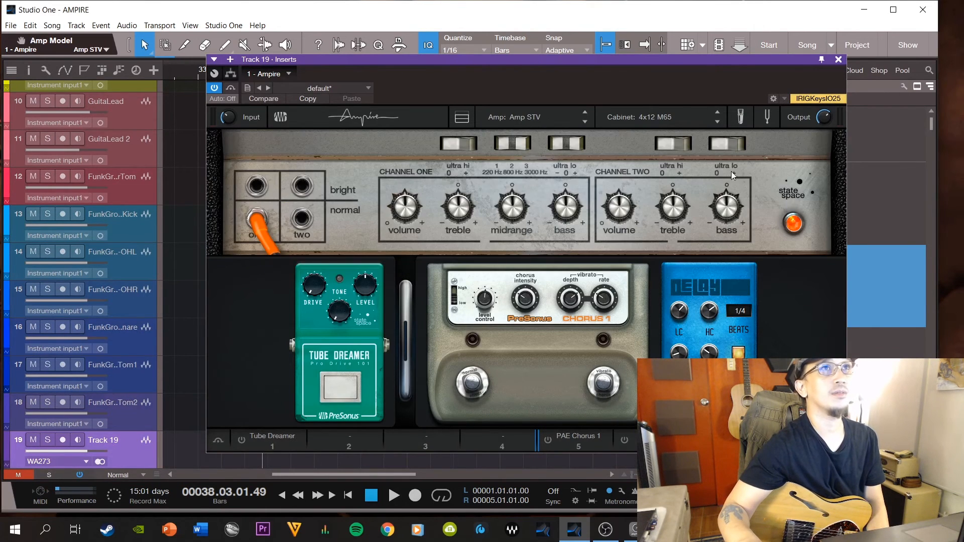
left_click(838, 59)
Place the playback cursor at bar 37 and set Track 19's input to Instrument input1.
left_click(244, 77)
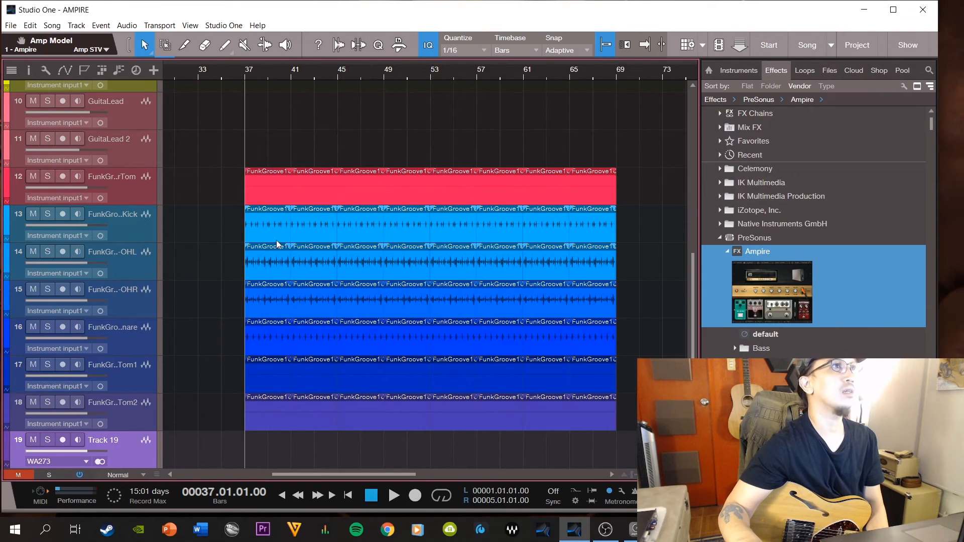
left_click(68, 459)
left_click(60, 213)
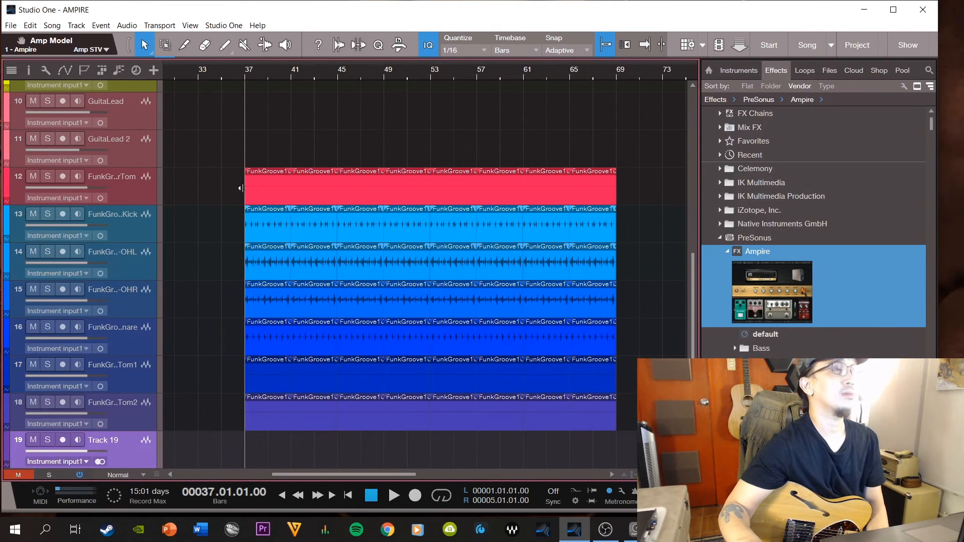
left_click(374, 497)
left_click(376, 498)
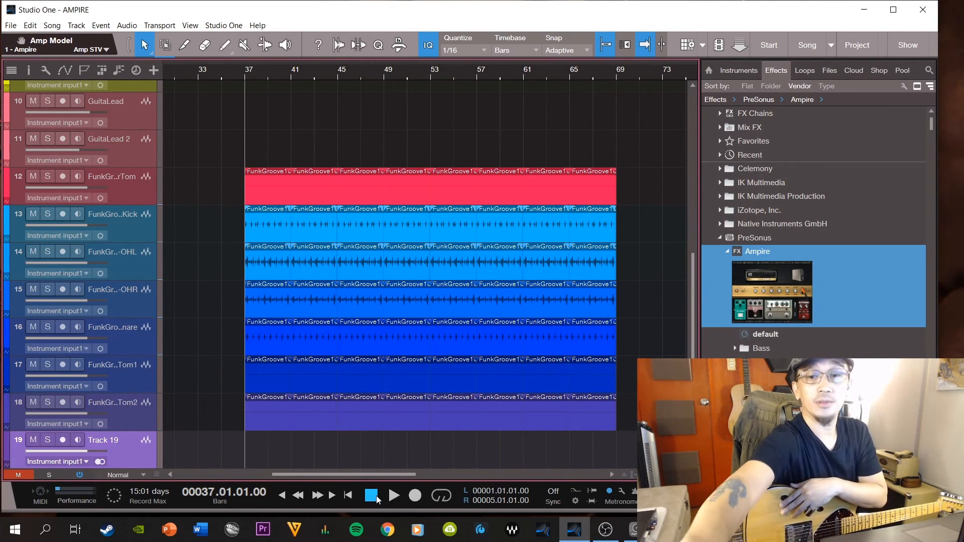
Step through the track list back to Track 19 and arm it for recording.
key("Up")
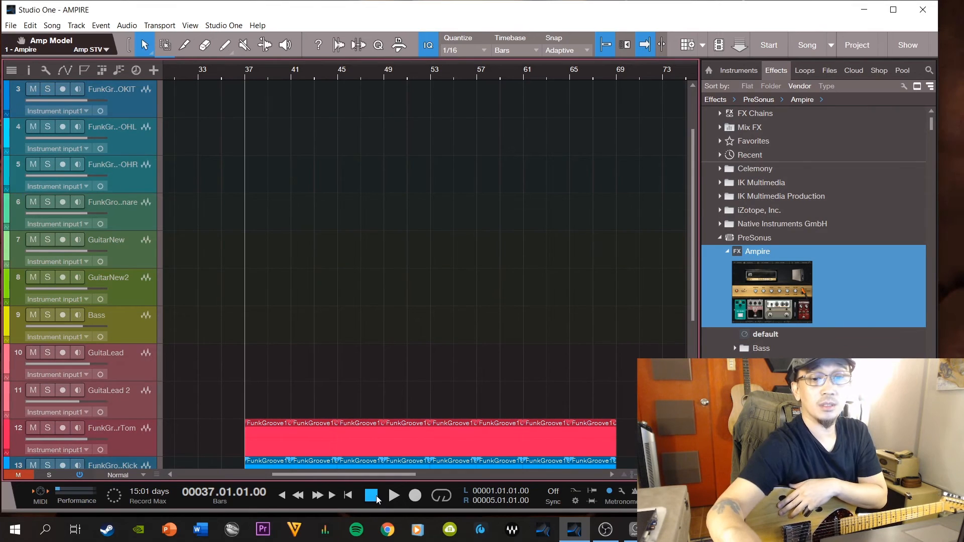
key("Down")
key("Down")
key("Down")
key("Down")
key("Down")
key("Down")
key("Down")
key("Down")
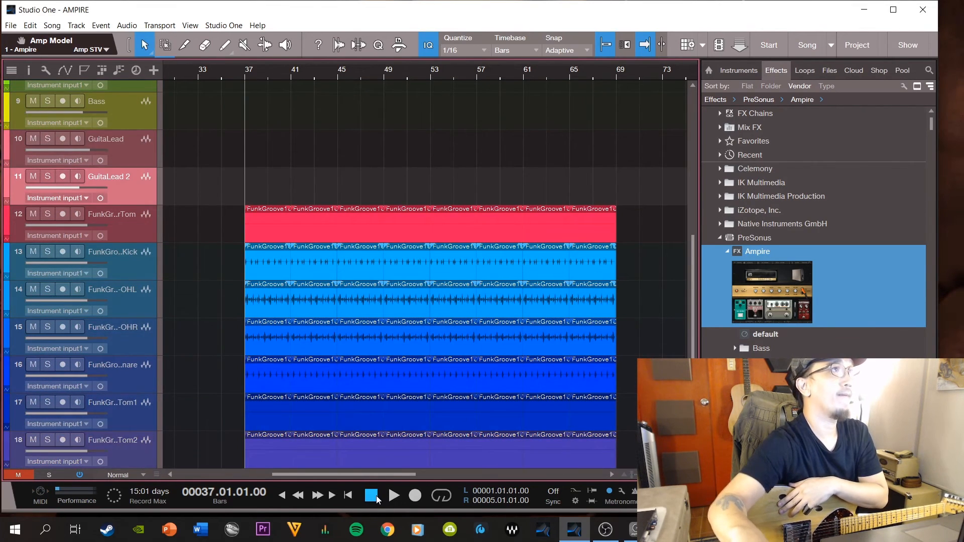
key("Down")
key("Down")
key("Down")
key("Down")
key("Down")
key("Down")
key("Down")
key("Down")
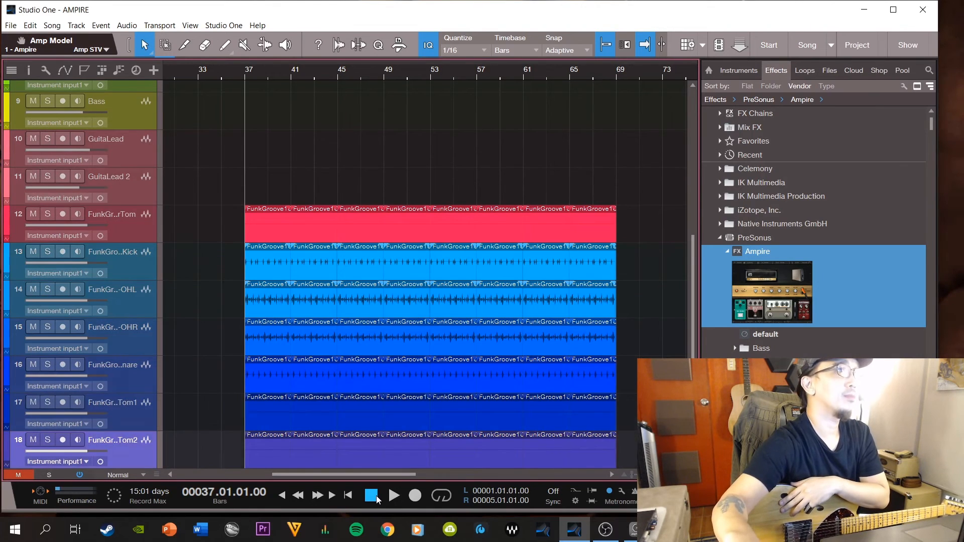
key("Down")
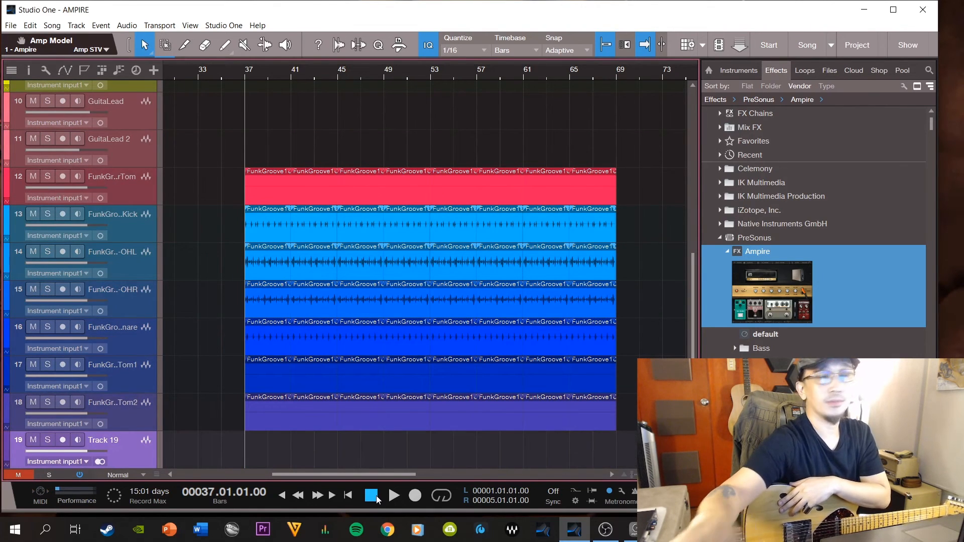
key("r")
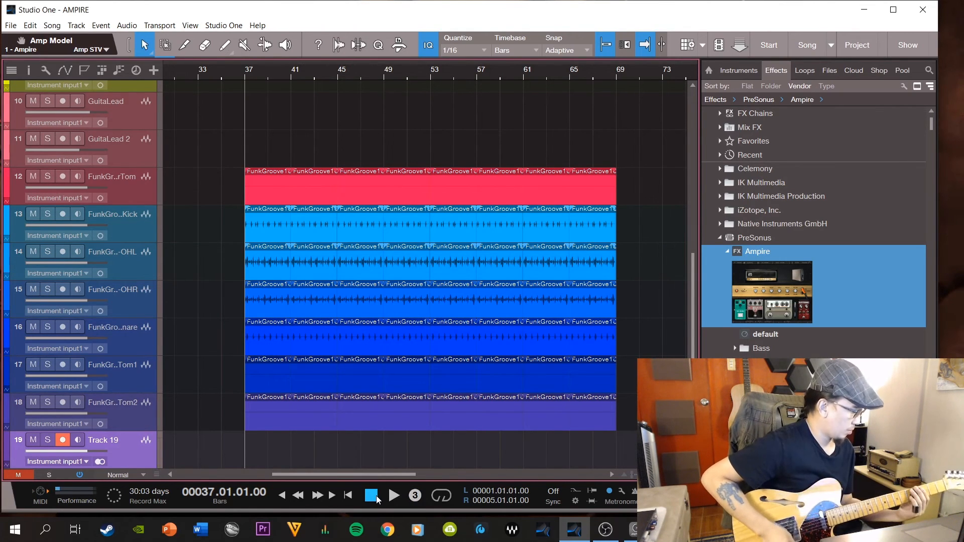
Discard the false-start take and record a part on Track 19 from bar 37 to about bar 43.
left_click(376, 497)
key("Delete")
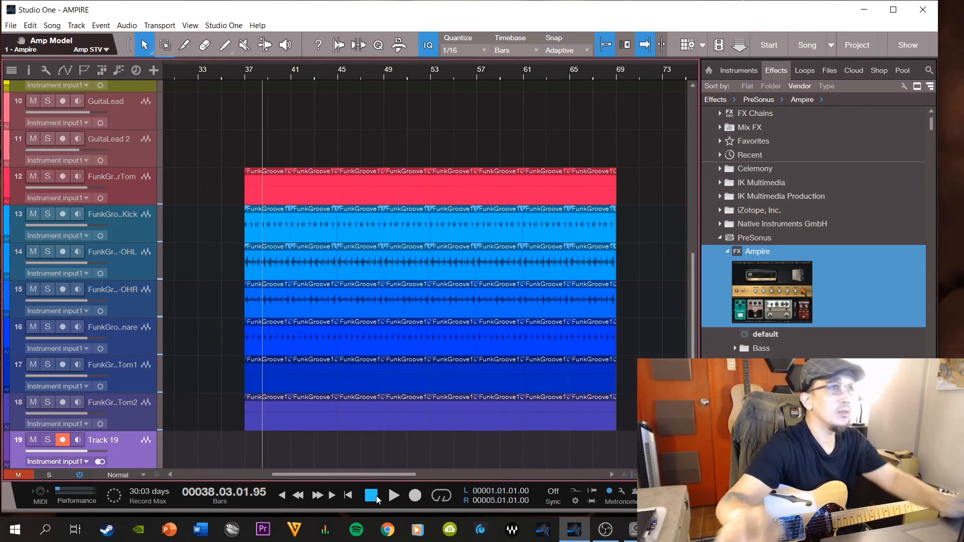
left_click(376, 497)
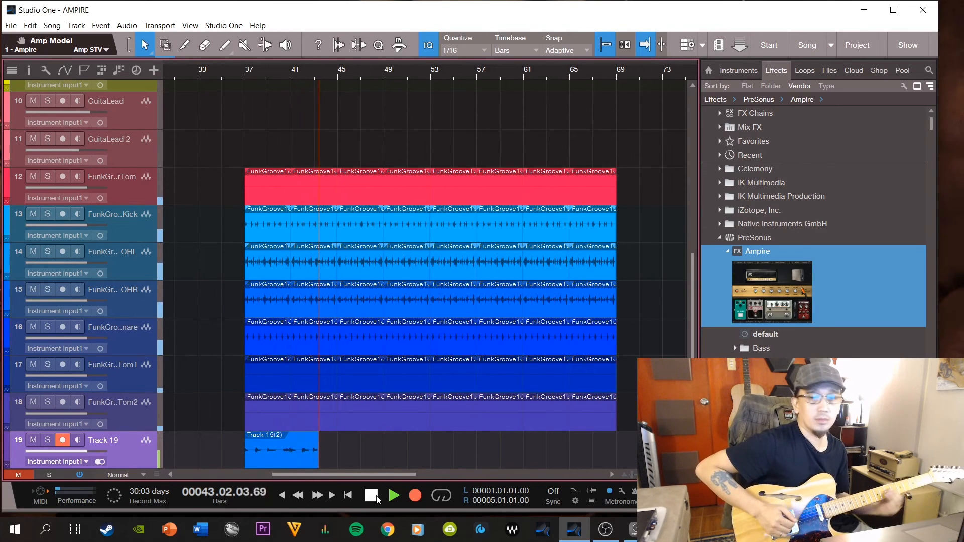
left_click(377, 497)
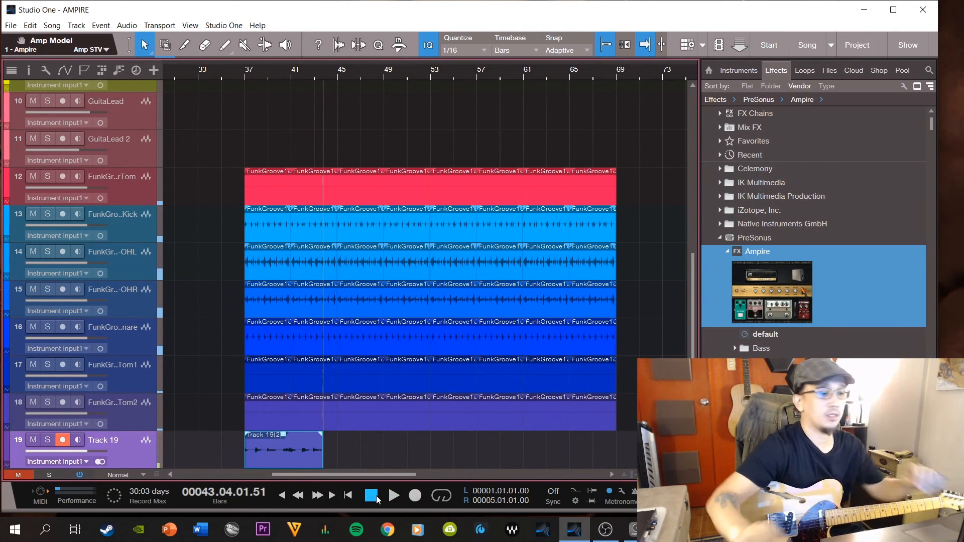
Trim the Track 19 recording to end at bar 41 and duplicate it up to bar 45 while playing from bar 37.
left_click_drag(264, 78, 288, 95)
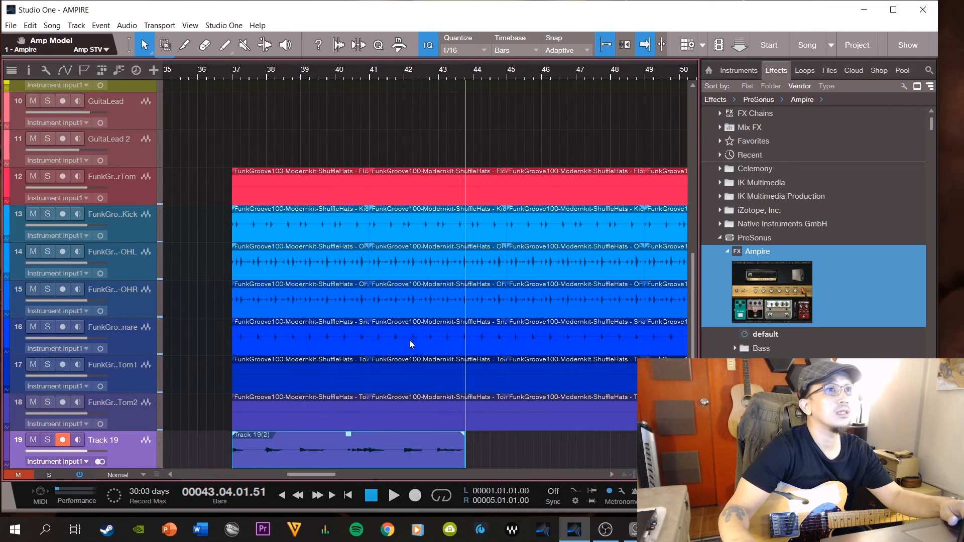
left_click_drag(469, 454, 374, 449)
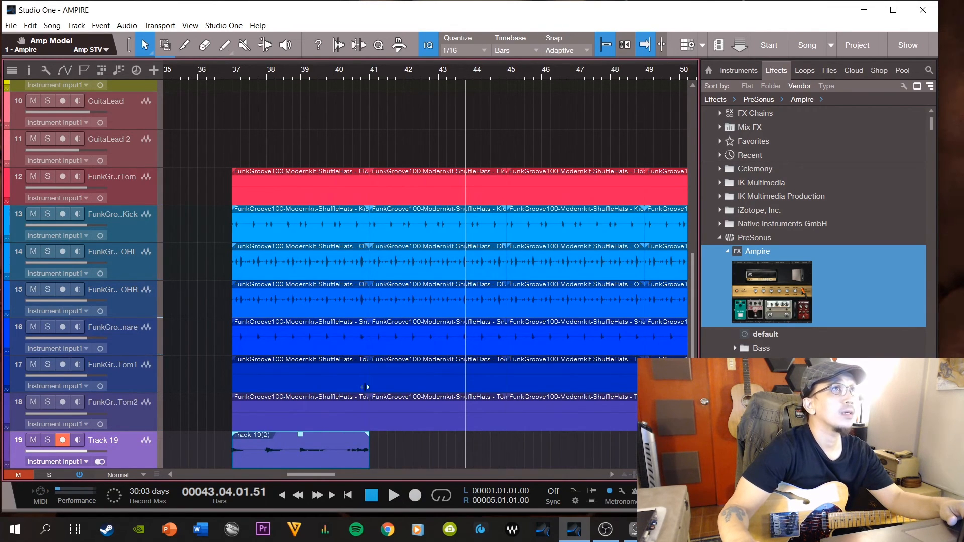
left_click(235, 75)
key("space")
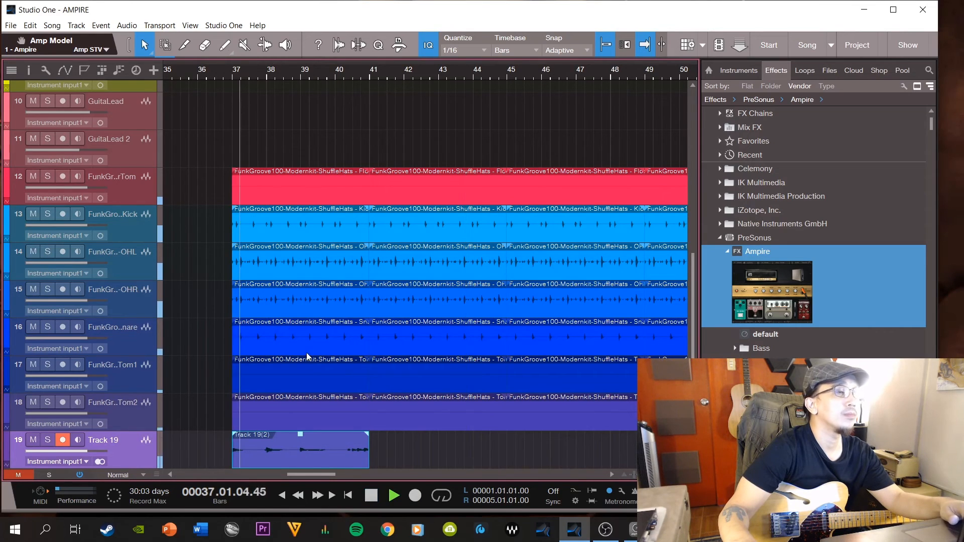
right_click(301, 457)
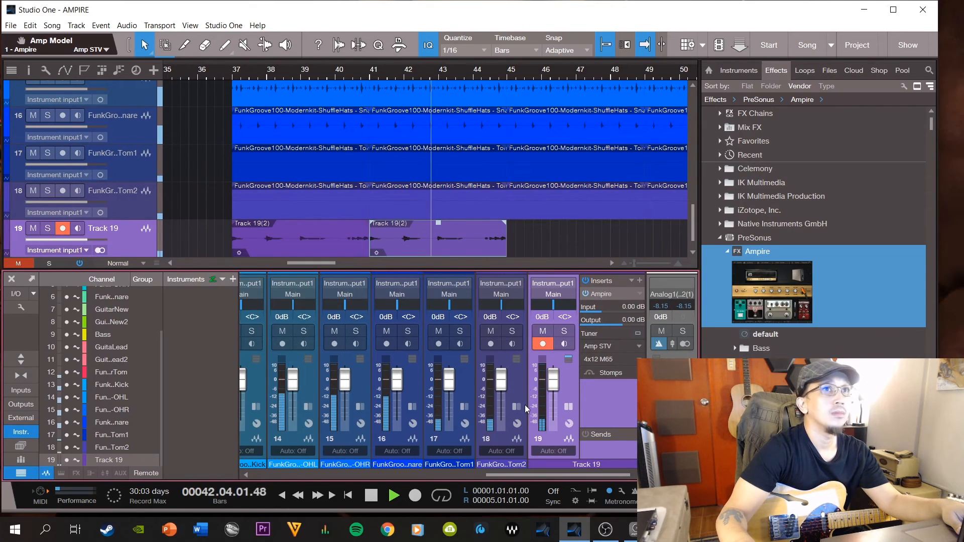
Open Ampire on Track 19 and change its cabinet to 8x10 STV.
left_click(602, 294)
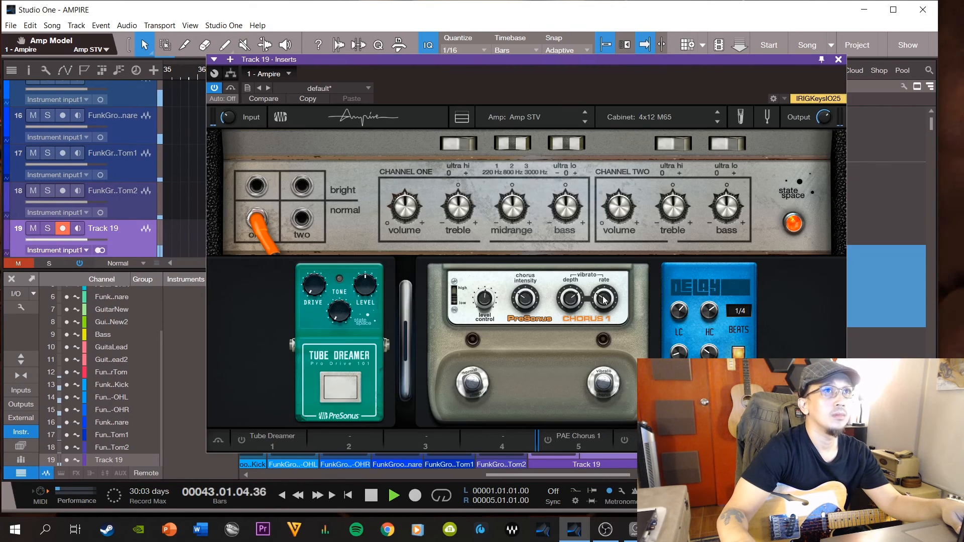
left_click(668, 117)
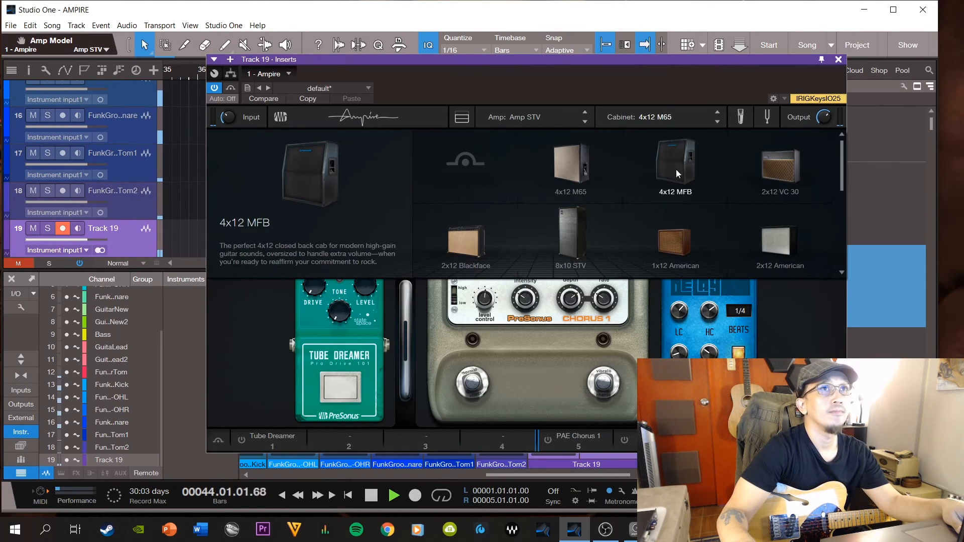
left_click(597, 241)
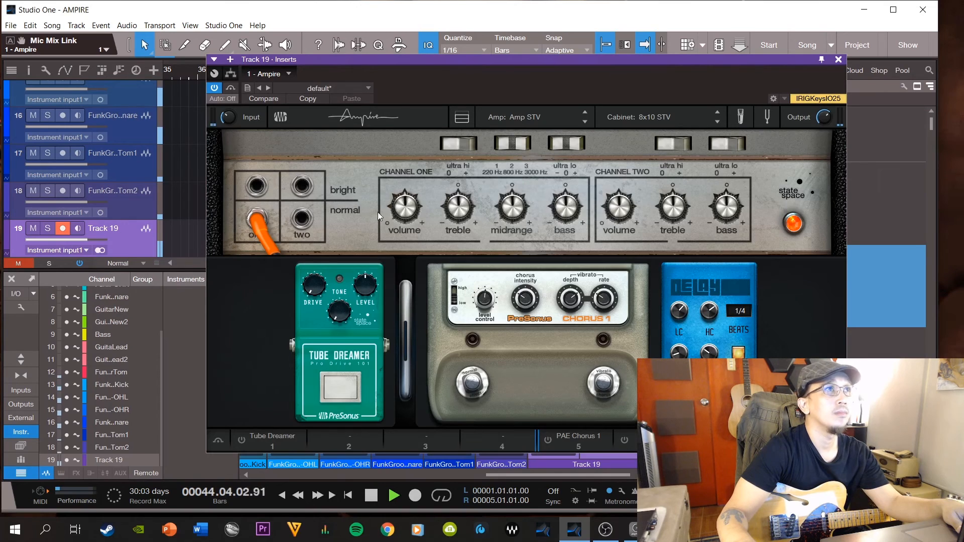
Stop playback, lower the Amp STV's Channel One midrange to -33 %, and close Ampire.
key("space")
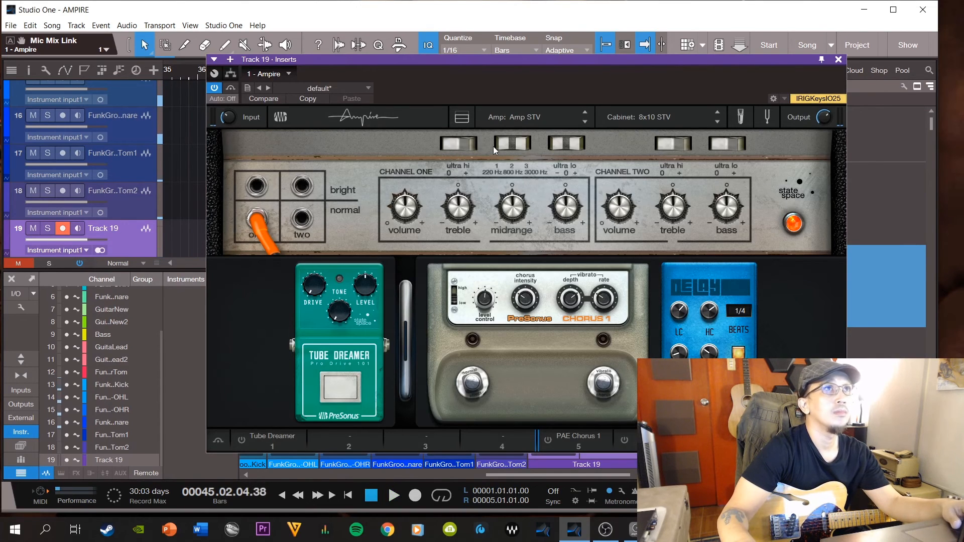
left_click_drag(566, 209, 502, 221)
left_click(838, 60)
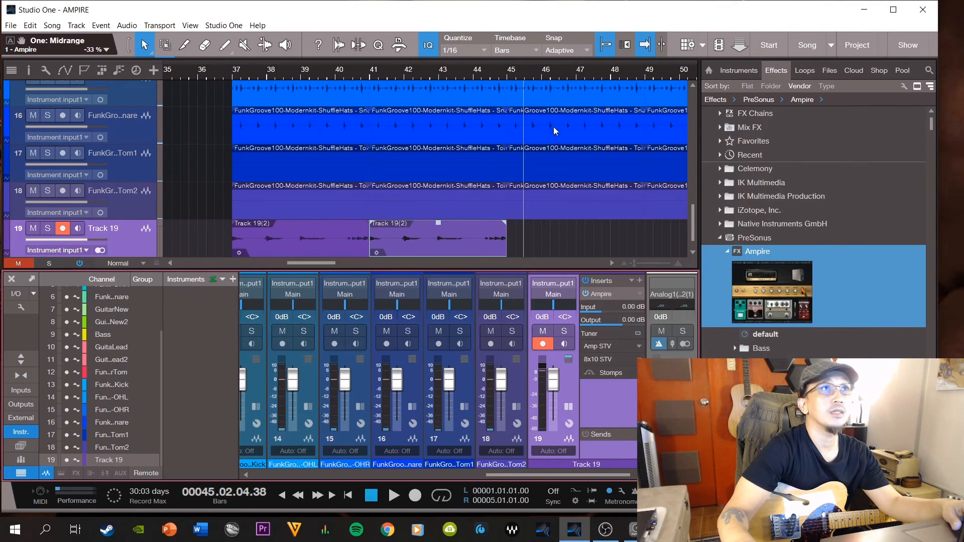
Play from bar 37 and duplicate the Track 19 clip repeatedly until it reaches the end of the drum parts at bar 69.
left_click(234, 77)
key("space")
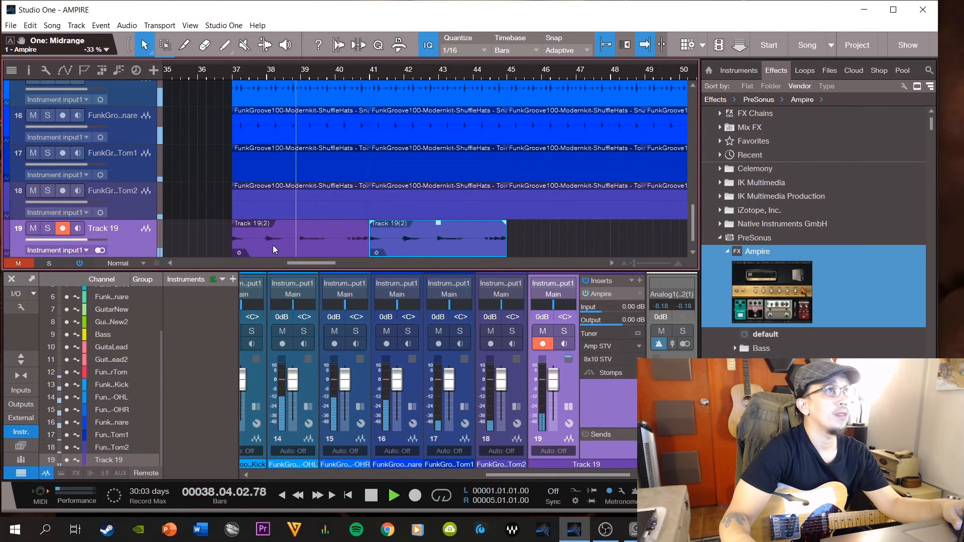
left_click(299, 244)
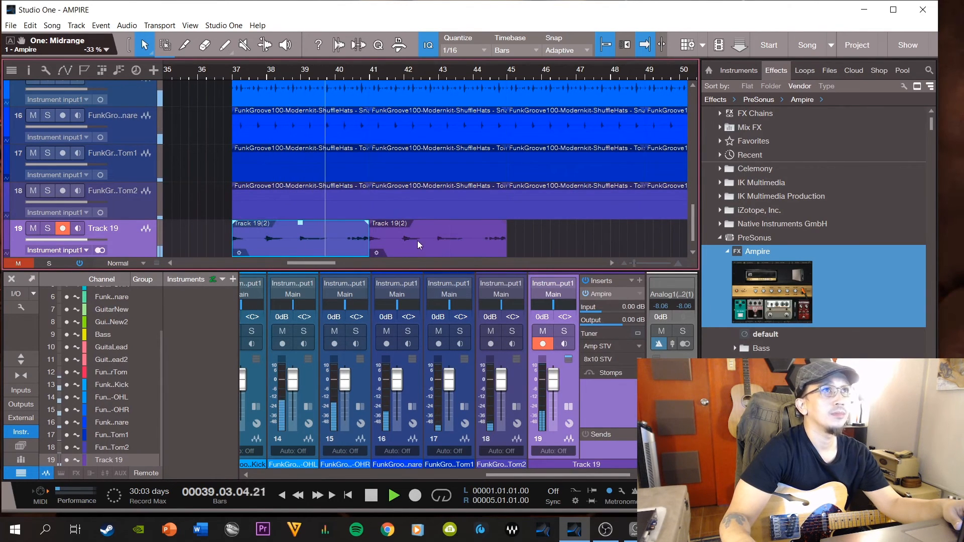
scroll(236, 69, "down", 2)
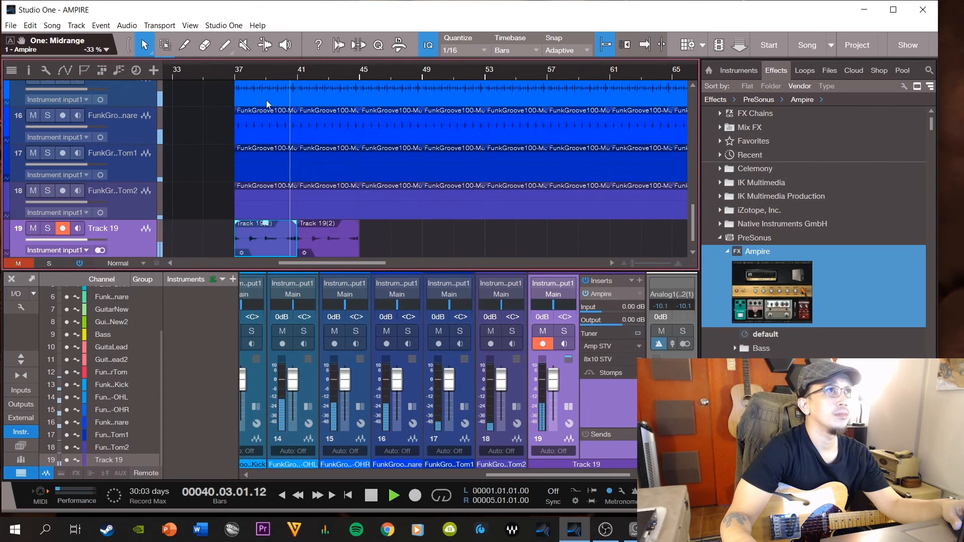
key("d")
key("d")
key("d")
key("d")
key("d")
key("d")
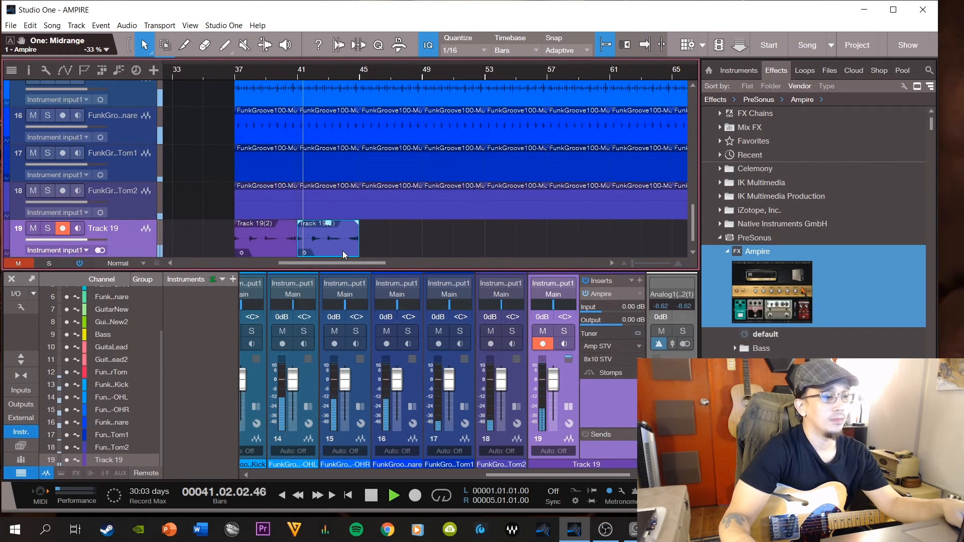
scroll(262, 71, "down", 3)
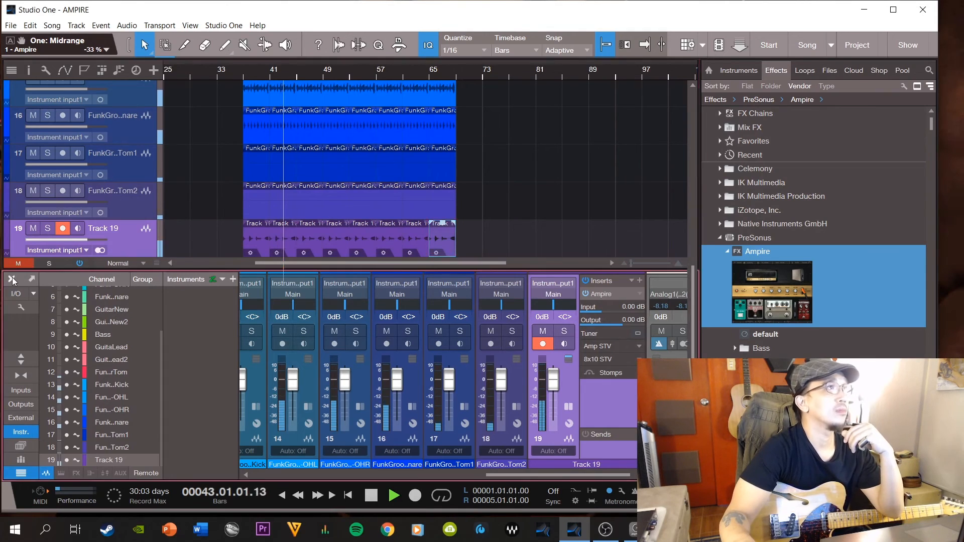
Hide the mixer and stop playback to add a new audio track with Ampire below Track 19.
key("F3")
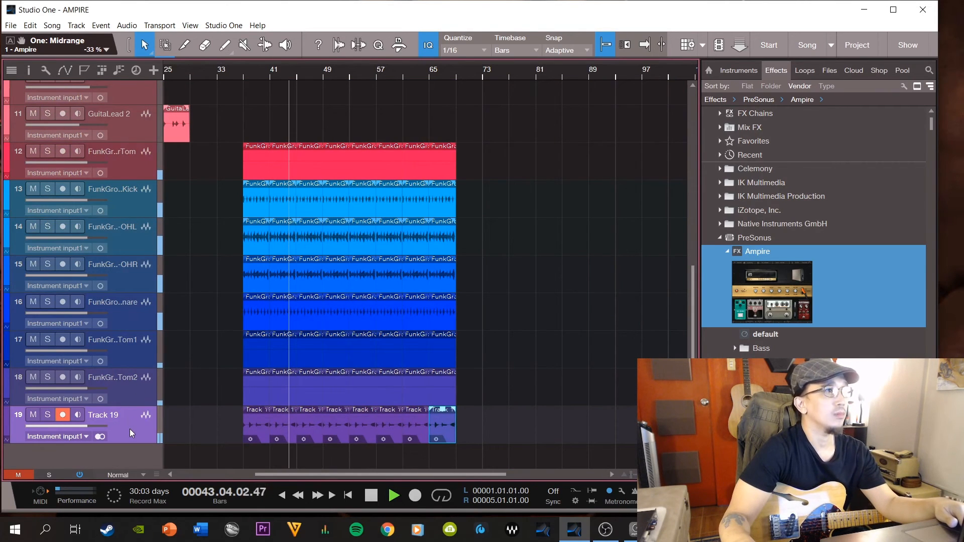
key("f")
key("space")
left_click_drag(758, 313, 251, 452)
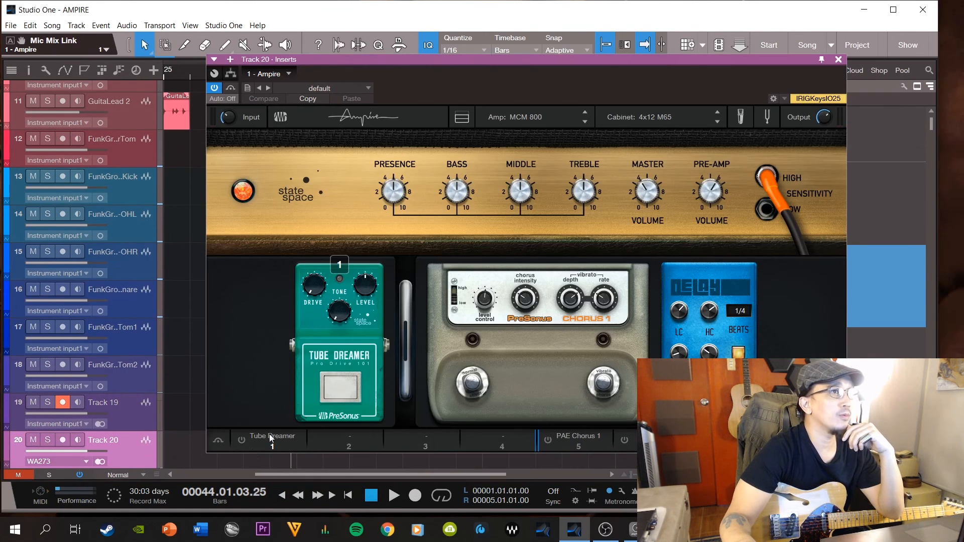
left_click(839, 59)
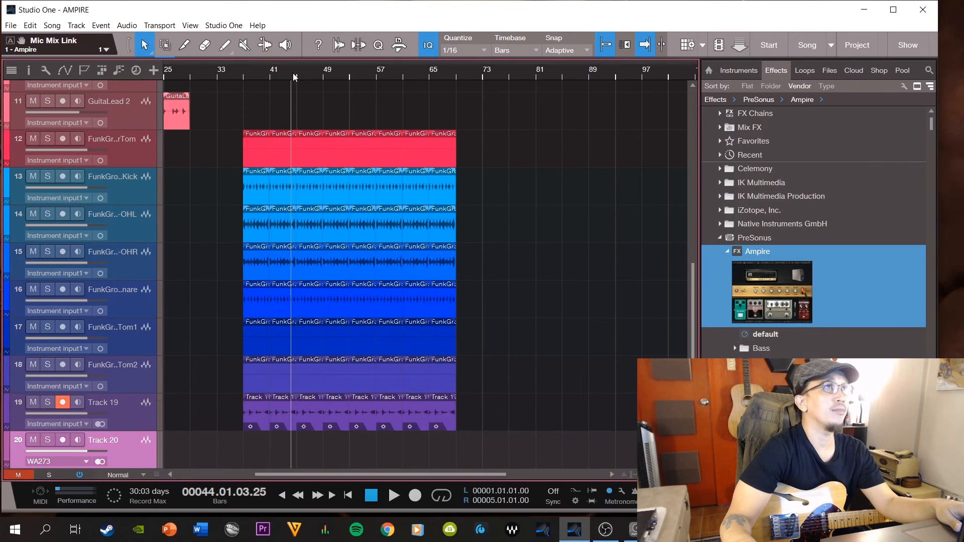
Return to bar 37 and arm only Track 20 with monitoring, using Instrument input1 as its input.
left_click(243, 73)
left_click(62, 440)
left_click(76, 440)
left_click(65, 409)
left_click(78, 442)
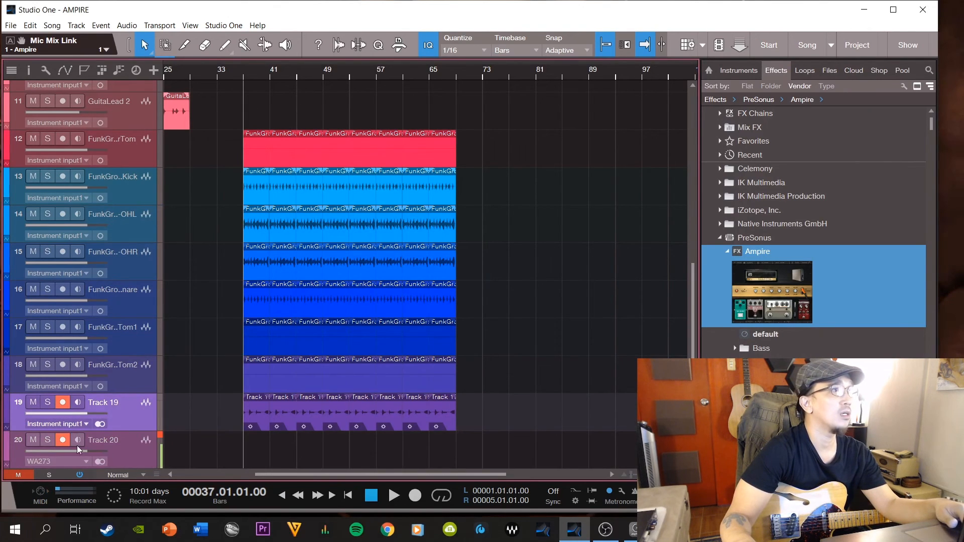
left_click(86, 445)
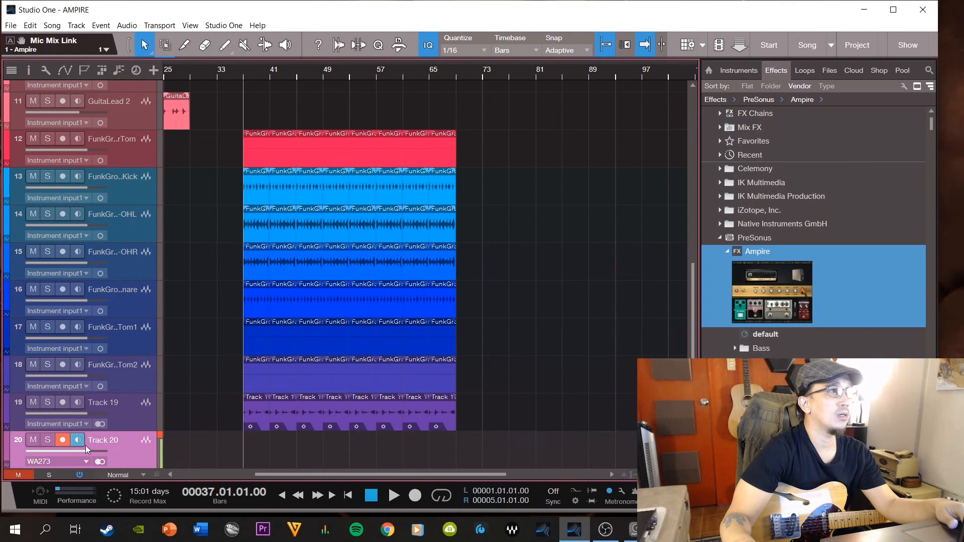
left_click(86, 461)
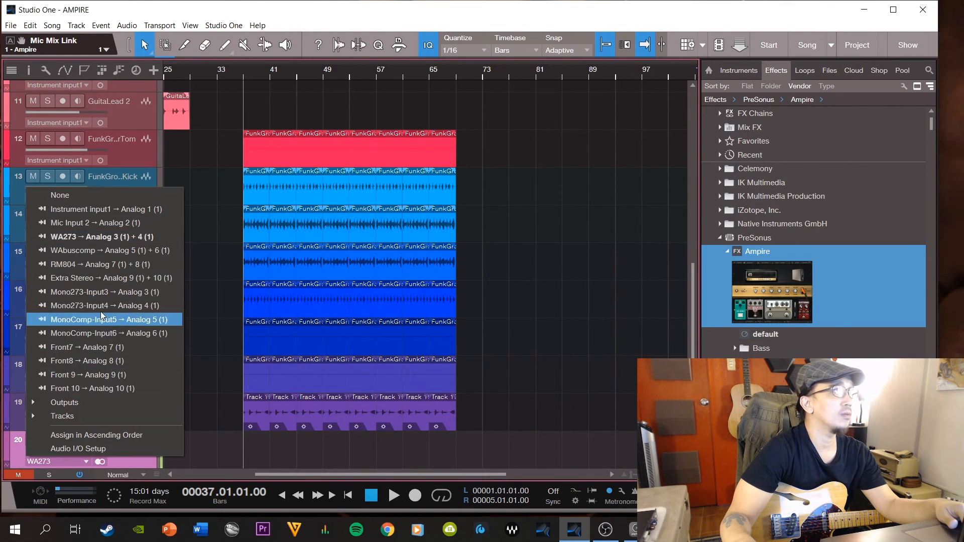
left_click(104, 209)
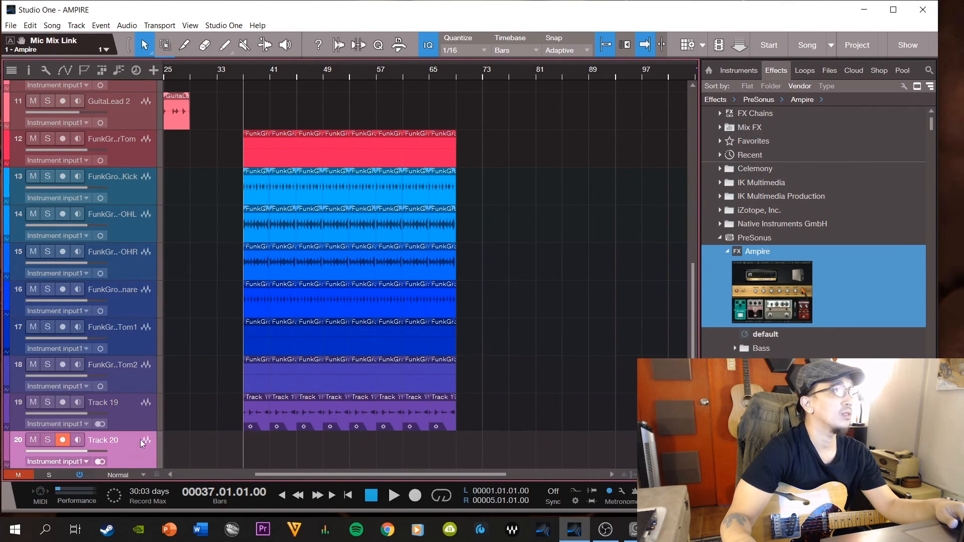
Set Track 20's Ampire to the 4x12 MFB cabinet and the Dual Amplifier amp, and close the plug-in.
key("F3")
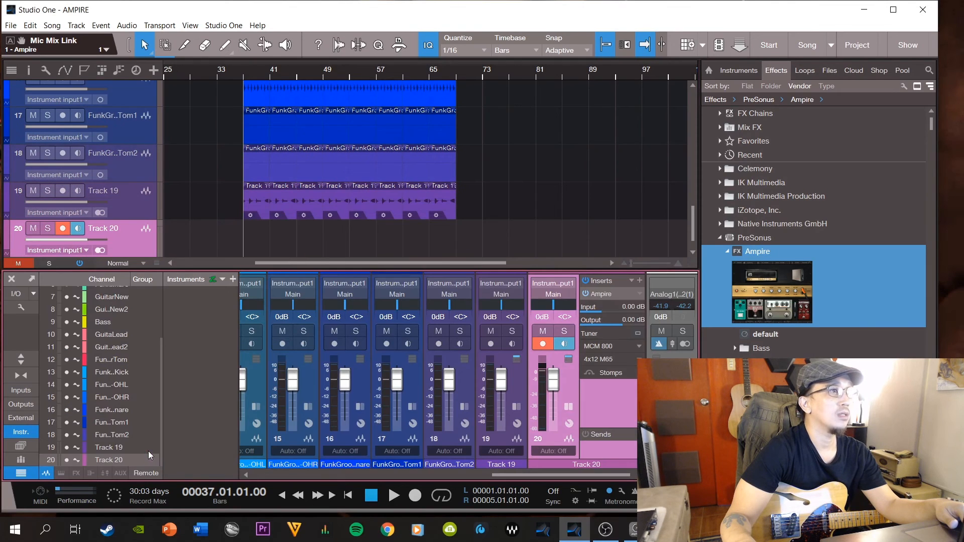
left_click(611, 295)
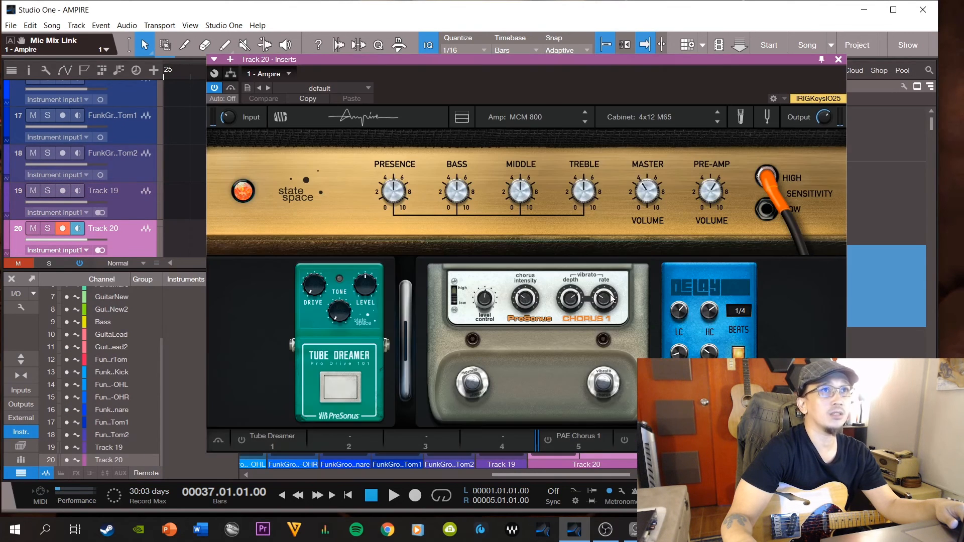
left_click(635, 119)
left_click(662, 152)
left_click(661, 152)
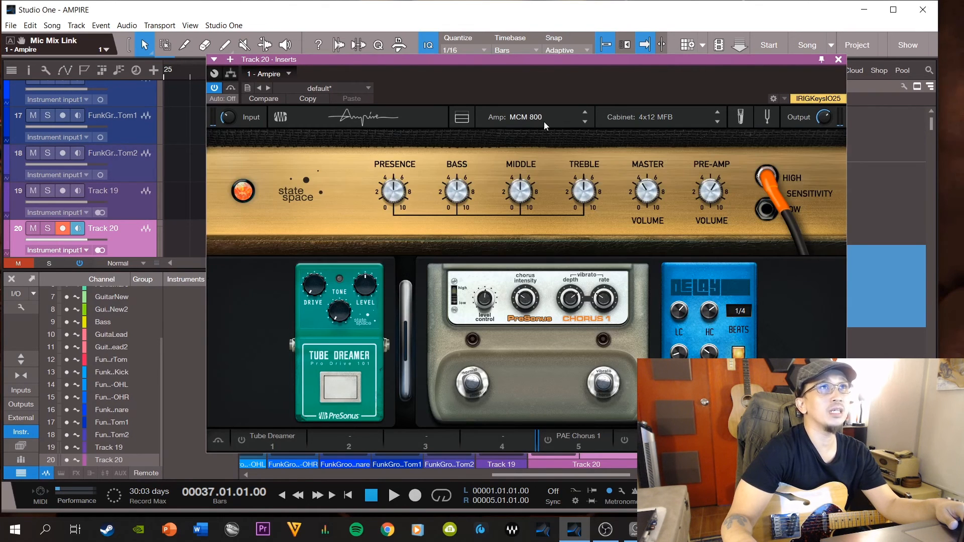
left_click(544, 122)
double_click(697, 158)
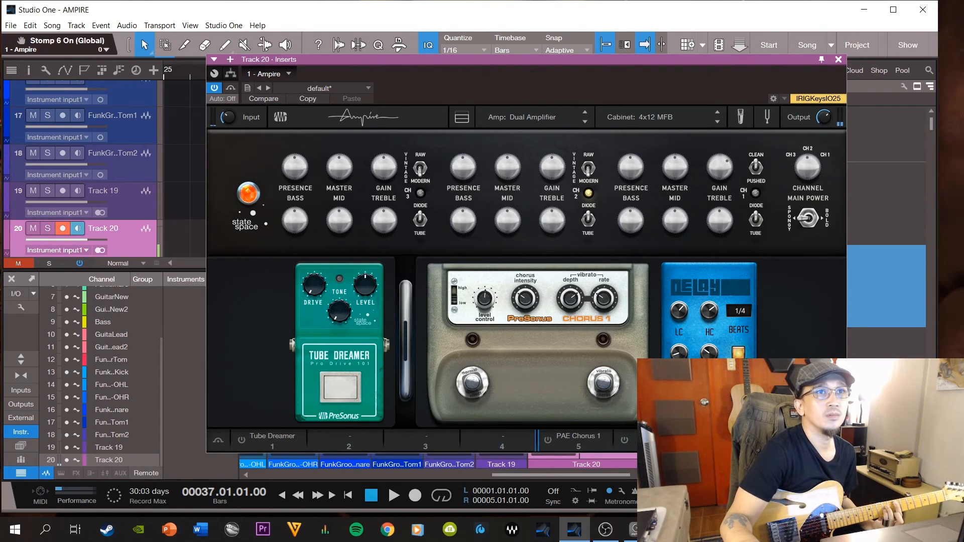
left_click(839, 59)
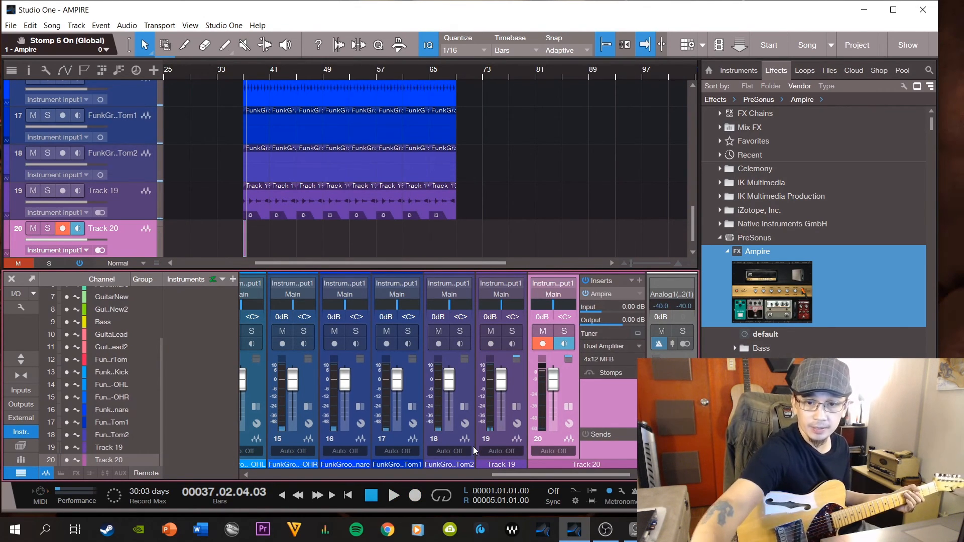
key("KP_0")
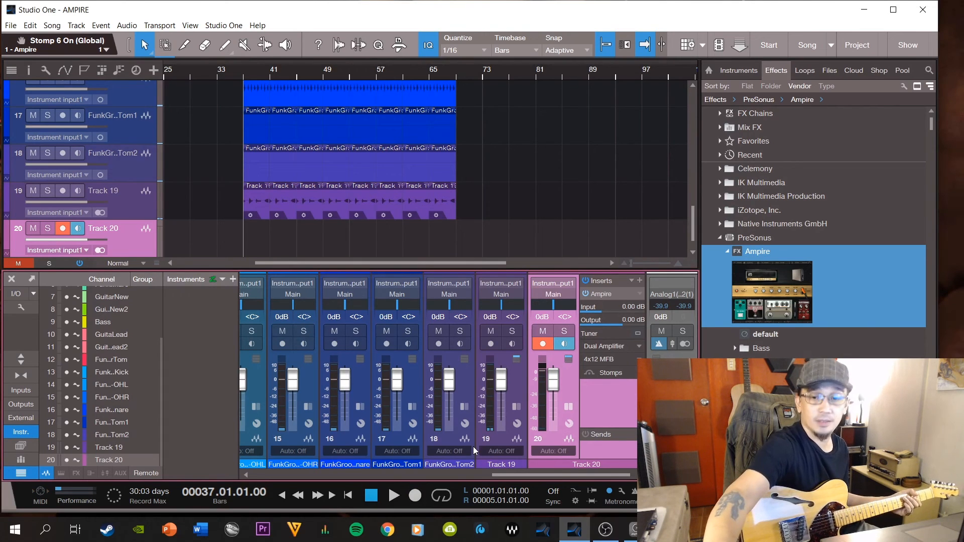
key("KP_Multiply")
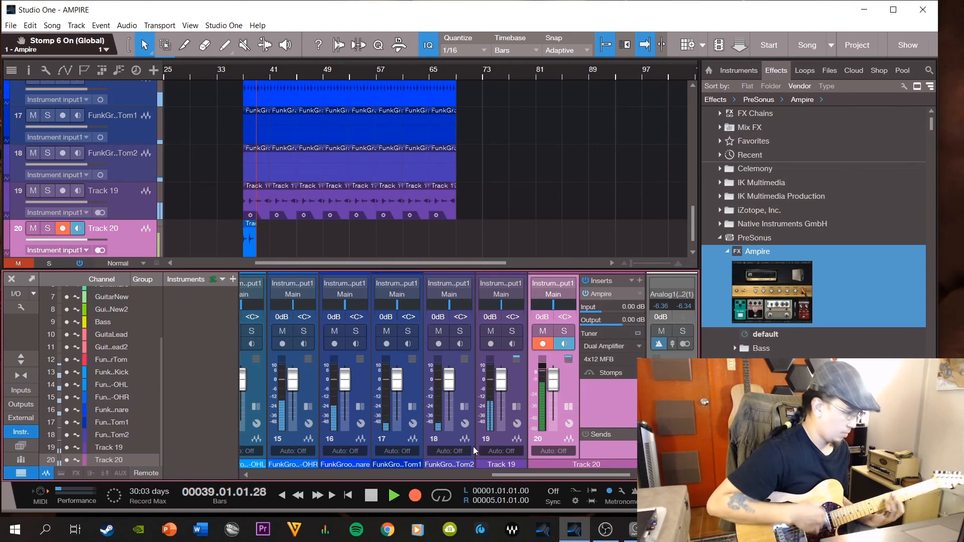
key("space")
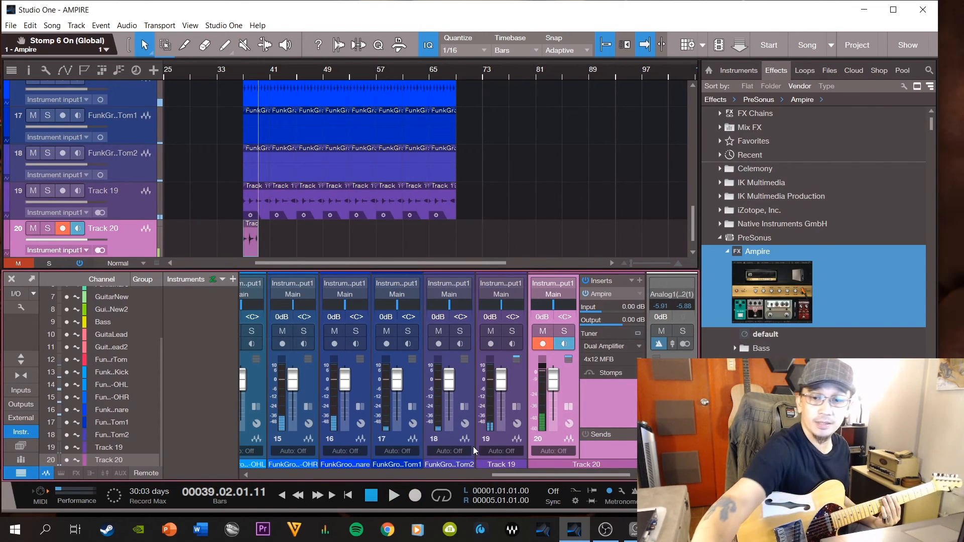
key("ctrl+z")
Record a guitar part on Track 20 from bar 37 to just past bar 41.
key("KP_0")
key("KP_Multiply")
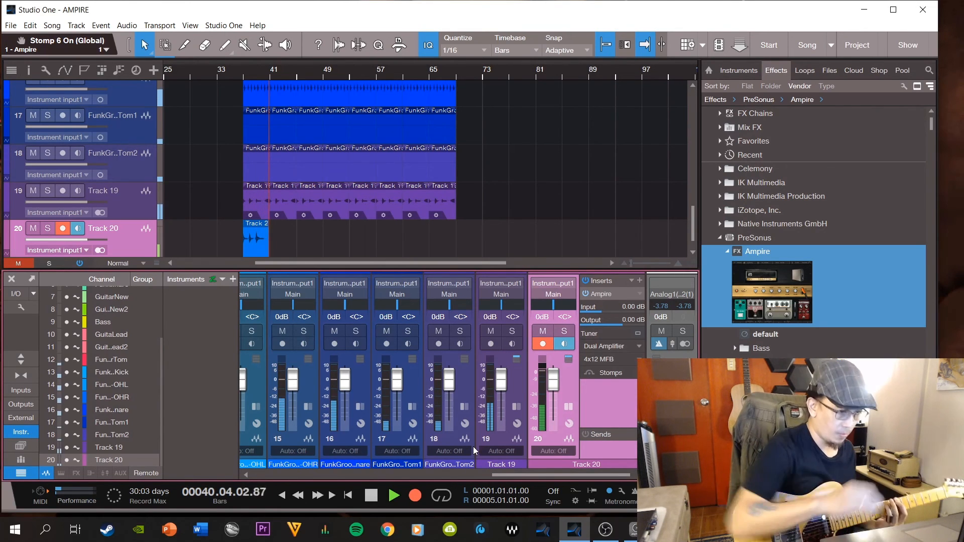
key("space")
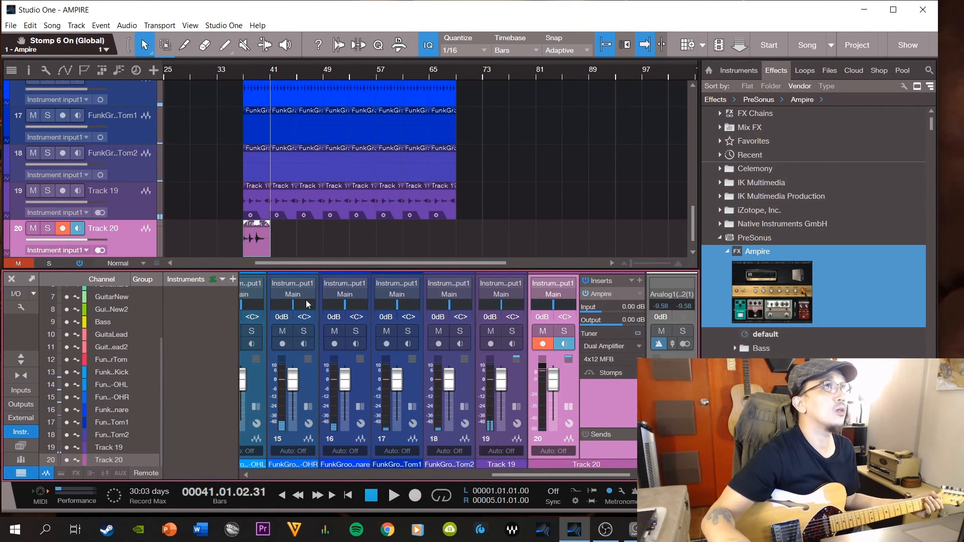
Trim the Track 20 recording to end at bar 41 and duplicate it repeatedly along the drum section.
left_click_drag(258, 70, 330, 105)
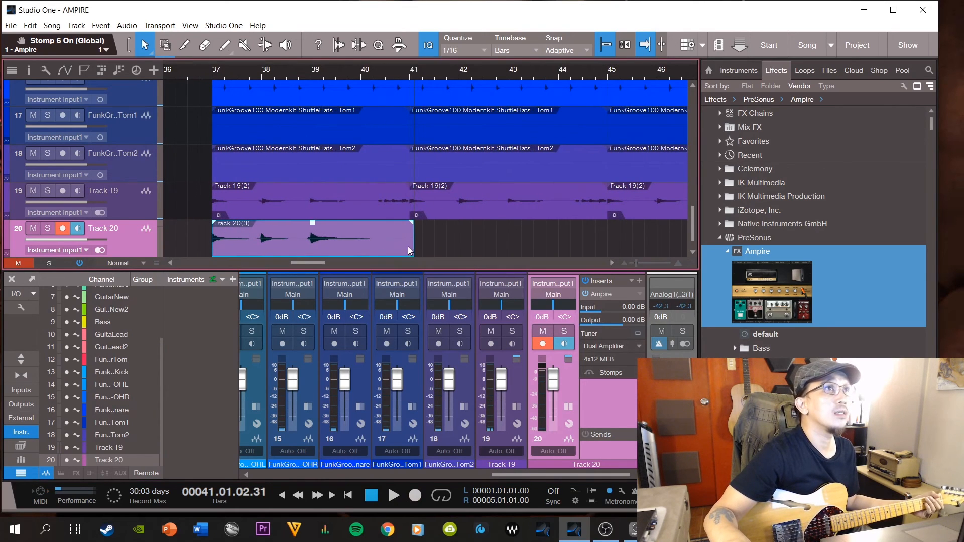
left_click_drag(413, 245, 410, 246)
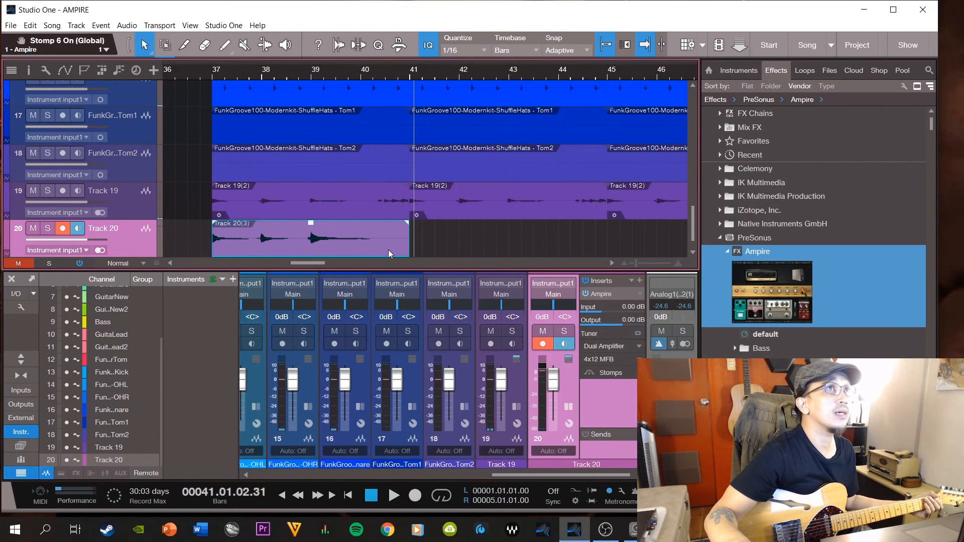
key("d")
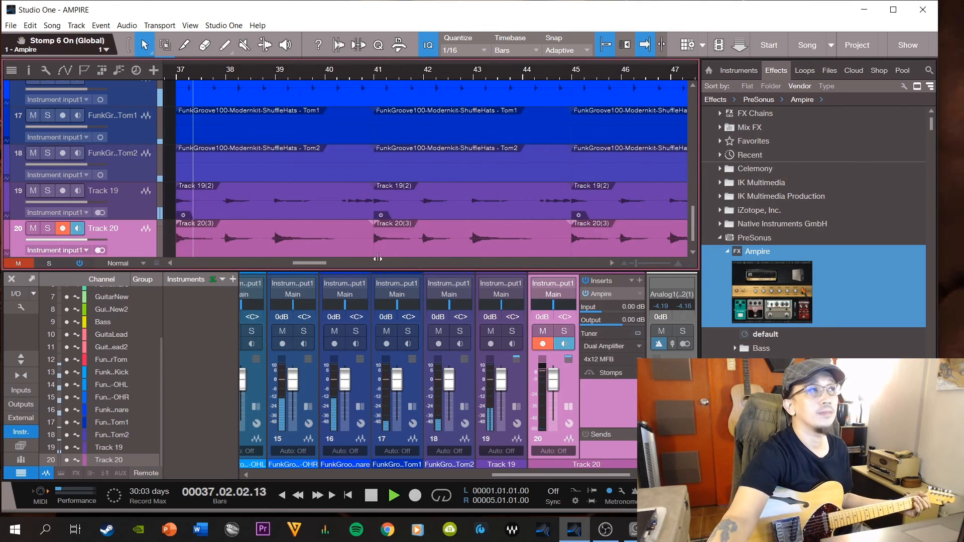
Turn off Track 20's monitoring and adjust its Dual Amplifier, setting channel 2 bass to 11 % and channel 1 treble to 67 %.
left_click(78, 228)
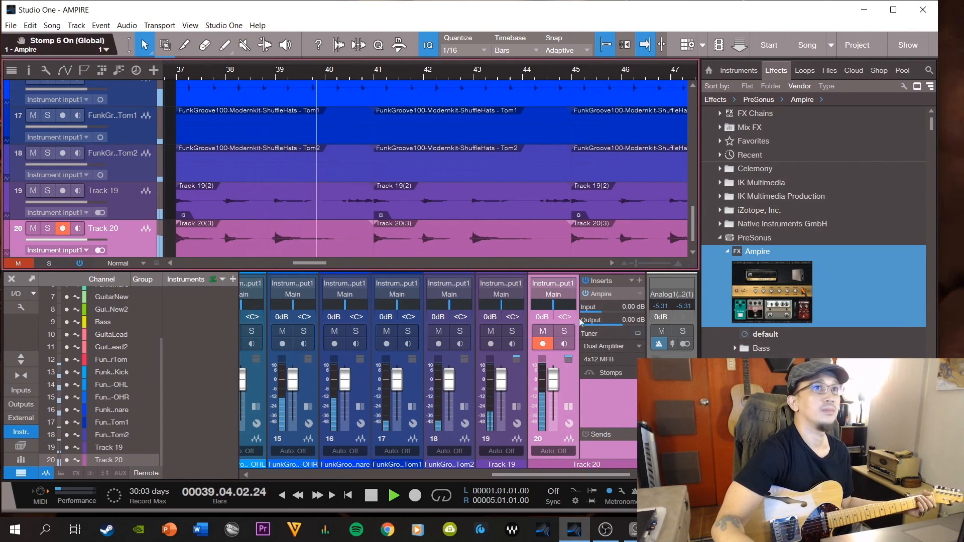
left_click(607, 296)
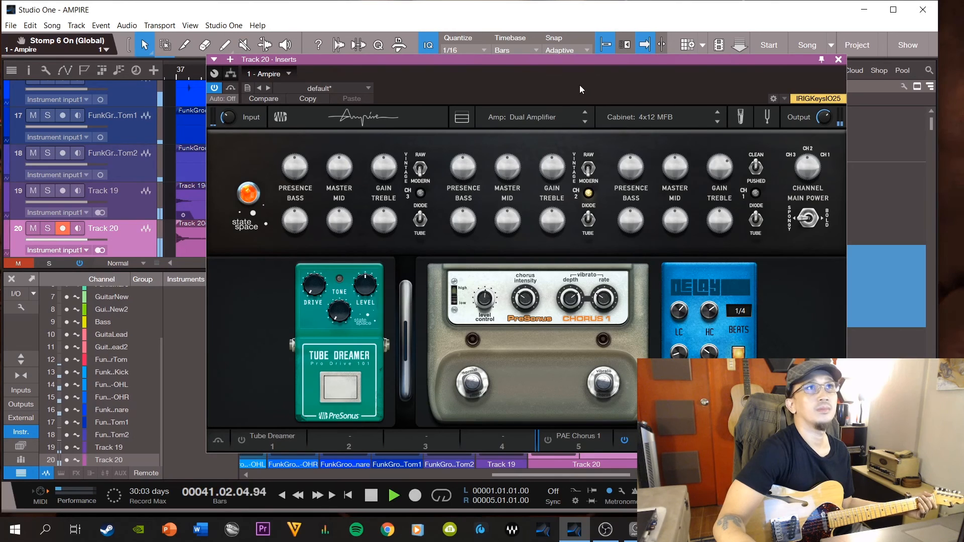
left_click_drag(507, 217, 494, 183)
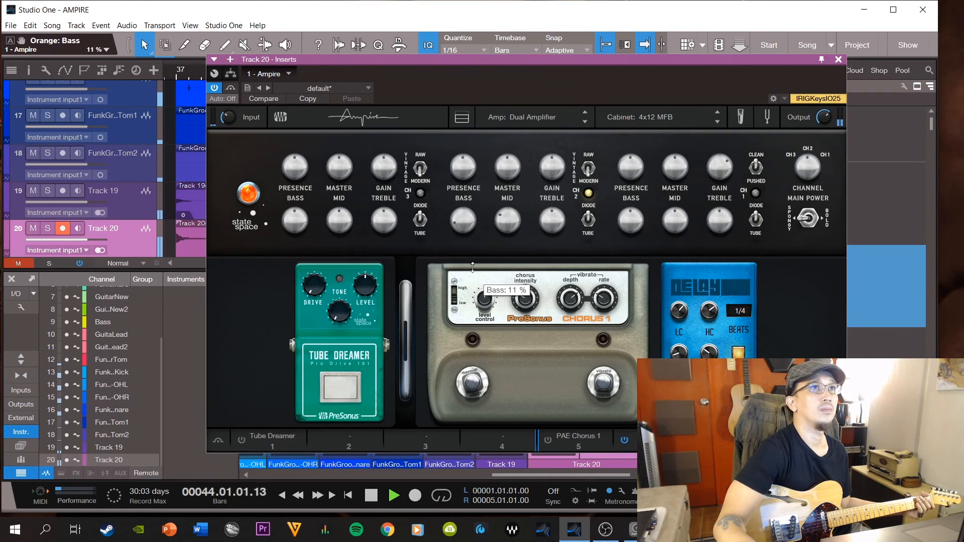
left_click(548, 217)
left_click_drag(549, 217, 549, 215)
left_click_drag(620, 219, 730, 201)
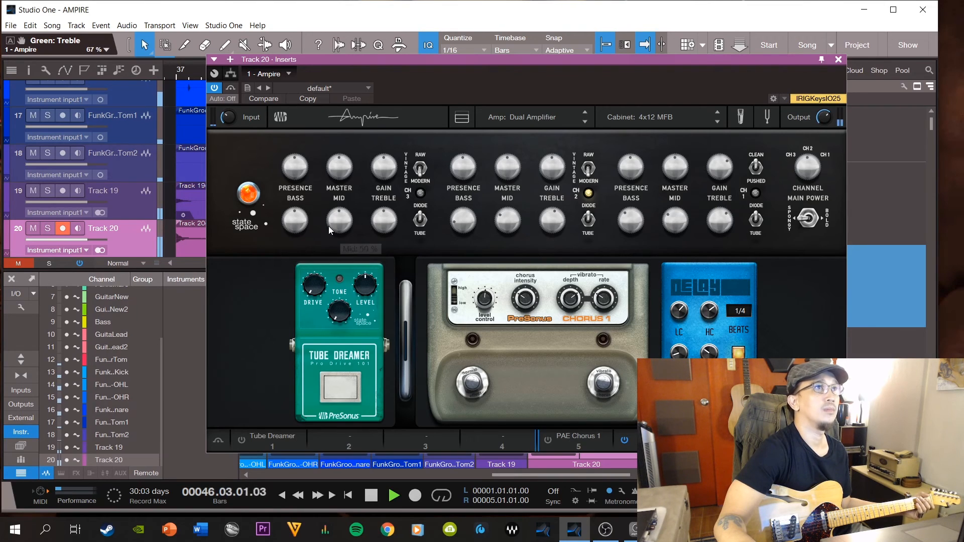
left_click_drag(294, 223, 319, 243)
left_click(420, 220)
left_click(590, 172)
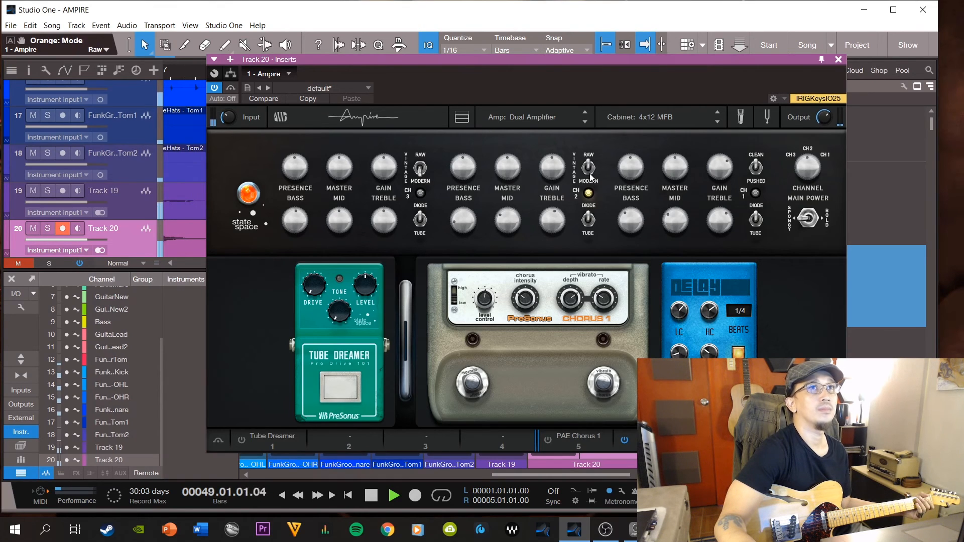
left_click(590, 172)
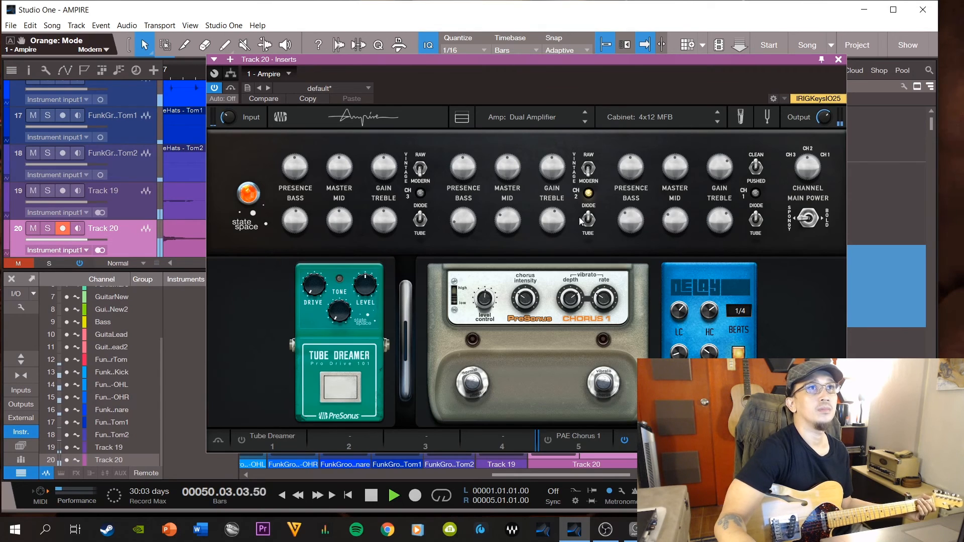
left_click_drag(466, 229, 507, 221)
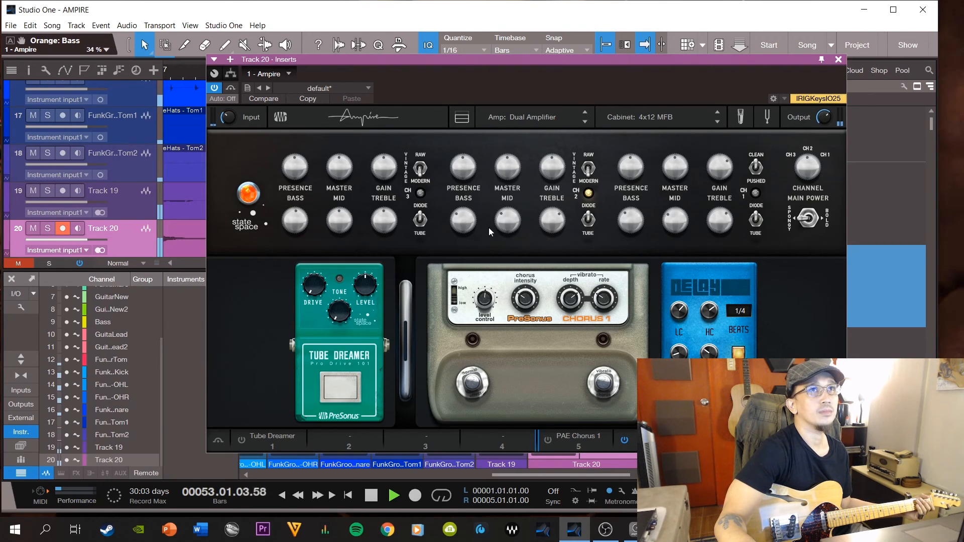
left_click(838, 59)
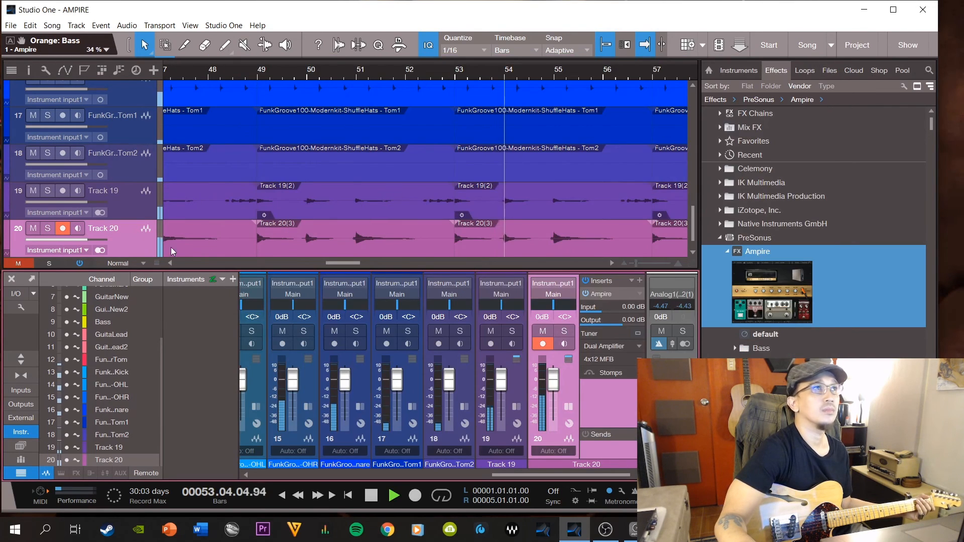
key("F3")
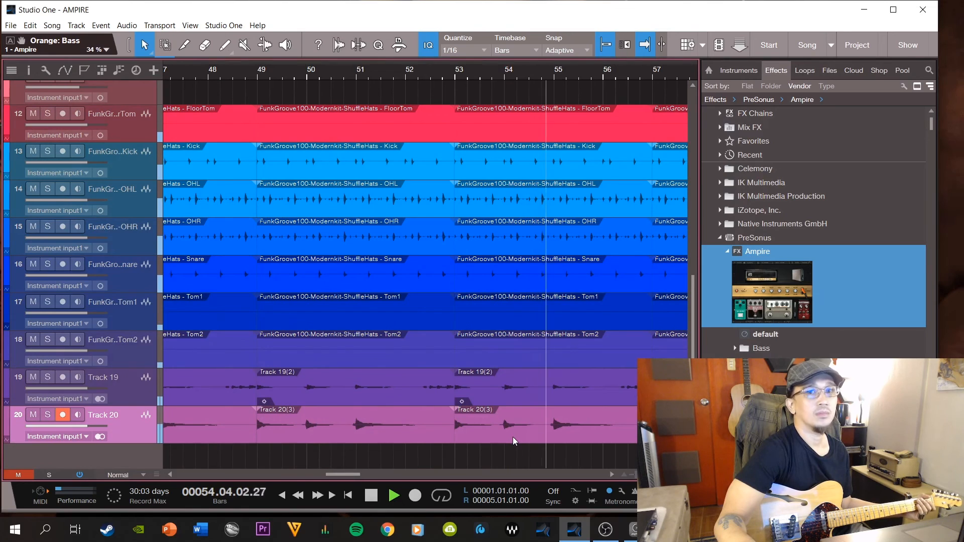
key("space")
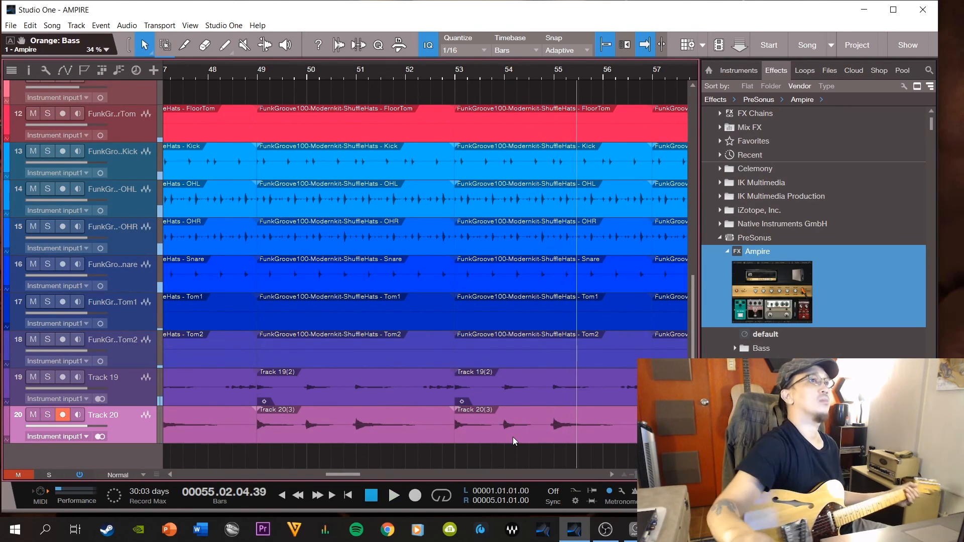
Add an Ampire track below Track 20 using the Blackface Twin, with vibrato channel reverb at 2.91 and treble at 6.57.
left_click_drag(245, 69, 402, 40)
left_click_drag(772, 291, 351, 455)
left_click(554, 119)
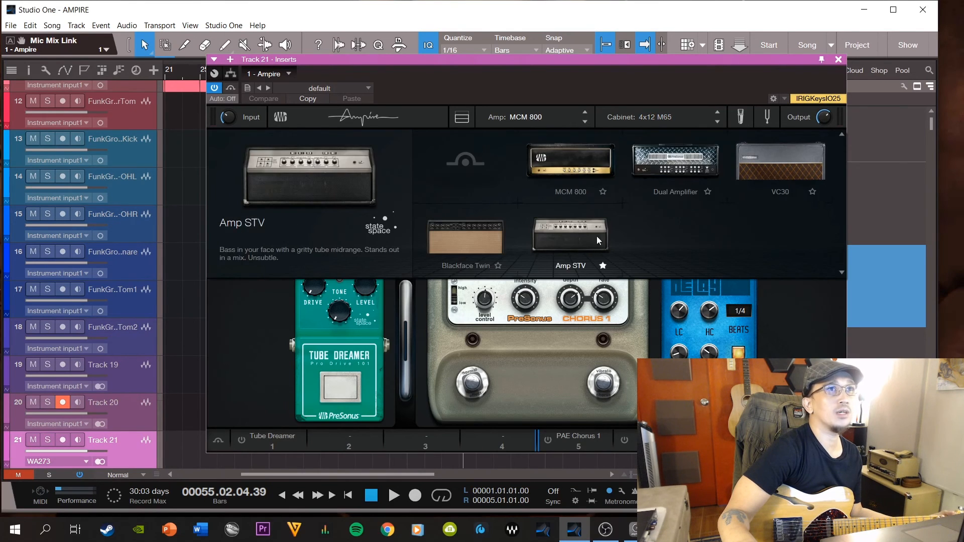
left_click(469, 252)
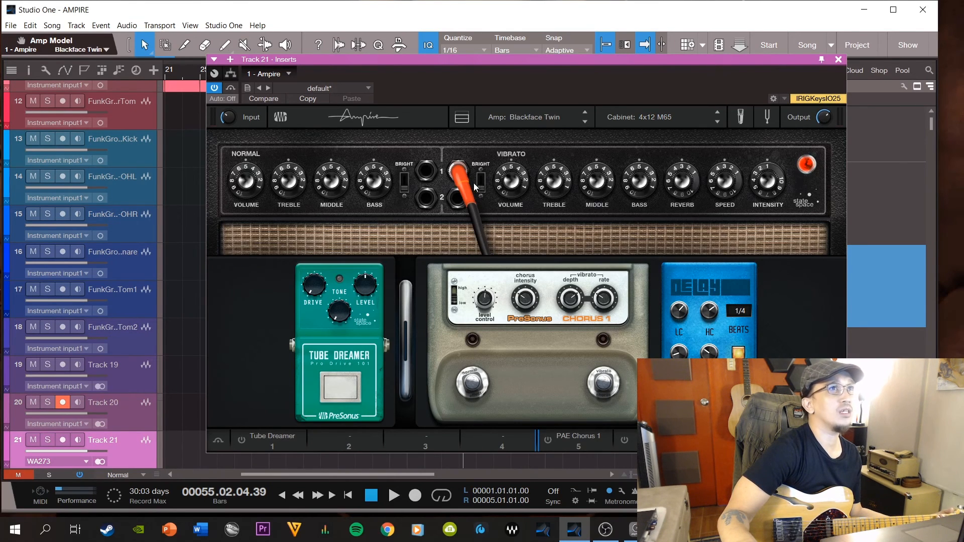
mouse_move(727, 186)
left_mouse_down()
mouse_move(728, 216)
mouse_move(727, 184)
mouse_move(684, 183)
left_mouse_up()
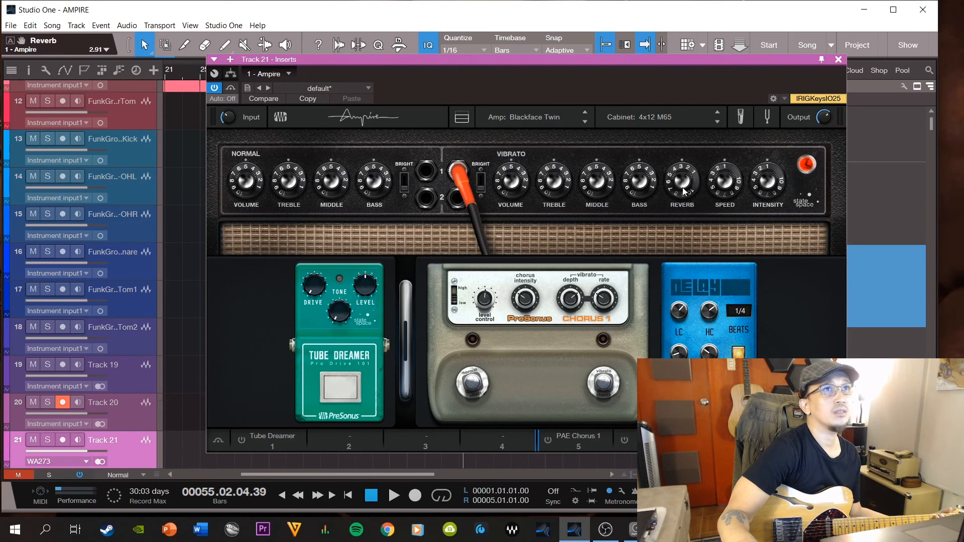
left_click_drag(554, 182, 554, 173)
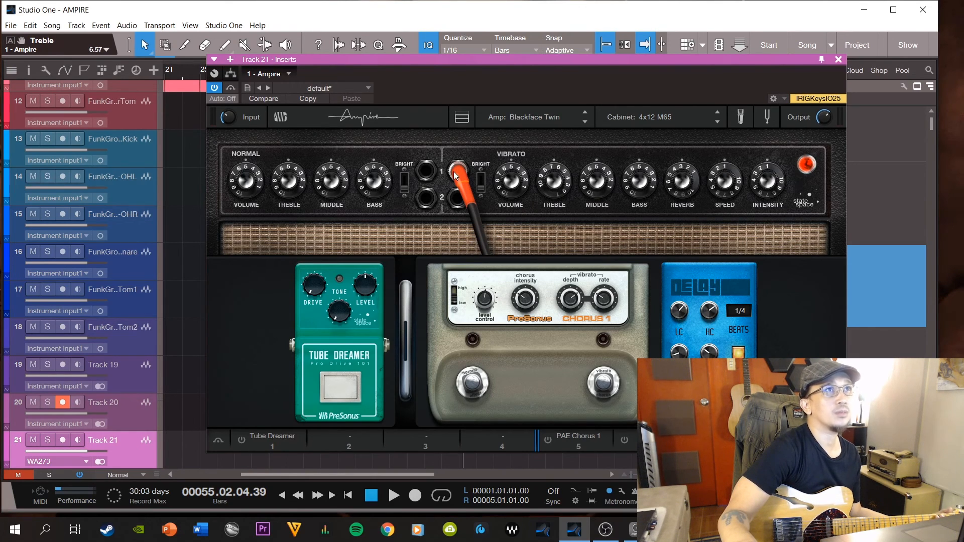
Set Track 21's input to Instrument input1, arm it instead of Track 20, and enable its PAE Chorus 1 pedal before closing Ampire.
left_click(56, 461)
left_click(88, 217)
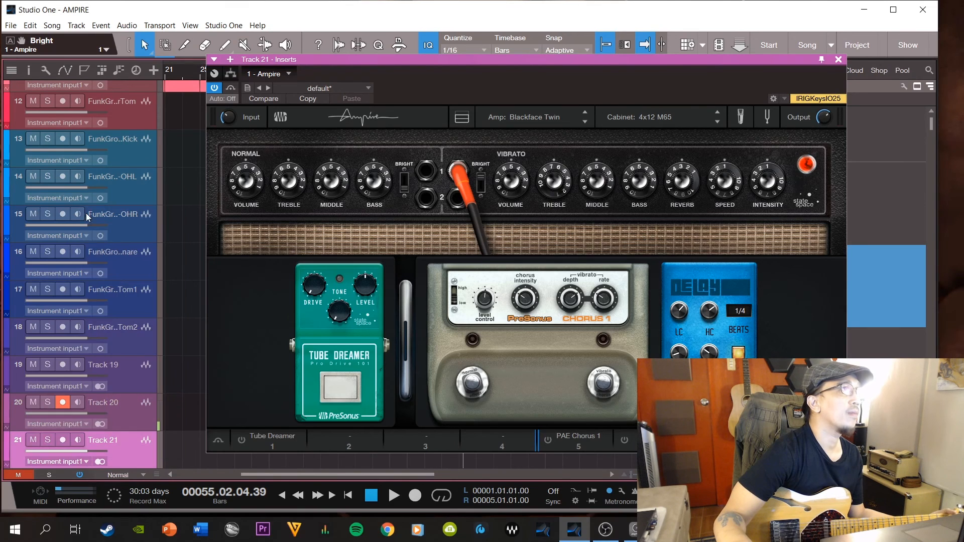
left_click(67, 442)
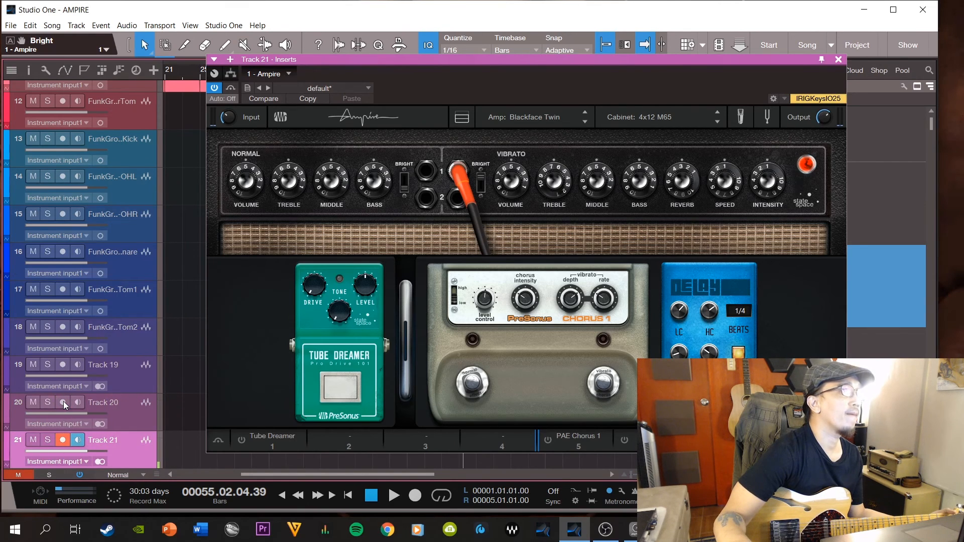
left_click(476, 385)
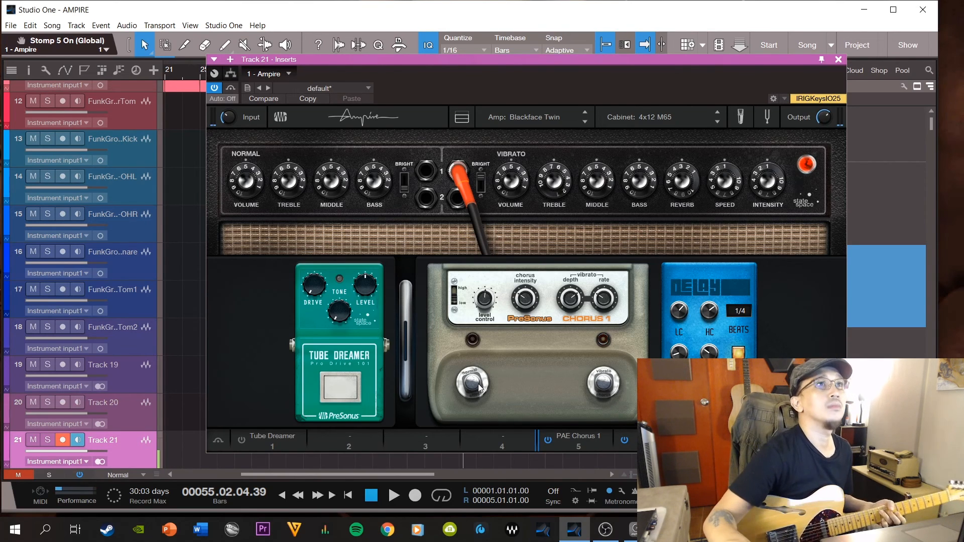
left_click(838, 61)
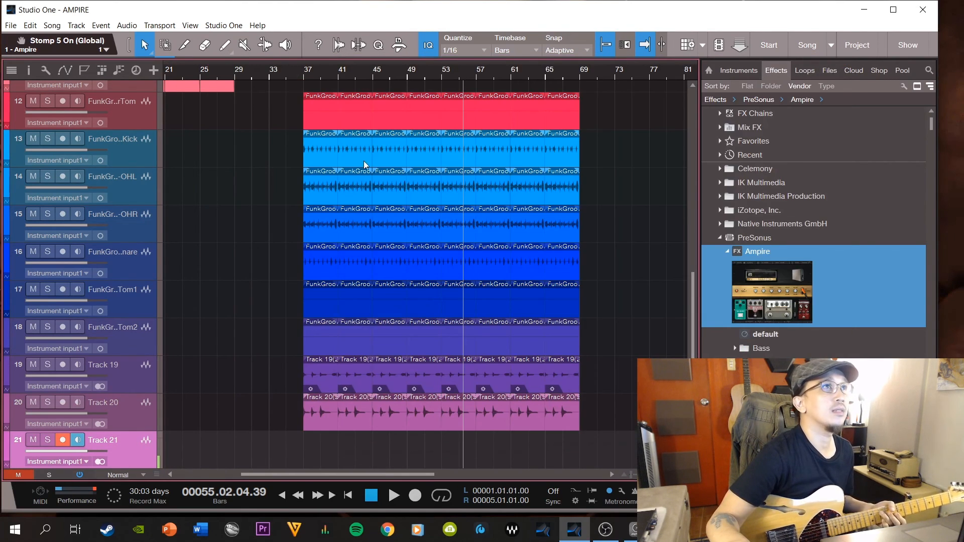
Record a guitar part on Track 21 from bar 37 to about bar 45, and repeat it along the drum section.
left_click(304, 76)
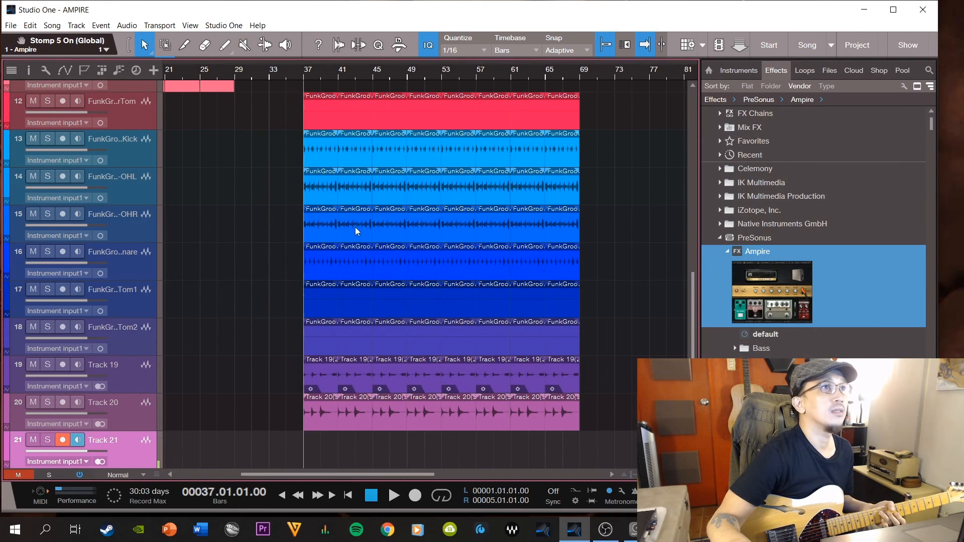
left_click(417, 496)
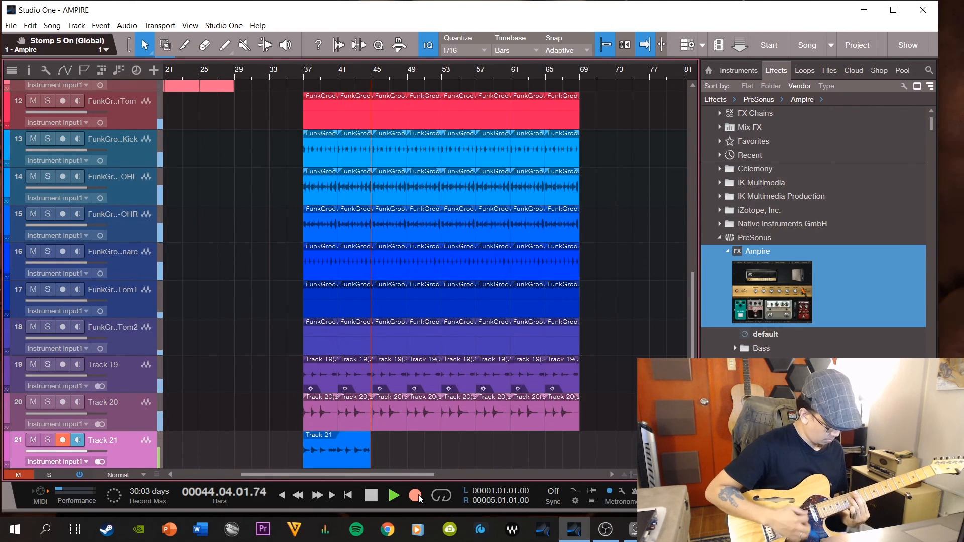
key("space")
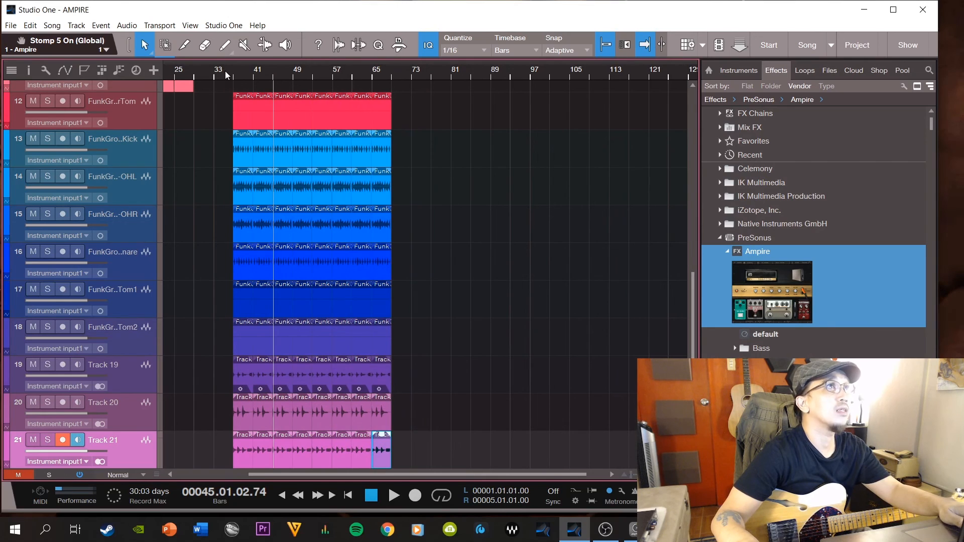
Play the section from bar 37 and pan Track 21 to R71 in the mixer.
left_click(225, 74)
key("space")
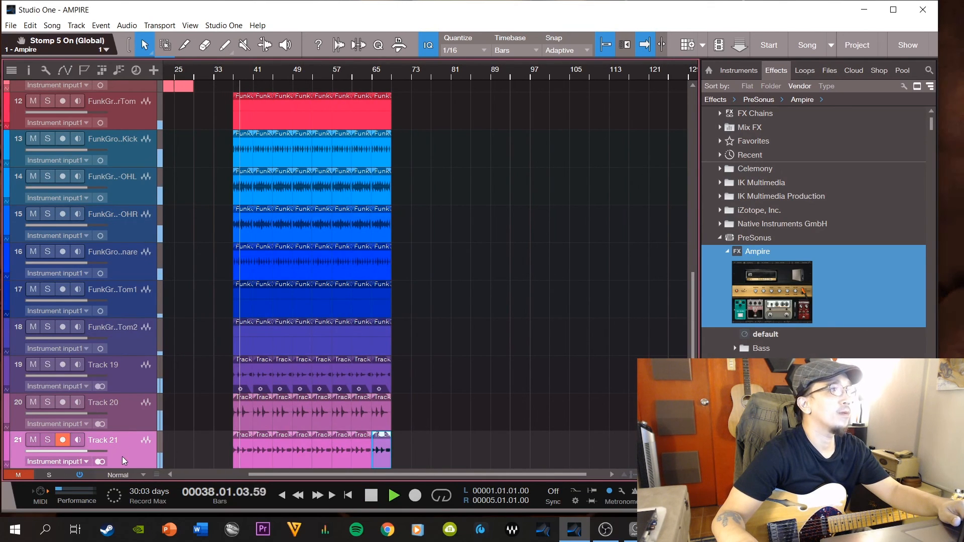
key("F3")
left_click_drag(561, 313, 564, 301)
Lower Track 20's volume to -5.0 dB, and stop playback with the mixer hidden.
left_click(98, 207)
left_click_drag(98, 206, 83, 201)
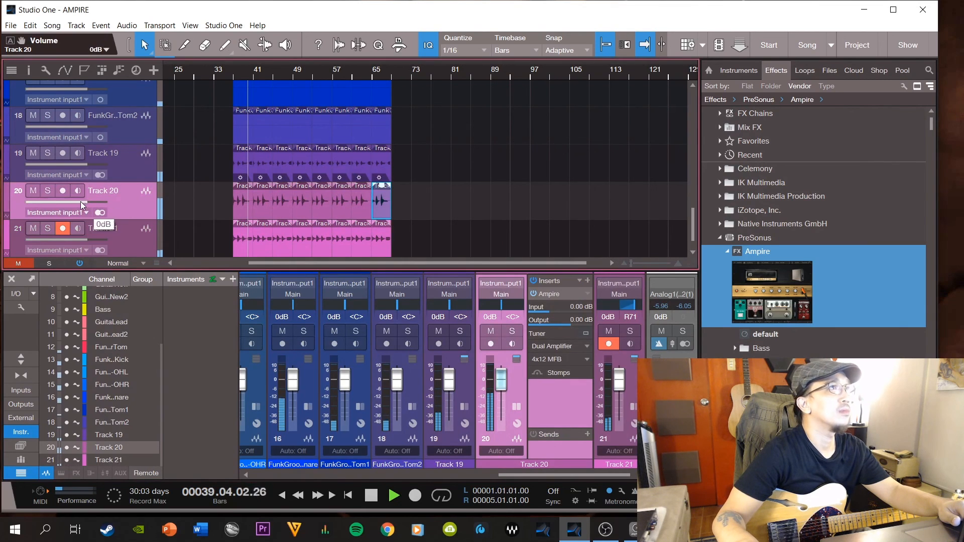
left_click_drag(506, 382, 504, 384)
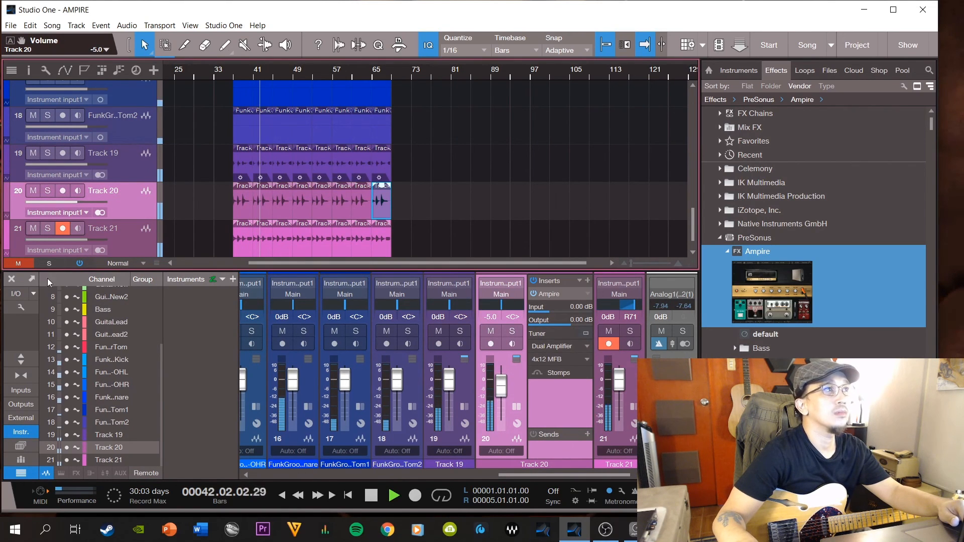
key("F3")
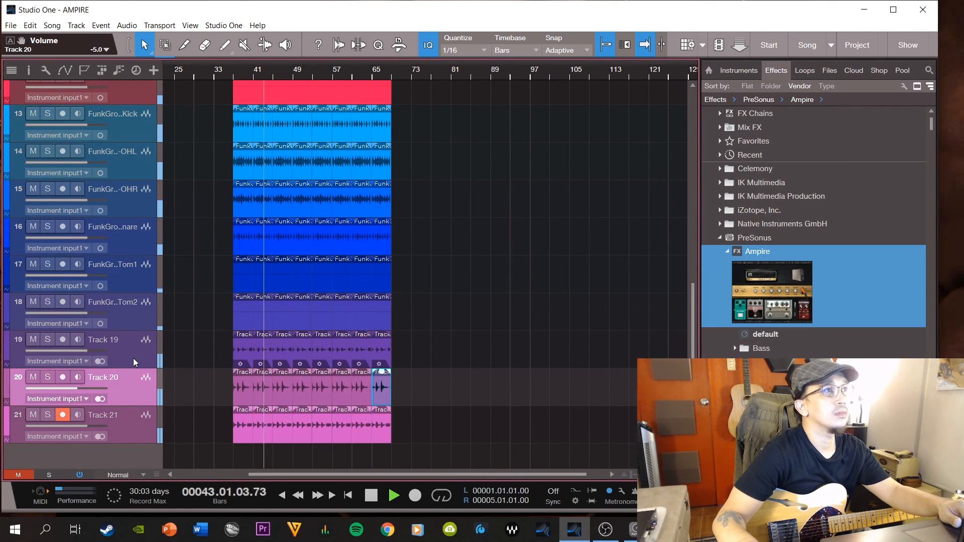
key("space")
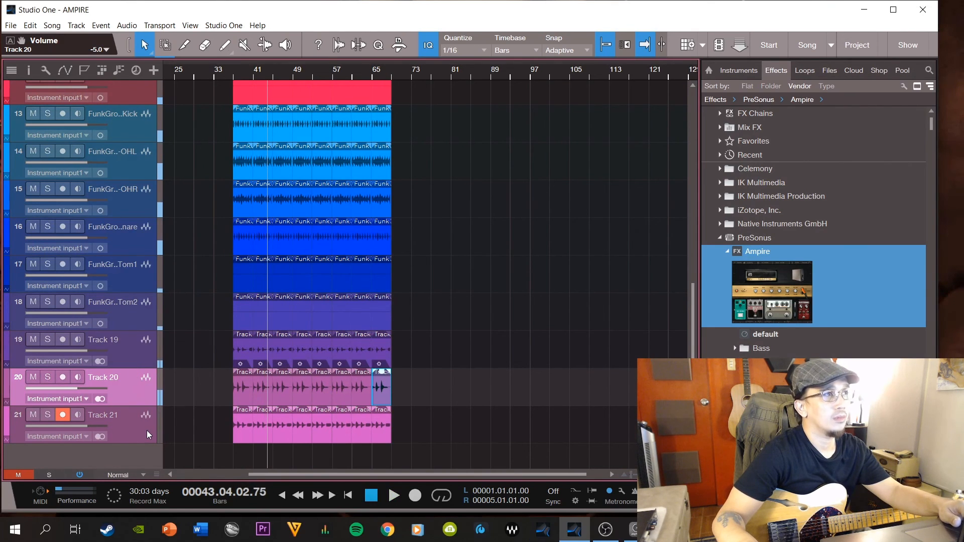
Duplicate Track 21 completely and delete the copied audio events from the new Track 22.
right_click(147, 430)
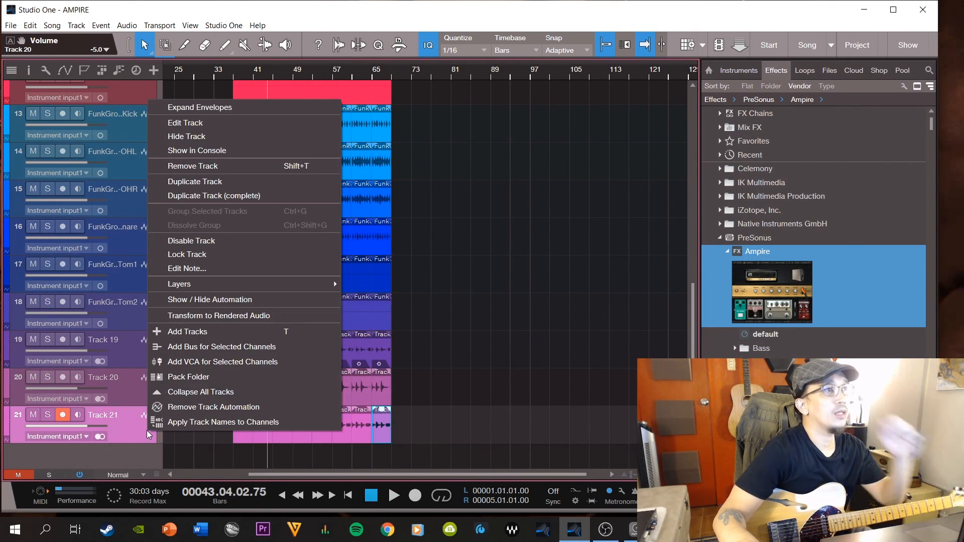
left_click(248, 196)
left_click_drag(236, 455, 215, 454)
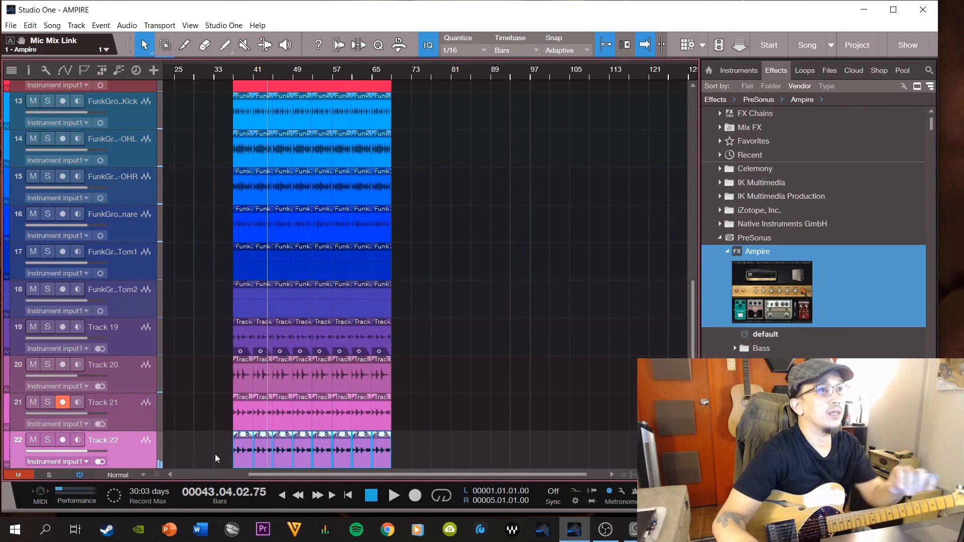
key("Delete")
Arm Track 22 and toggle its monitoring, and play the section from bar 37 with the mixer shown.
left_click_drag(237, 82, 235, 76)
left_click(64, 440)
left_click(77, 440)
left_click(394, 497)
key("F3")
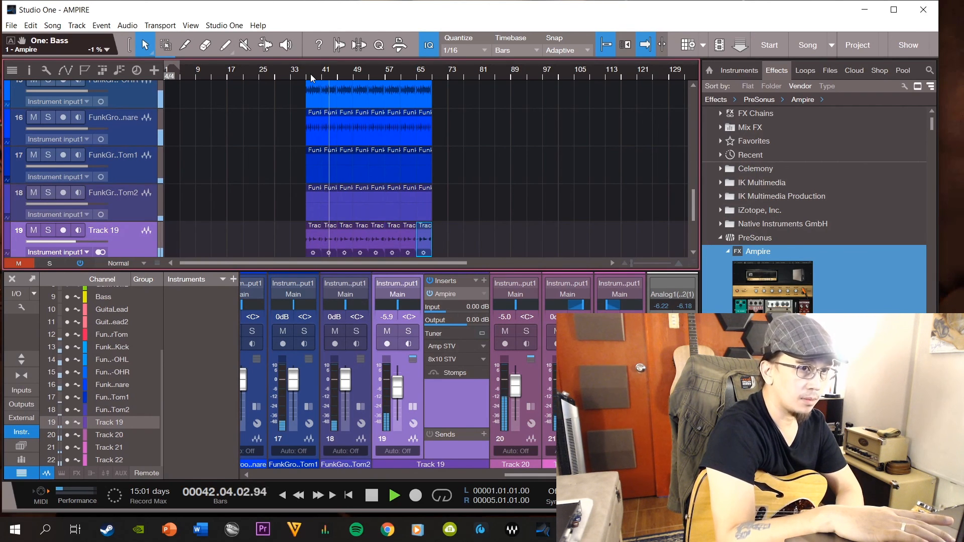
Stop playback and open Track 19's Ampire, moving its window lower over the arrangement.
key("space")
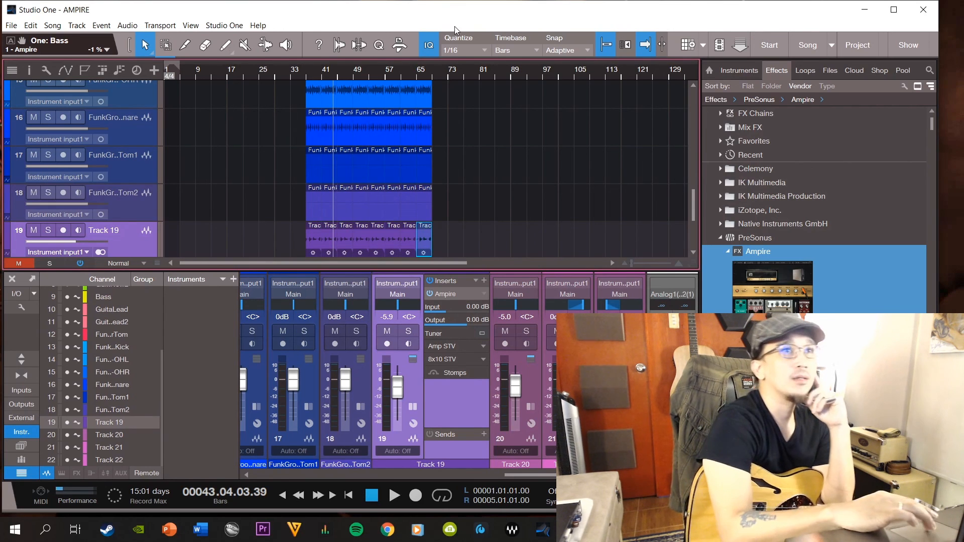
left_click(463, 293)
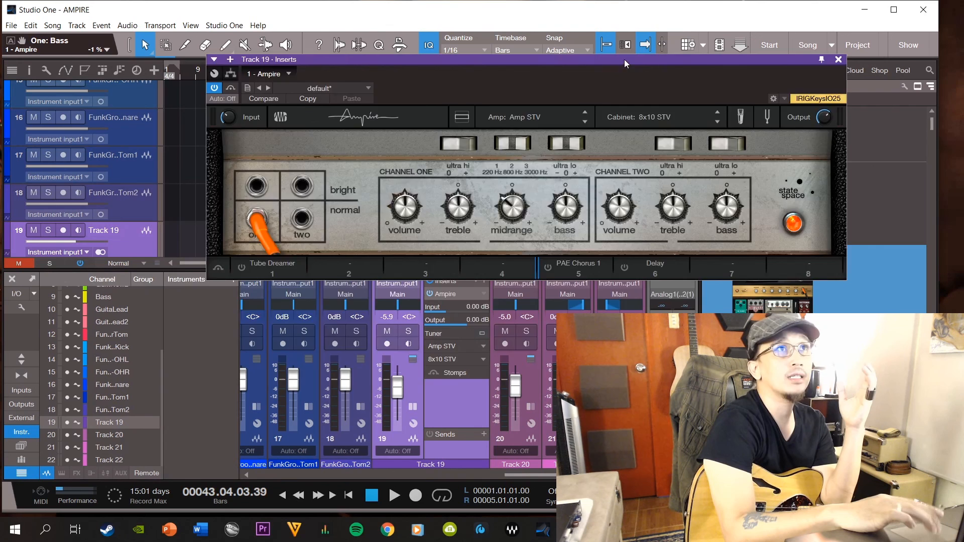
left_click_drag(625, 60, 551, 160)
Try the MCM 800, Dual Amplifier, VC30 and Blackface Twin amp models on Track 19.
left_click(438, 219)
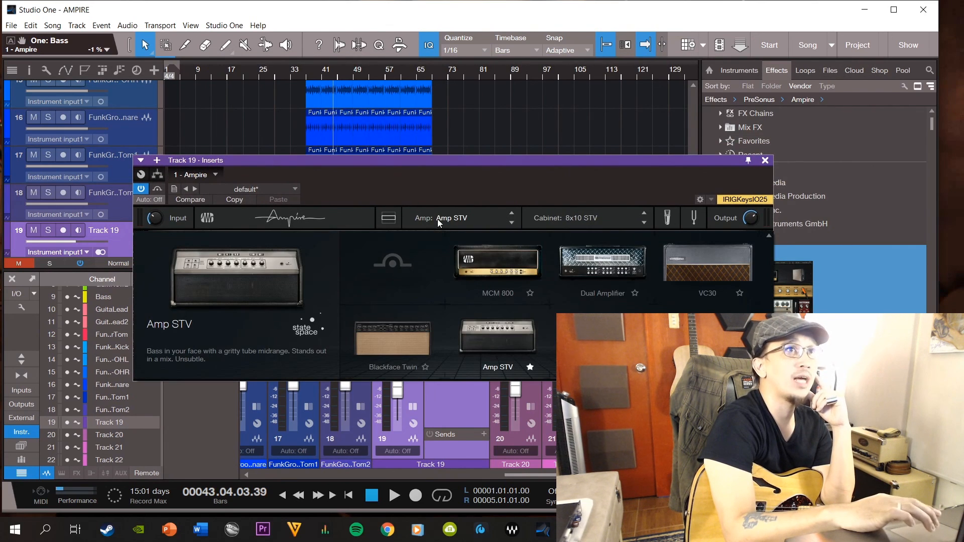
left_click(481, 254)
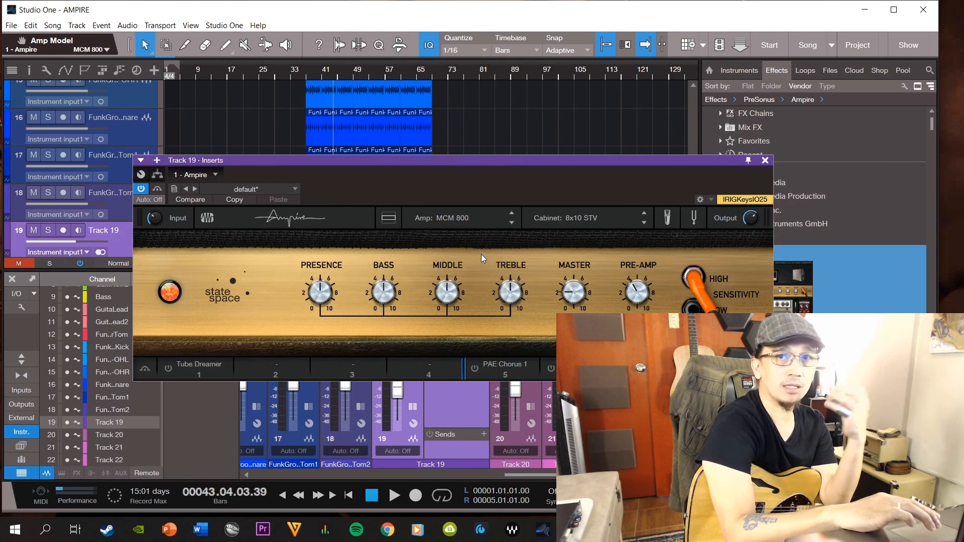
left_click(493, 221)
left_click(601, 253)
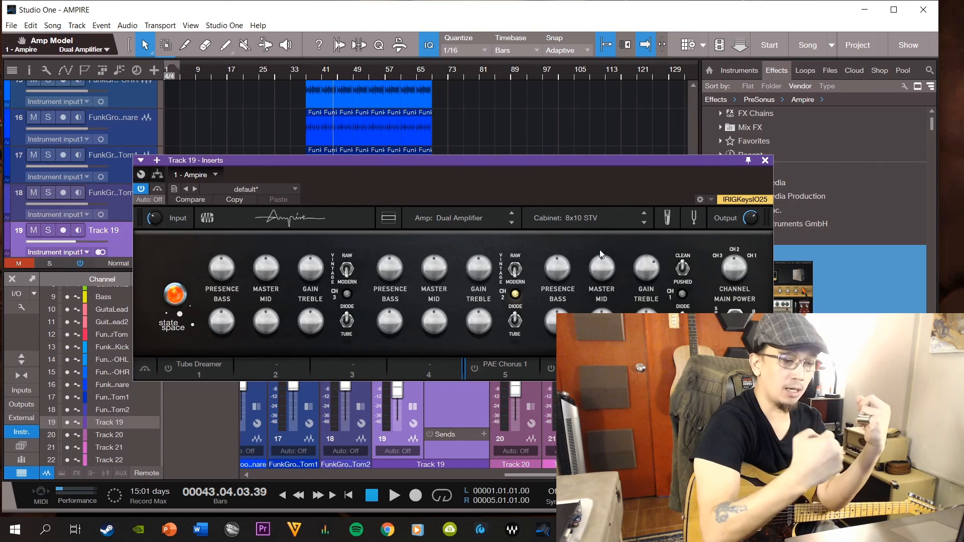
left_click(439, 221)
left_click(715, 261)
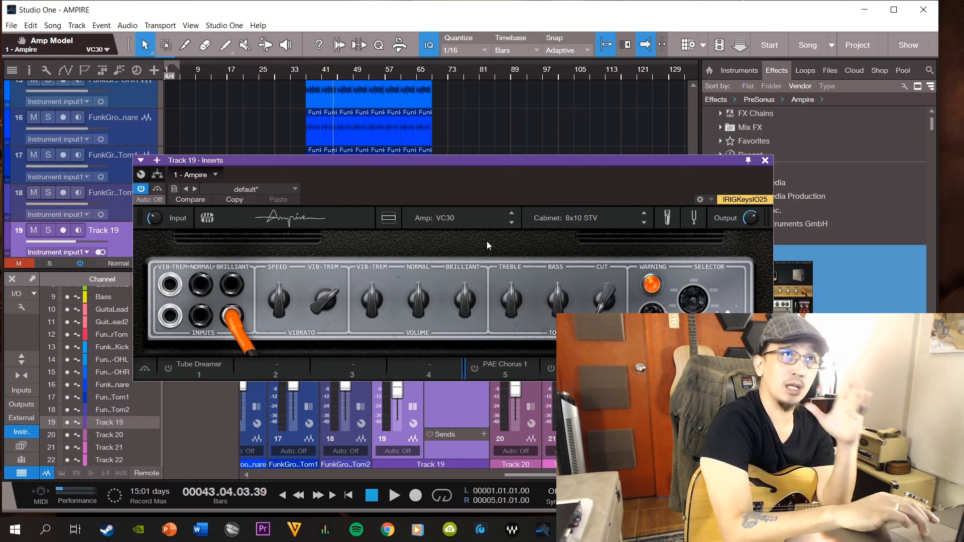
left_click(448, 218)
left_click(386, 359)
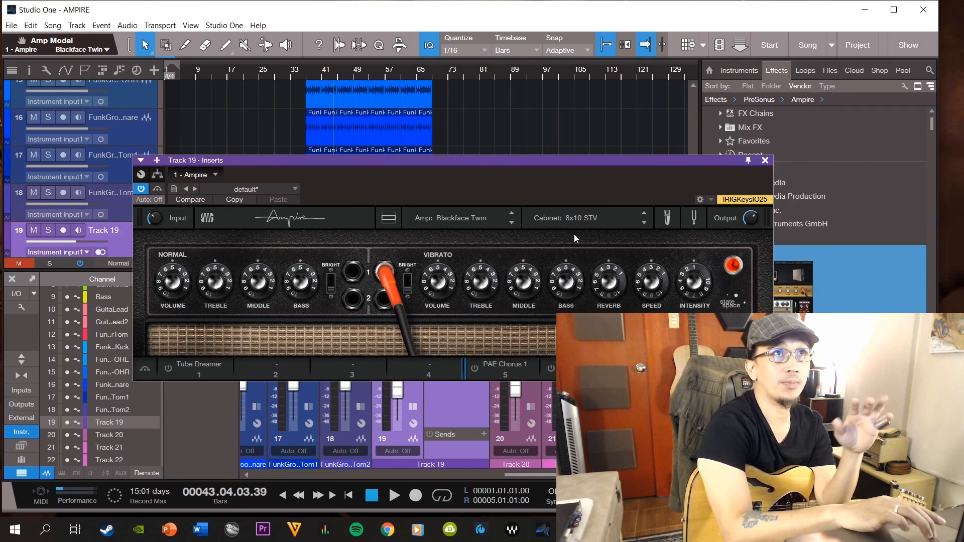
Try the 1x12 American cabinet on Track 19, and restore the 8x10 STV cabinet and the Amp STV model.
left_click(569, 221)
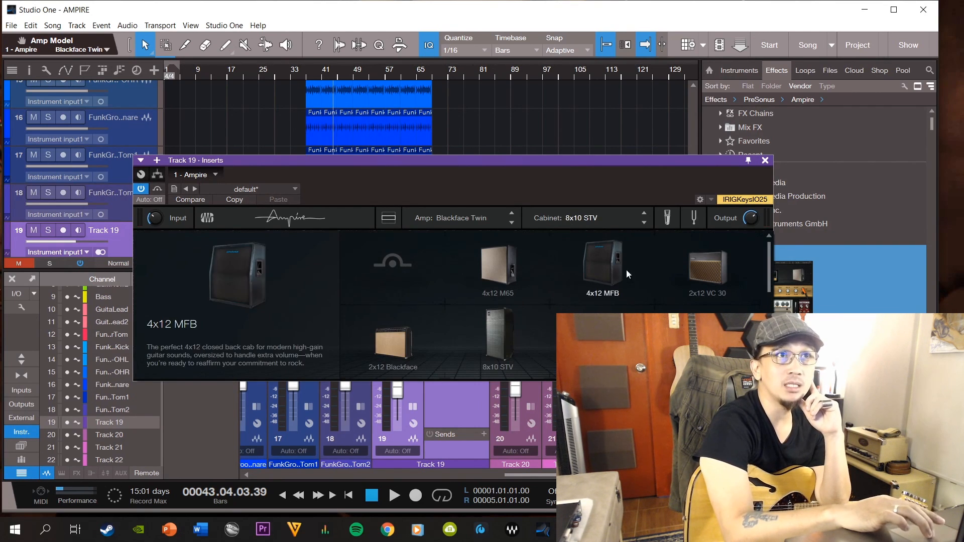
left_click(708, 347)
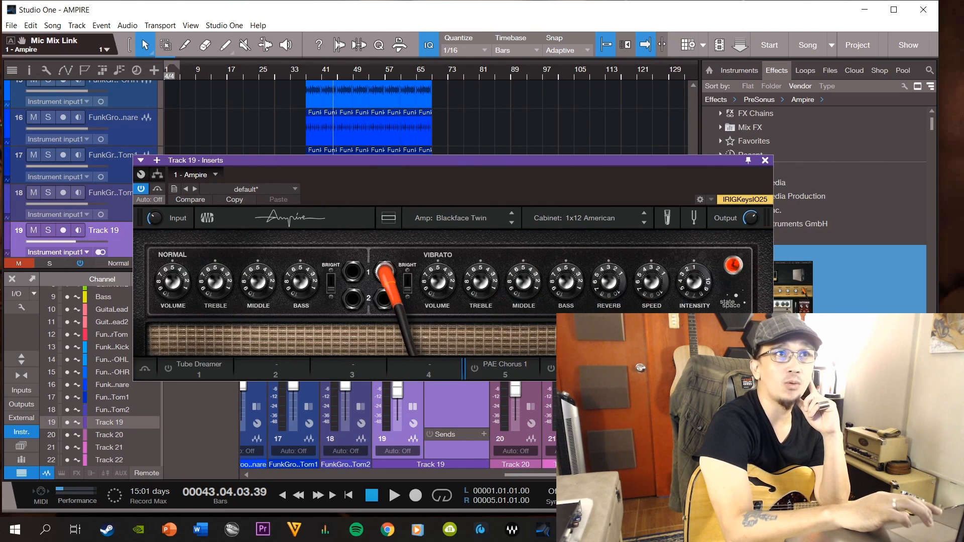
left_click(605, 219)
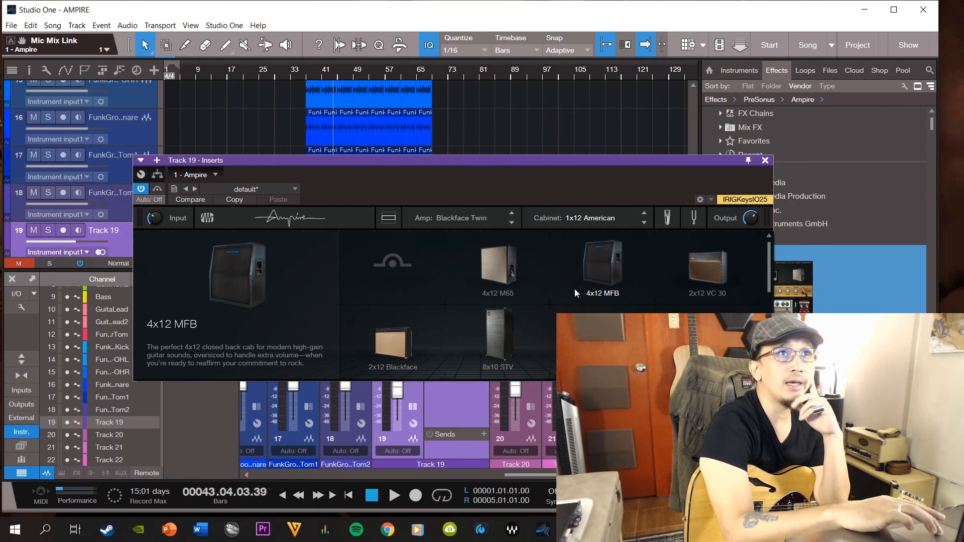
left_click(511, 339)
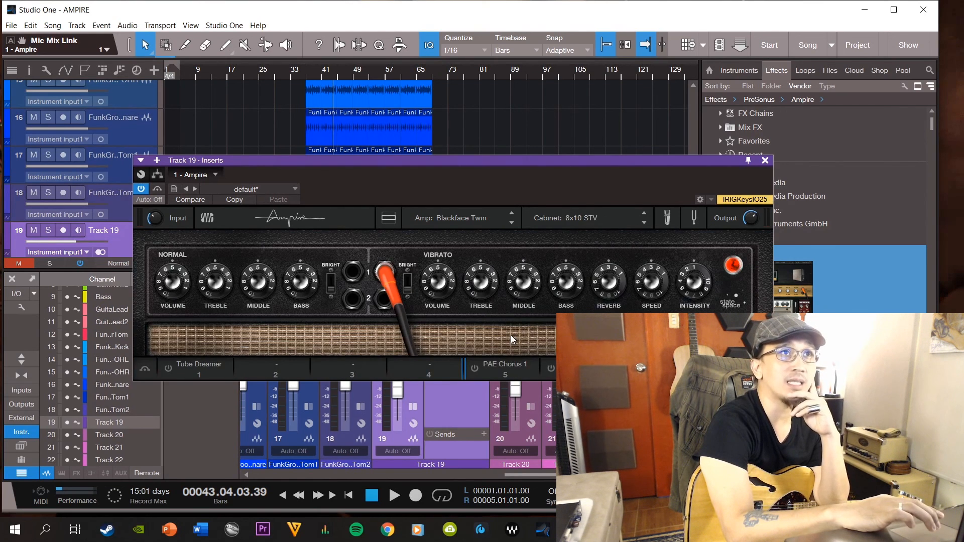
left_click(484, 213)
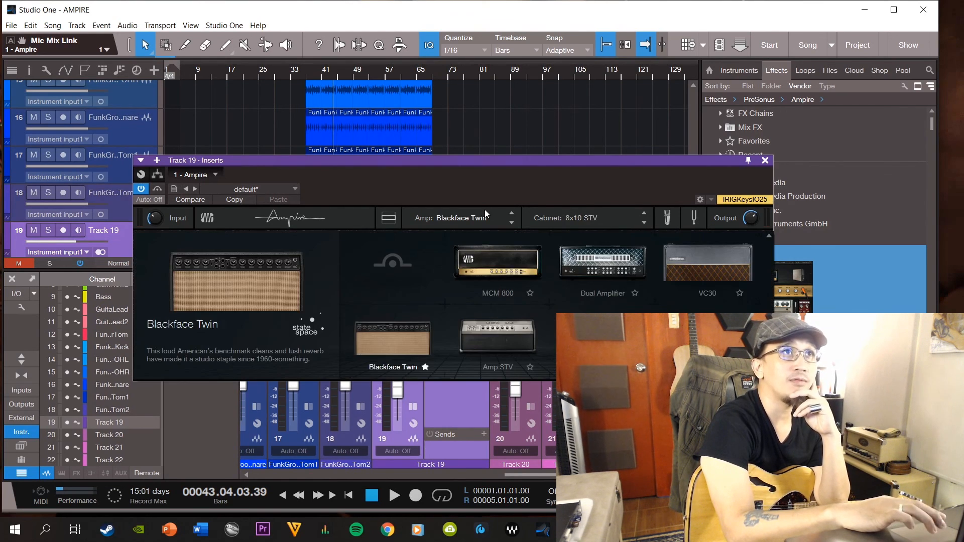
left_click(495, 354)
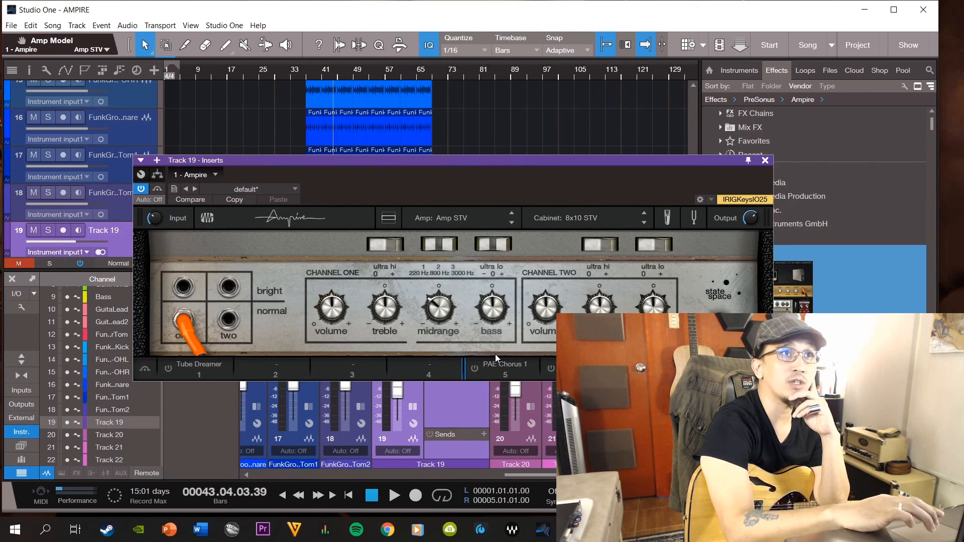
Show Ampire's microphone mixer, turn off the mic mix link, and set Mic A and Mic B to 0 %.
left_click(668, 219)
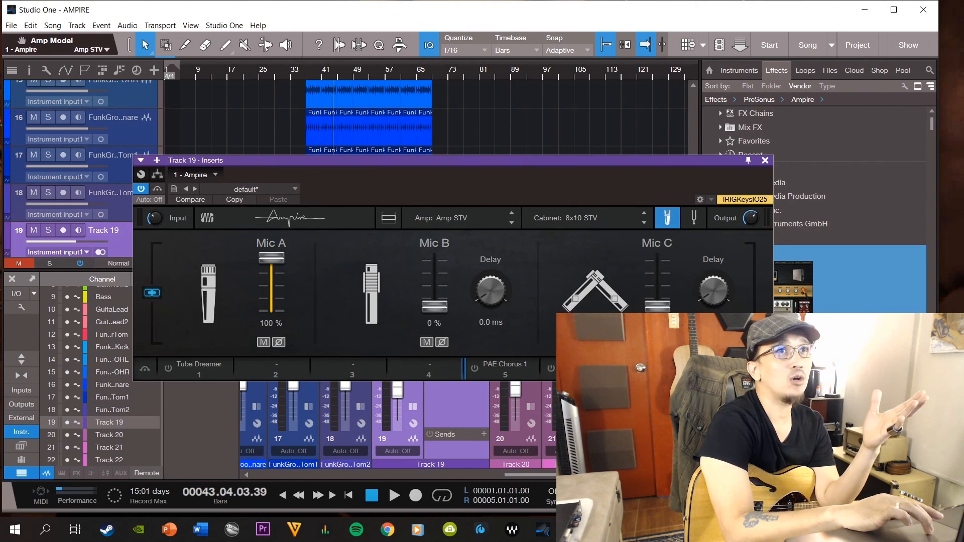
left_click_drag(258, 256, 287, 337)
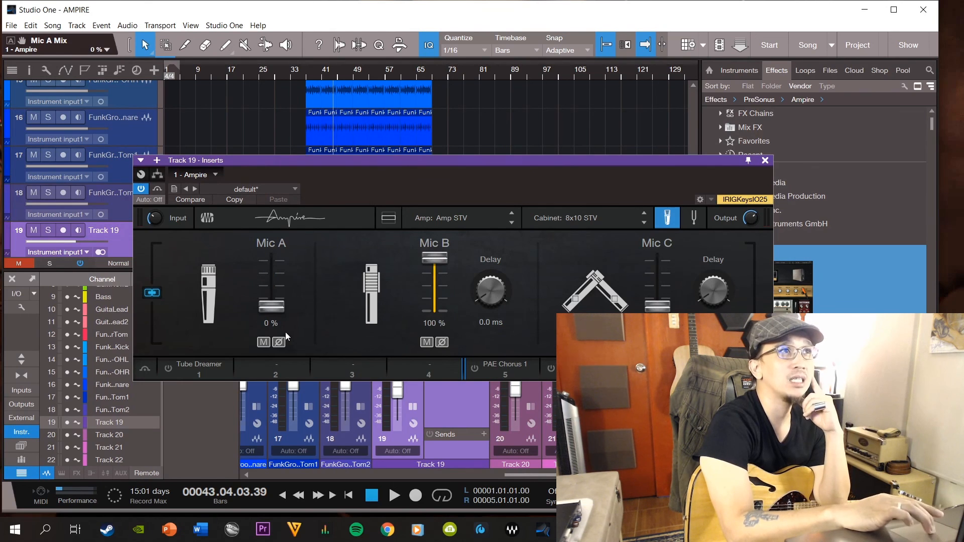
left_click(156, 288)
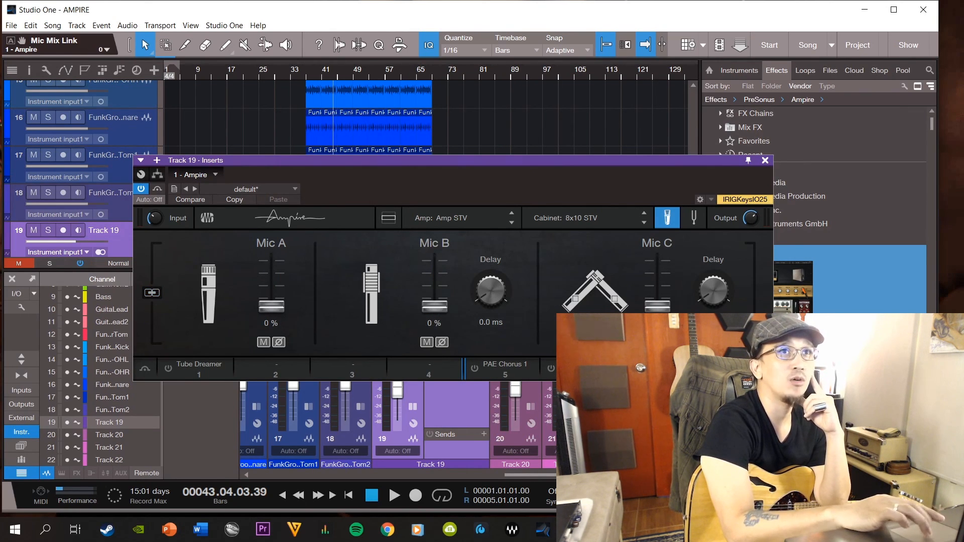